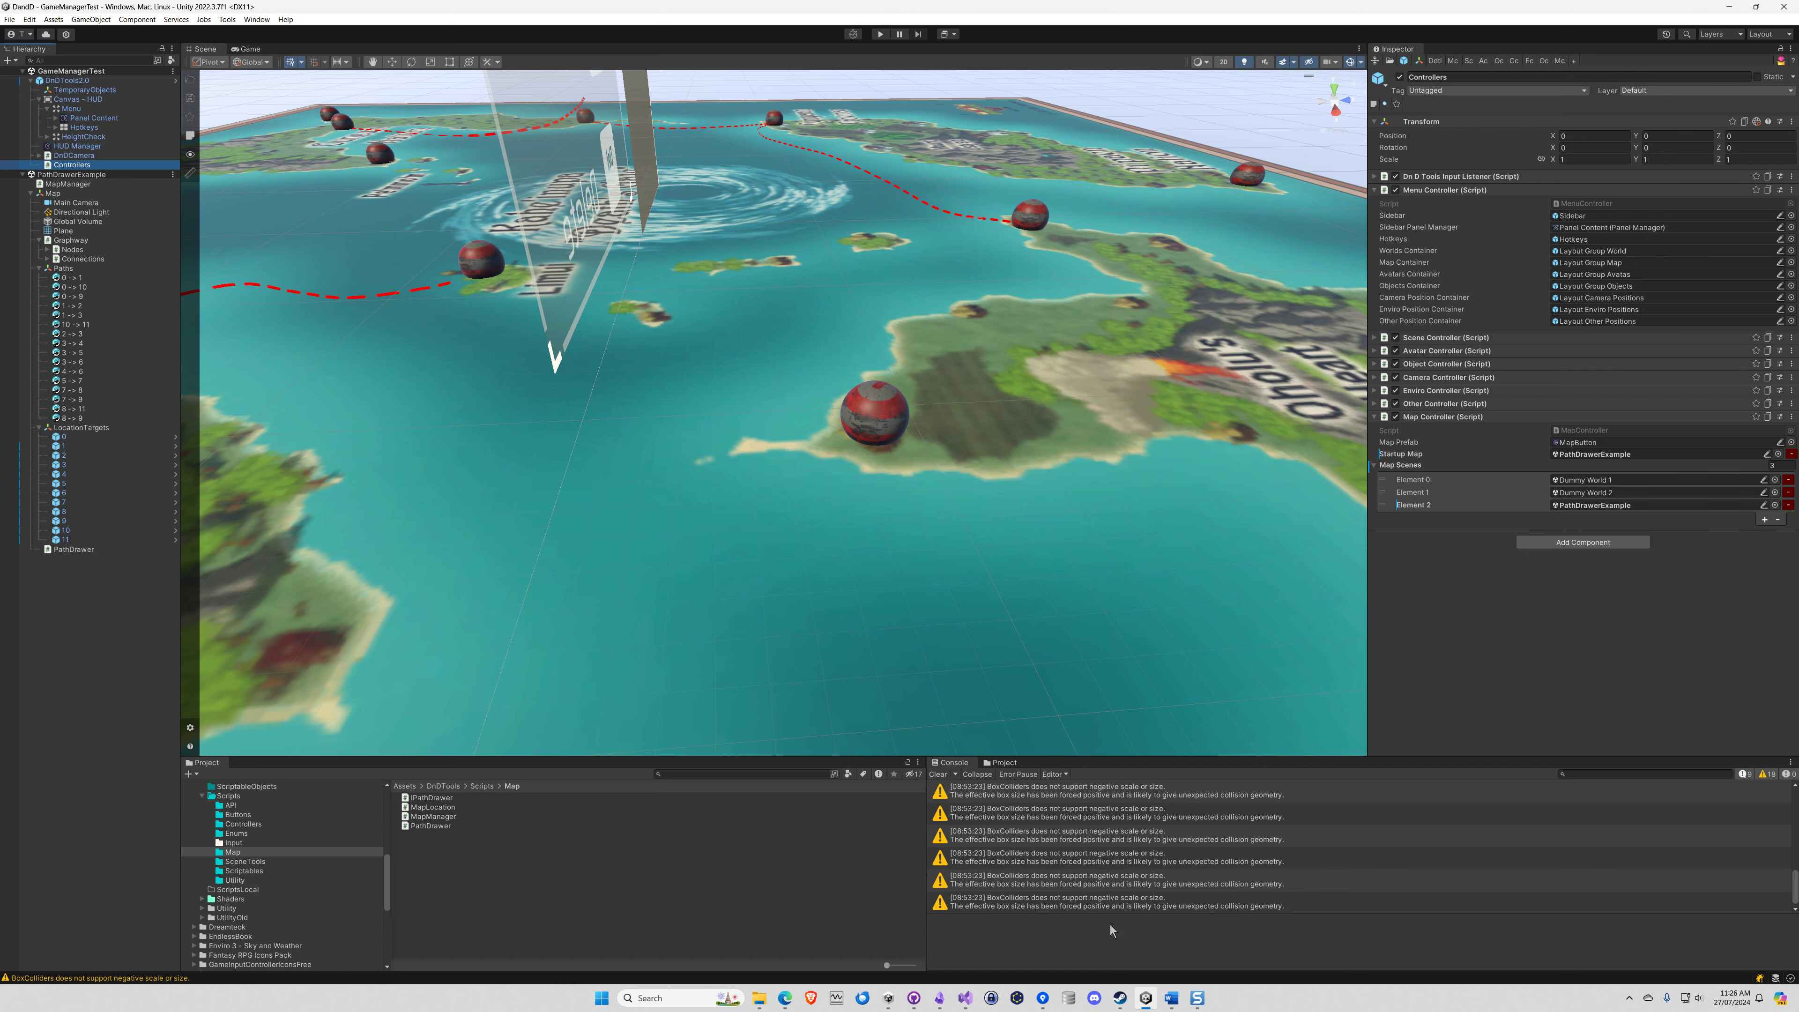
# Switch to Snagit Editor and replace the red circle around Map Controller with a freehand one around MapManager
pyautogui.click(1196, 998)
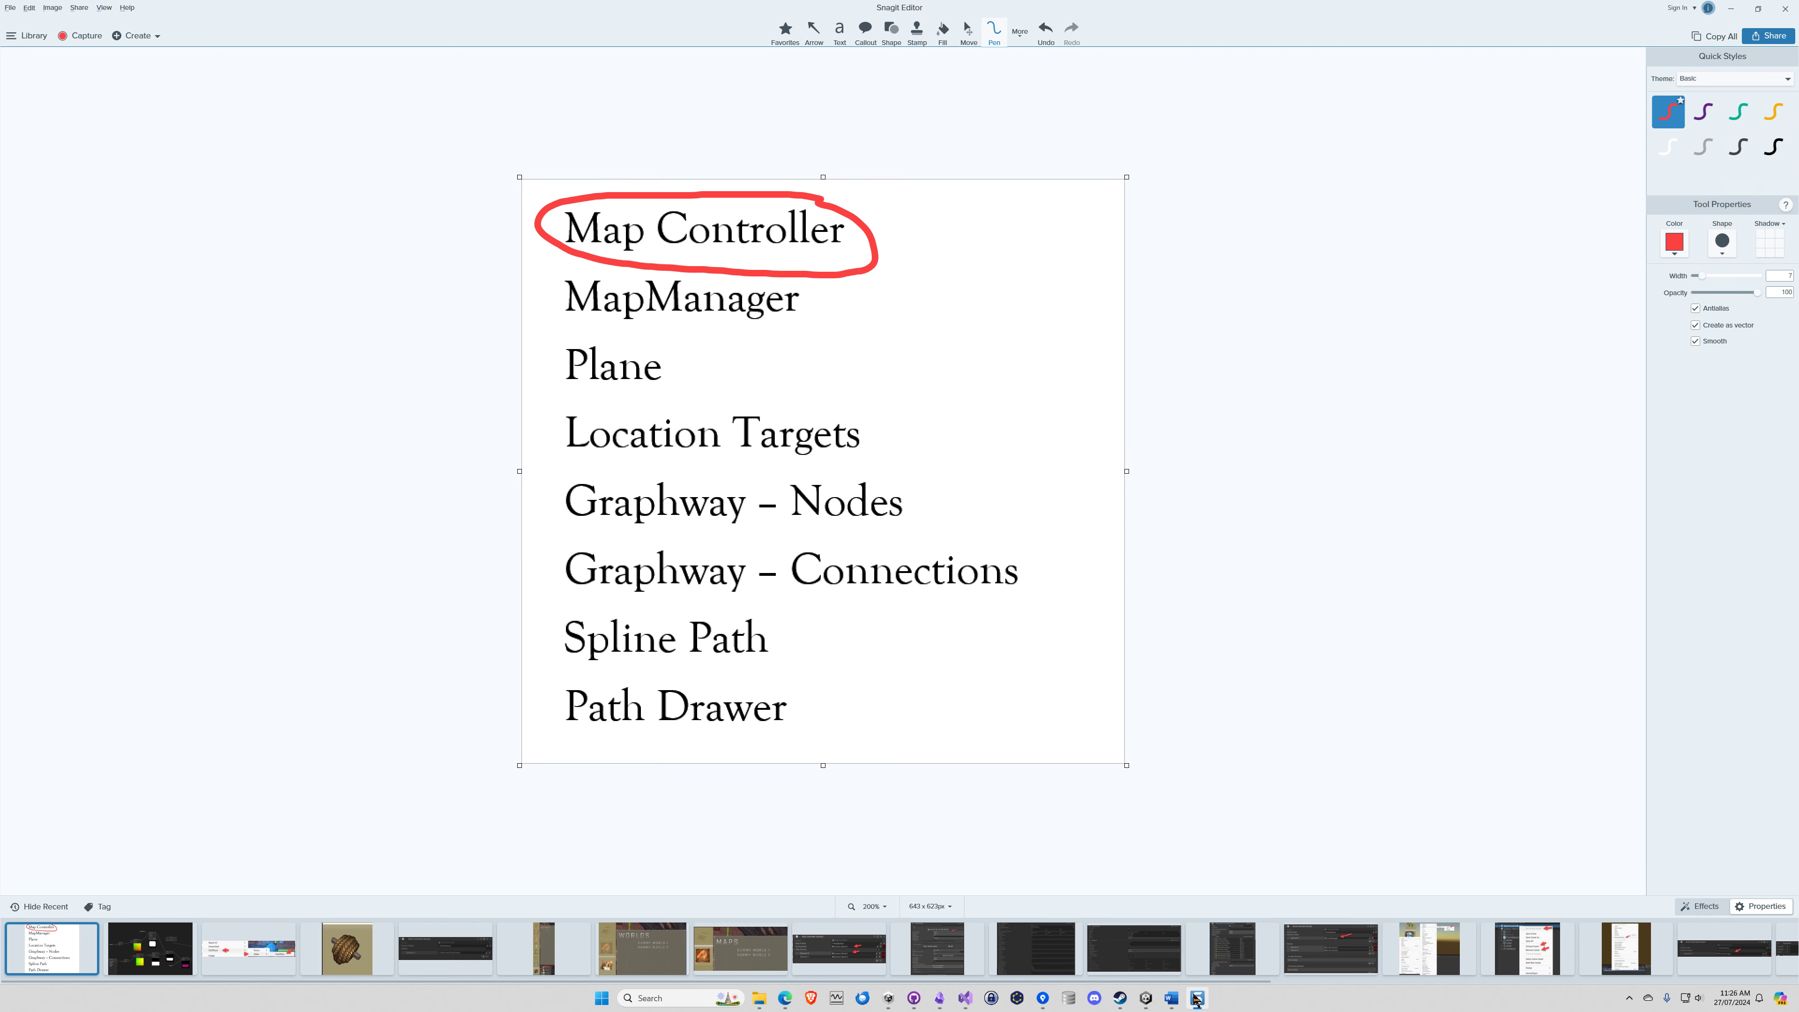
pyautogui.hotkey('ctrl', 'z')
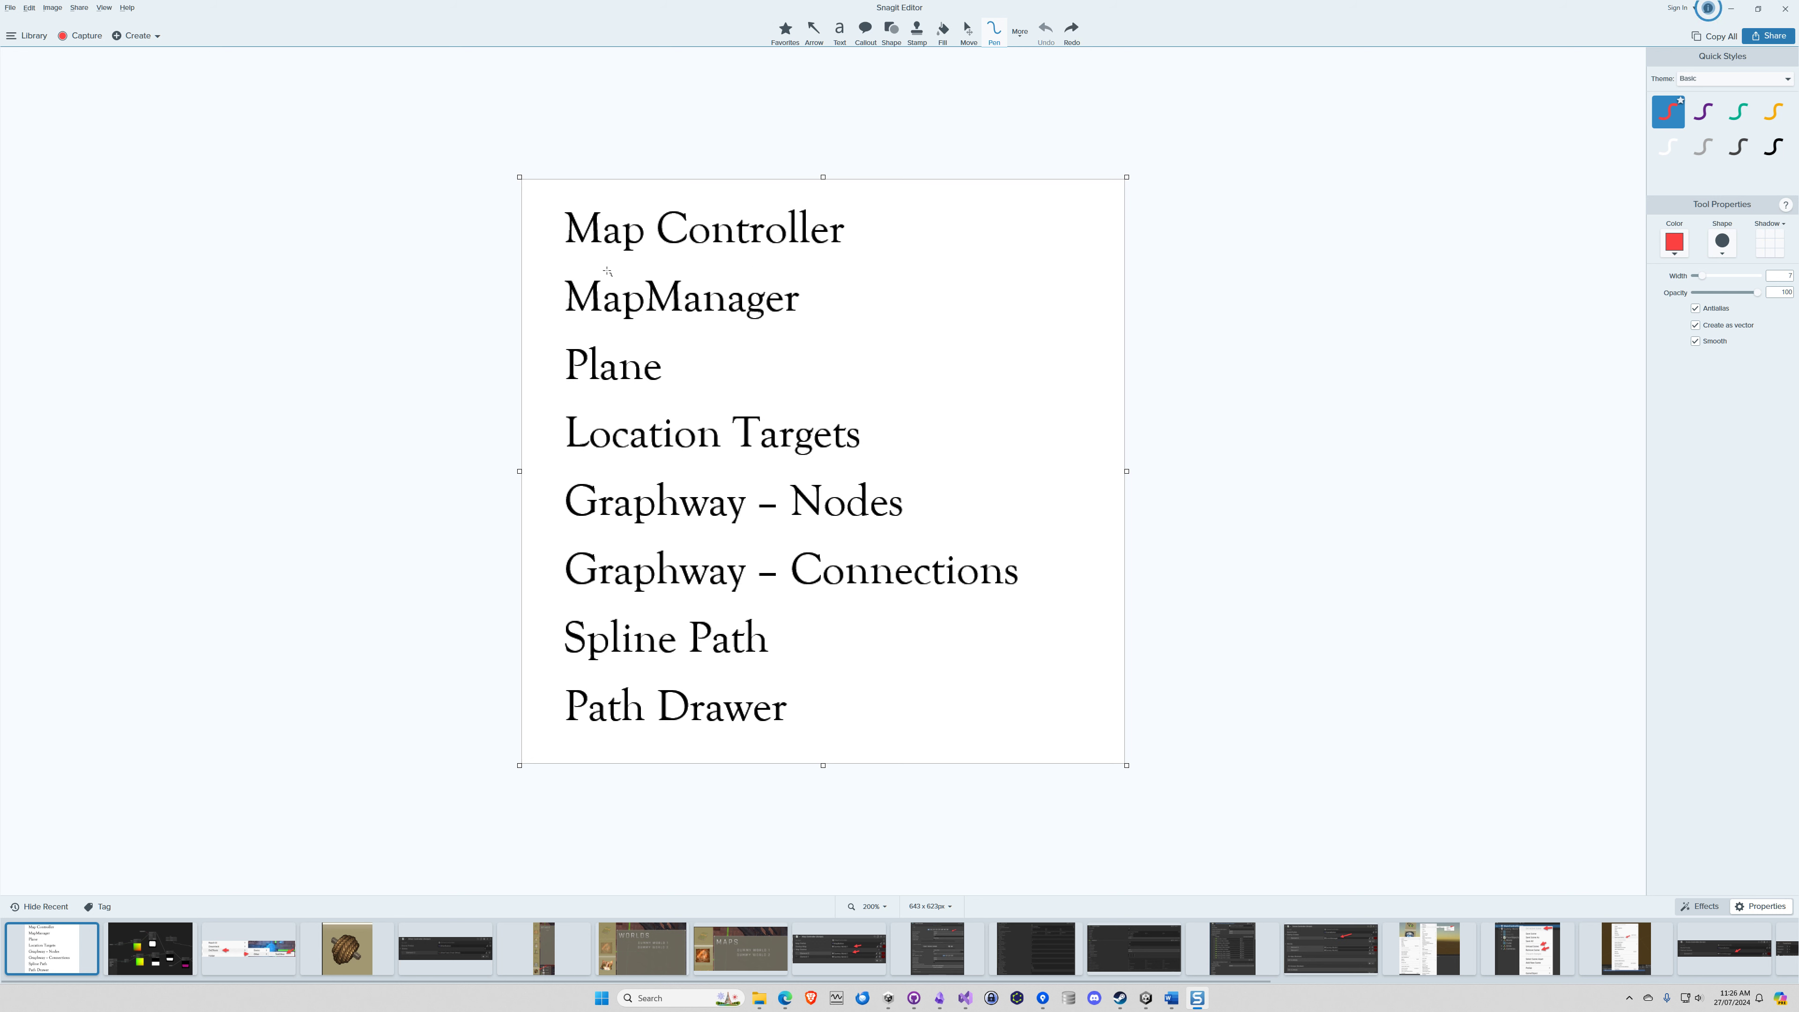
pyautogui.moveTo(606, 267)
pyautogui.mouseDown()
pyautogui.moveTo(549, 263)
pyautogui.moveTo(575, 323)
pyautogui.moveTo(736, 335)
pyautogui.moveTo(847, 291)
pyautogui.moveTo(607, 266)
pyautogui.mouseUp()
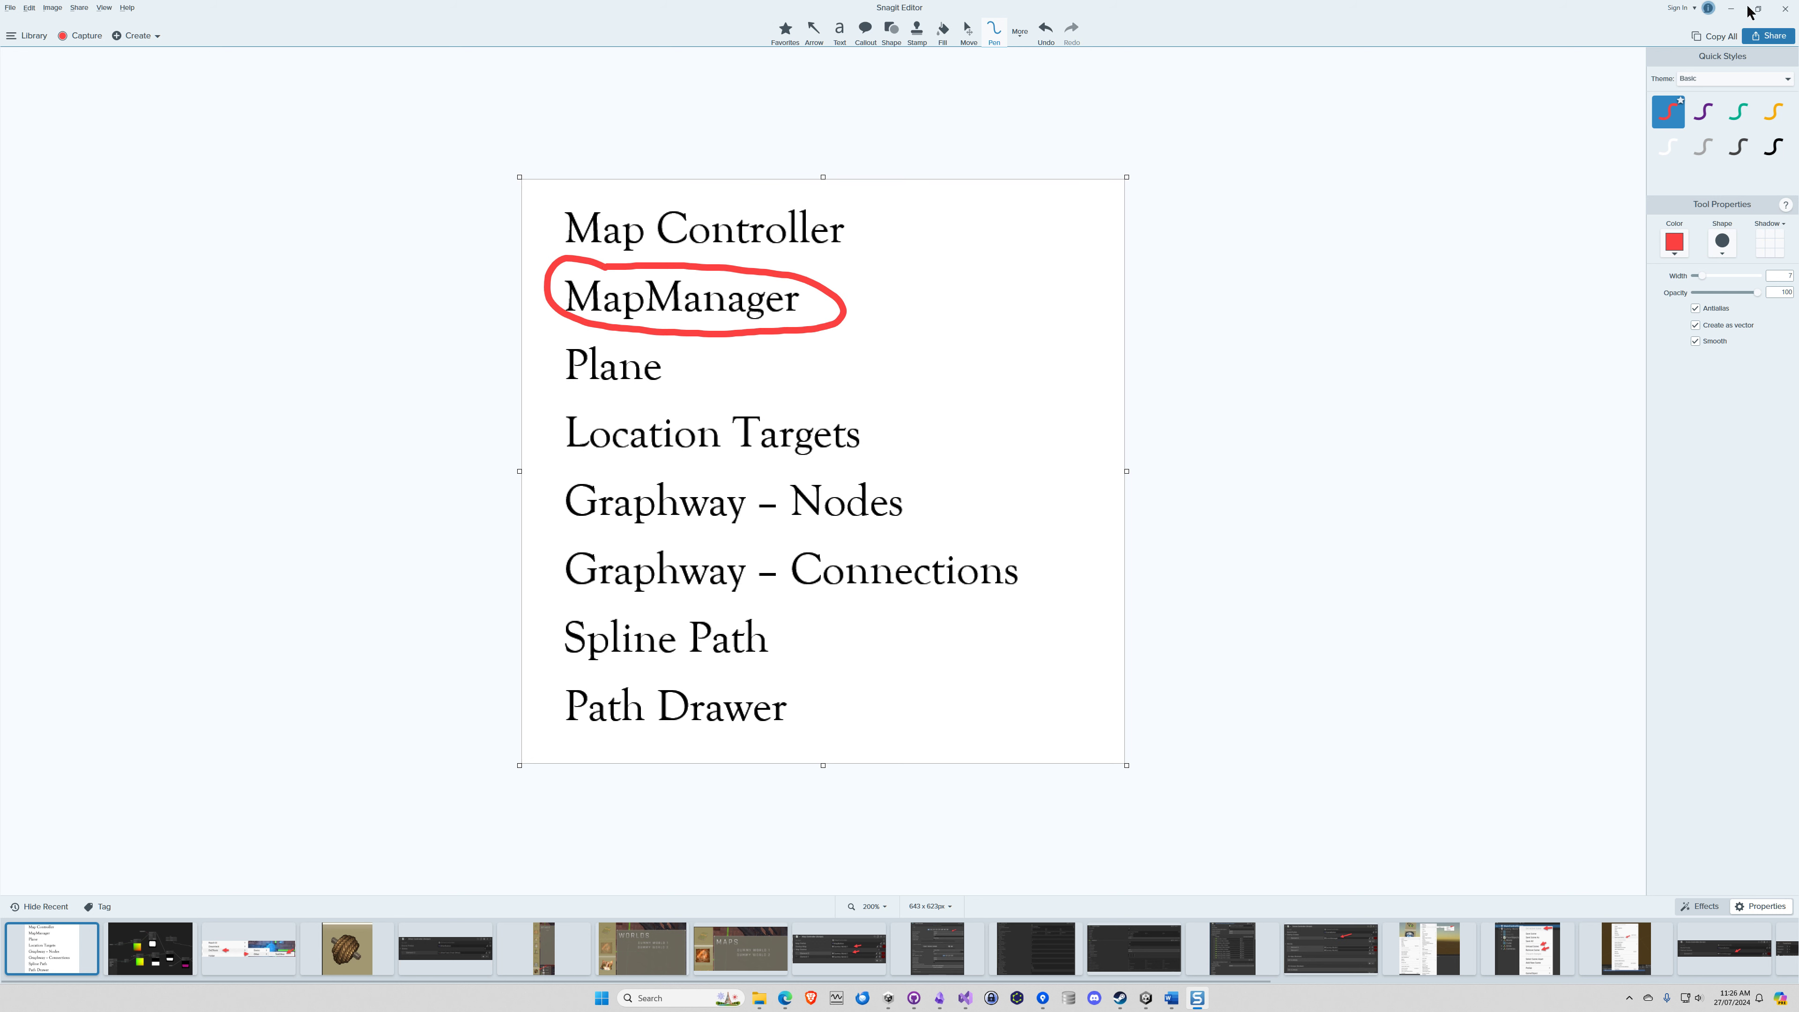
# Return to Unity and inspect the MapManager object's Map Manager script, including the Map entry in its Show Map list
pyautogui.click(1730, 8)
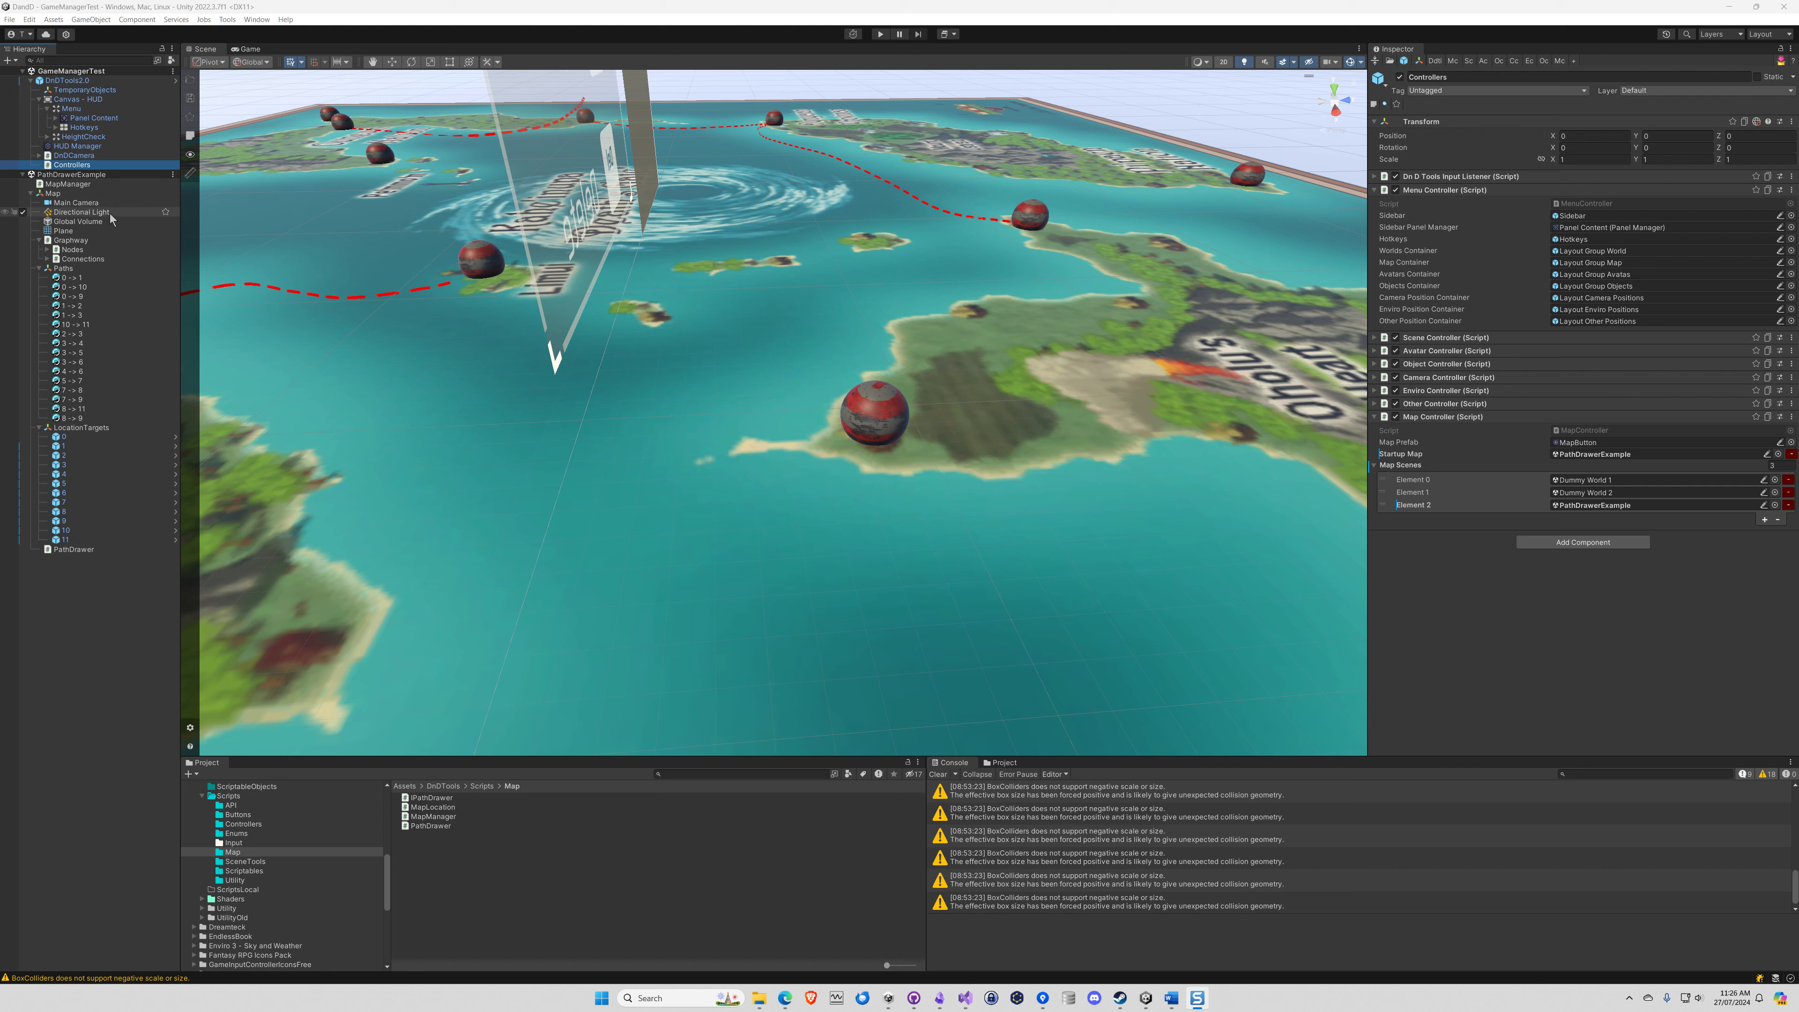
pyautogui.click(68, 184)
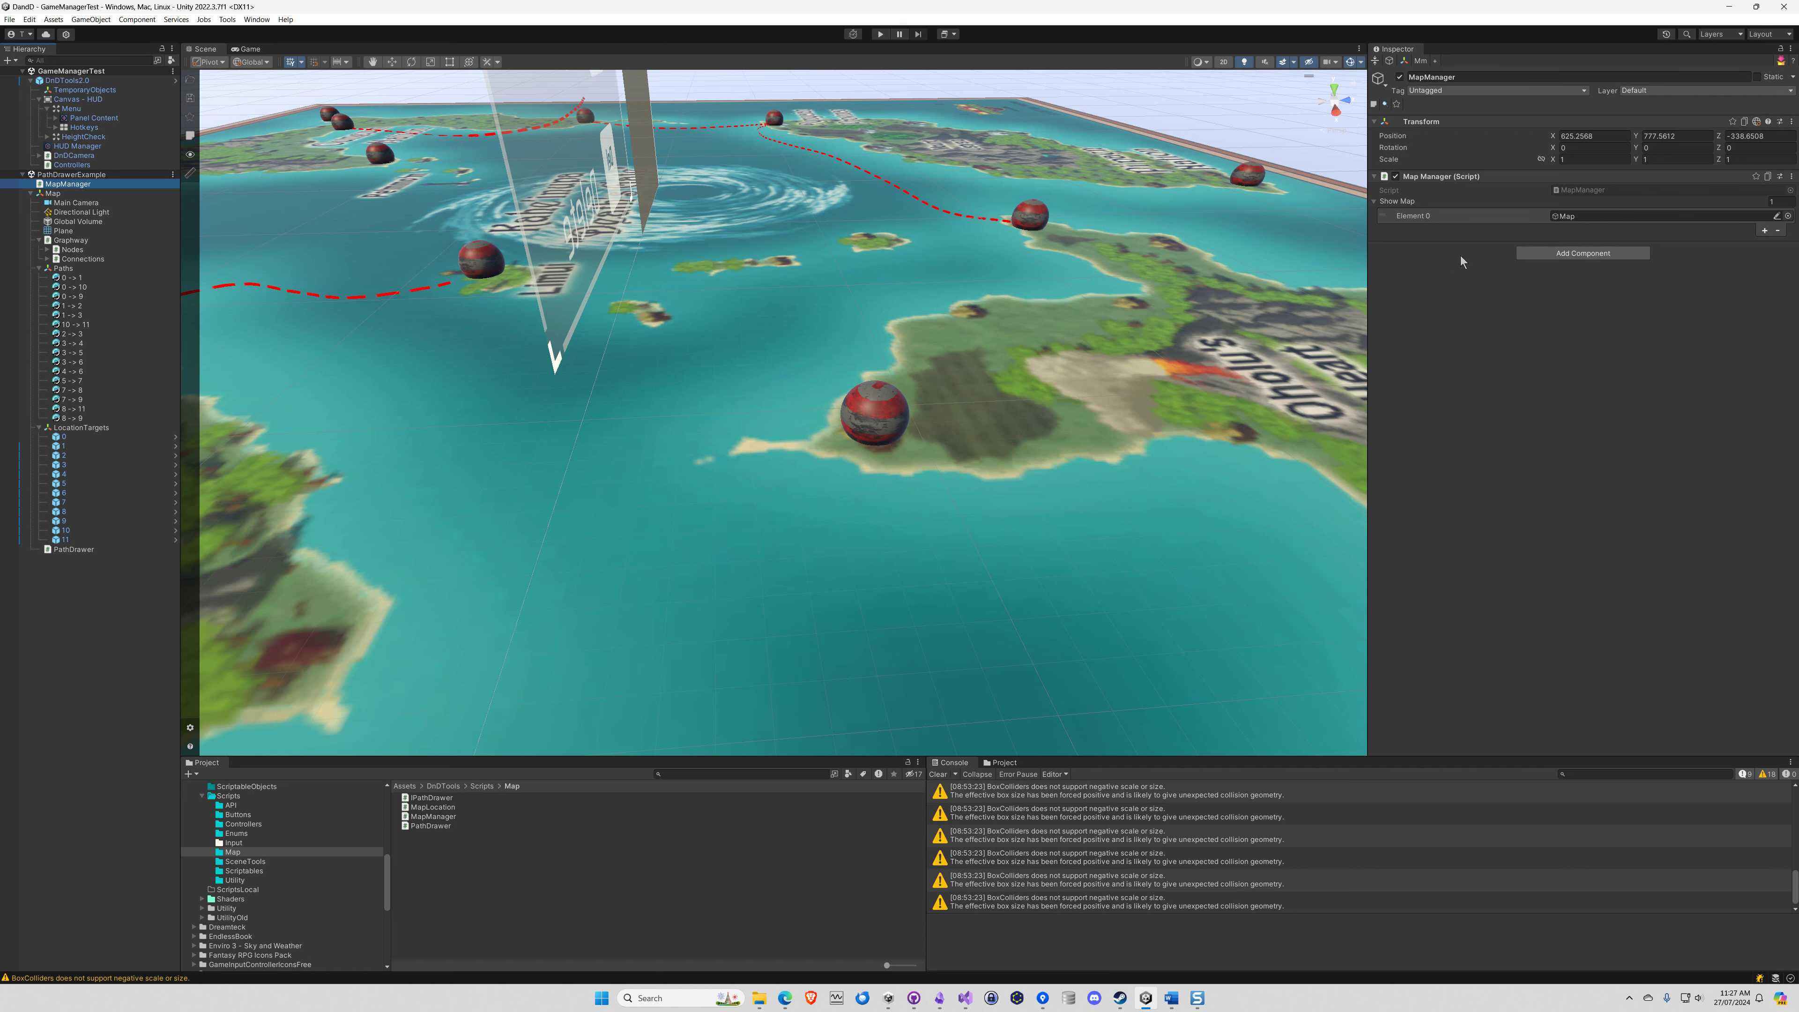
pyautogui.click(1568, 217)
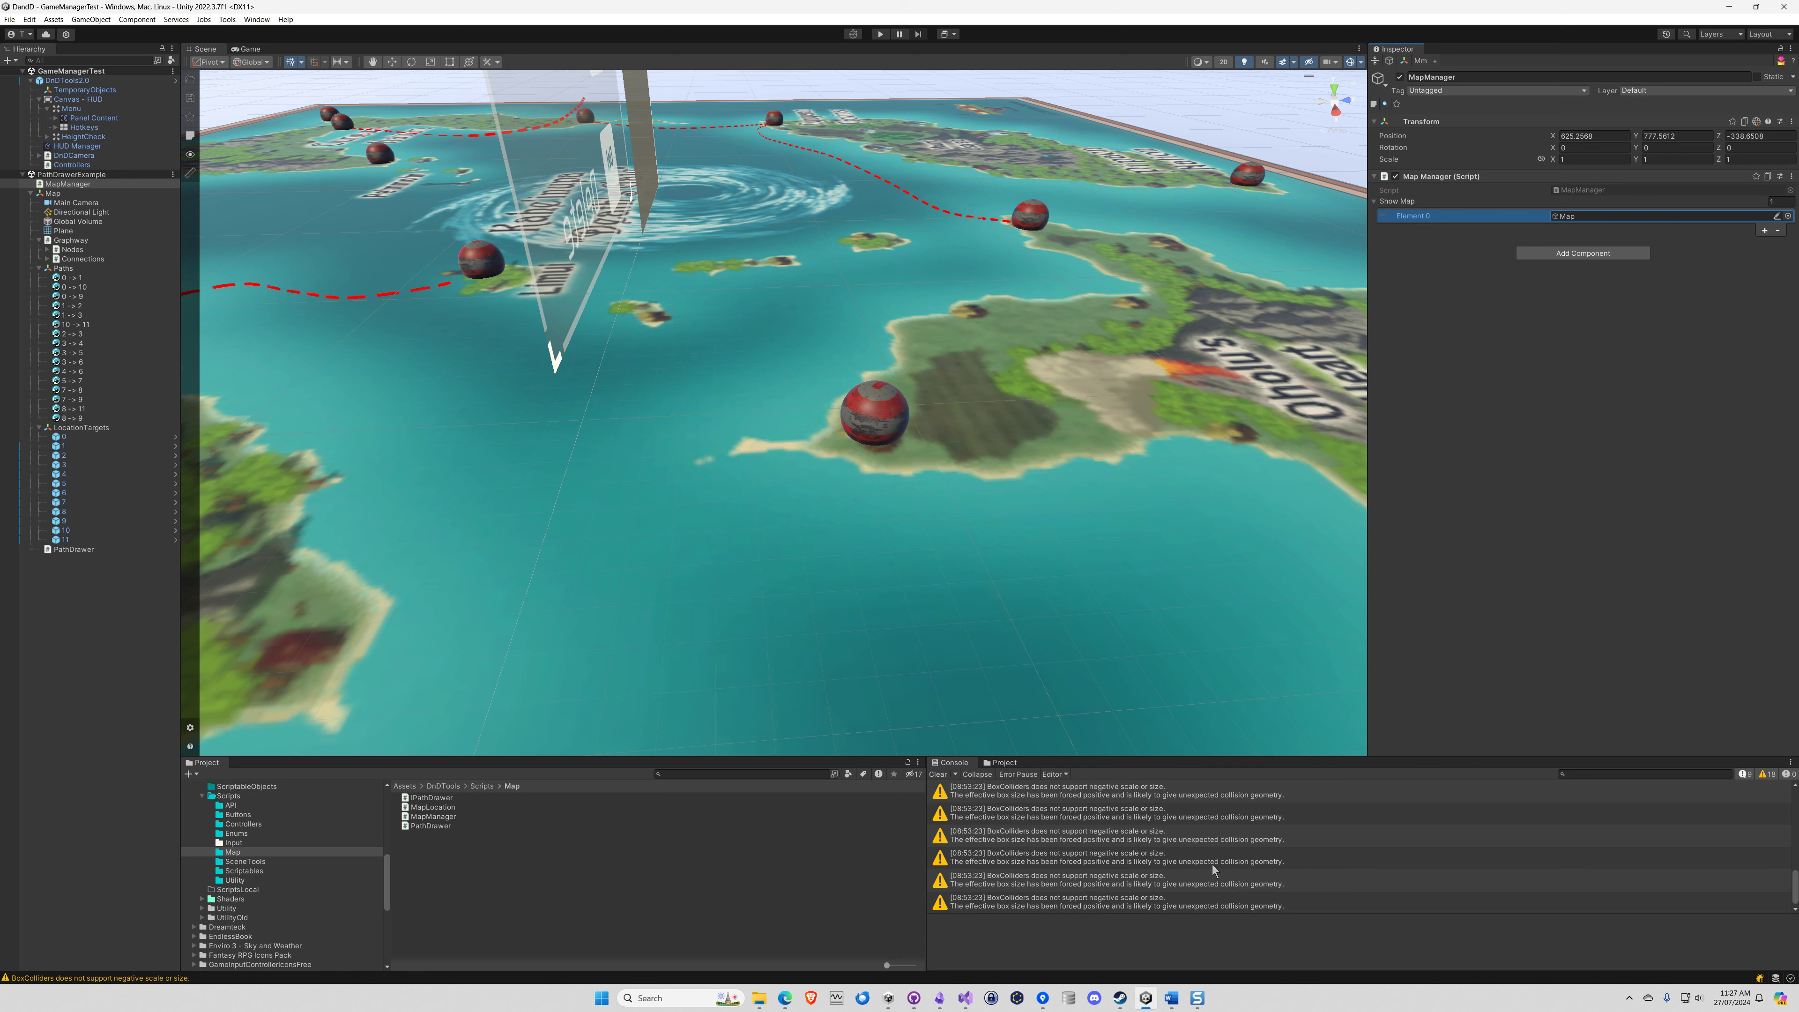
# Switch to Snagit Editor, undo the MapManager circle and draw a red freehand circle around Plane
pyautogui.click(1197, 998)
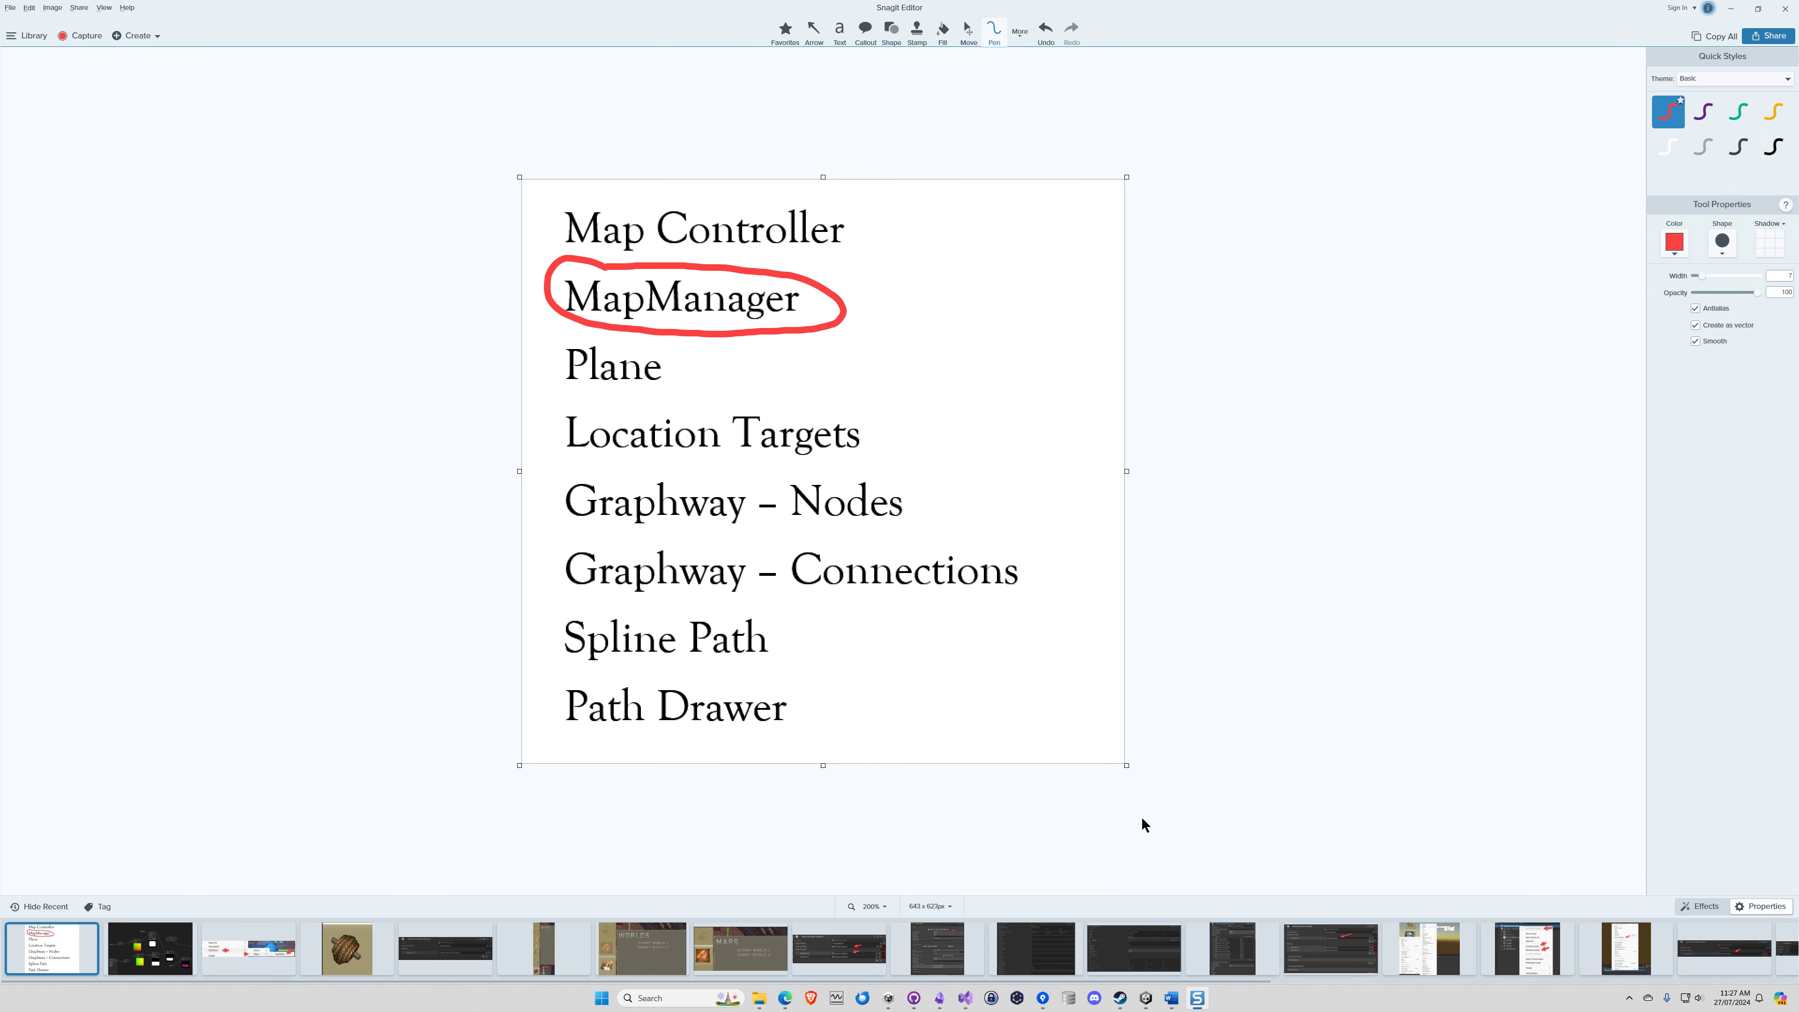
pyautogui.hotkey('ctrl', 'z')
pyautogui.moveTo(640, 338)
pyautogui.mouseDown()
pyautogui.moveTo(546, 339)
pyautogui.moveTo(637, 402)
pyautogui.moveTo(684, 345)
pyautogui.moveTo(632, 333)
pyautogui.mouseUp()
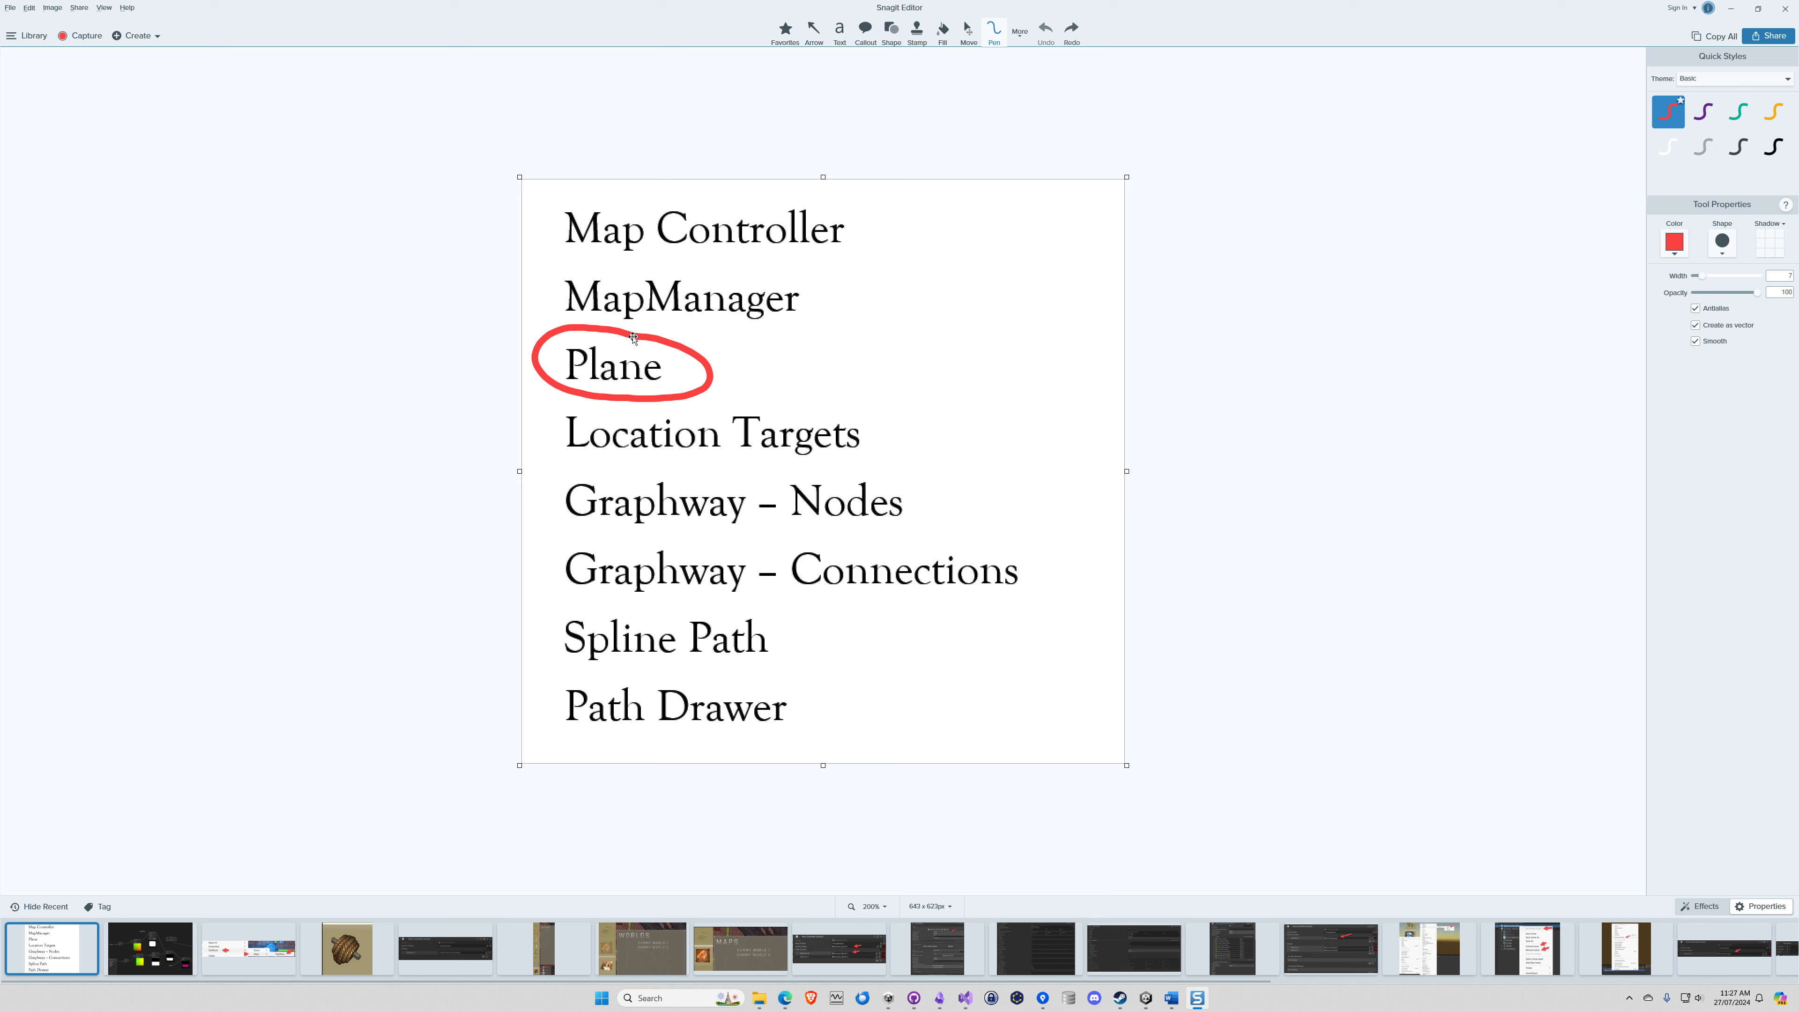
# Return to Unity and inspect the Plane object that carries the map, checking its material and mesh components
pyautogui.click(1730, 9)
pyautogui.moveTo(953, 244); pyautogui.dragTo(833, 301, button='right')
pyautogui.press('s')
pyautogui.moveTo(1005, 304); pyautogui.dragTo(1082, 259, button='right')
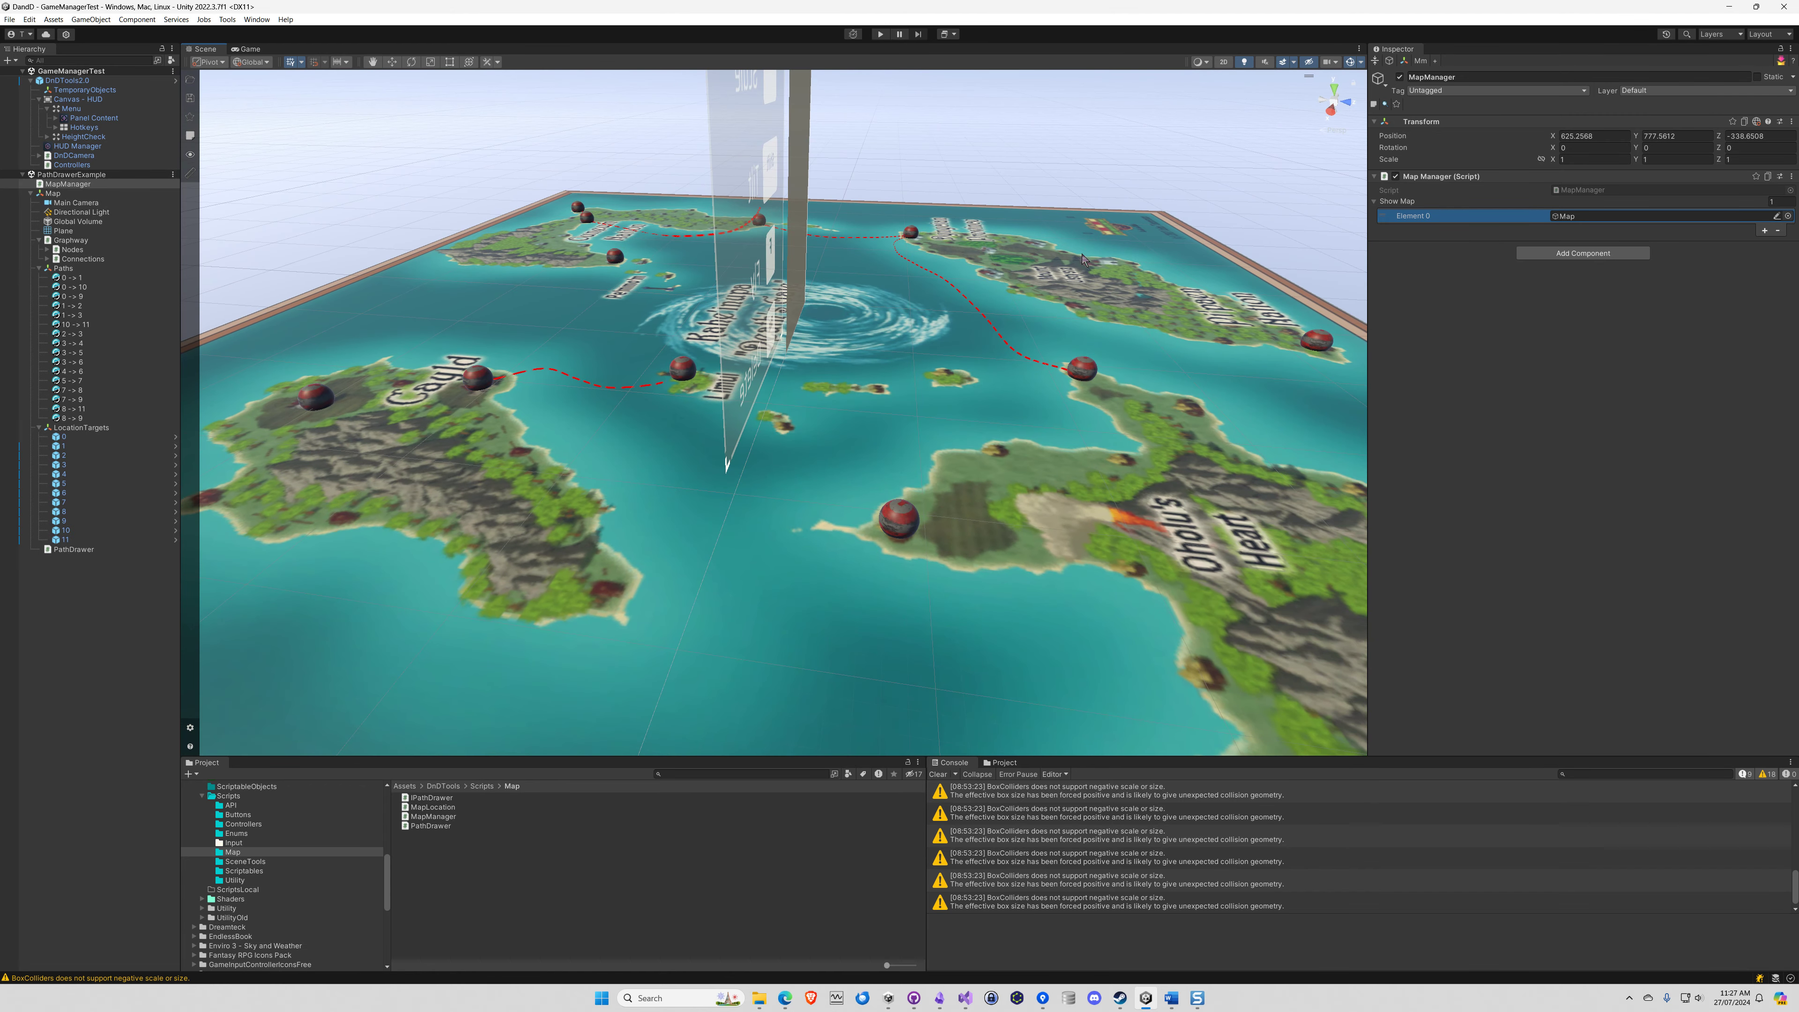
pyautogui.click(68, 232)
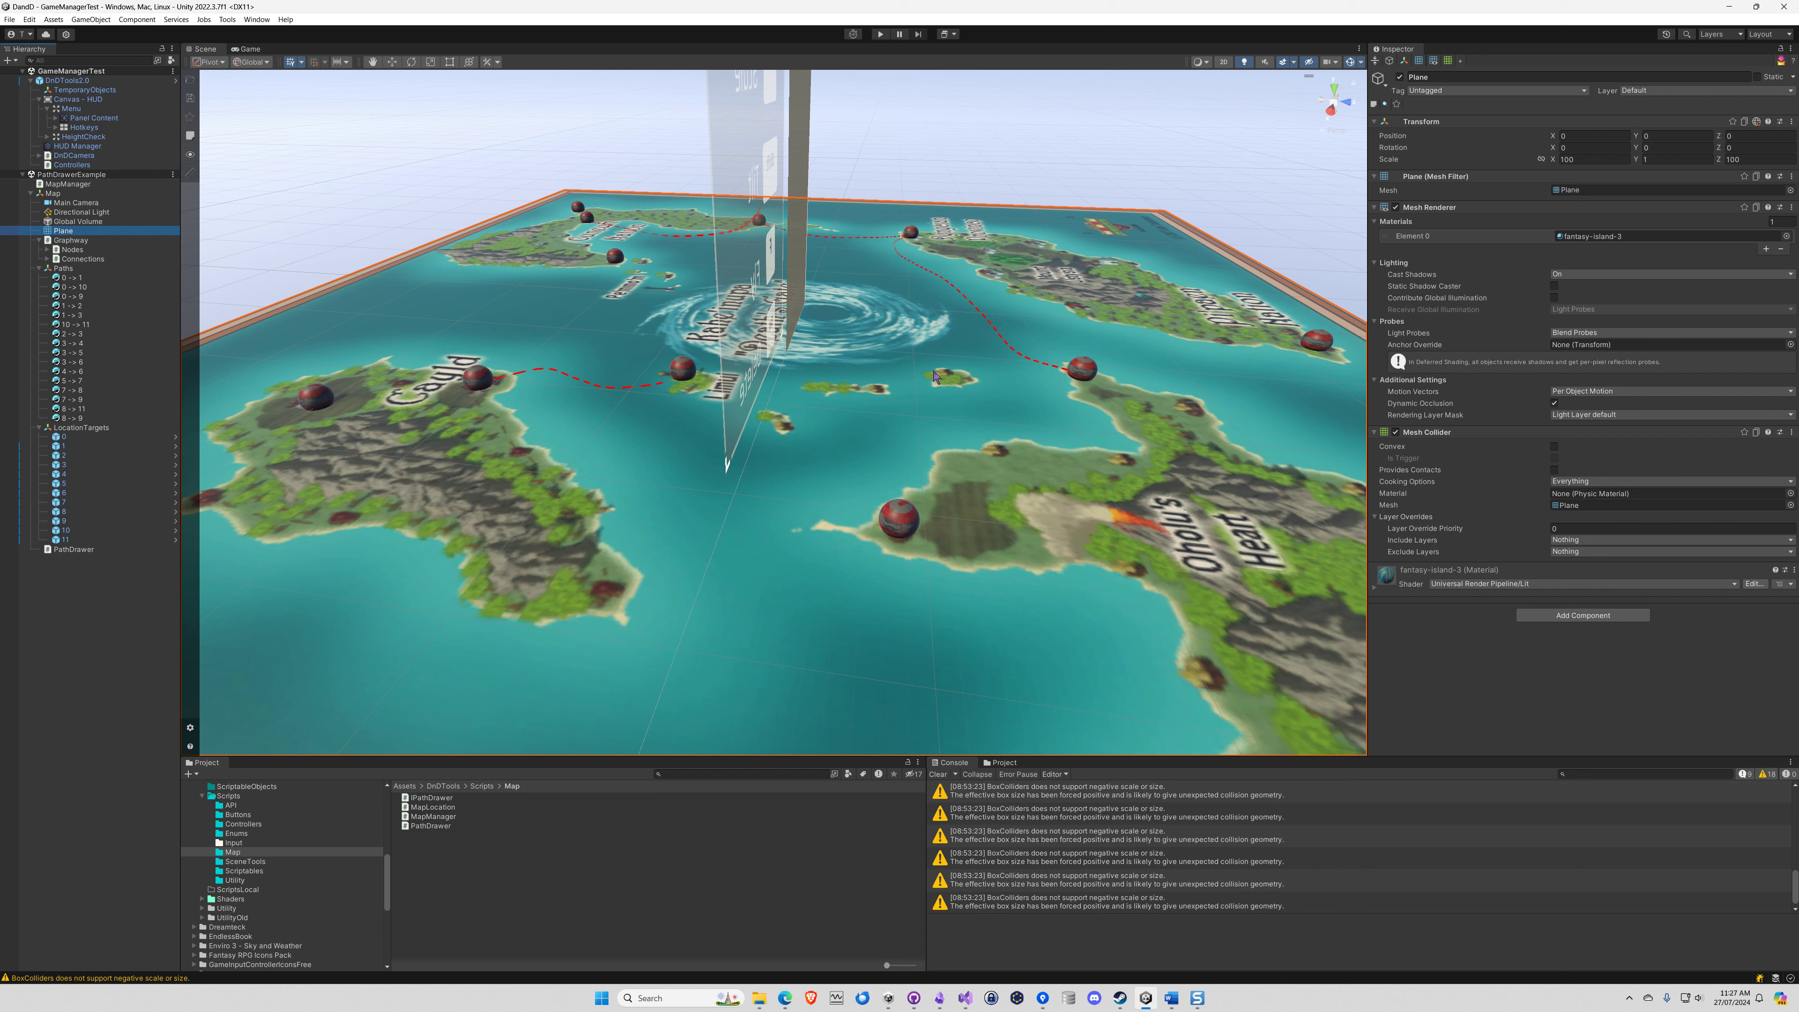
pyautogui.moveTo(939, 378)
pyautogui.mouseDown(button='right')
pyautogui.moveTo(1023, 409)
pyautogui.moveTo(951, 387)
pyautogui.mouseUp(button='right')
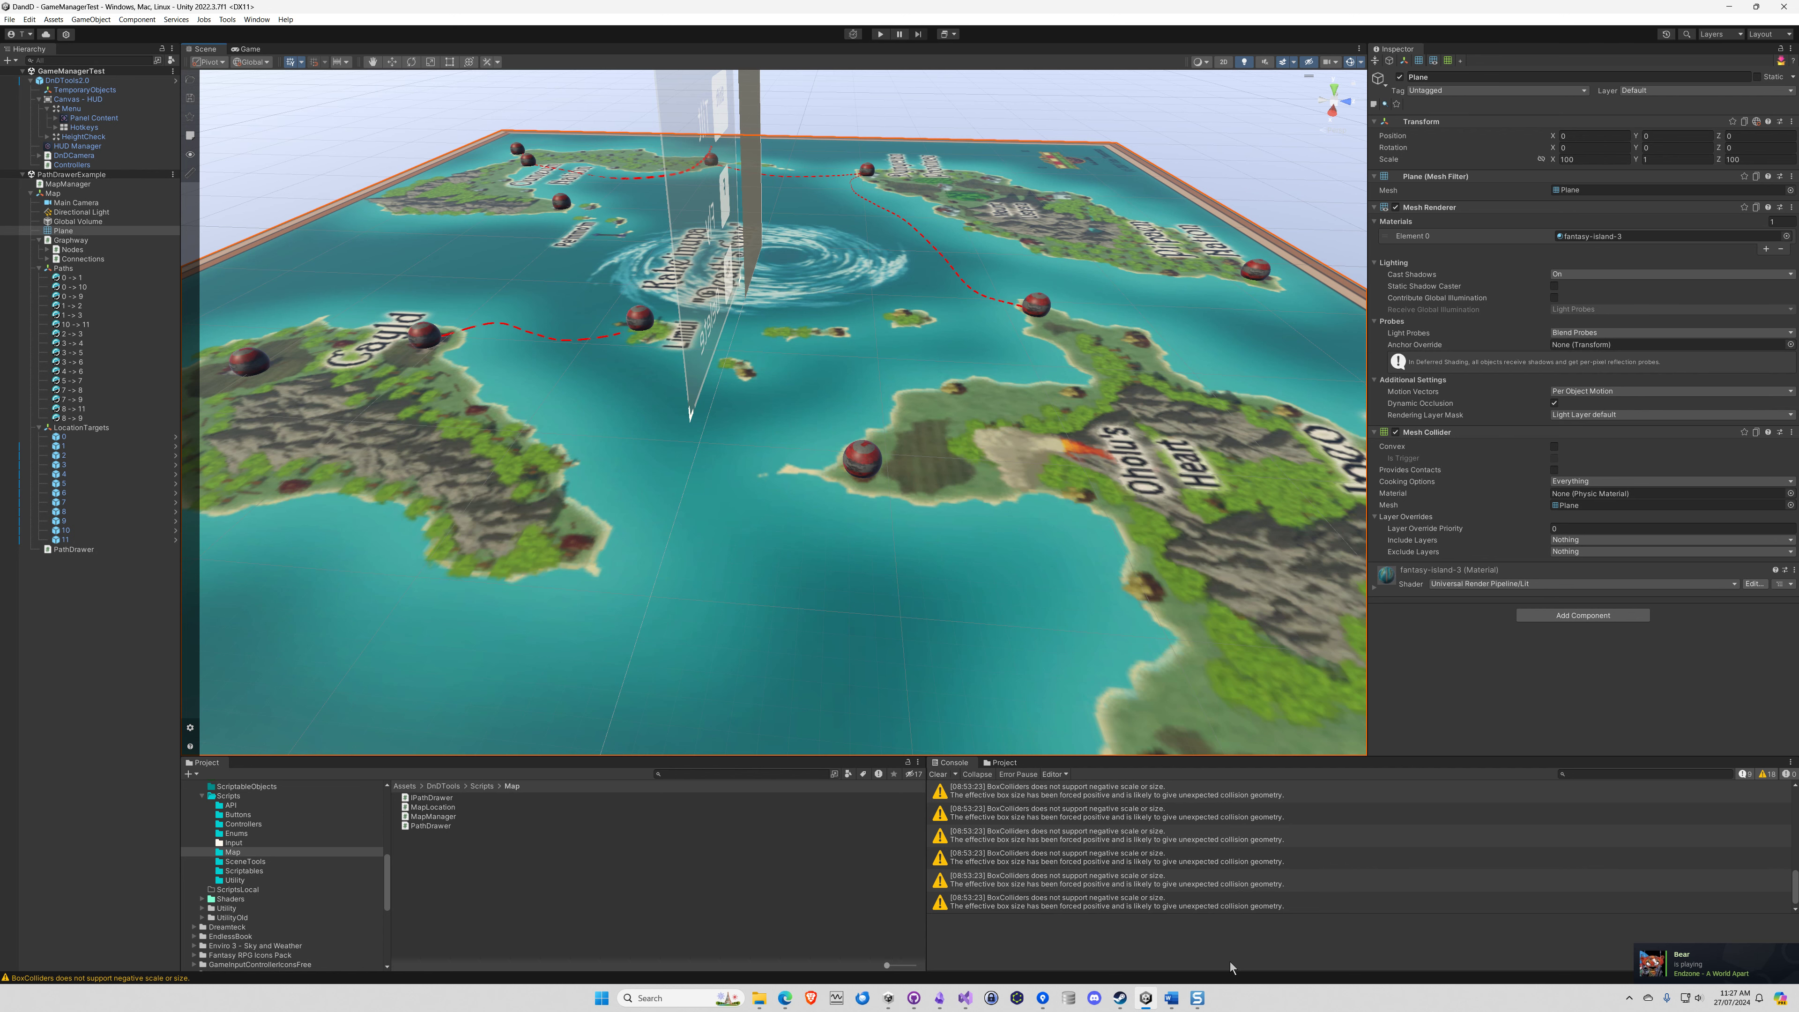
# Switch to Snagit Editor, undo the Plane circle and draw a red freehand circle around Location Targets
pyautogui.click(1197, 998)
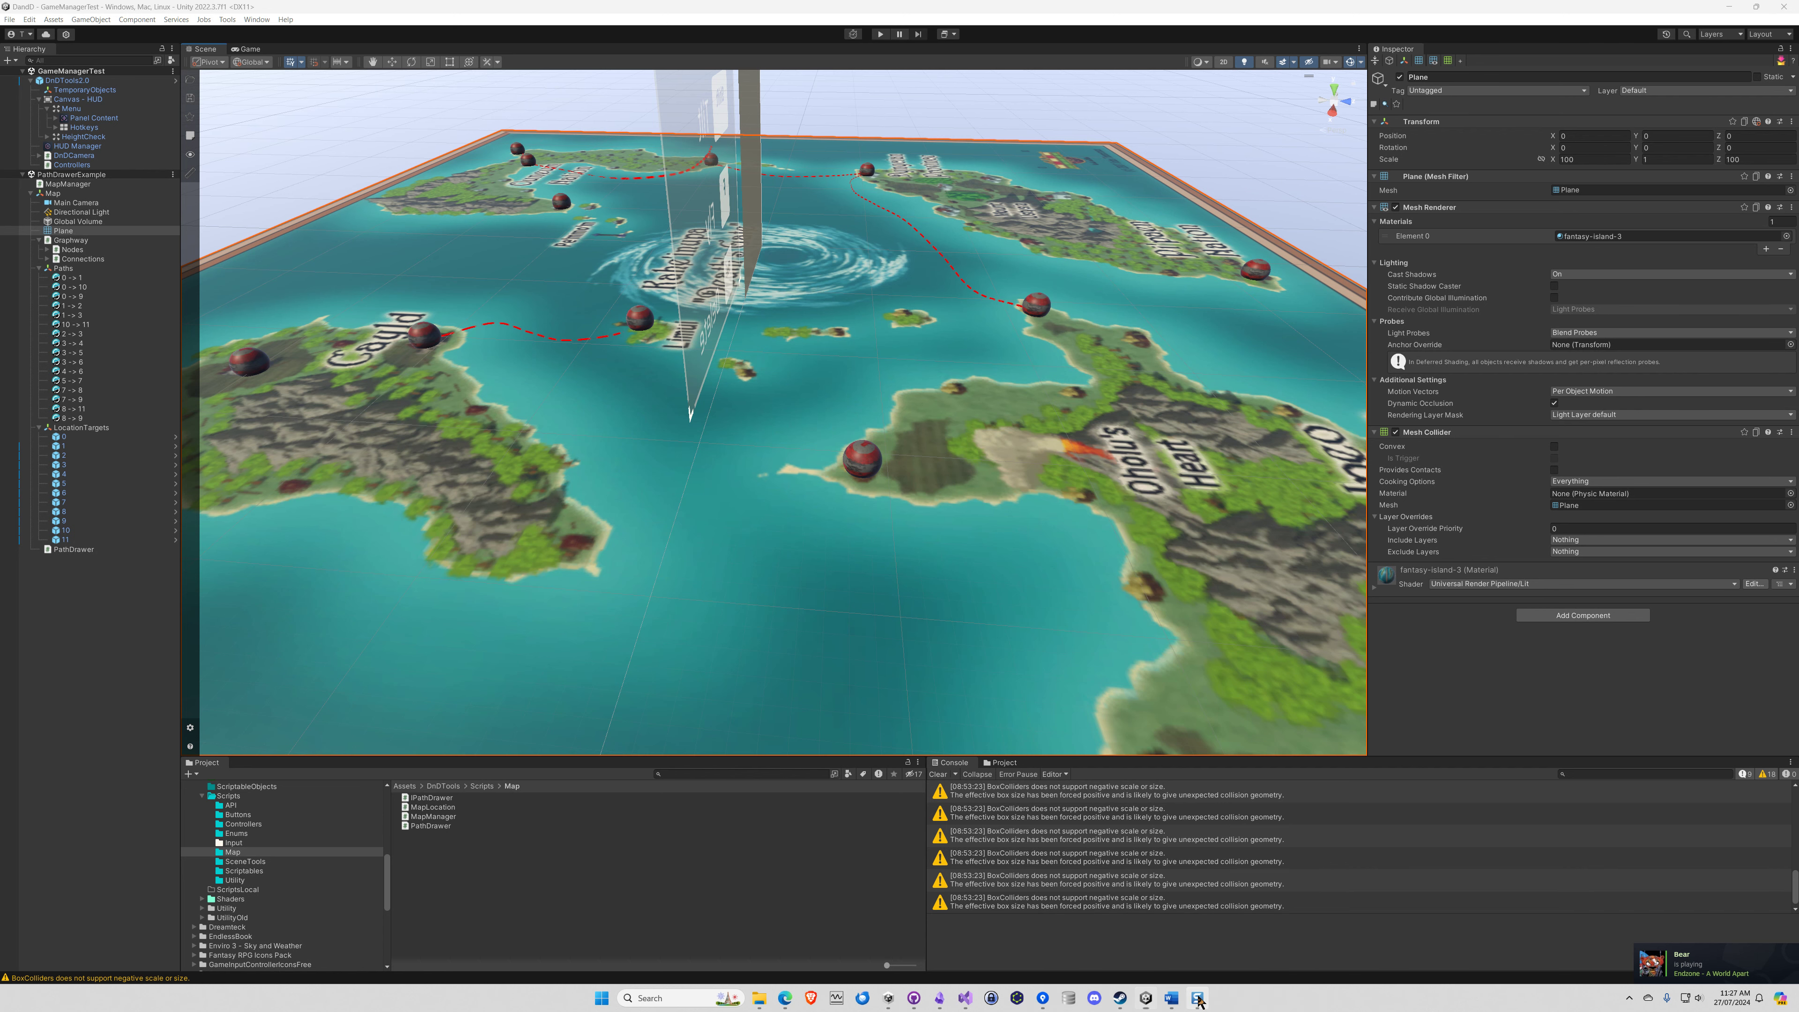
pyautogui.hotkey('ctrl', 'z')
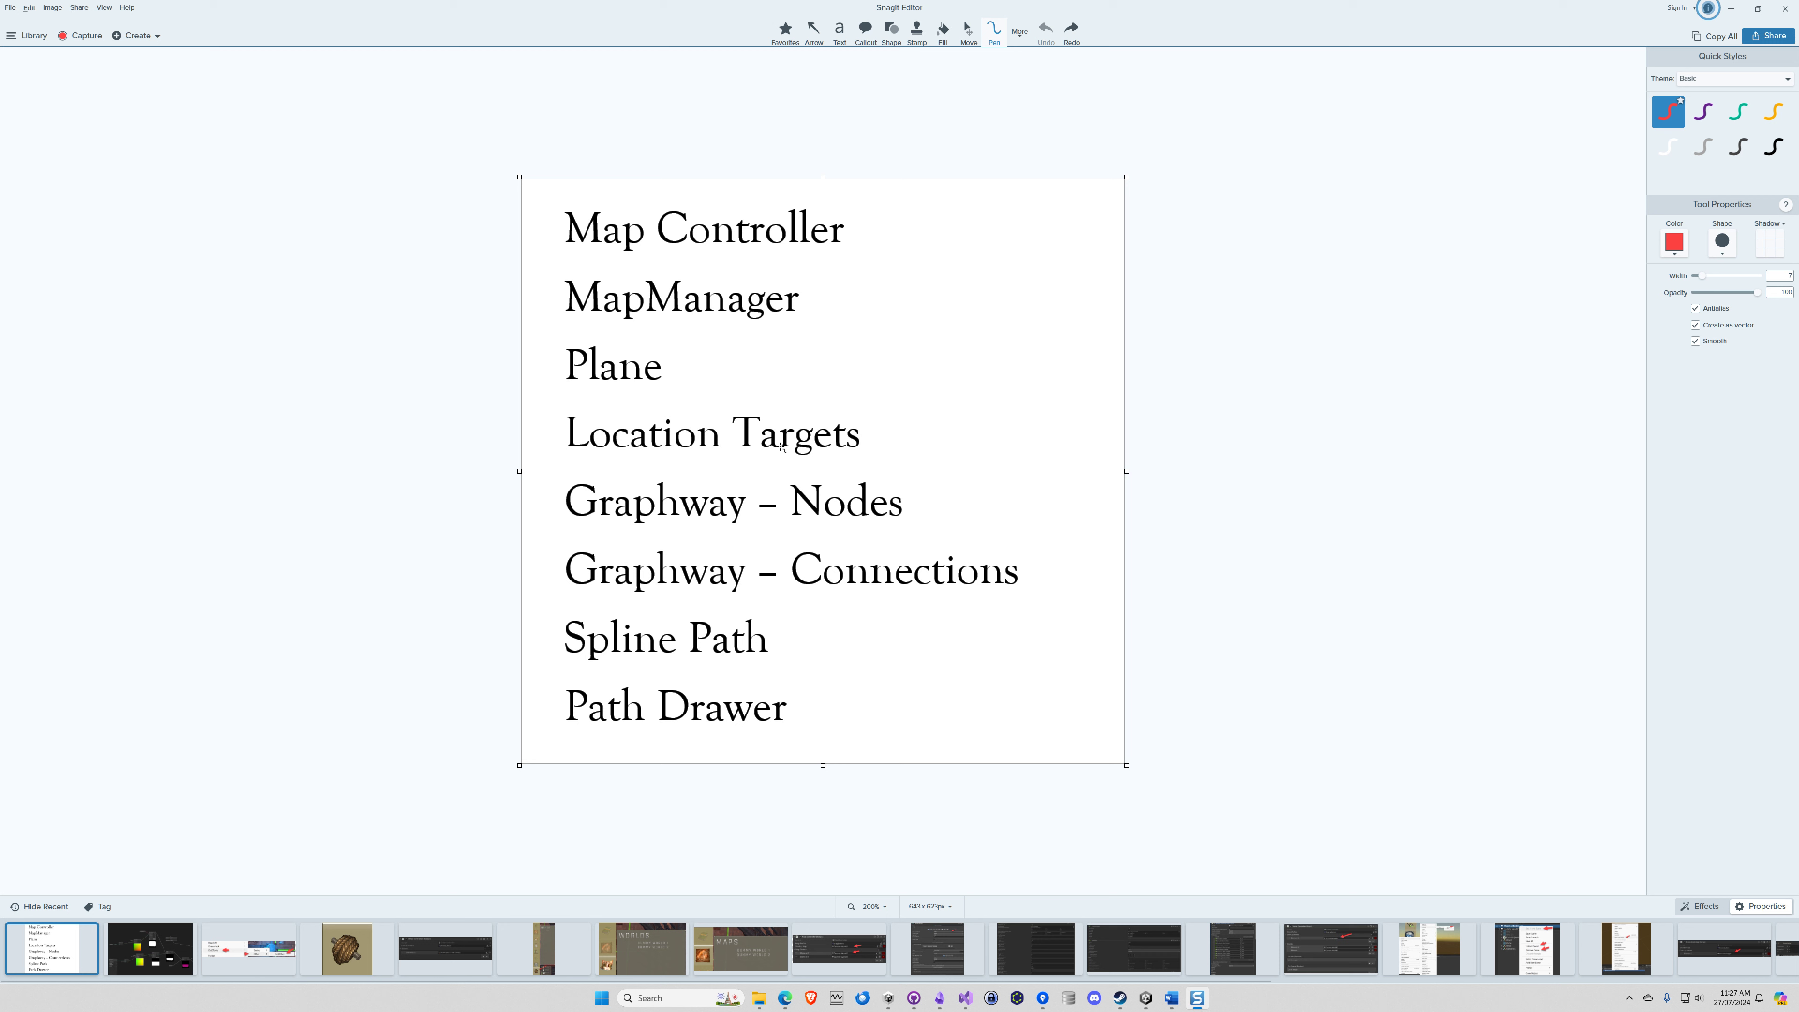
pyautogui.moveTo(613, 398)
pyautogui.mouseDown()
pyautogui.moveTo(588, 401)
pyautogui.moveTo(577, 462)
pyautogui.moveTo(853, 461)
pyautogui.moveTo(748, 391)
pyautogui.moveTo(609, 397)
pyautogui.mouseUp()
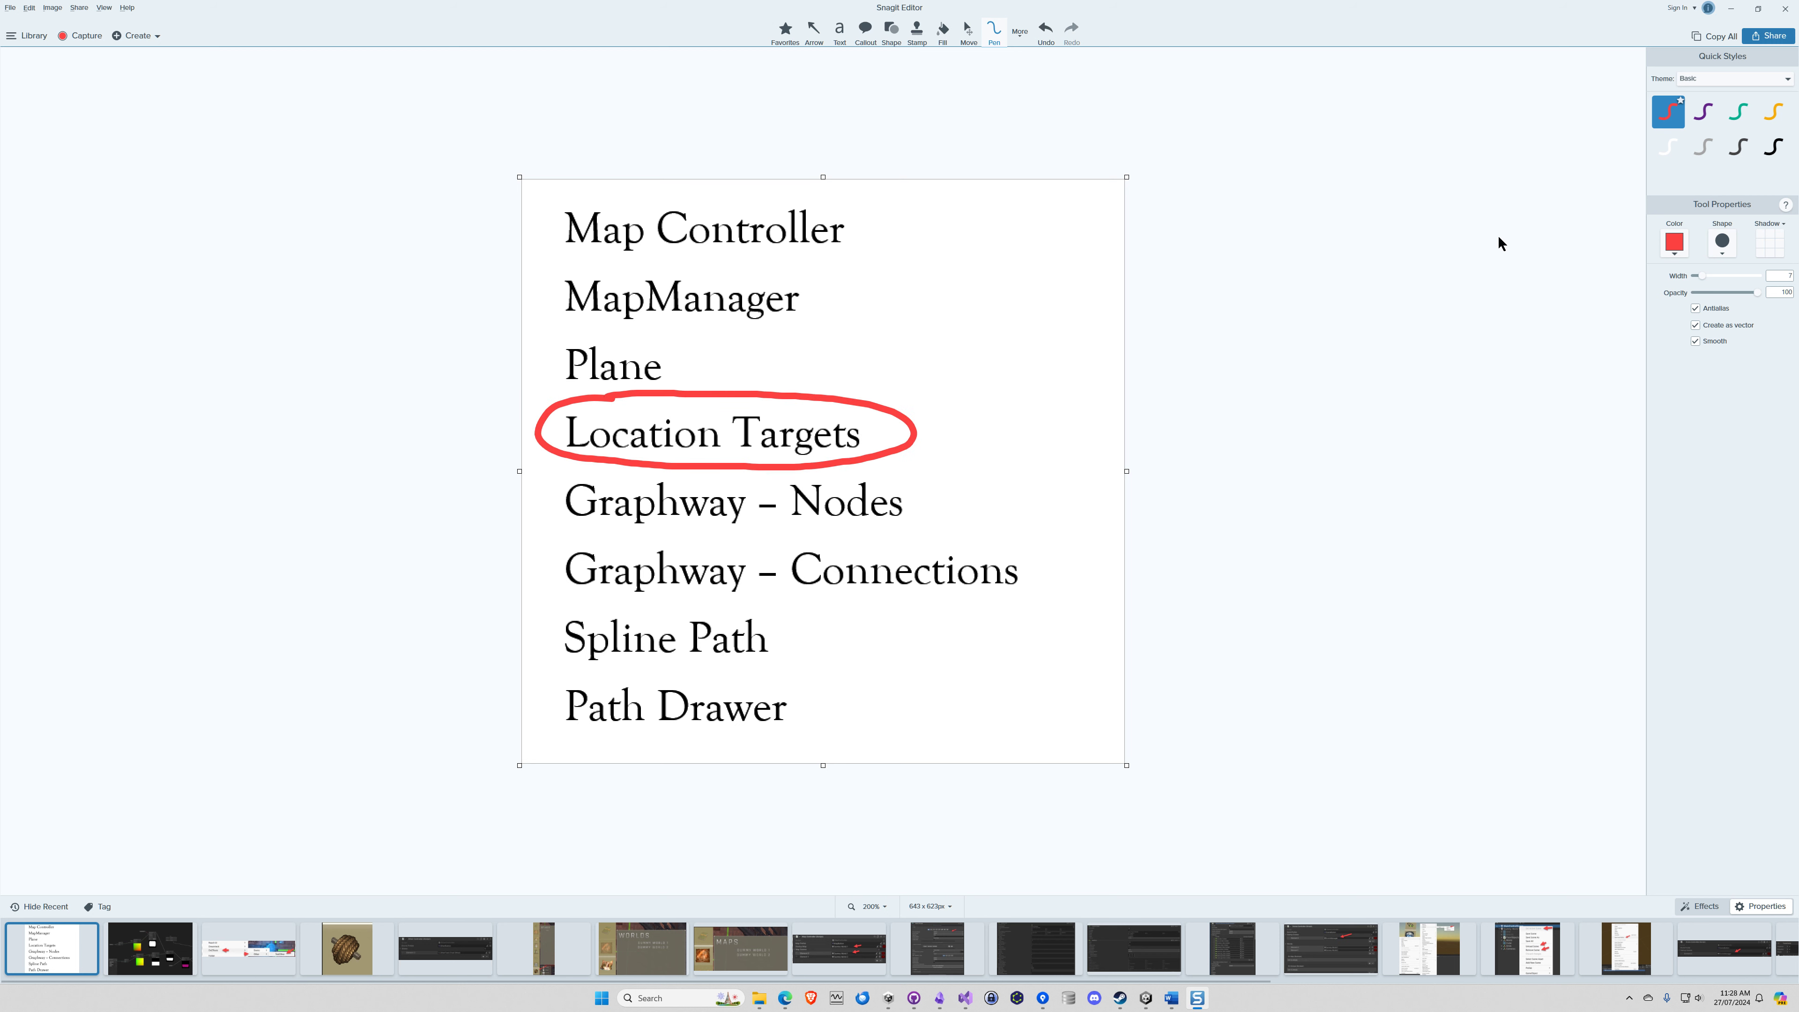
# Return to Unity and inspect the Map Location settings of the sphere on the headland near Oholu's Heart, including its Location ID
pyautogui.click(1730, 8)
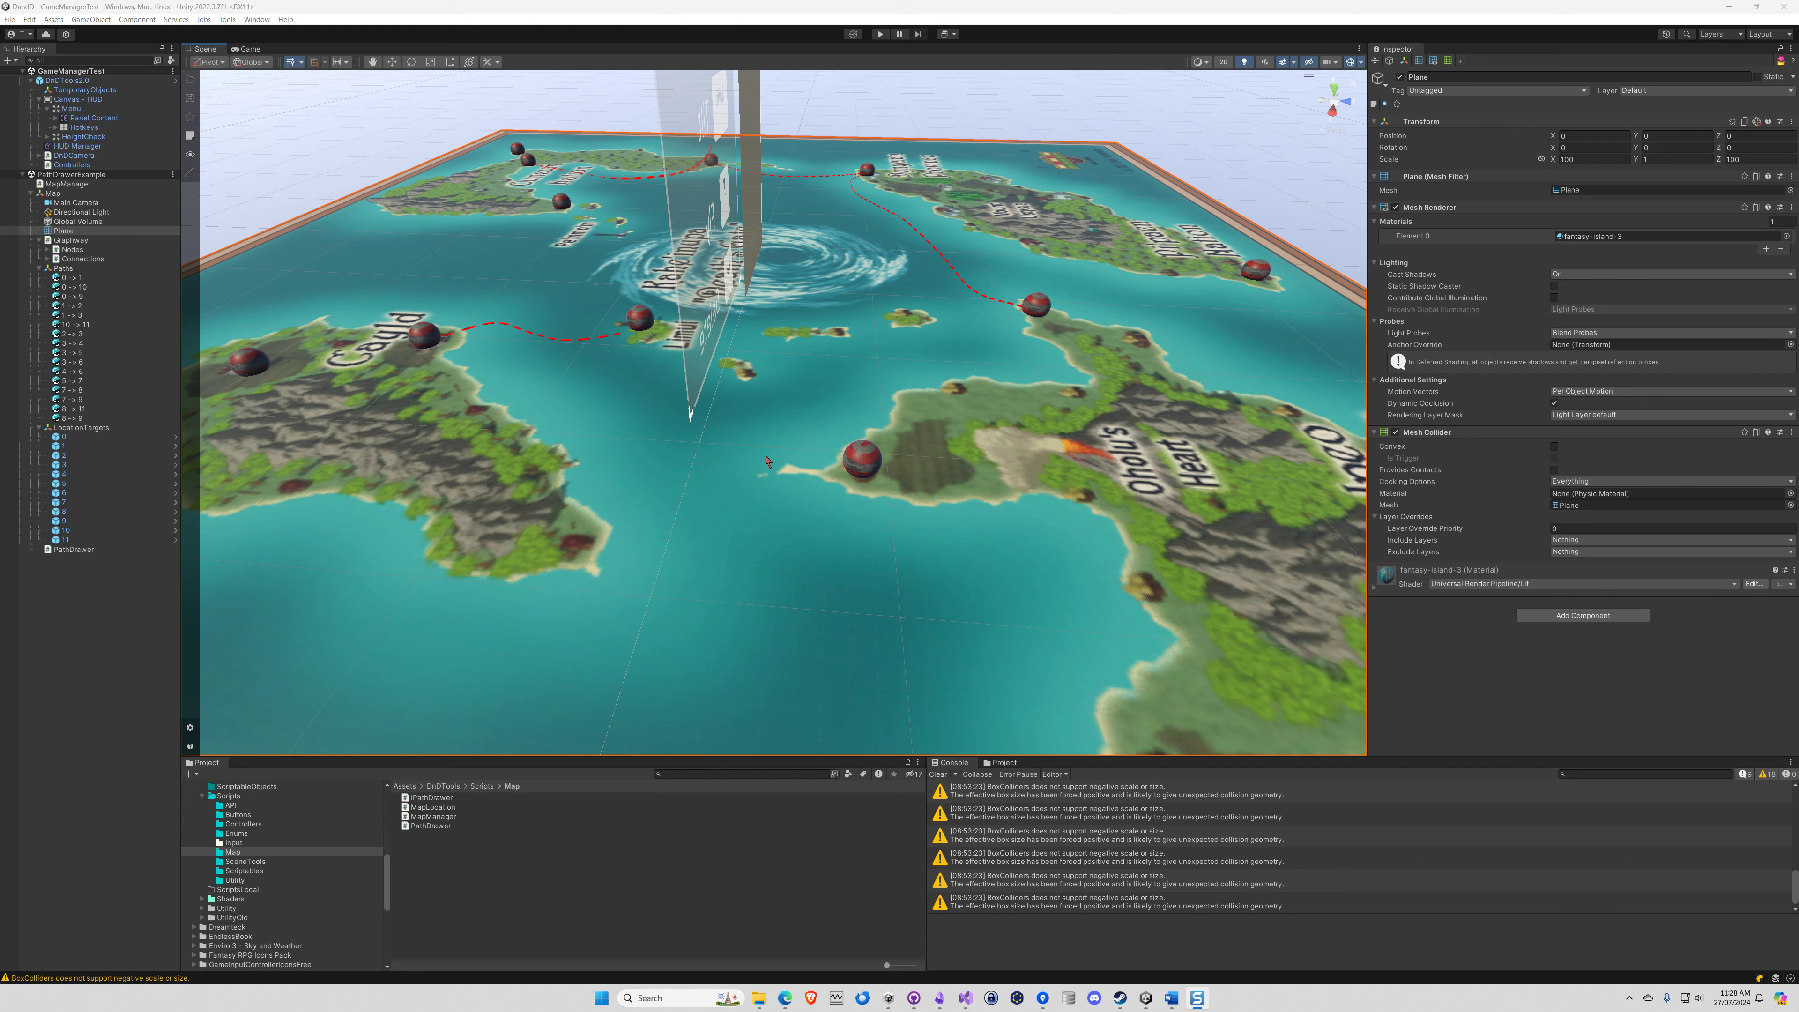
pyautogui.moveTo(853, 470); pyautogui.dragTo(894, 493, button='right')
pyautogui.press('w')
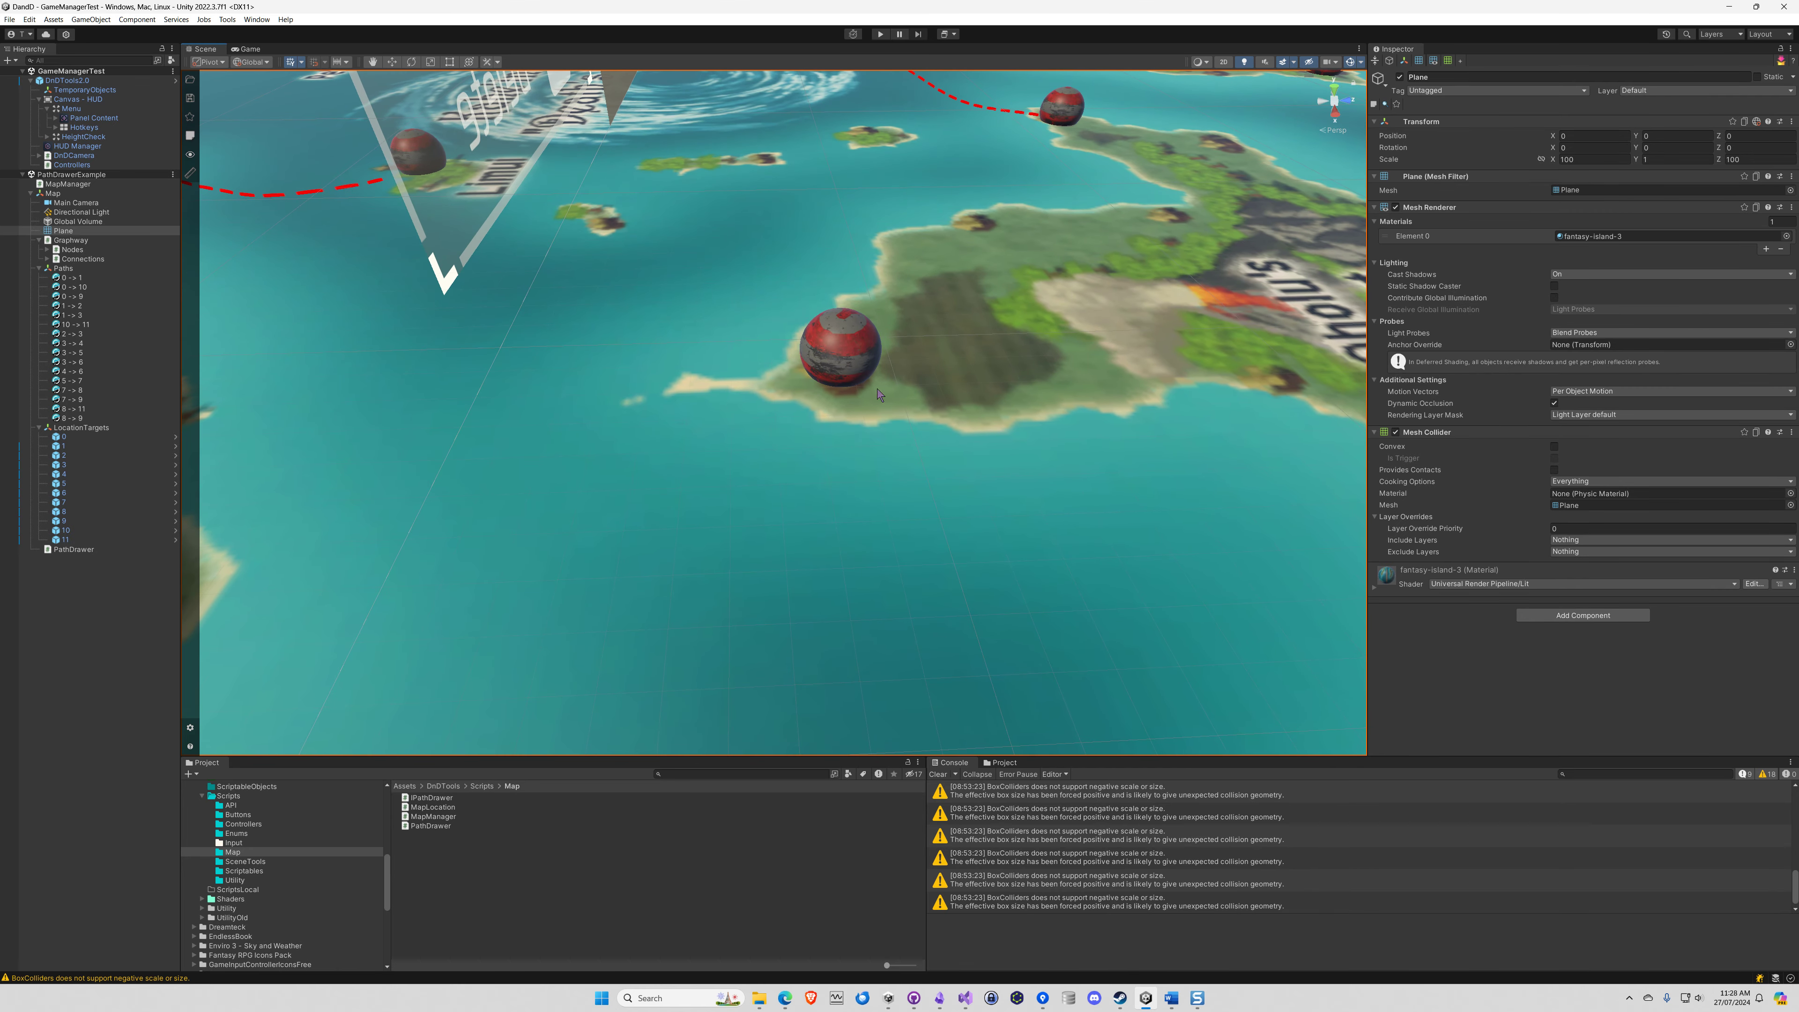
pyautogui.click(852, 362)
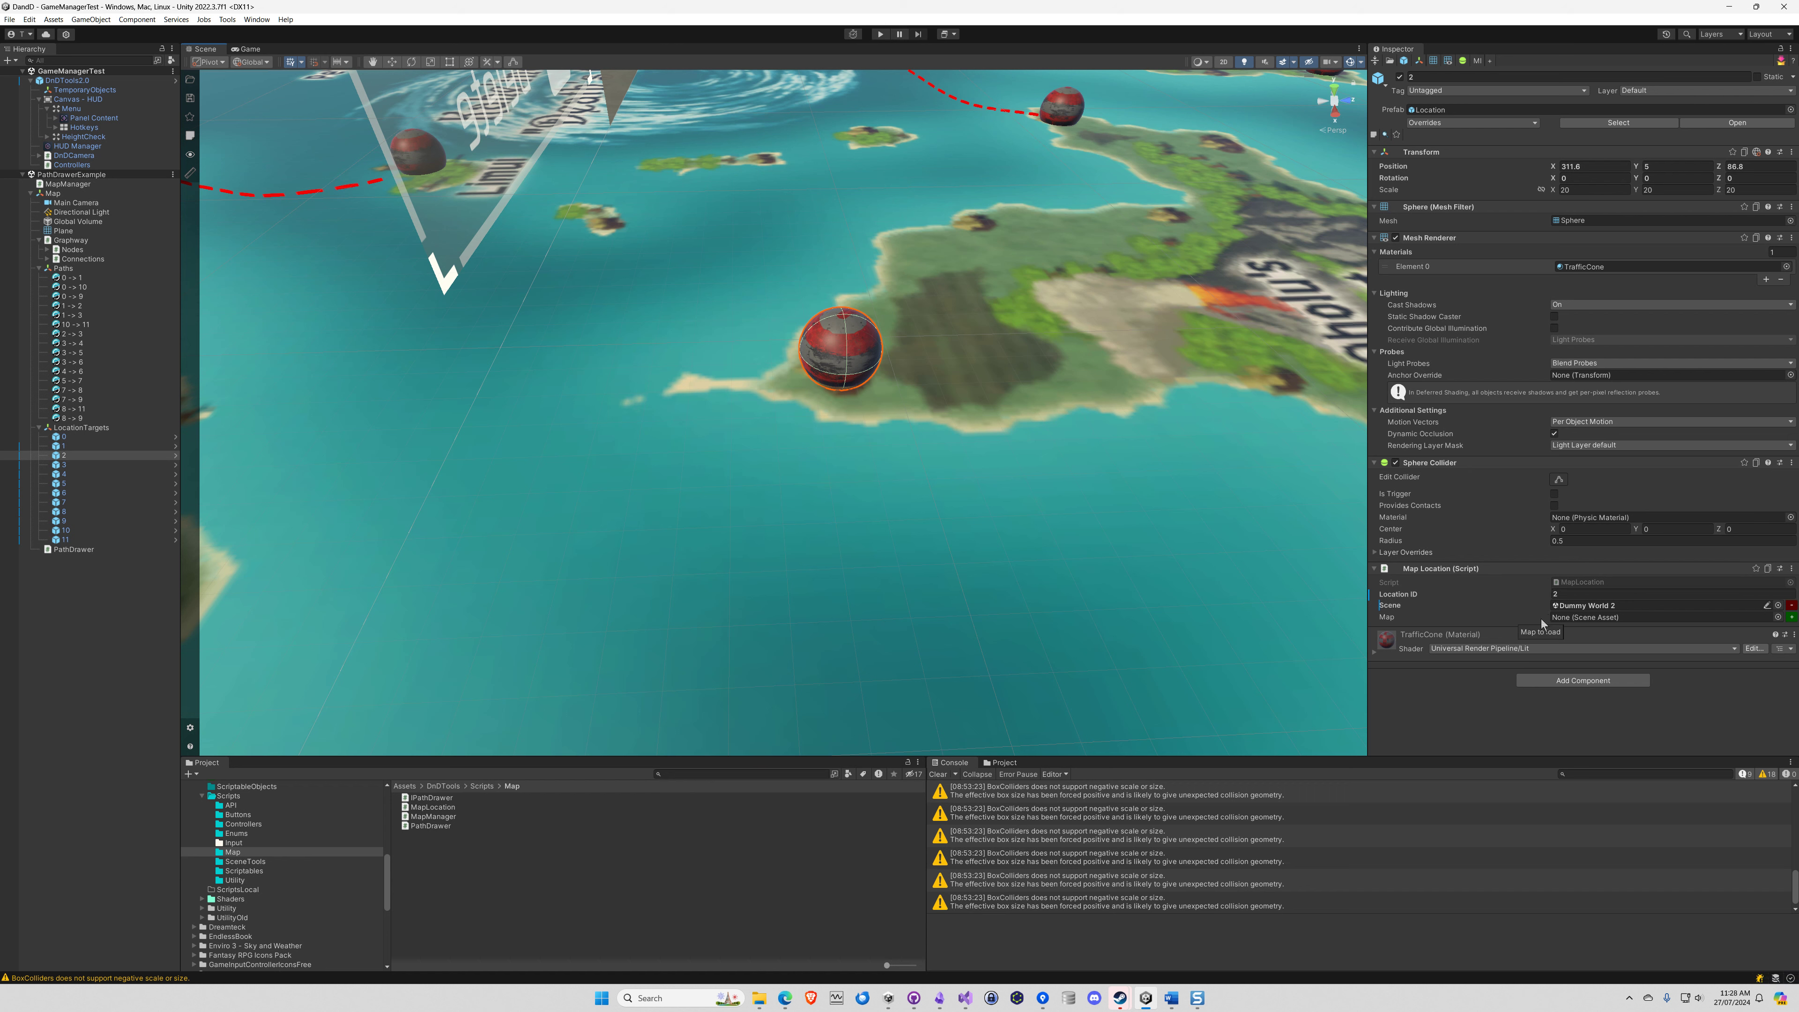
pyautogui.click(1569, 594)
# Switch to Snagit Editor, undo the Location Targets circle and draw a red freehand circle around Graphway – Nodes
pyautogui.click(1197, 998)
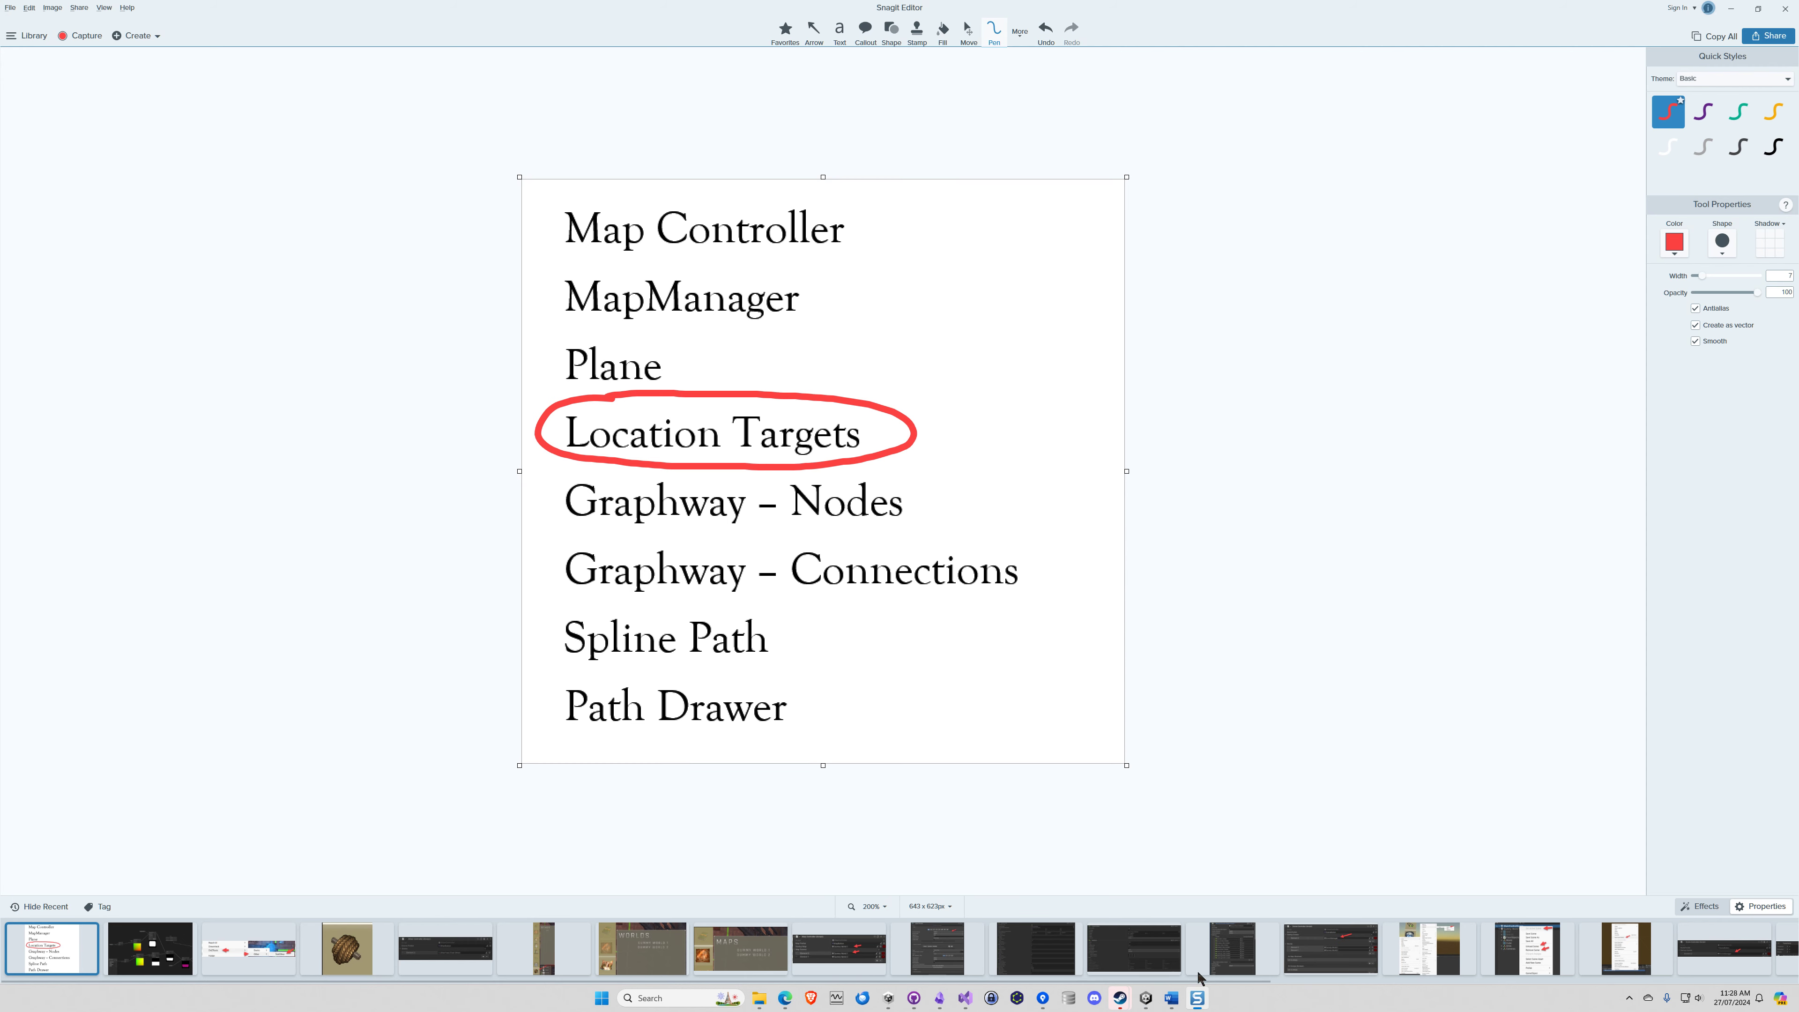
pyautogui.hotkey('ctrl', 'z')
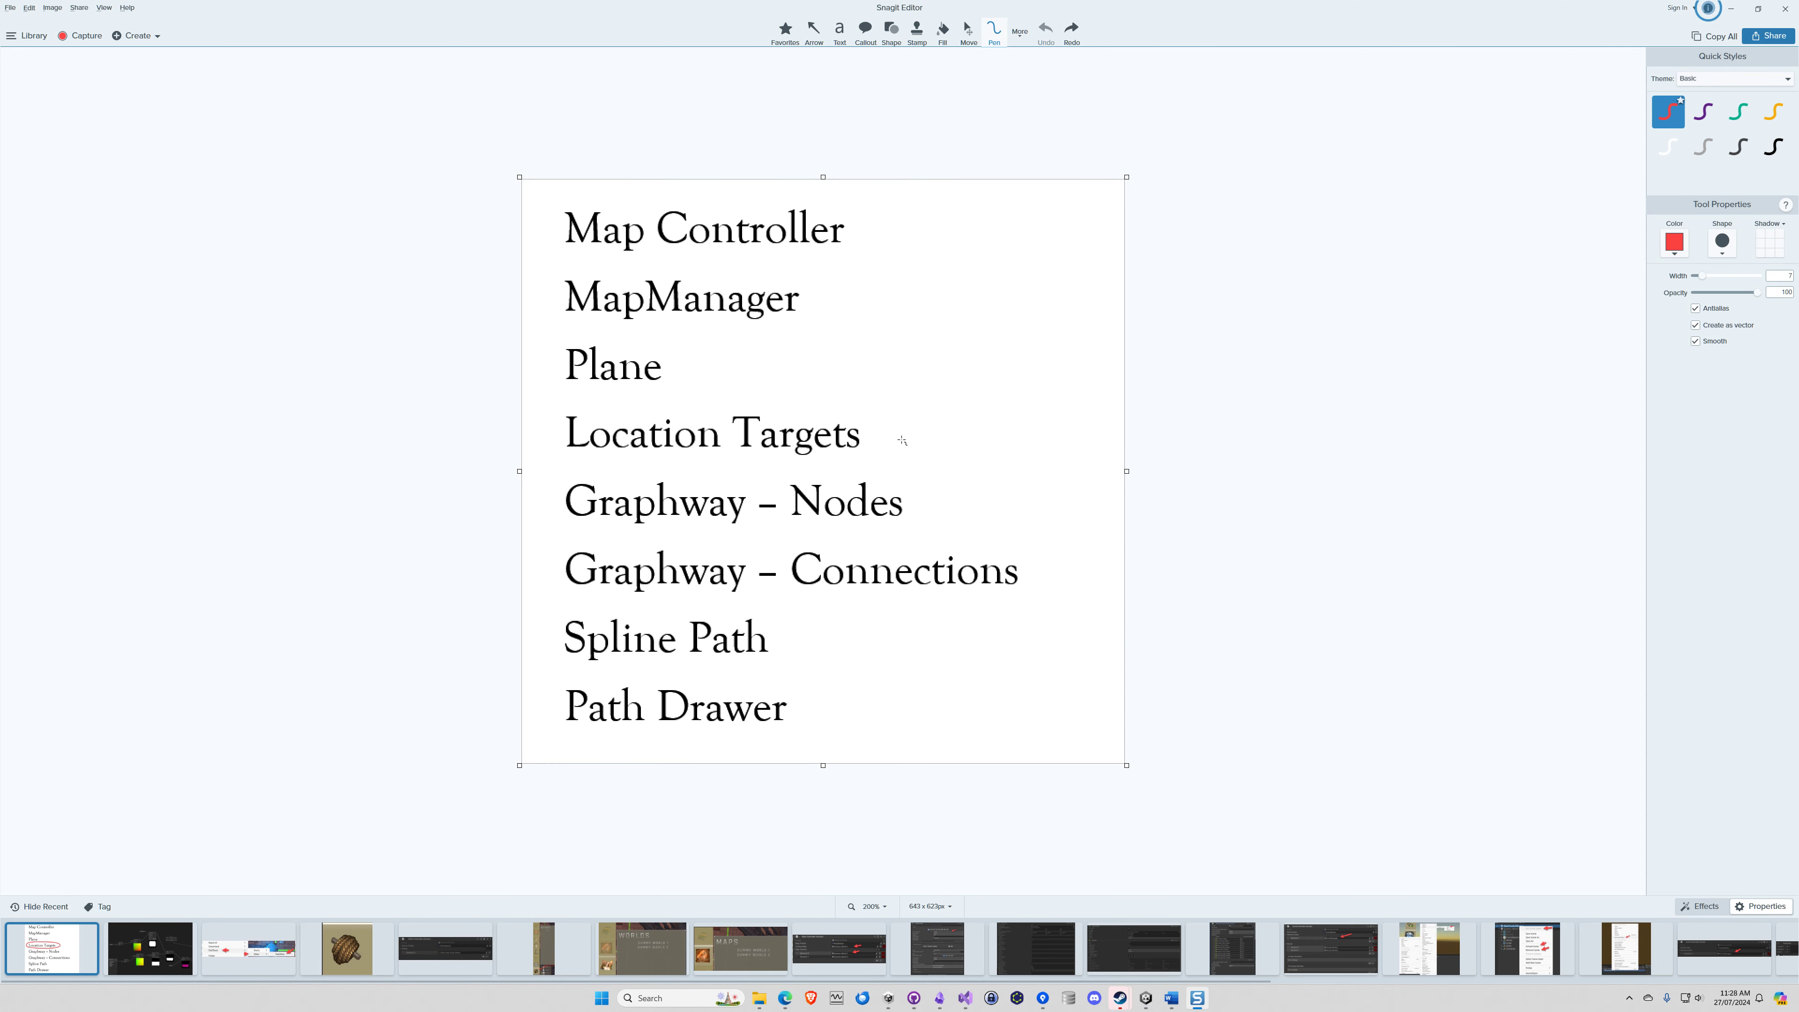
pyautogui.moveTo(583, 461)
pyautogui.mouseDown()
pyautogui.moveTo(542, 500)
pyautogui.moveTo(702, 547)
pyautogui.moveTo(967, 524)
pyautogui.moveTo(717, 468)
pyautogui.moveTo(574, 459)
pyautogui.mouseUp()
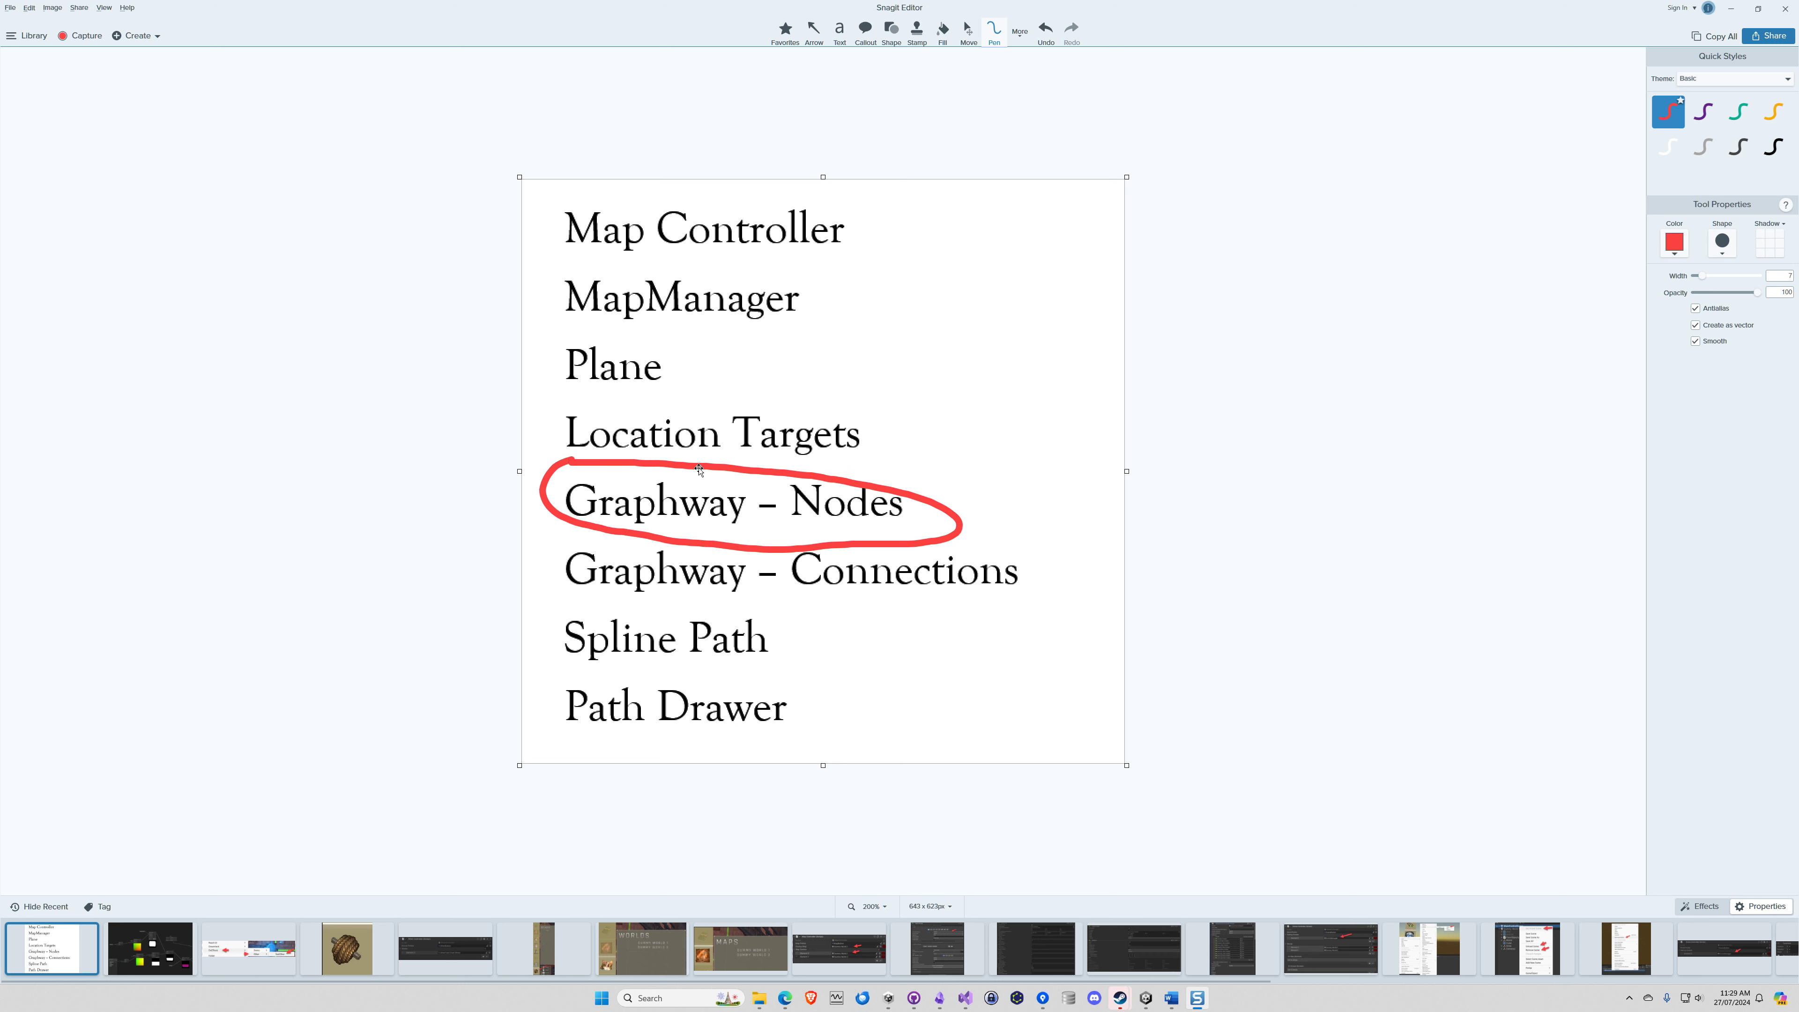
# Return to Unity, reveal the children of Graphway's Nodes object and examine the Graphway network across the map
pyautogui.click(1730, 10)
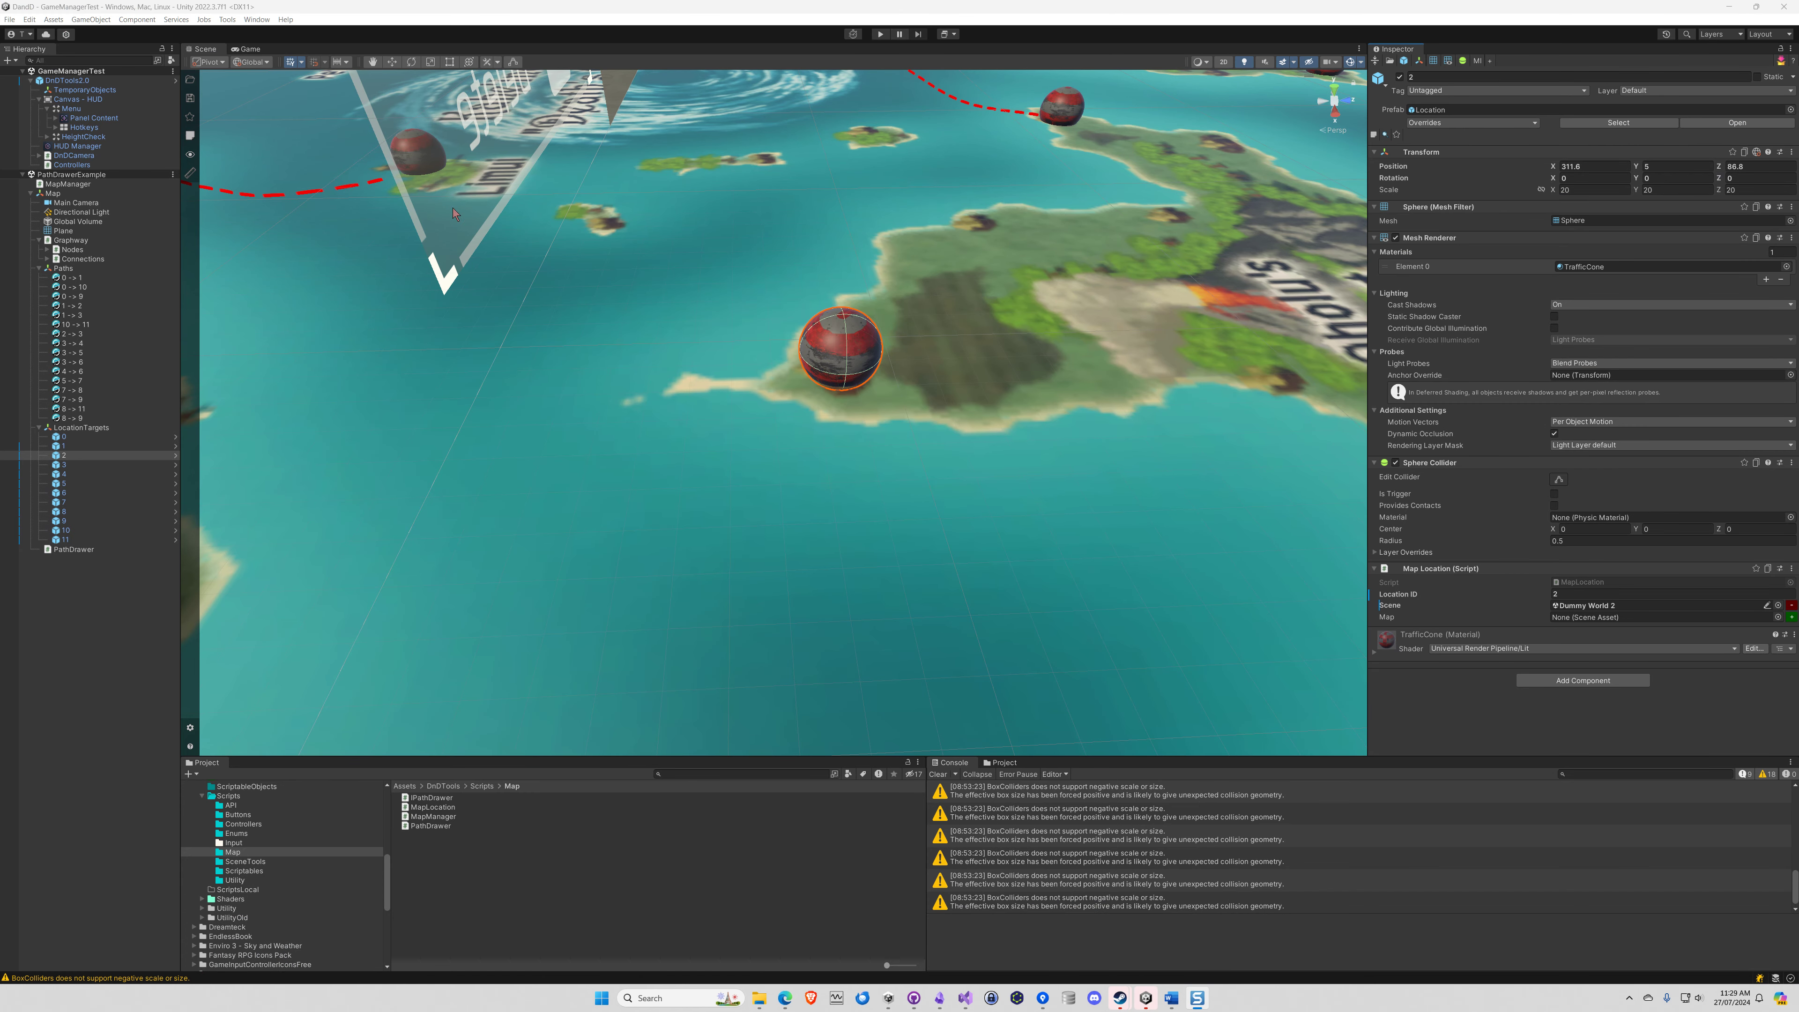
pyautogui.click(73, 249)
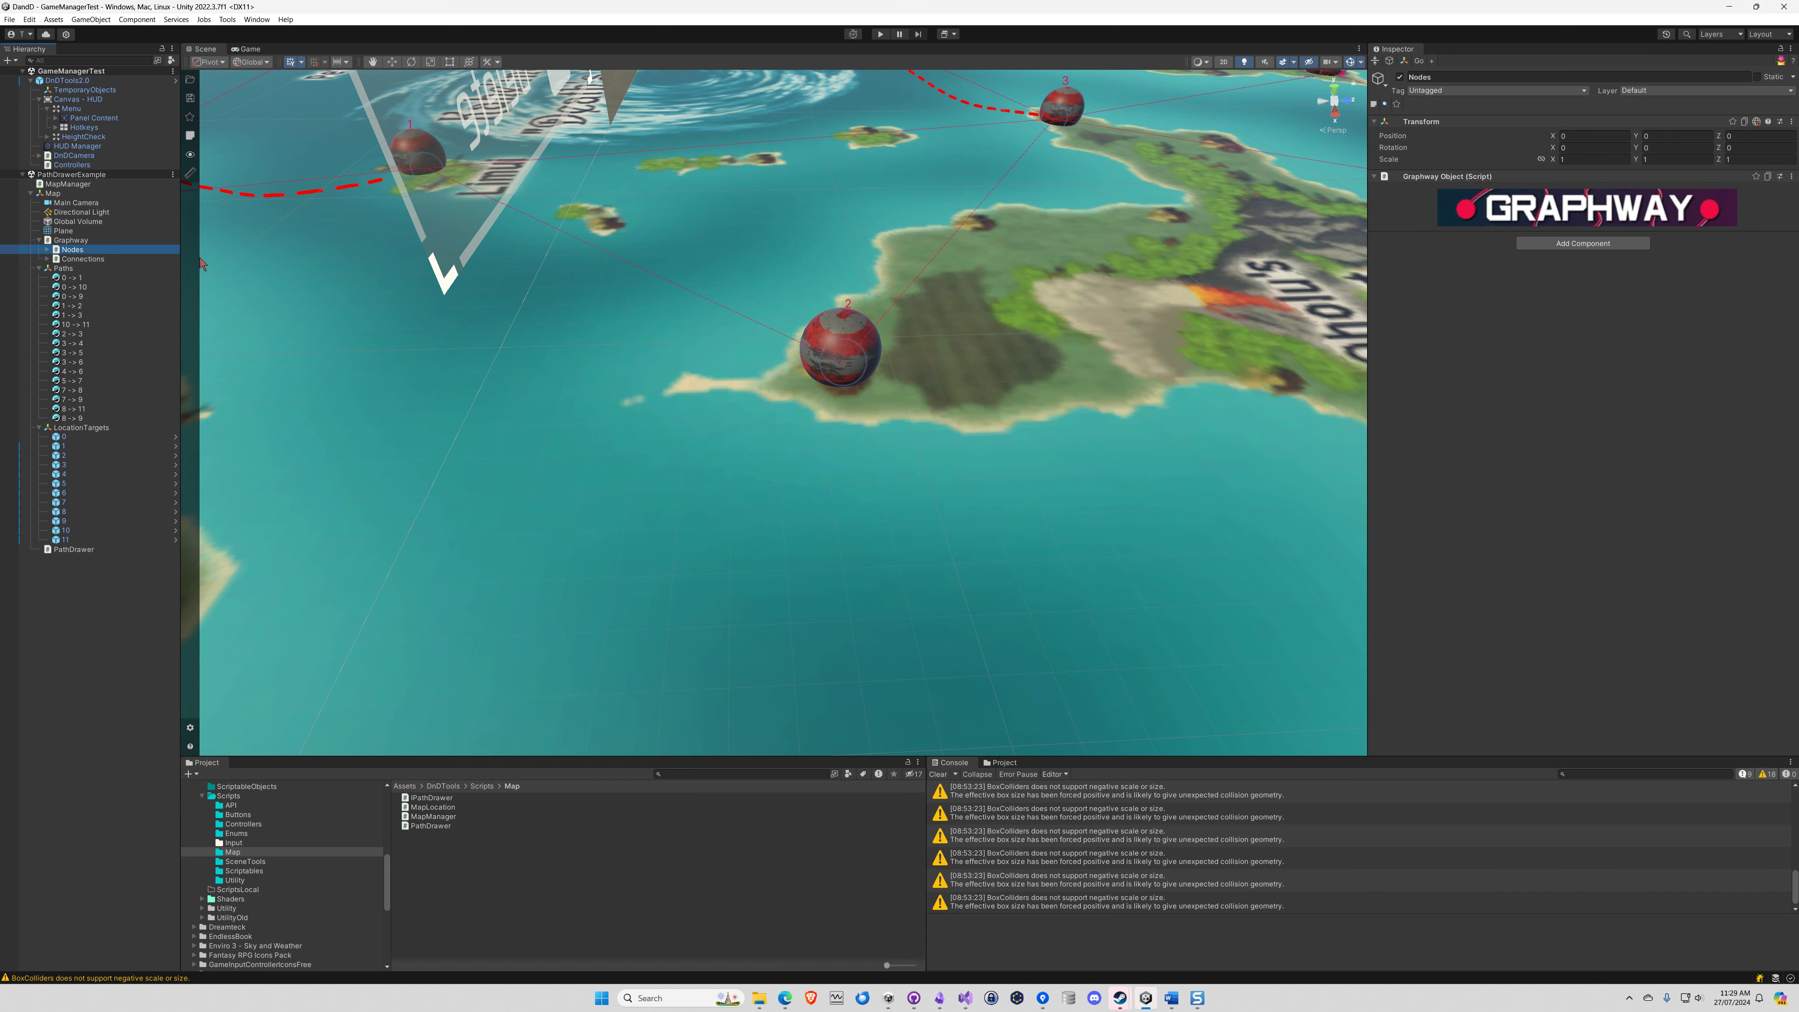
pyautogui.click(48, 250)
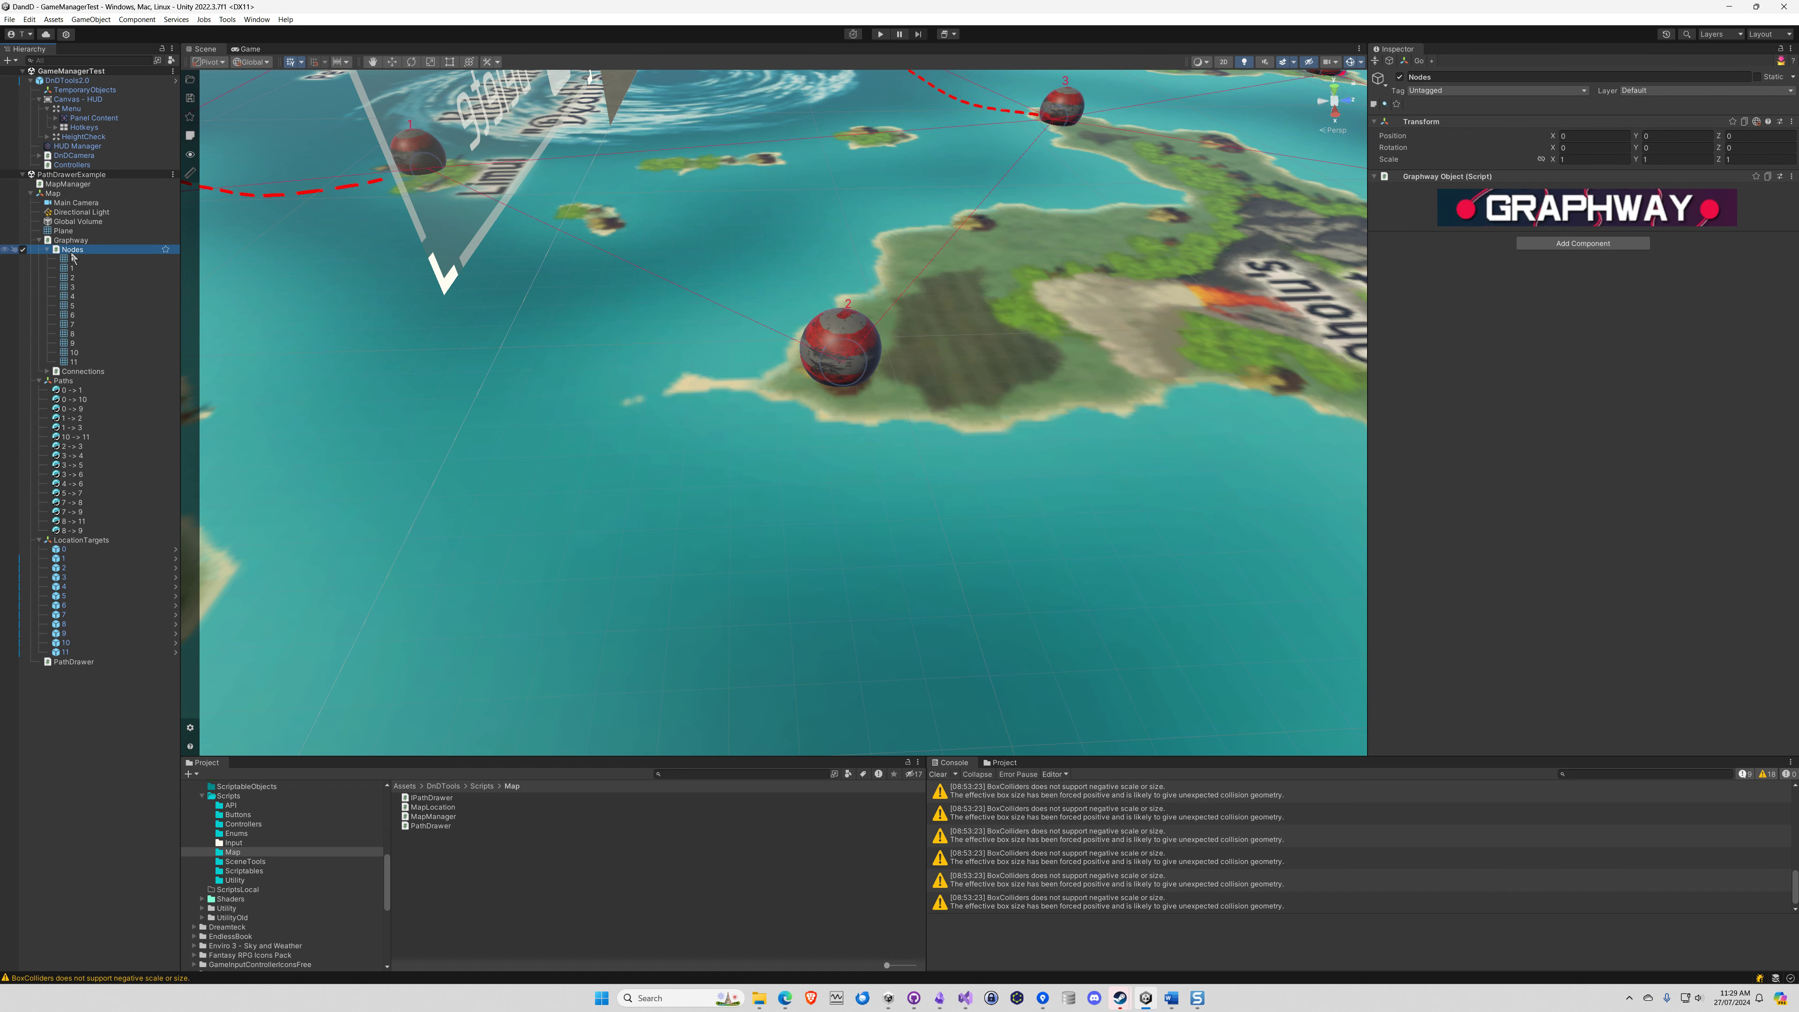
pyautogui.click(71, 239)
pyautogui.moveTo(426, 216); pyautogui.dragTo(792, 198, button='right')
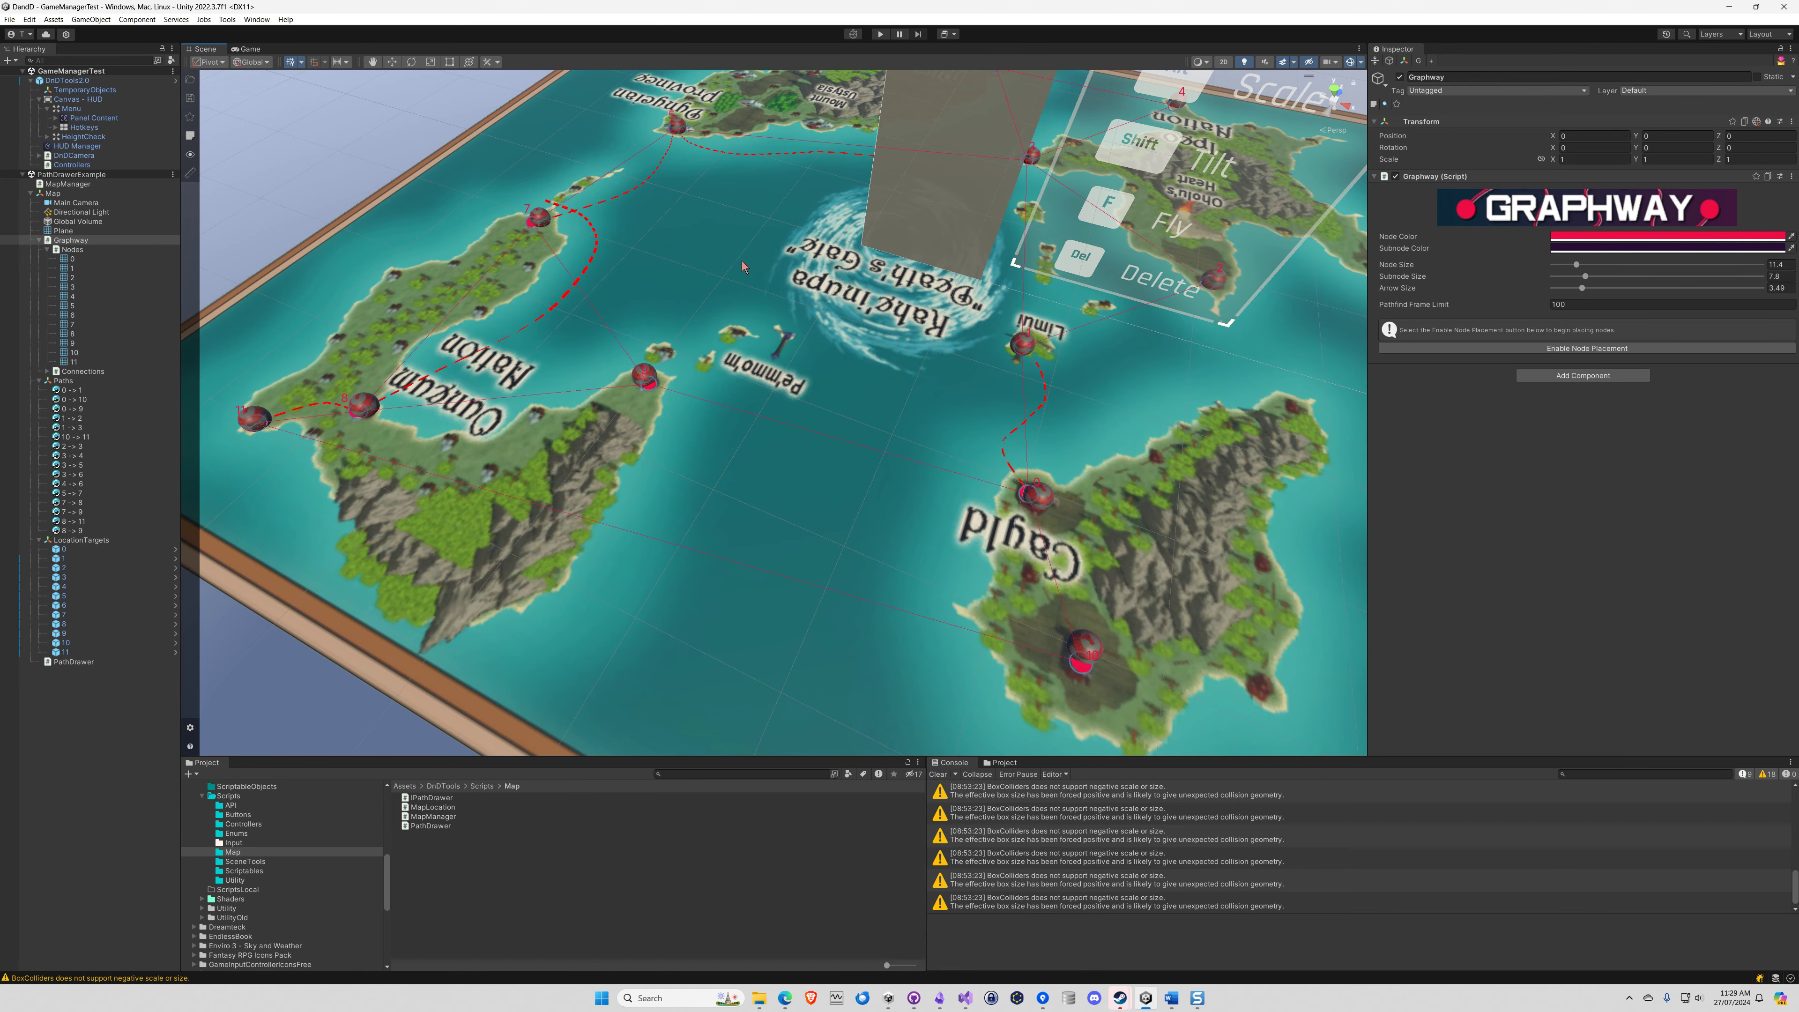
pyautogui.moveTo(672, 278); pyautogui.dragTo(224, 305, button='right')
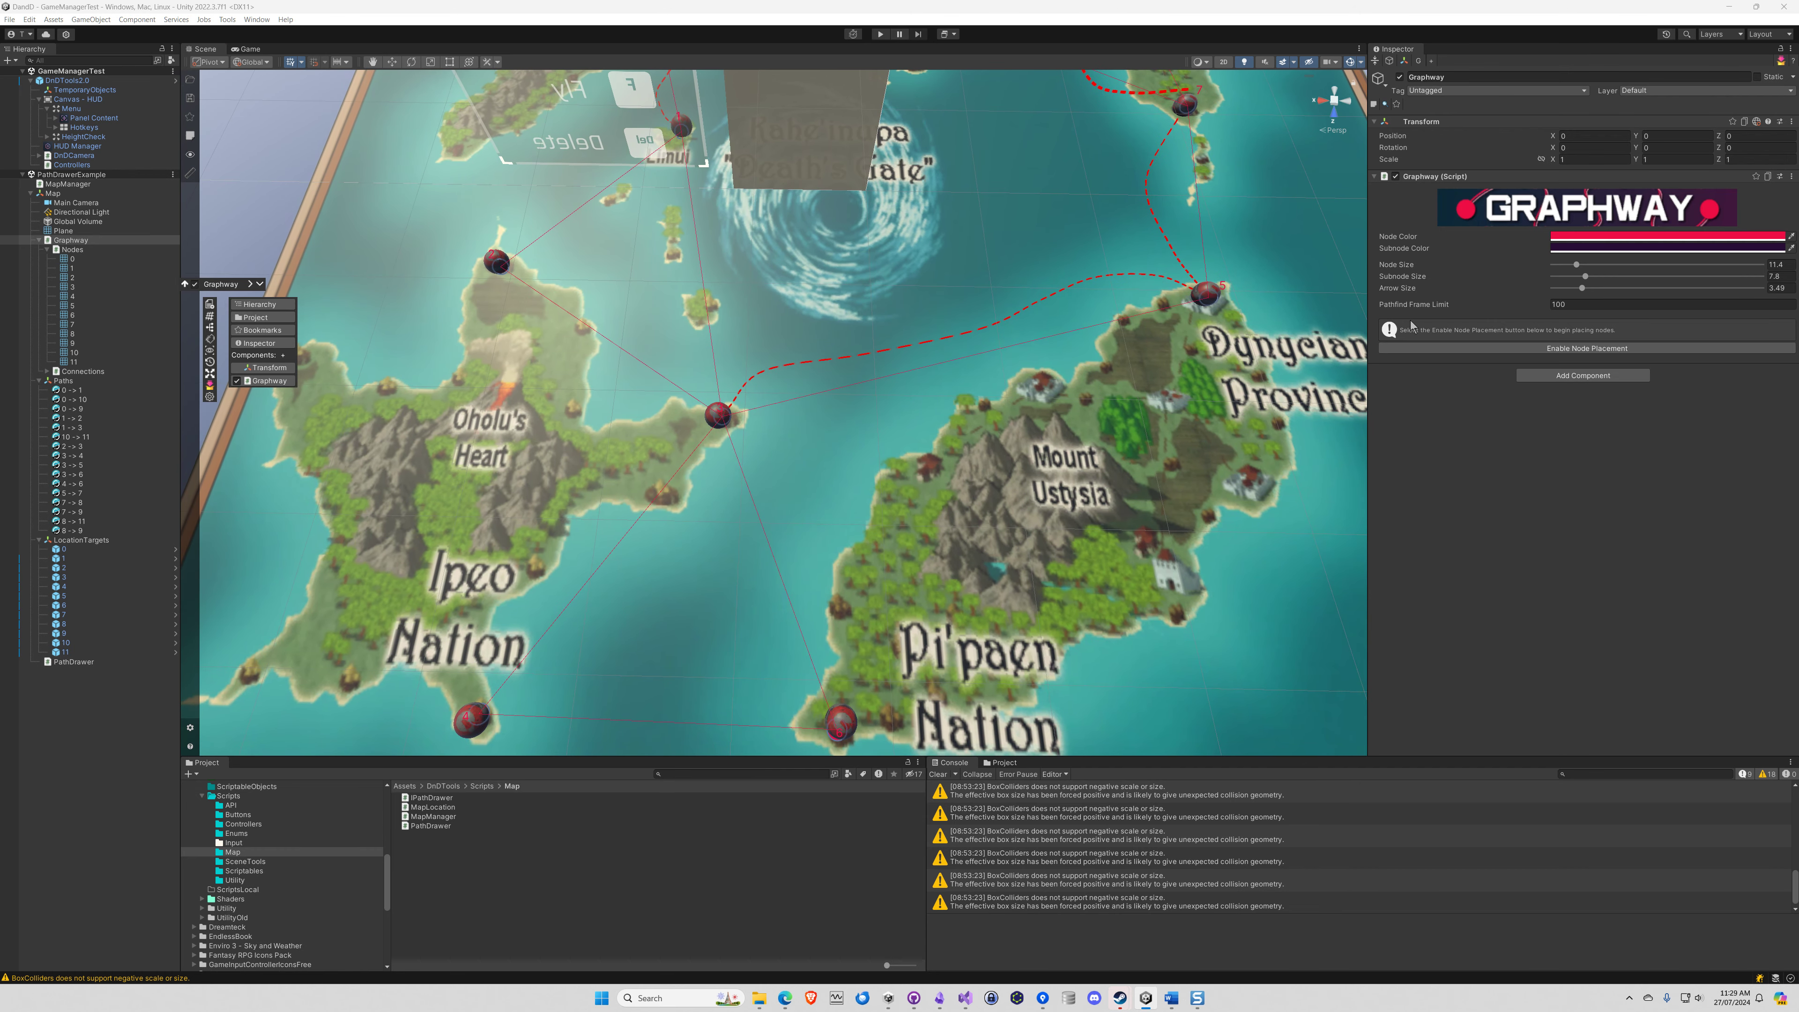
# Place a new Graphway node on the coastal settlement just above Mount Ustysia, with node placement enabled only for this node
pyautogui.click(1575, 349)
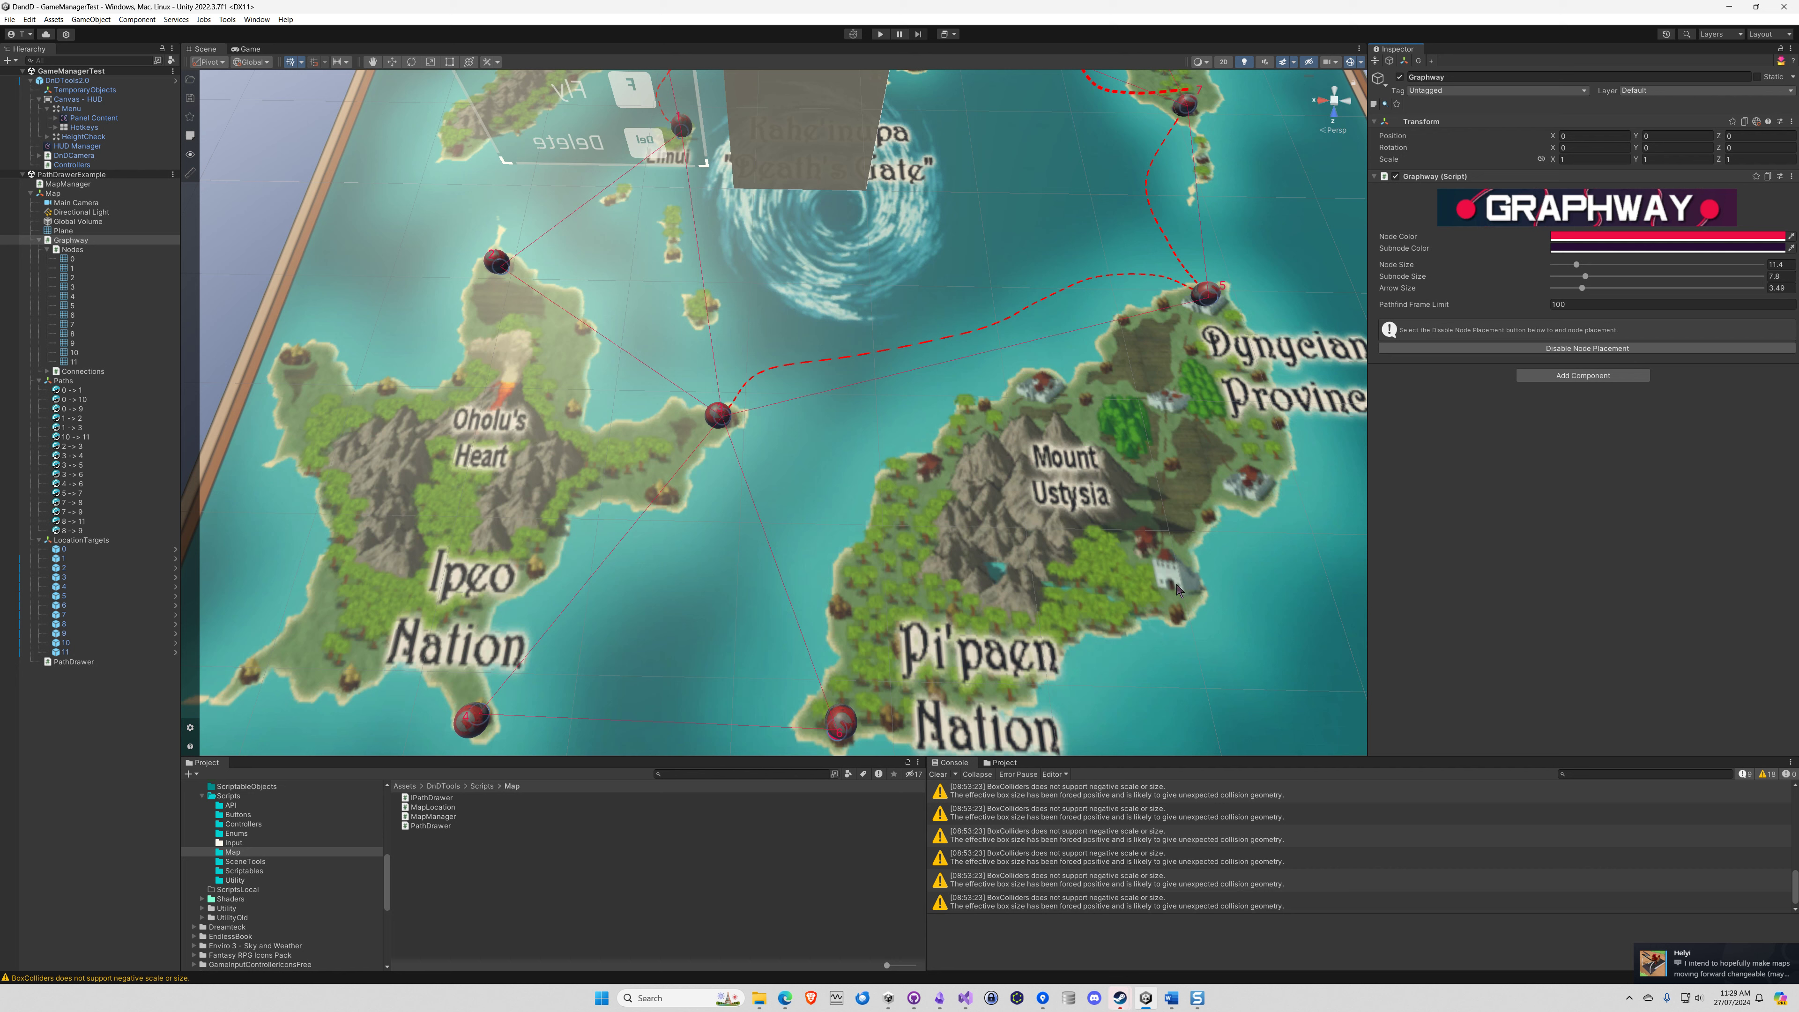
pyautogui.click(1036, 391)
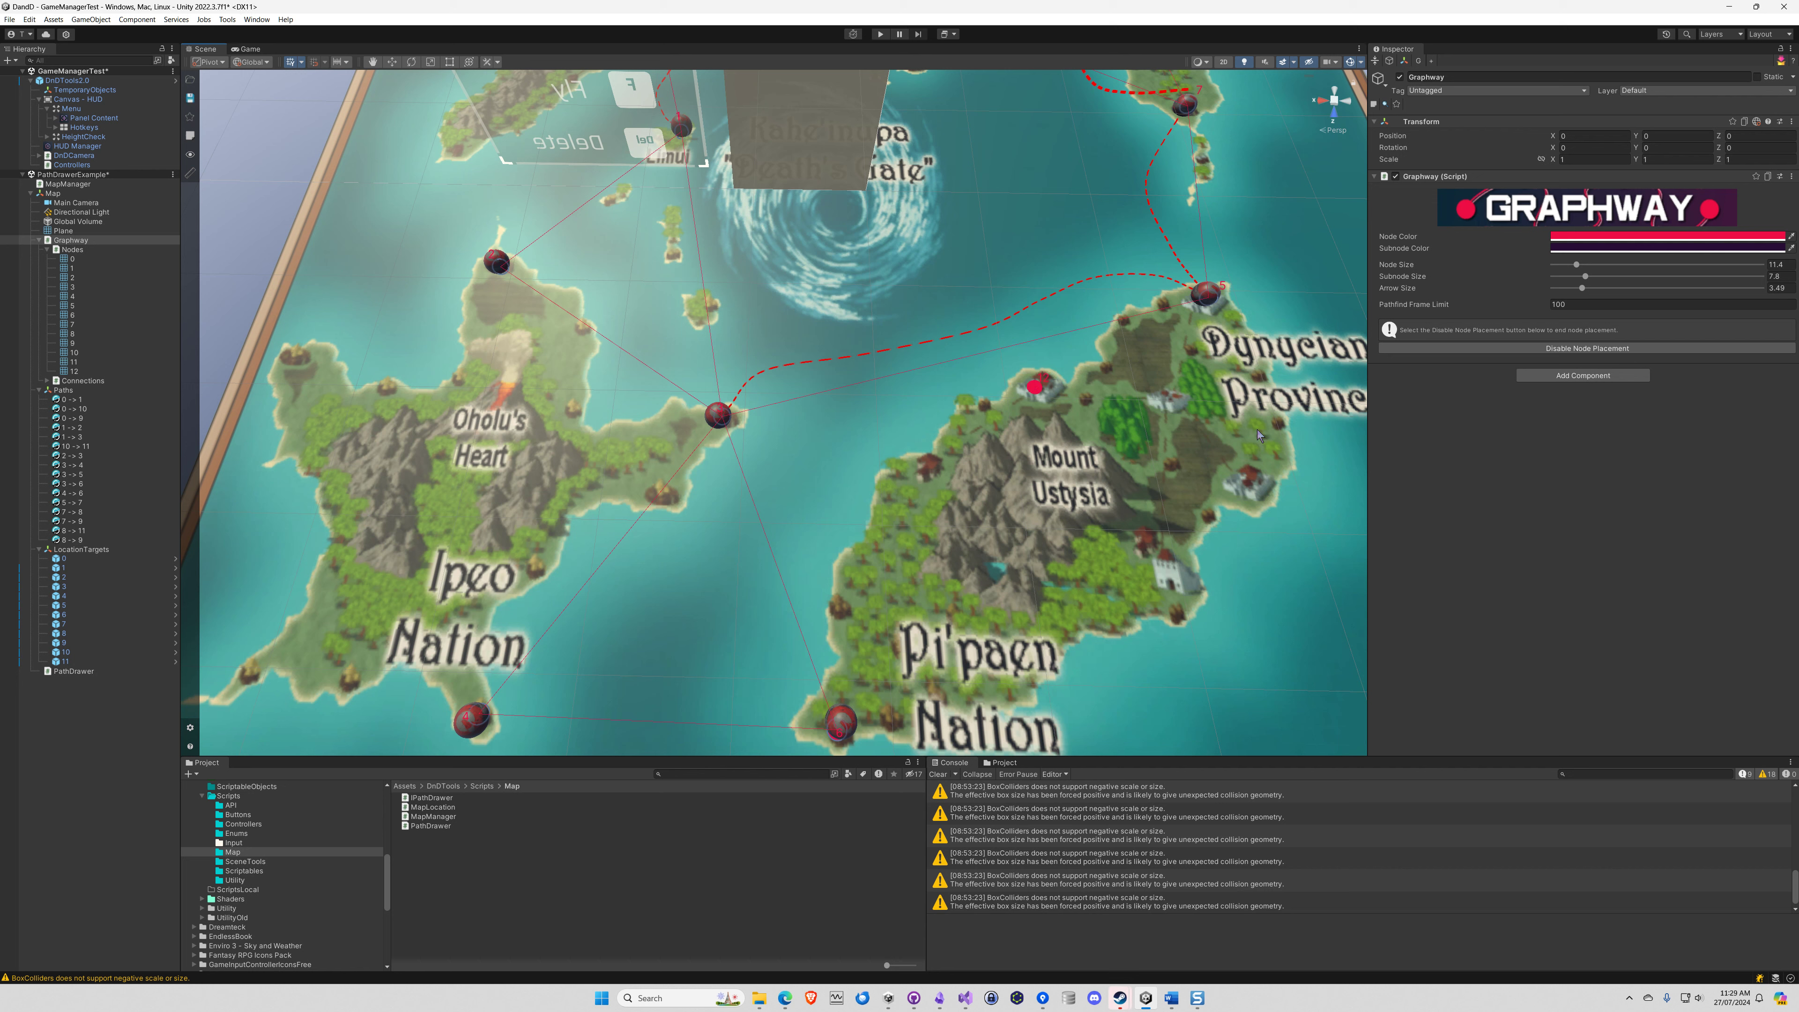
pyautogui.click(1550, 350)
# Switch to Snagit Editor, undo the Graphway – Nodes circle and draw a red freehand circle around Graphway – Connections
pyautogui.moveTo(1168, 989)
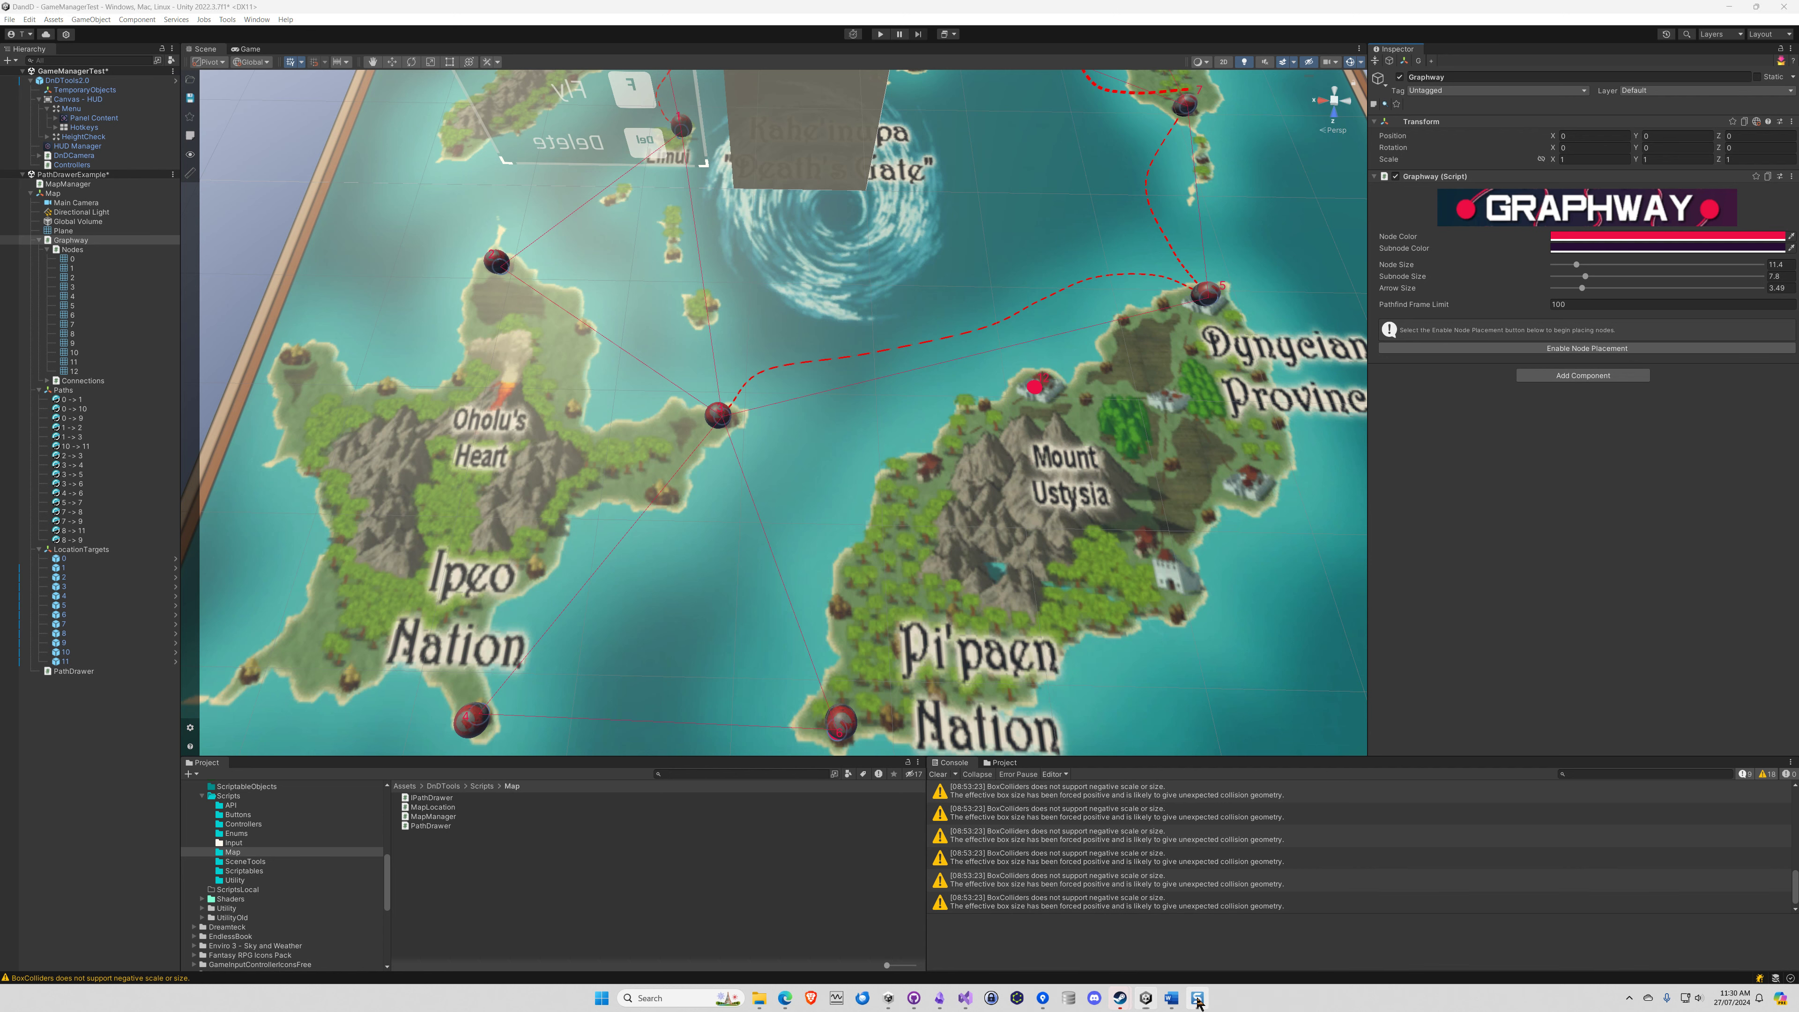
pyautogui.click(1197, 997)
pyautogui.hotkey('ctrl', 'z')
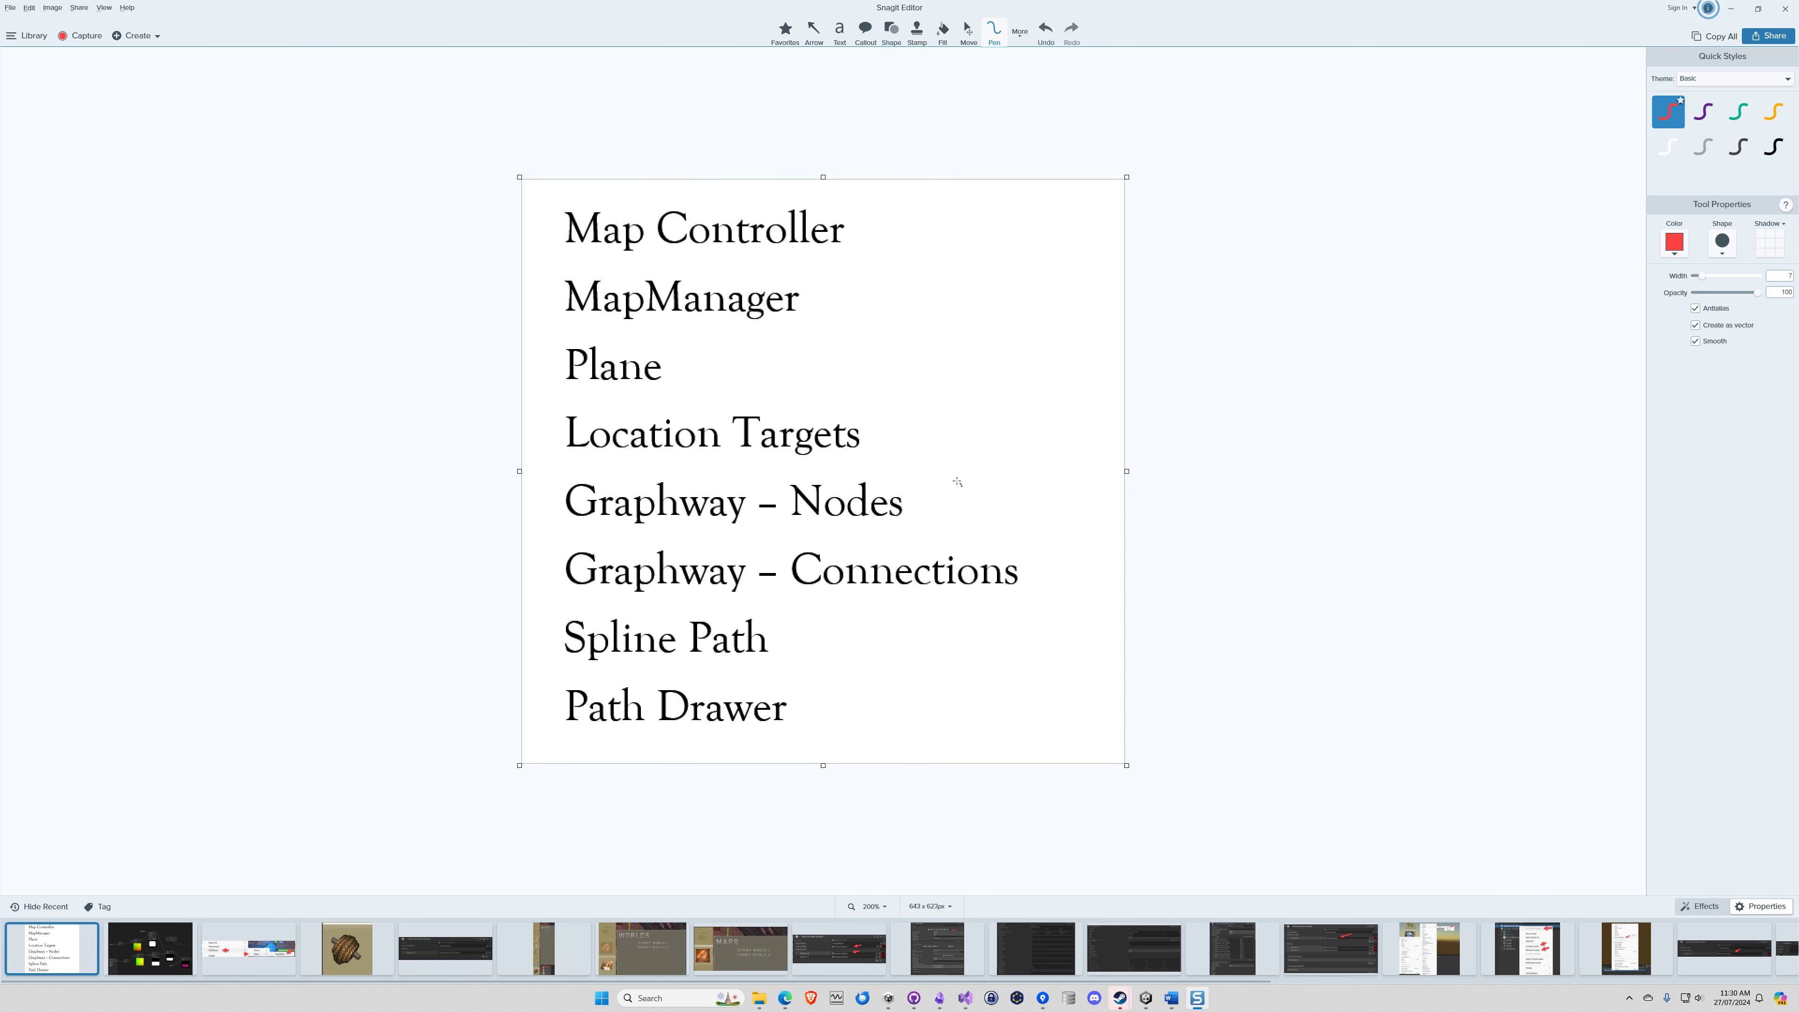
pyautogui.moveTo(632, 531)
pyautogui.mouseDown()
pyautogui.moveTo(544, 546)
pyautogui.moveTo(580, 601)
pyautogui.moveTo(866, 618)
pyautogui.moveTo(1061, 580)
pyautogui.moveTo(627, 540)
pyautogui.mouseUp()
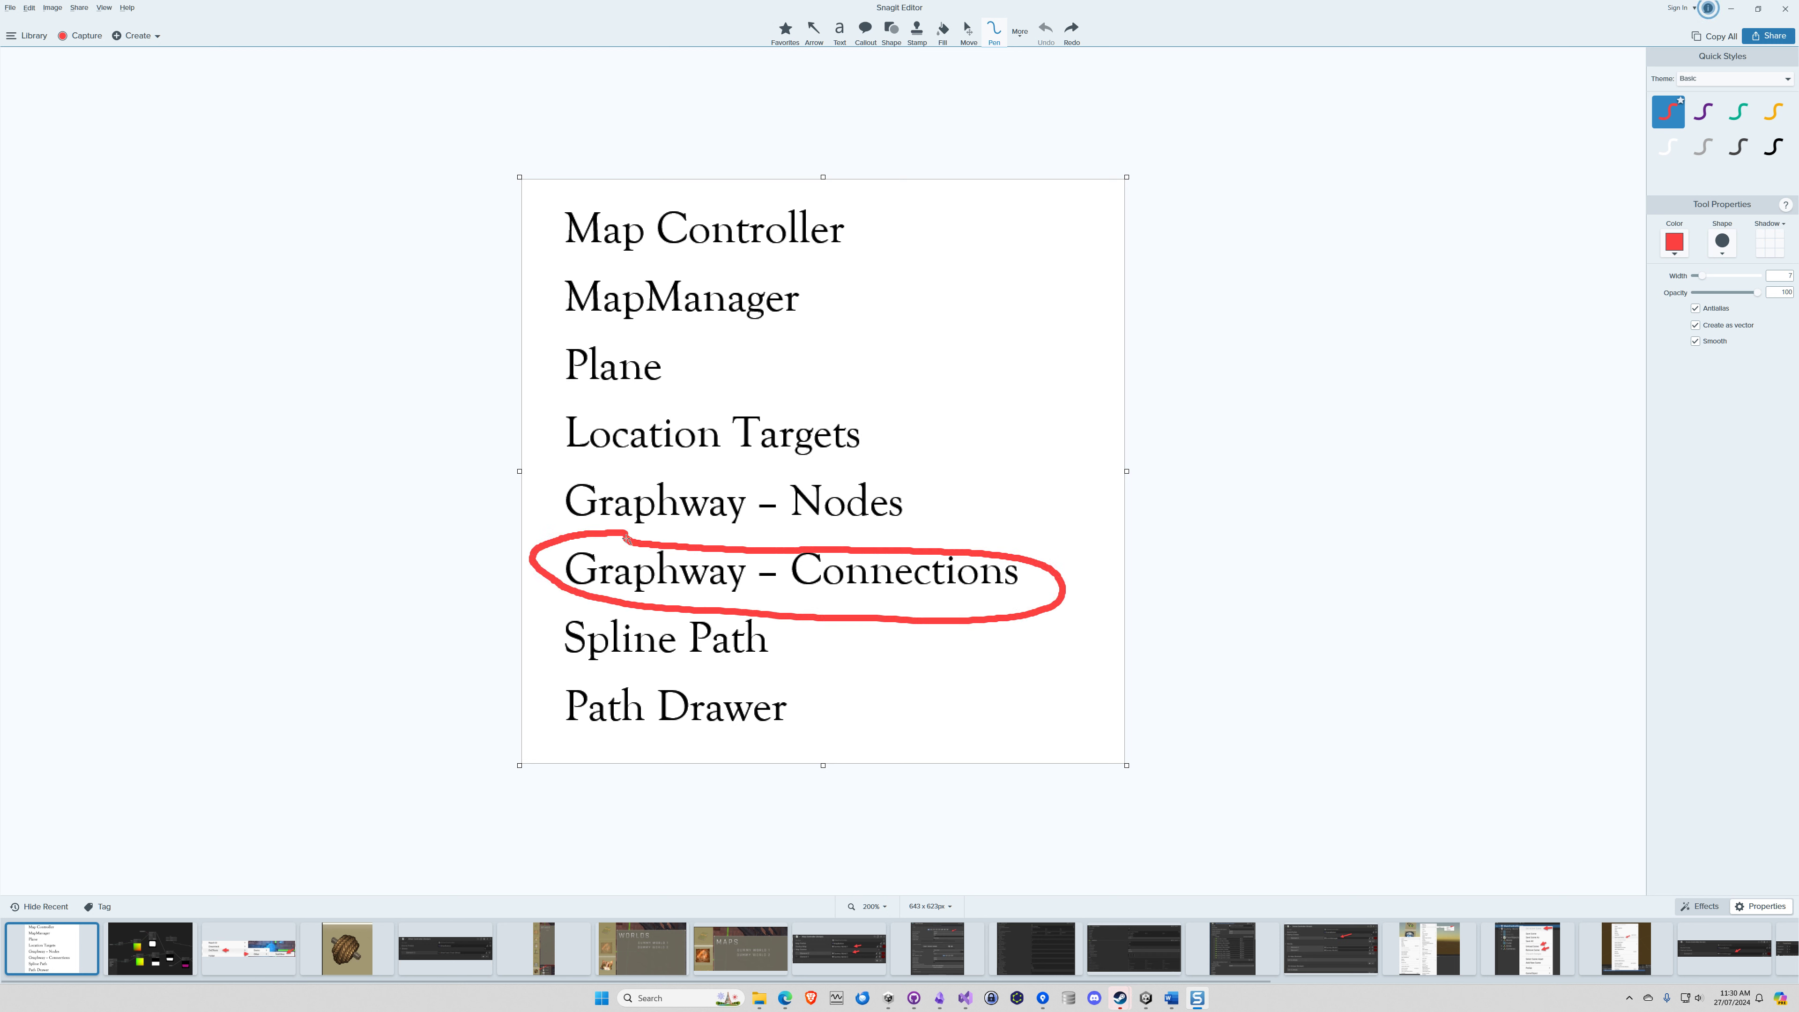
# Return to Unity and connect Graphway nodes 3 and 12 bidirectionally
pyautogui.click(1730, 9)
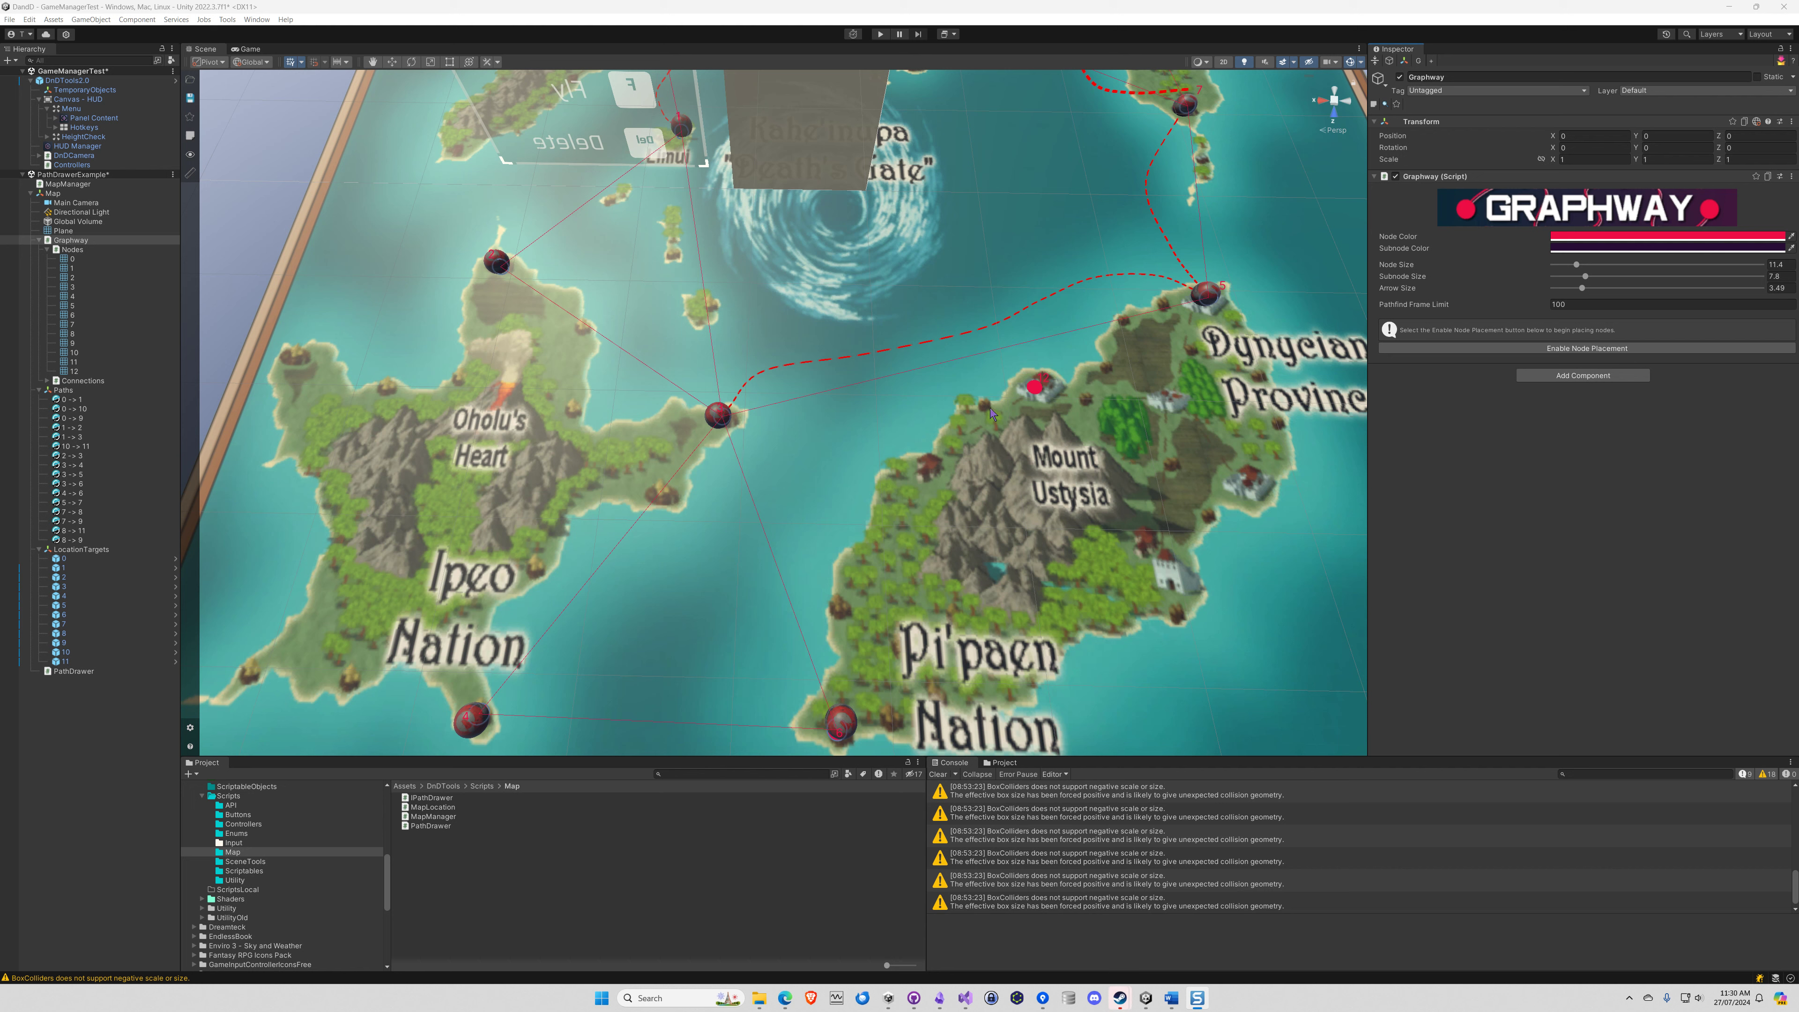
pyautogui.click(83, 286)
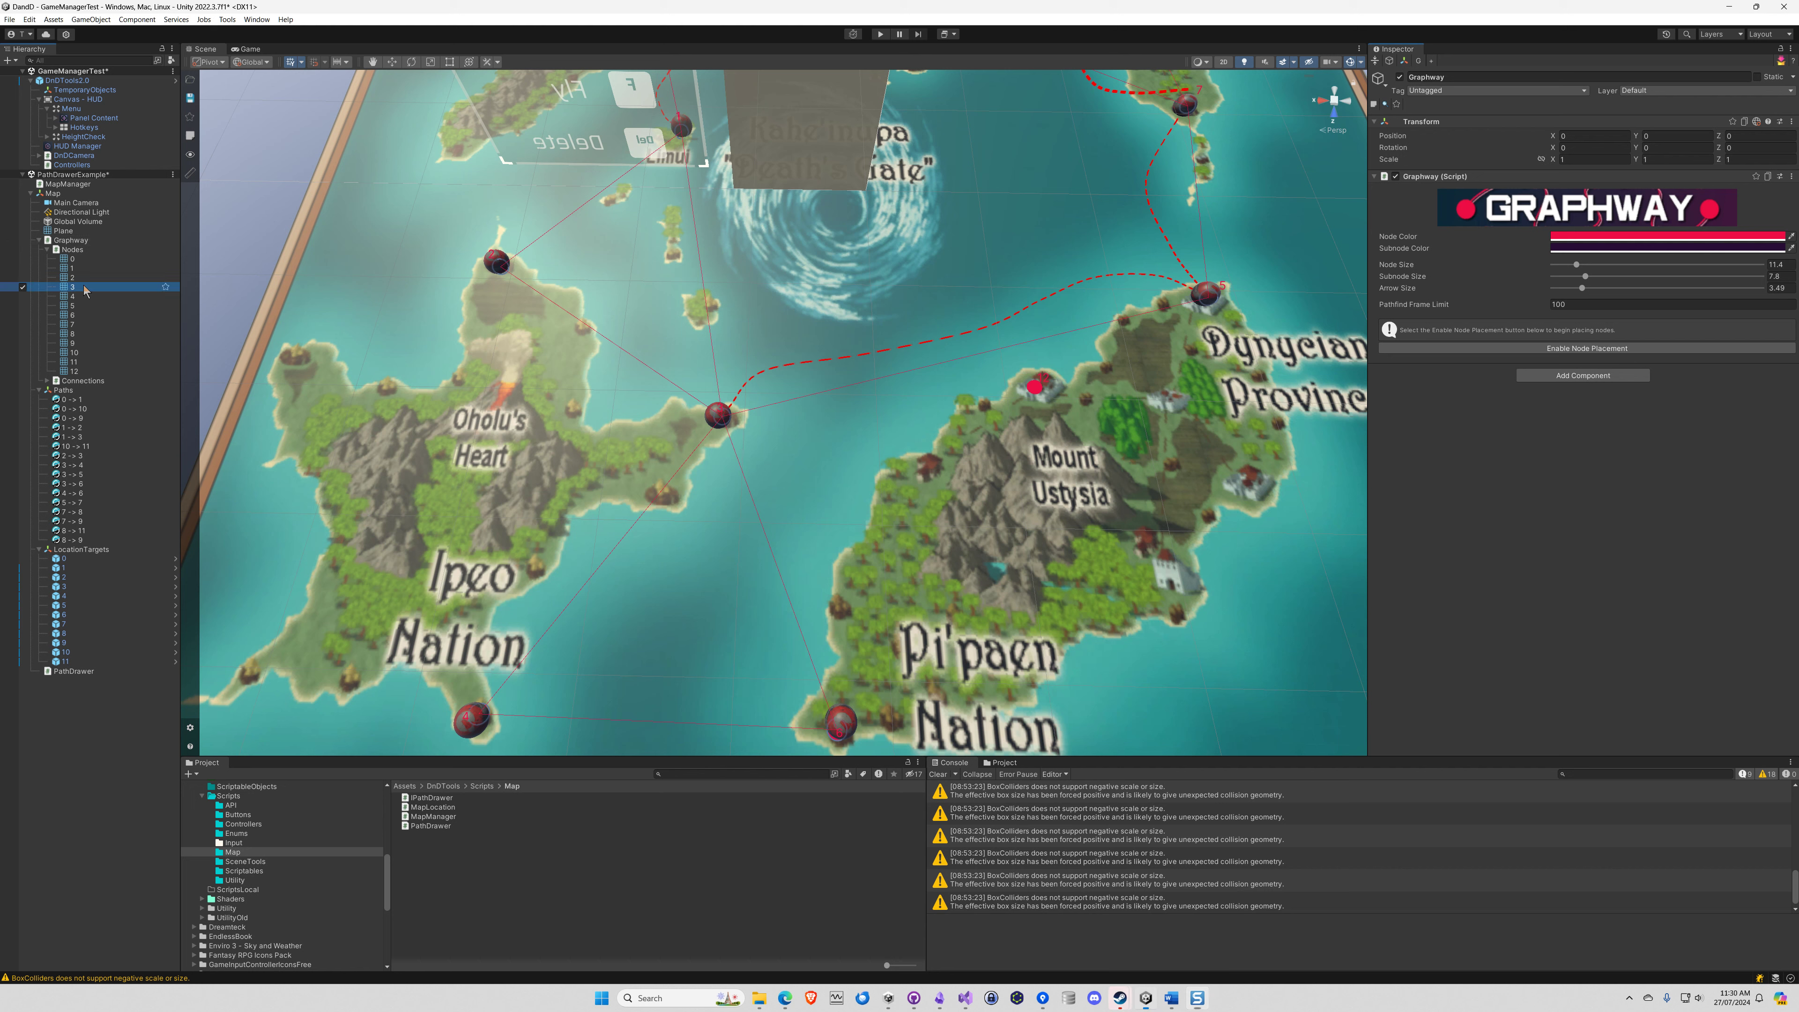
pyautogui.keyDown('ctrl'); pyautogui.click(80, 372); pyautogui.keyUp('ctrl')
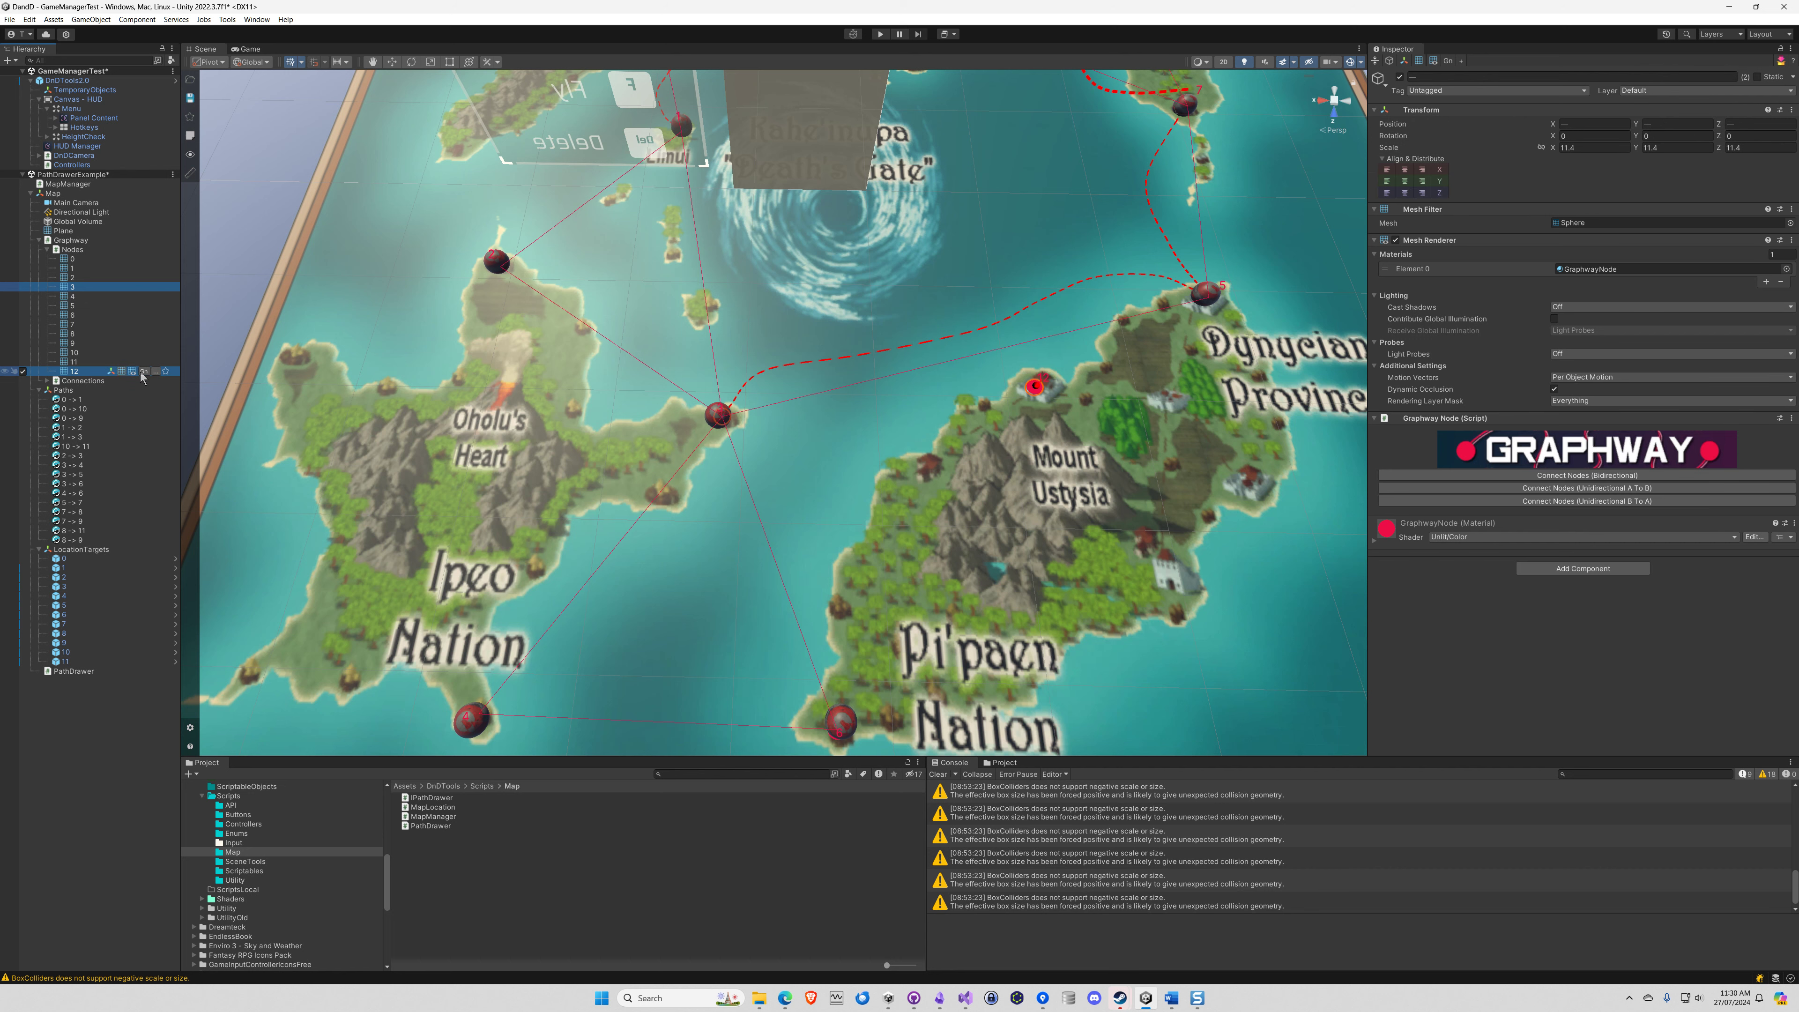
pyautogui.click(1582, 476)
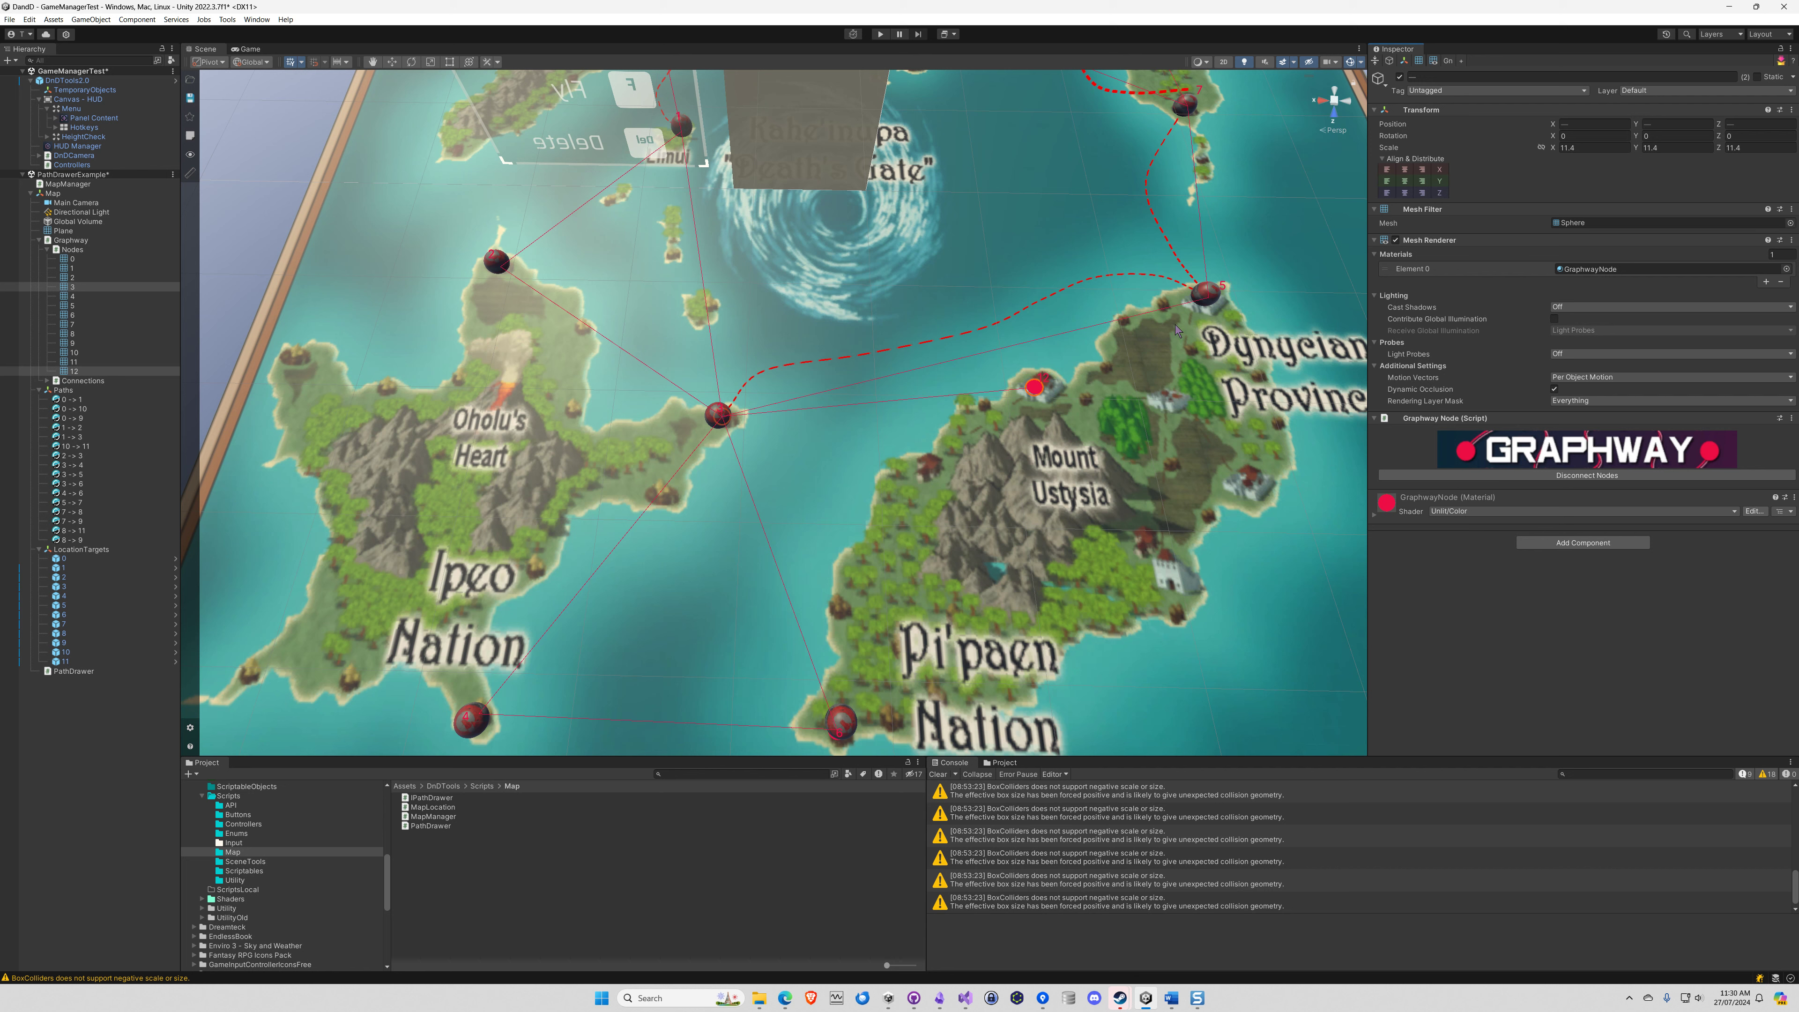
# Connect Graphway nodes 5 and 12 bidirectionally
pyautogui.click(76, 307)
pyautogui.keyDown('ctrl'); pyautogui.click(73, 370); pyautogui.keyUp('ctrl')
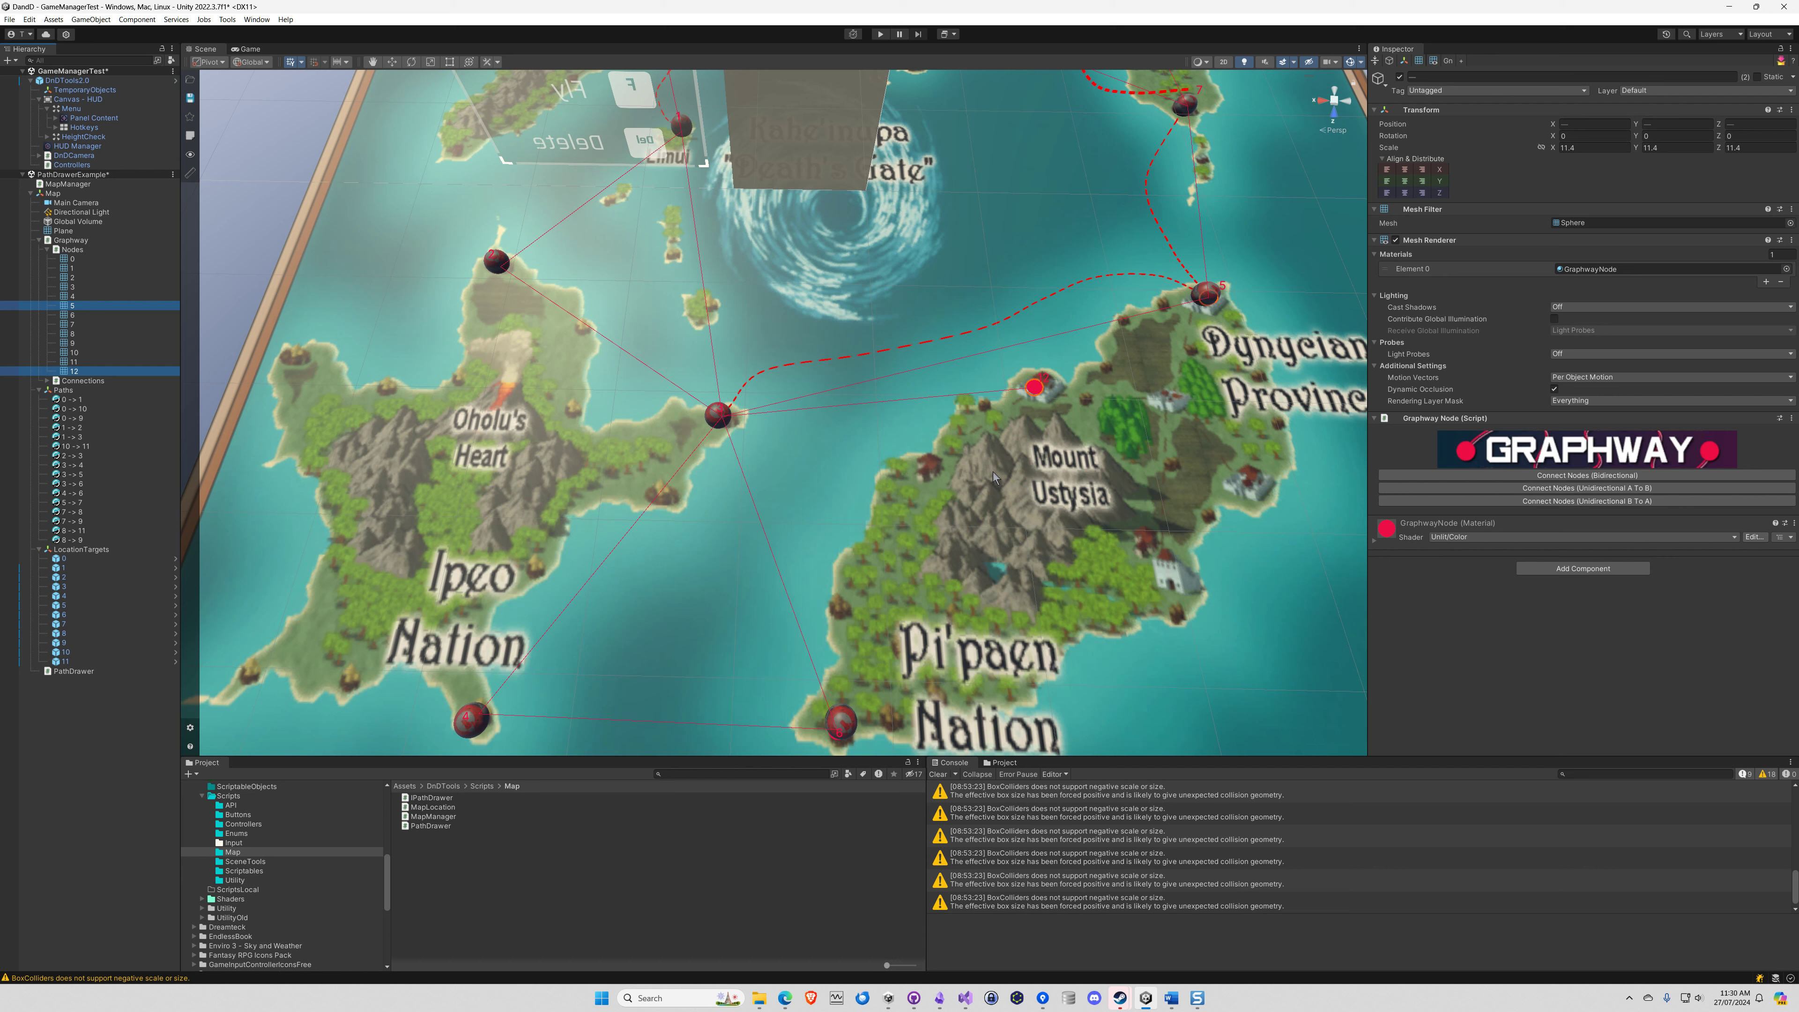
pyautogui.click(1532, 478)
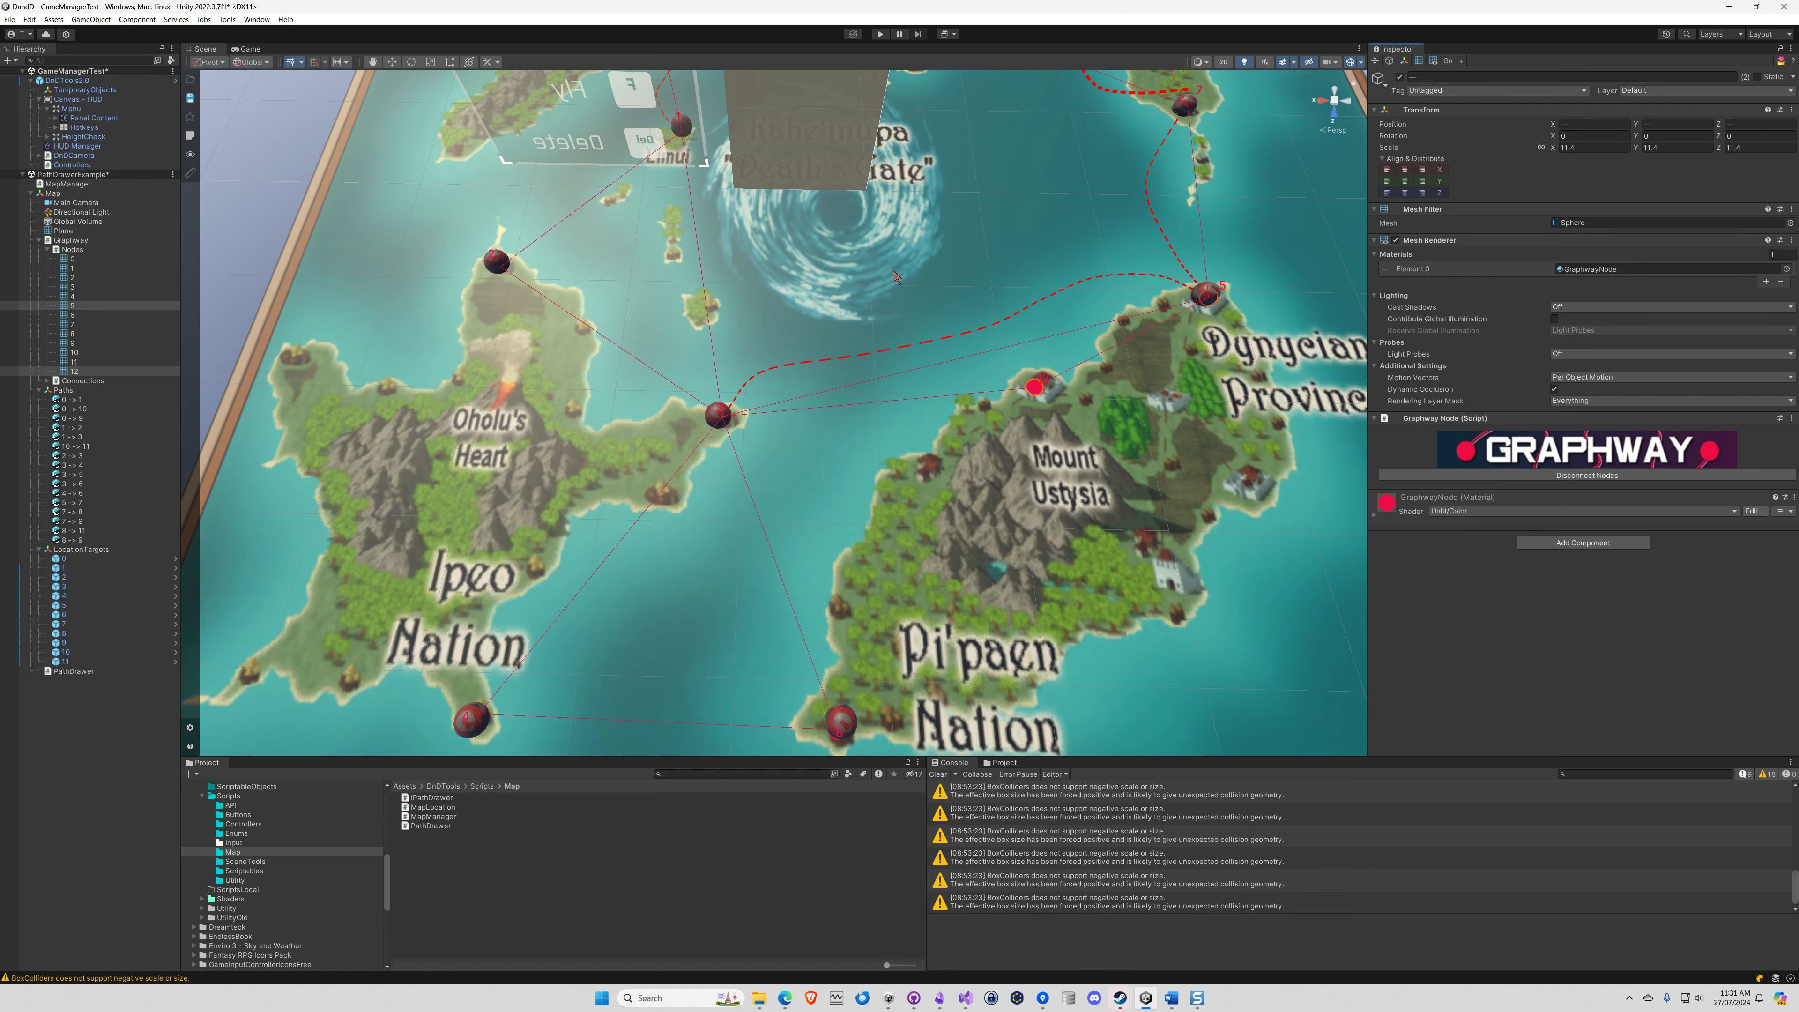
# Switch to Snagit Editor, undo the Graphway – Connections circle and draw a red freehand circle around Spline Path
pyautogui.click(1197, 998)
pyautogui.hotkey('ctrl', 'z')
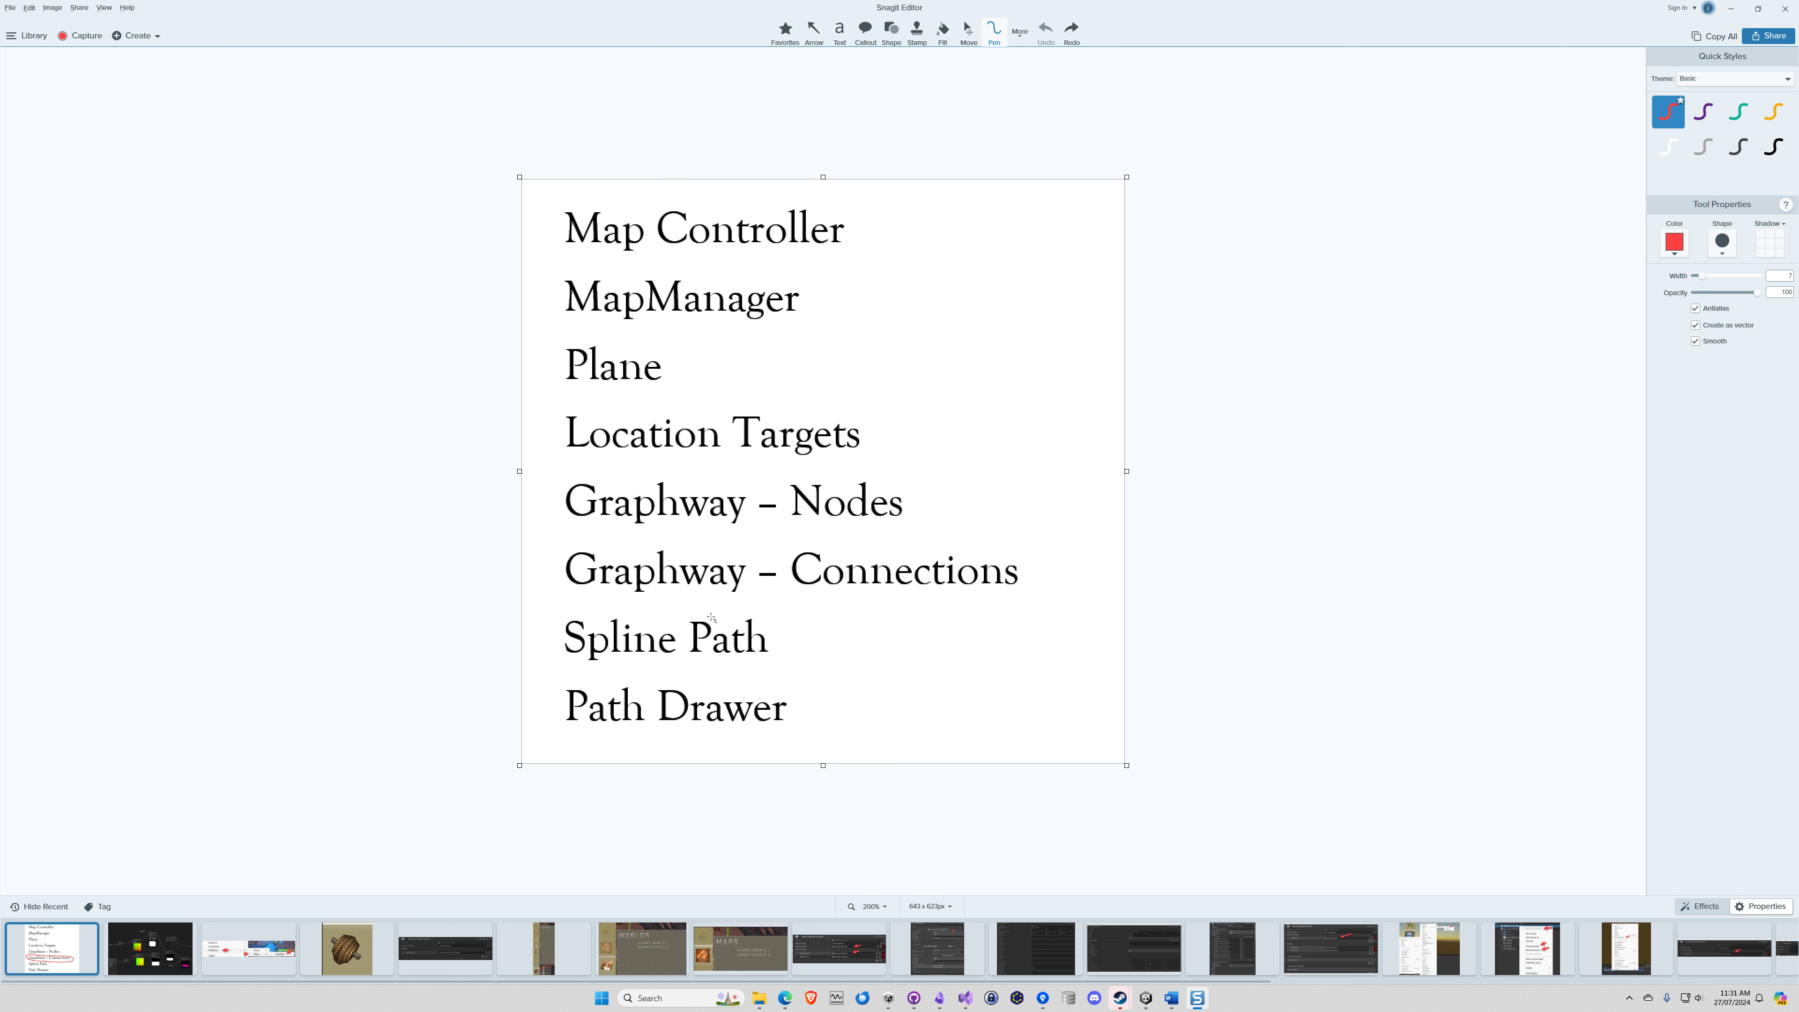
pyautogui.moveTo(693, 606)
pyautogui.mouseDown()
pyautogui.moveTo(570, 607)
pyautogui.moveTo(542, 645)
pyautogui.moveTo(677, 681)
pyautogui.moveTo(815, 656)
pyautogui.moveTo(693, 606)
pyautogui.mouseUp()
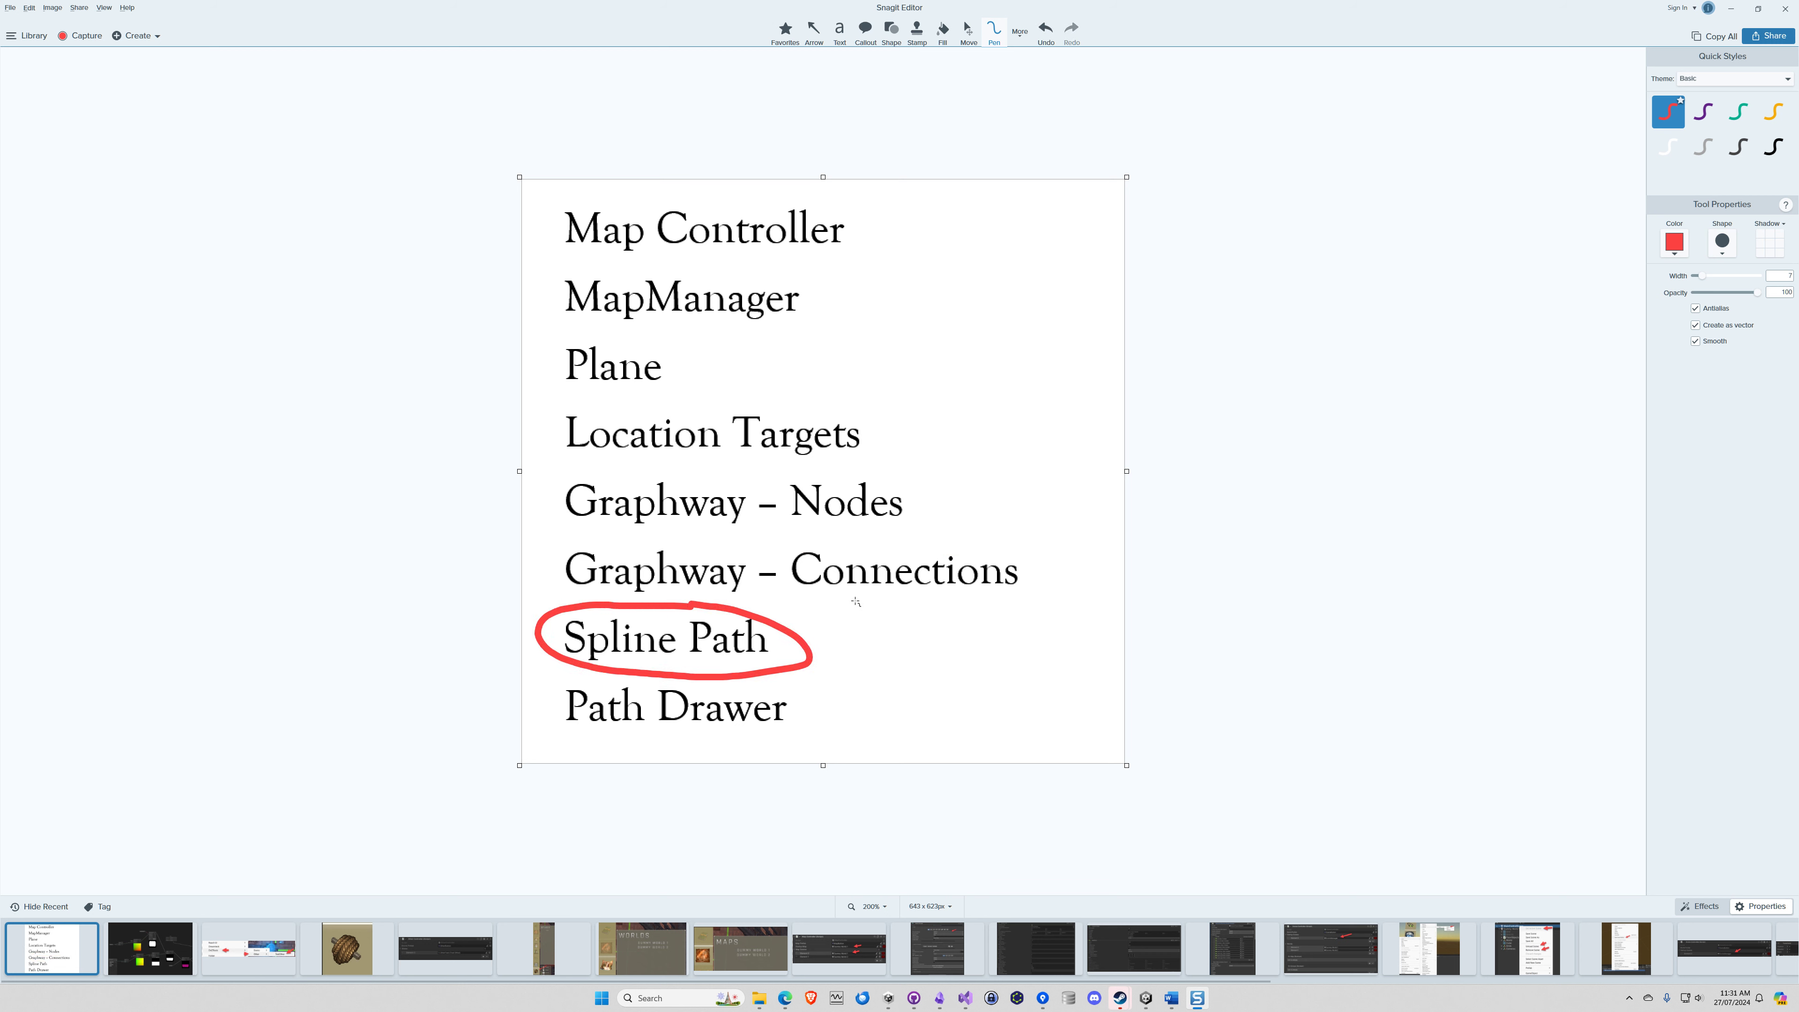
# Return to Unity and create a Spline Computer as a child of Paths, named 3 -> 12
pyautogui.click(1730, 9)
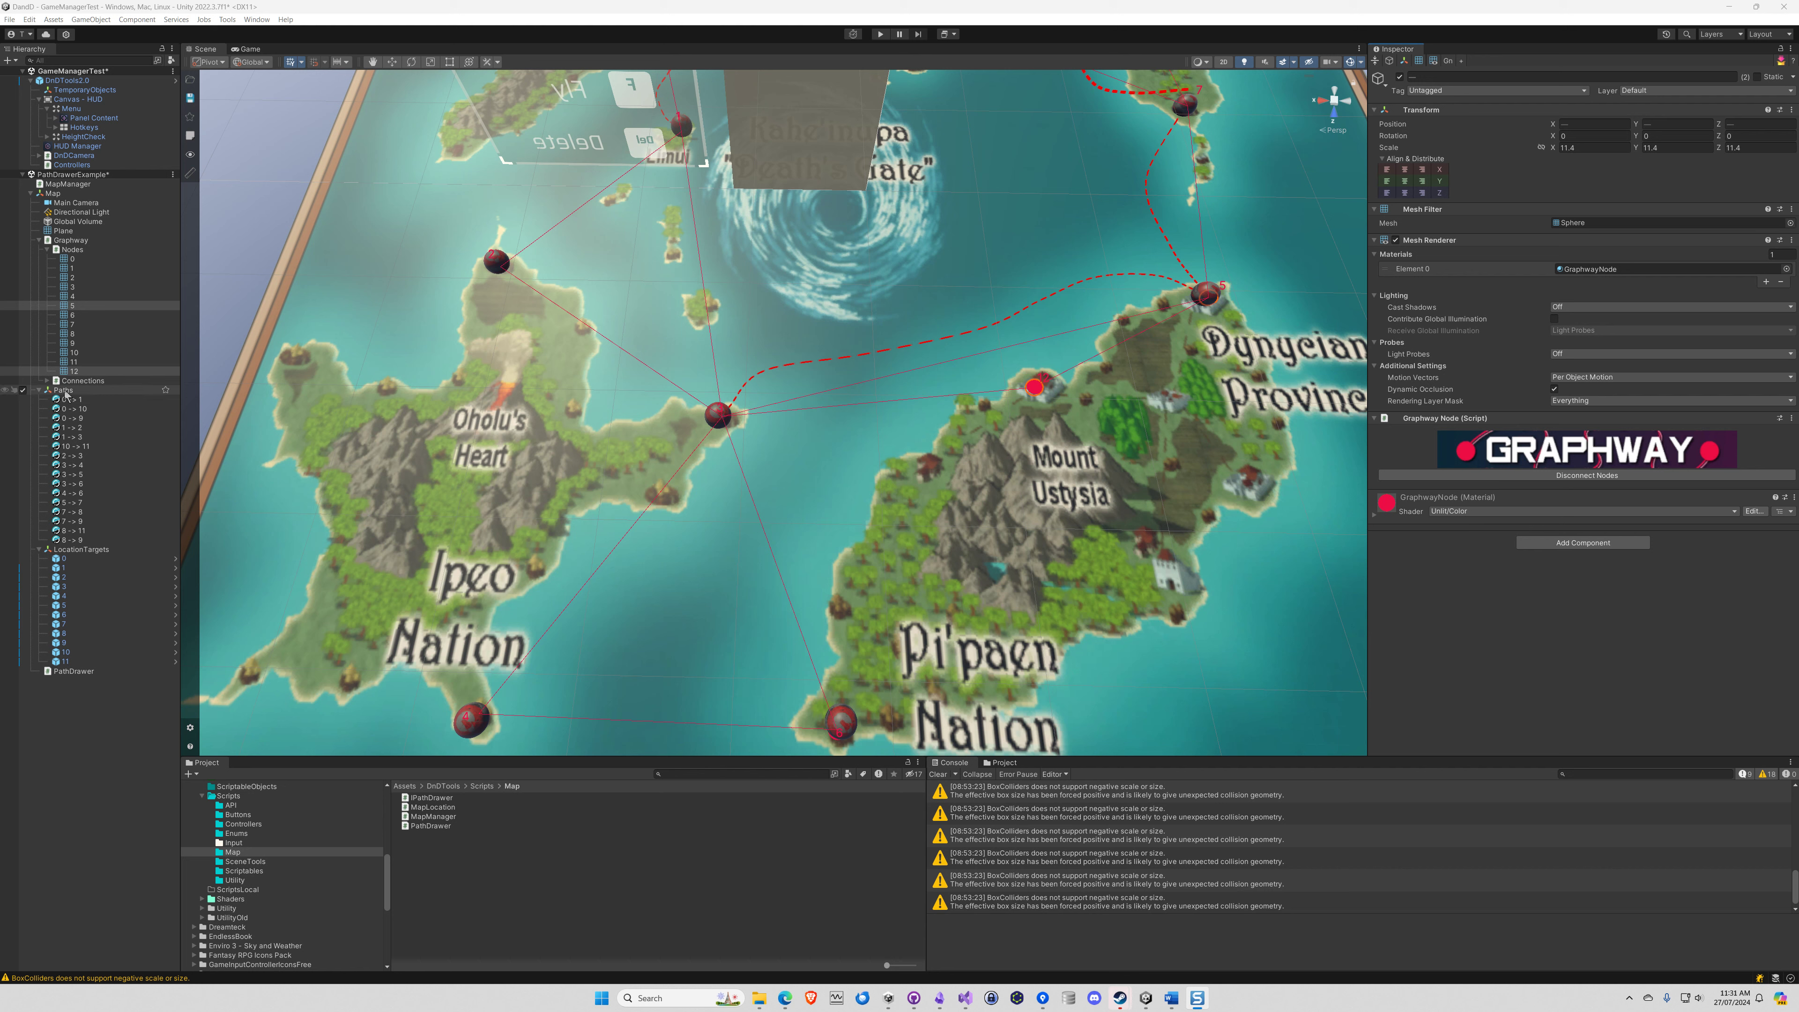
pyautogui.click(63, 390)
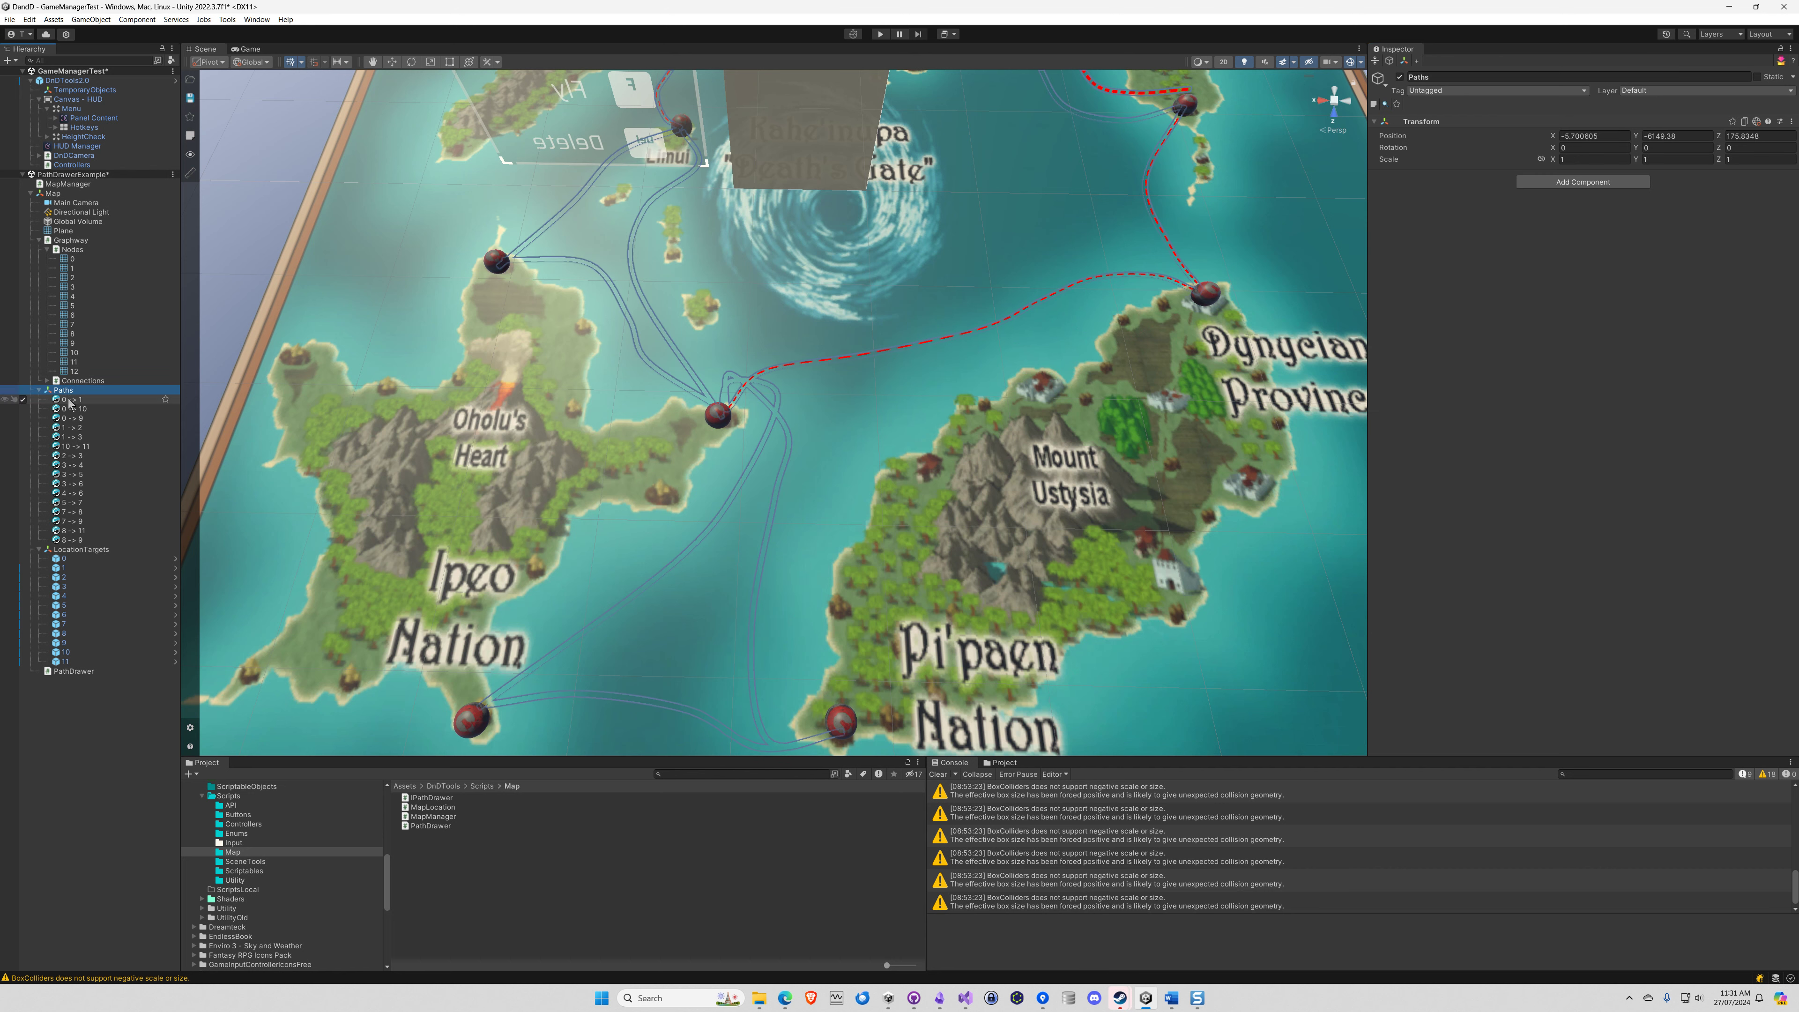
pyautogui.click(68, 401)
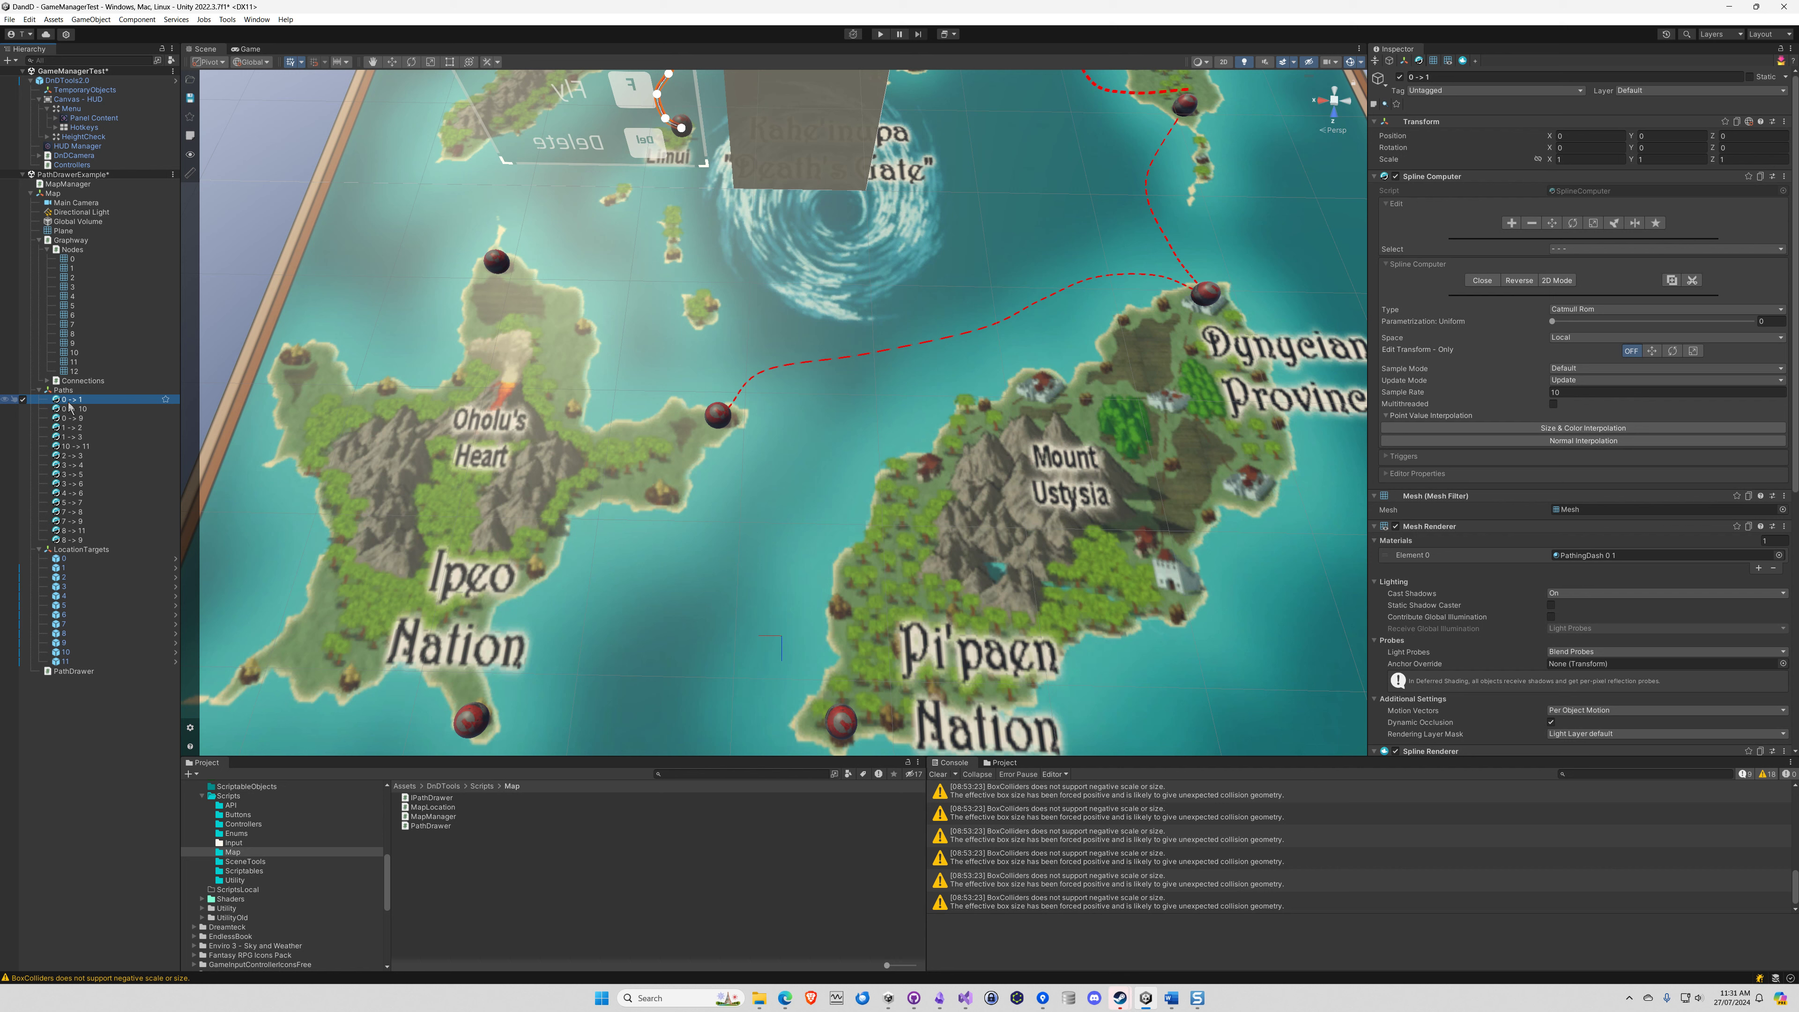
pyautogui.click(67, 392)
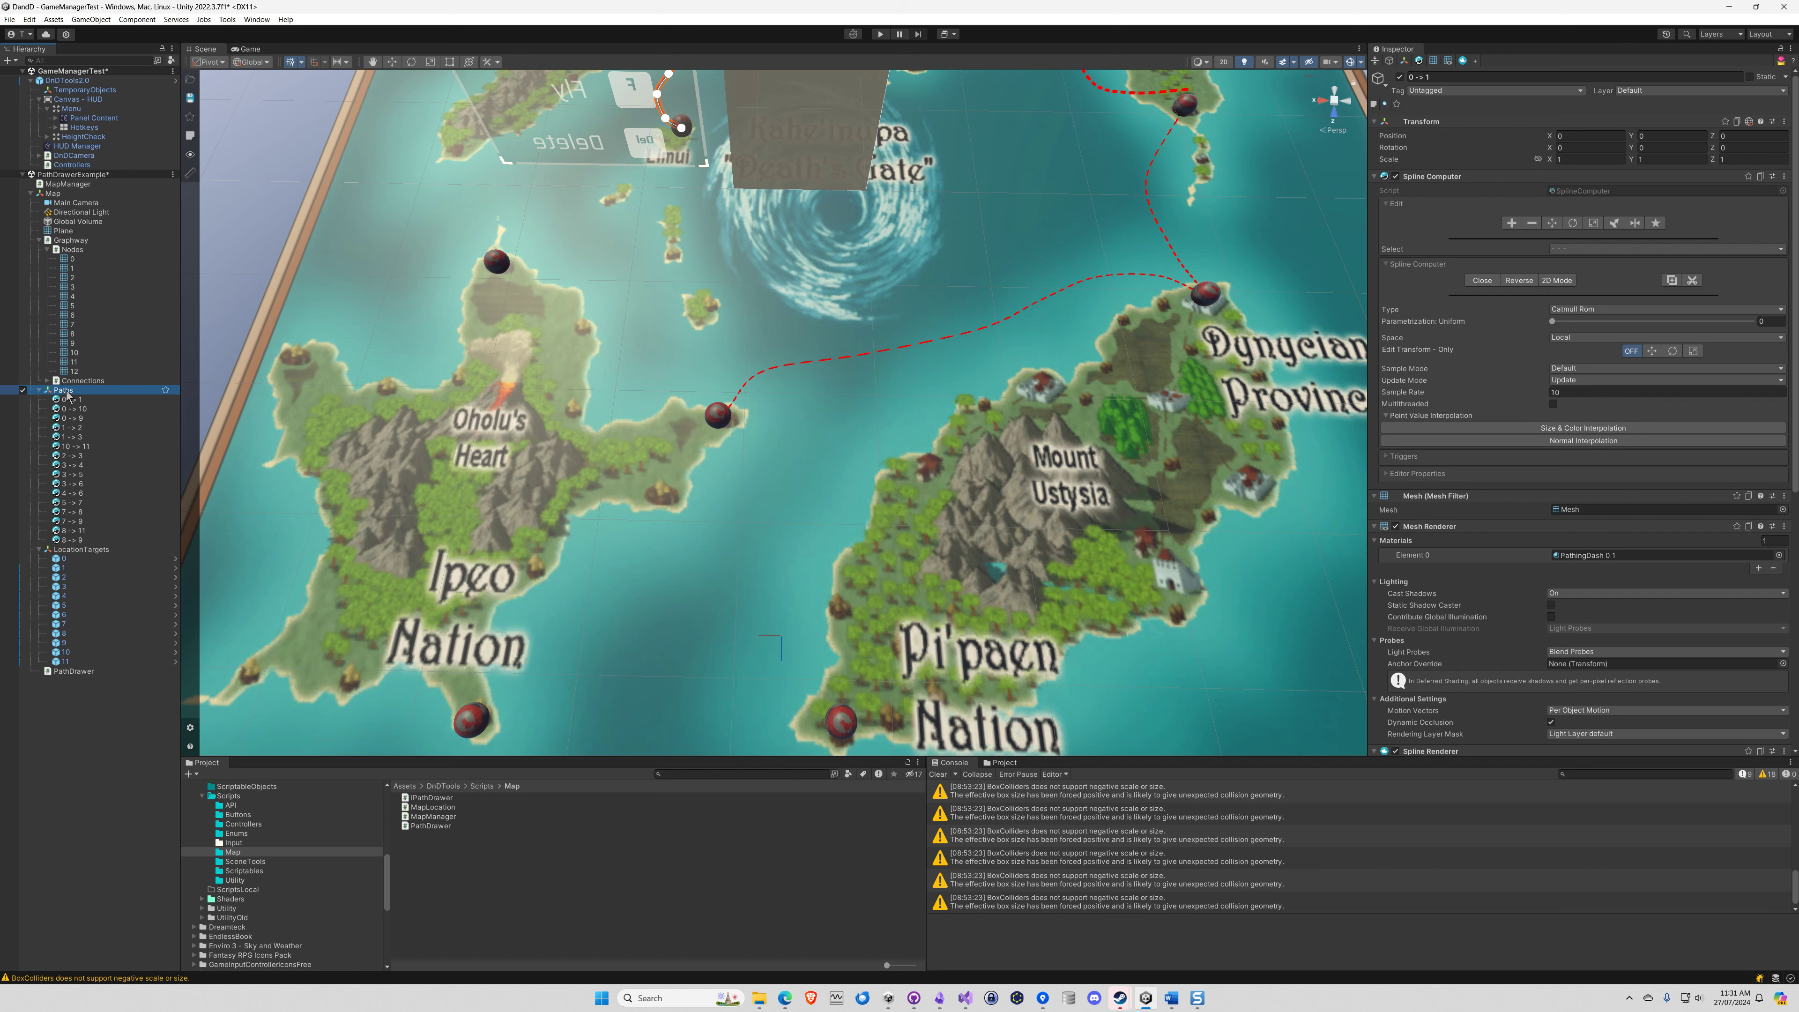
pyautogui.rightClick(68, 394)
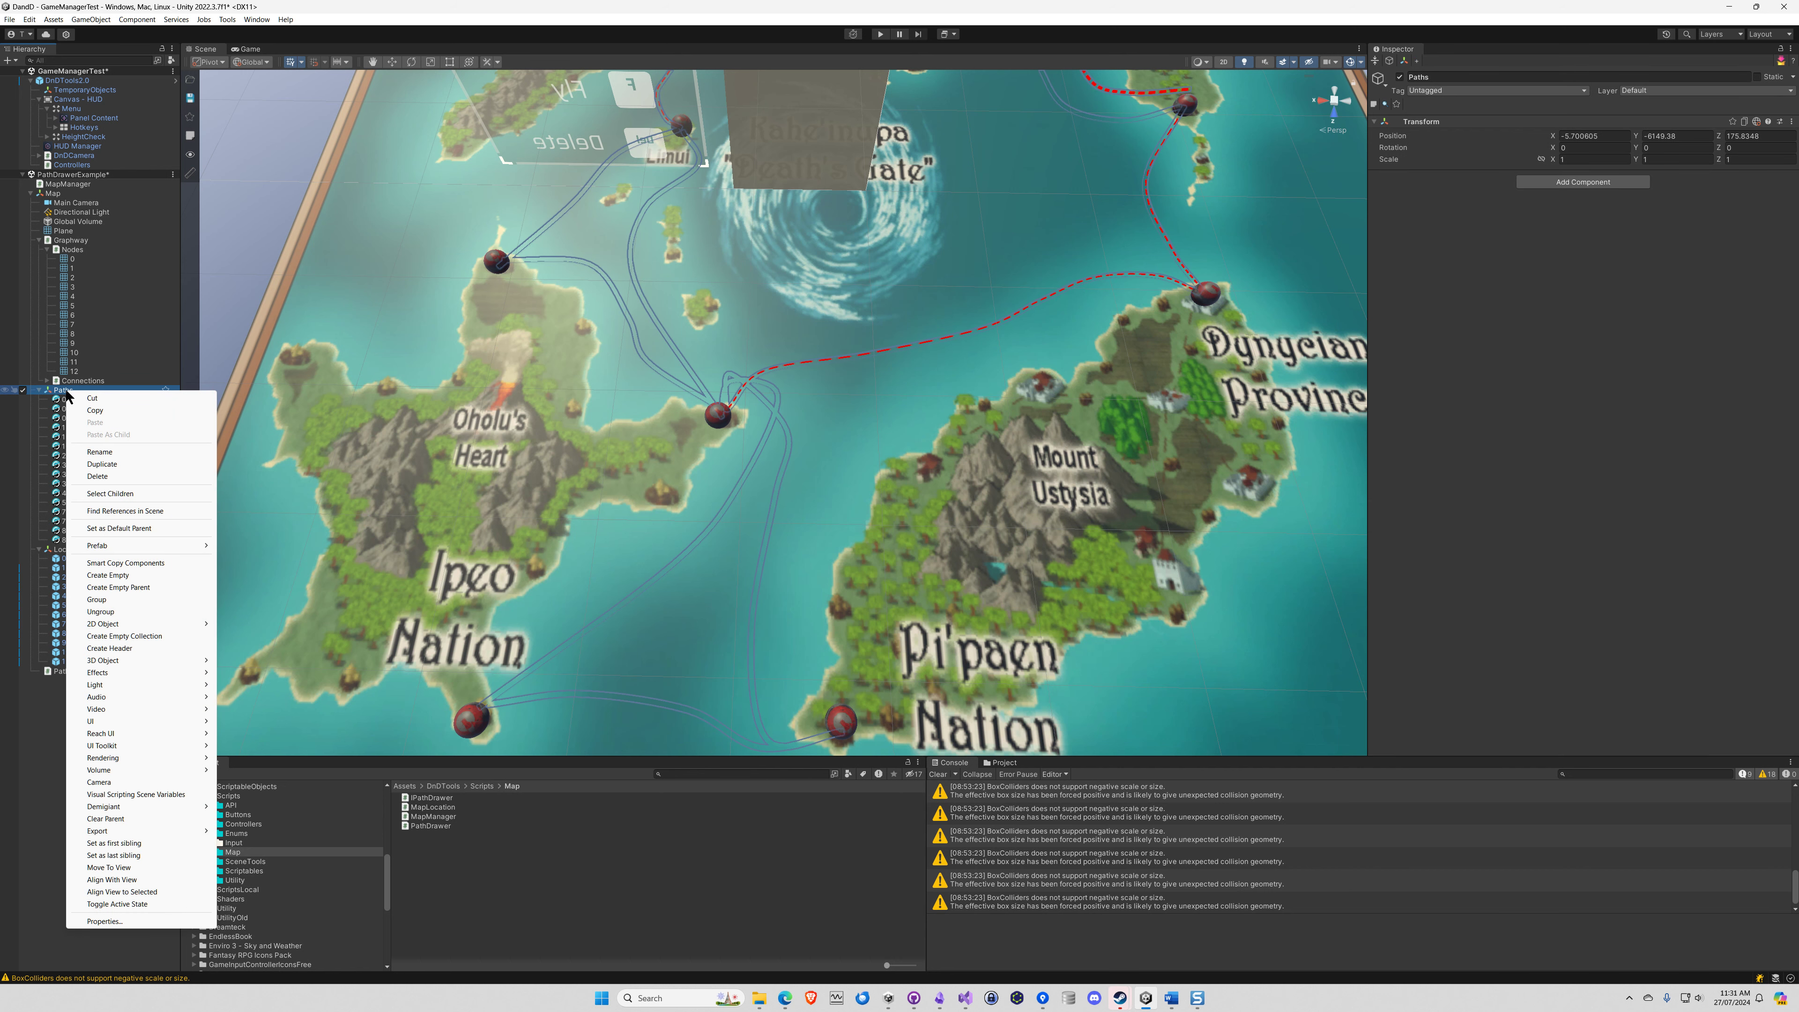
pyautogui.moveTo(137, 662)
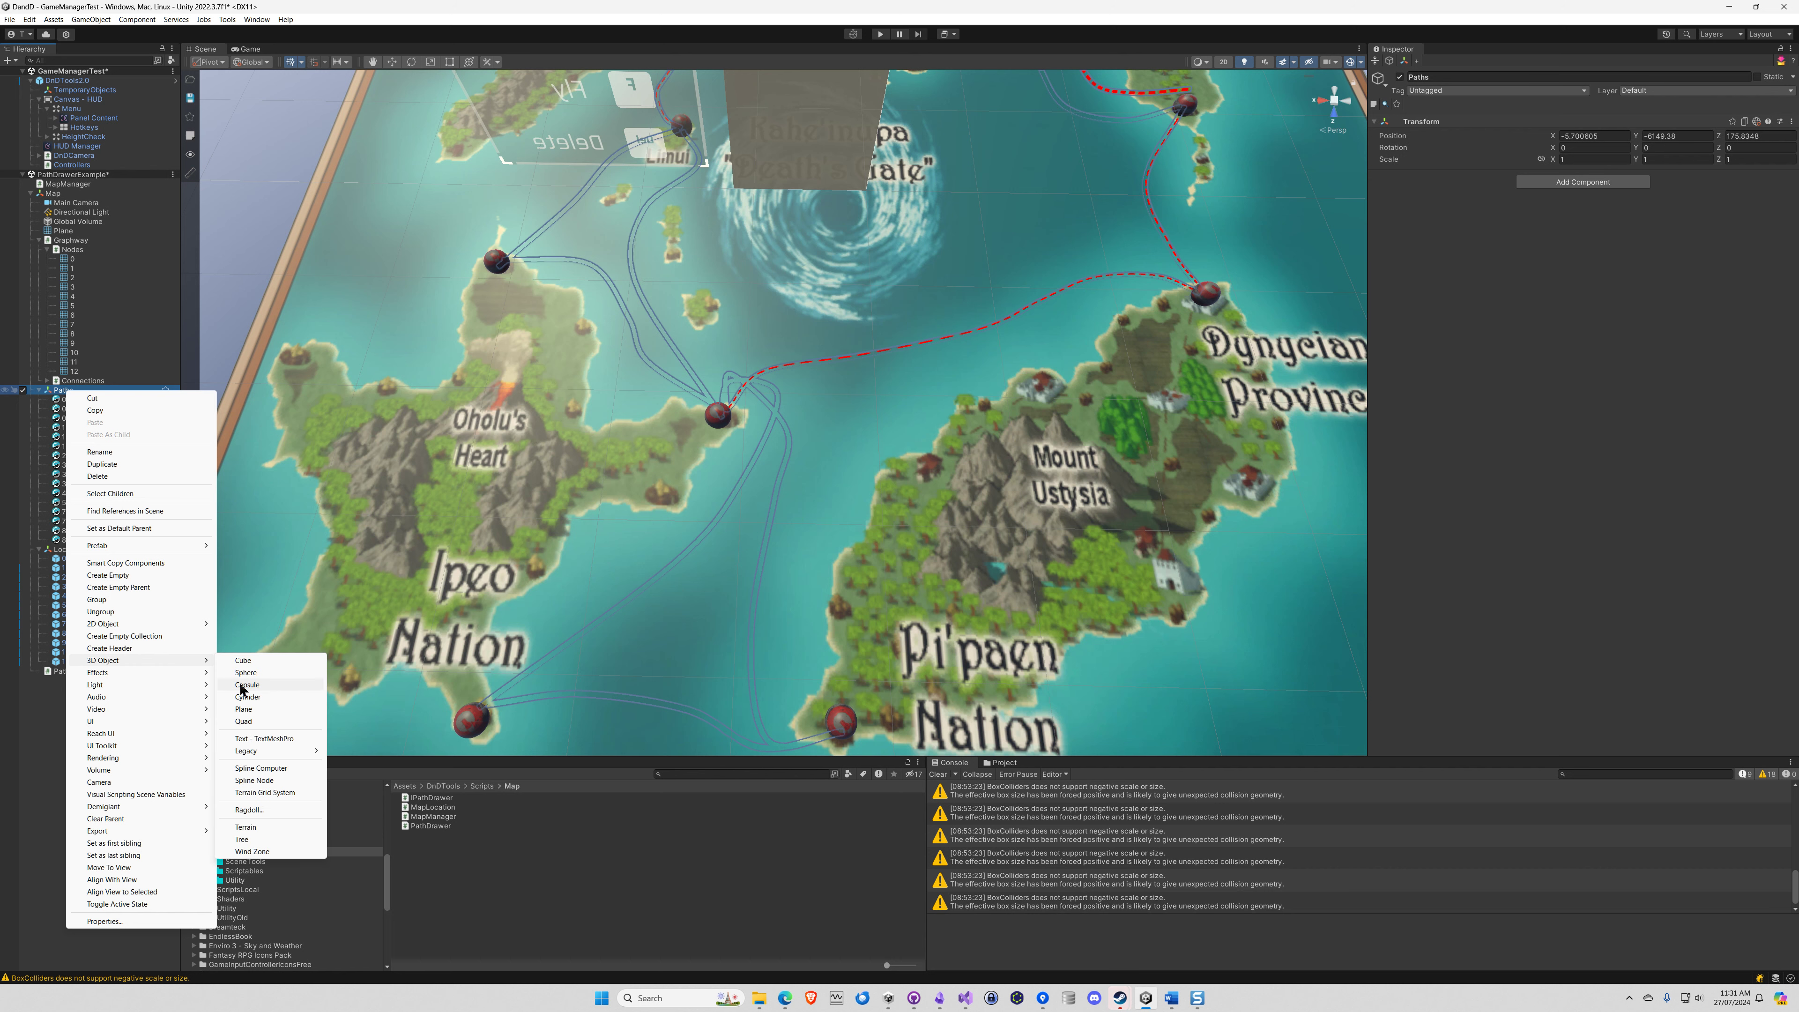
pyautogui.click(261, 769)
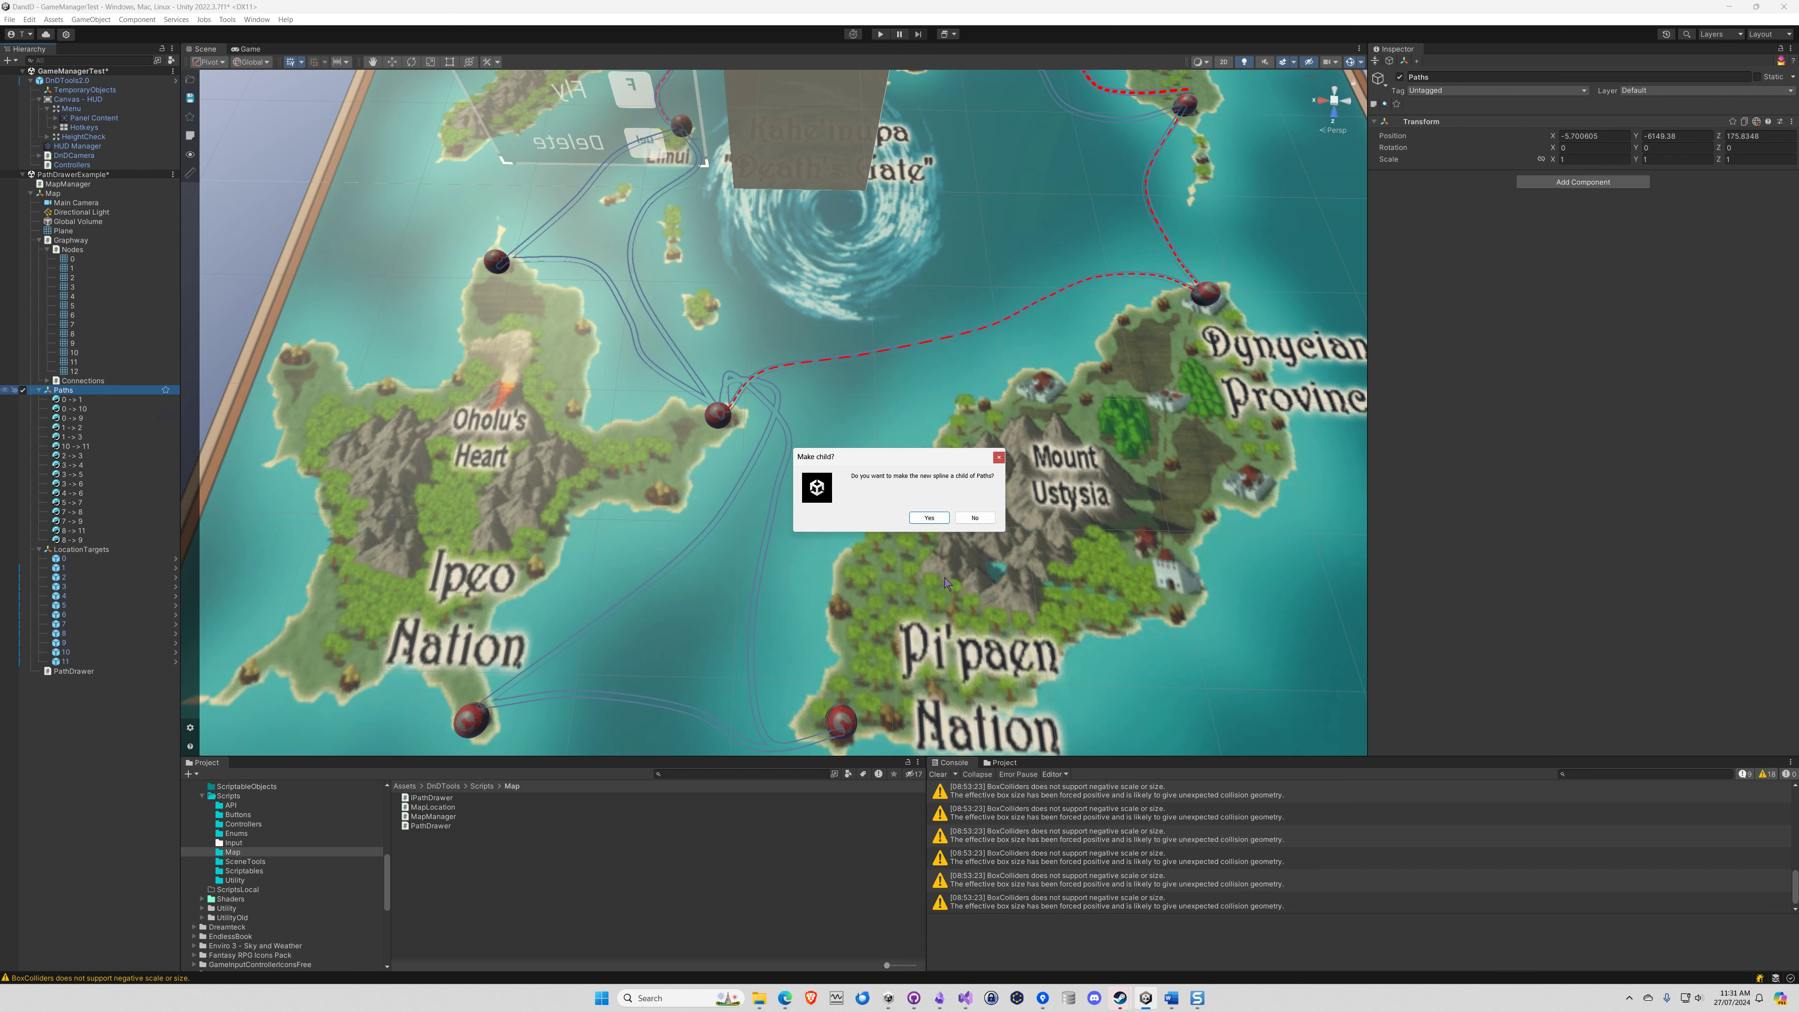
pyautogui.click(928, 518)
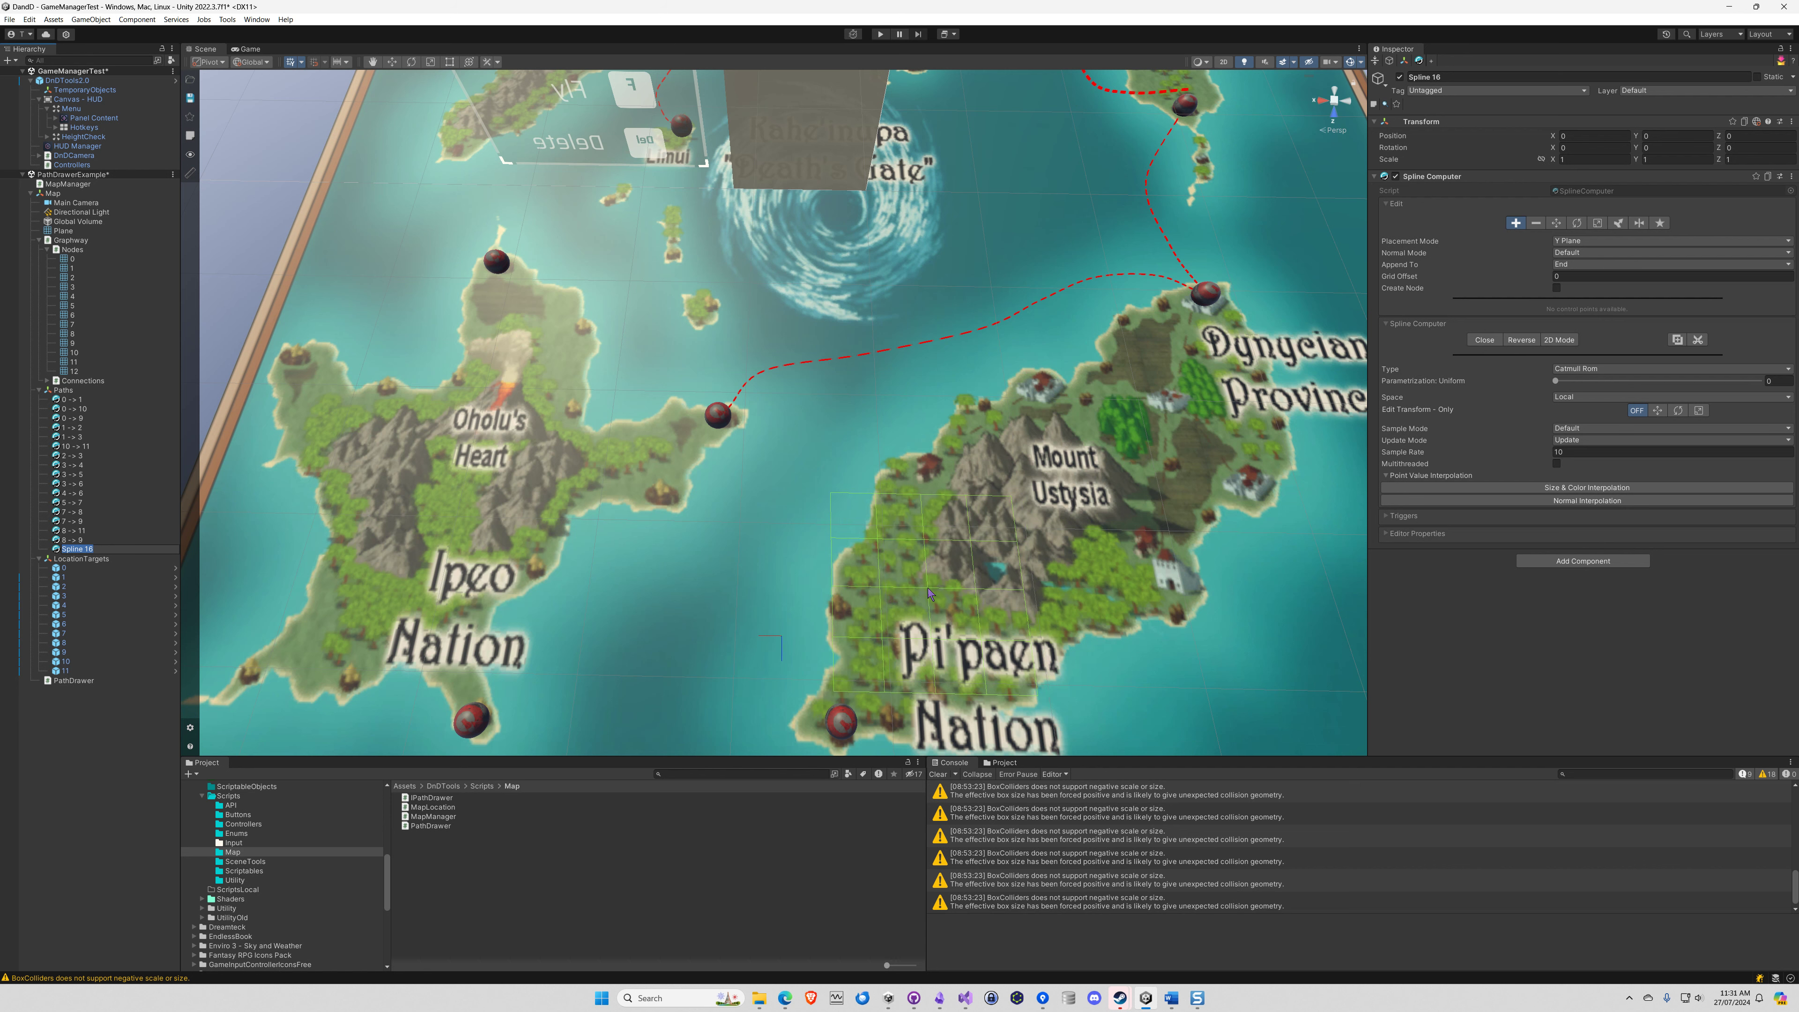
pyautogui.write('3')
pyautogui.press('Return')
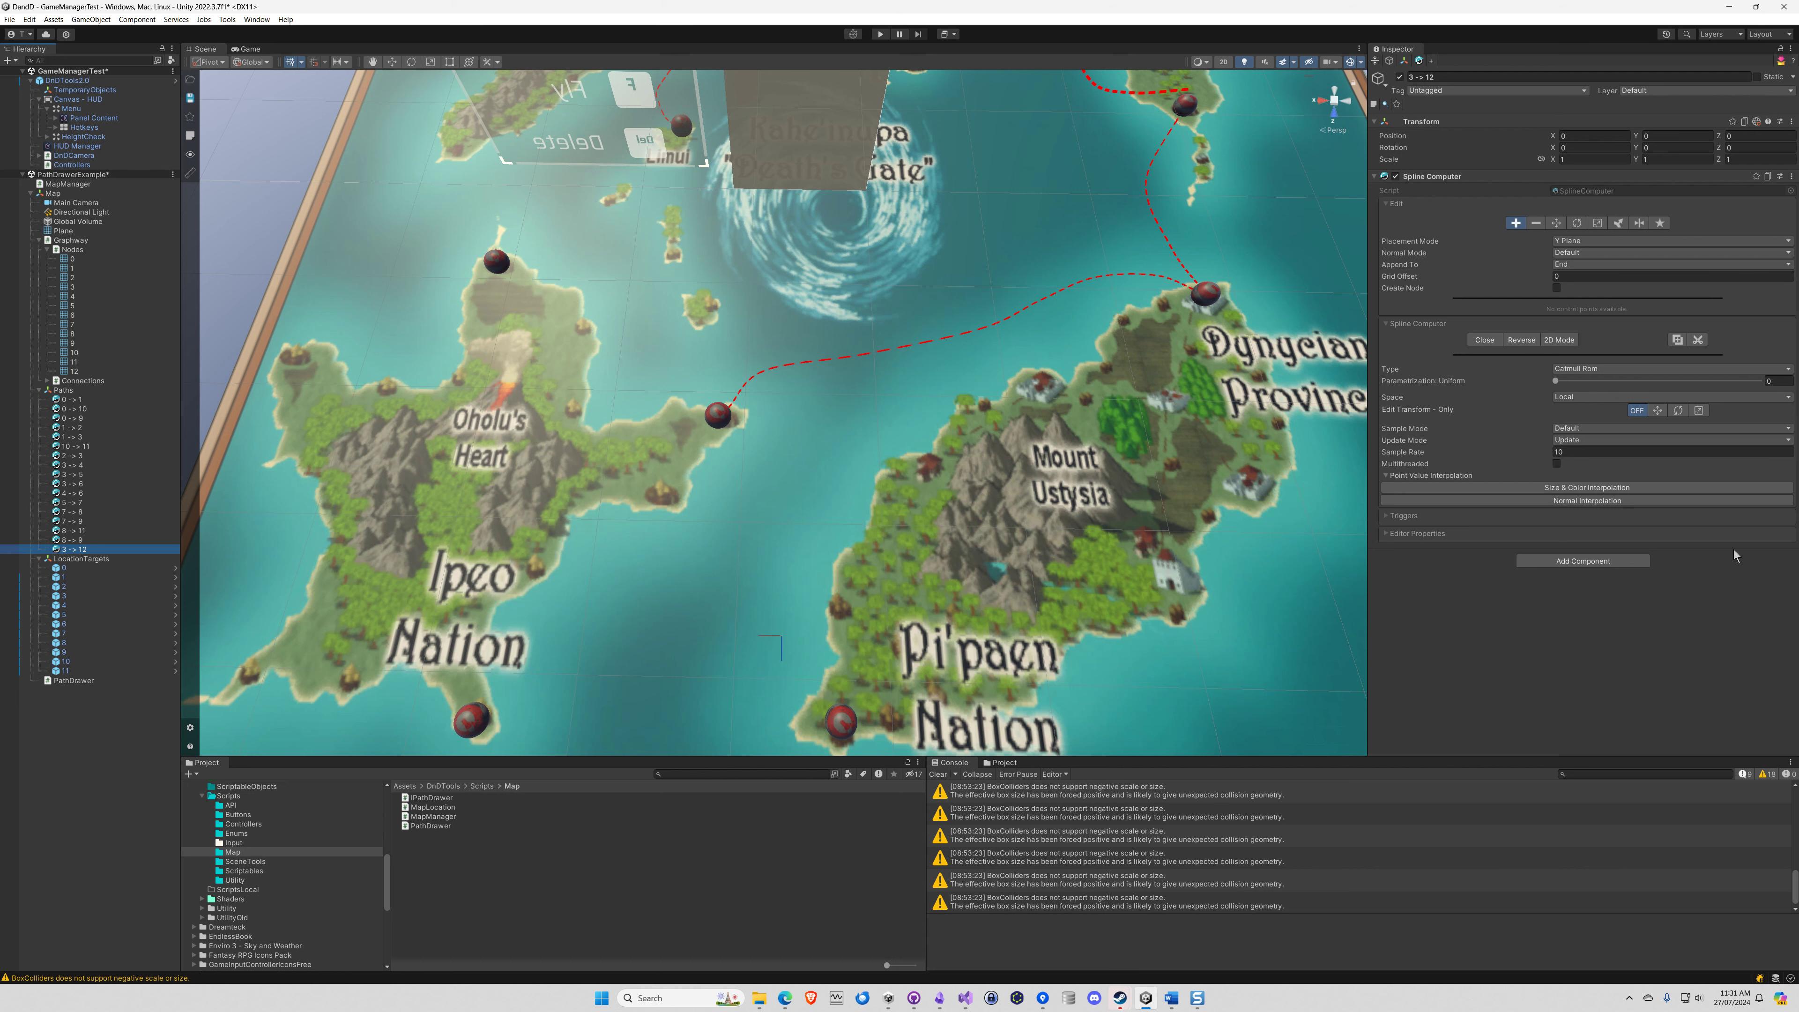
# Add a Spline Renderer component to the 3 -> 12 spline and review its settings
pyautogui.click(1598, 562)
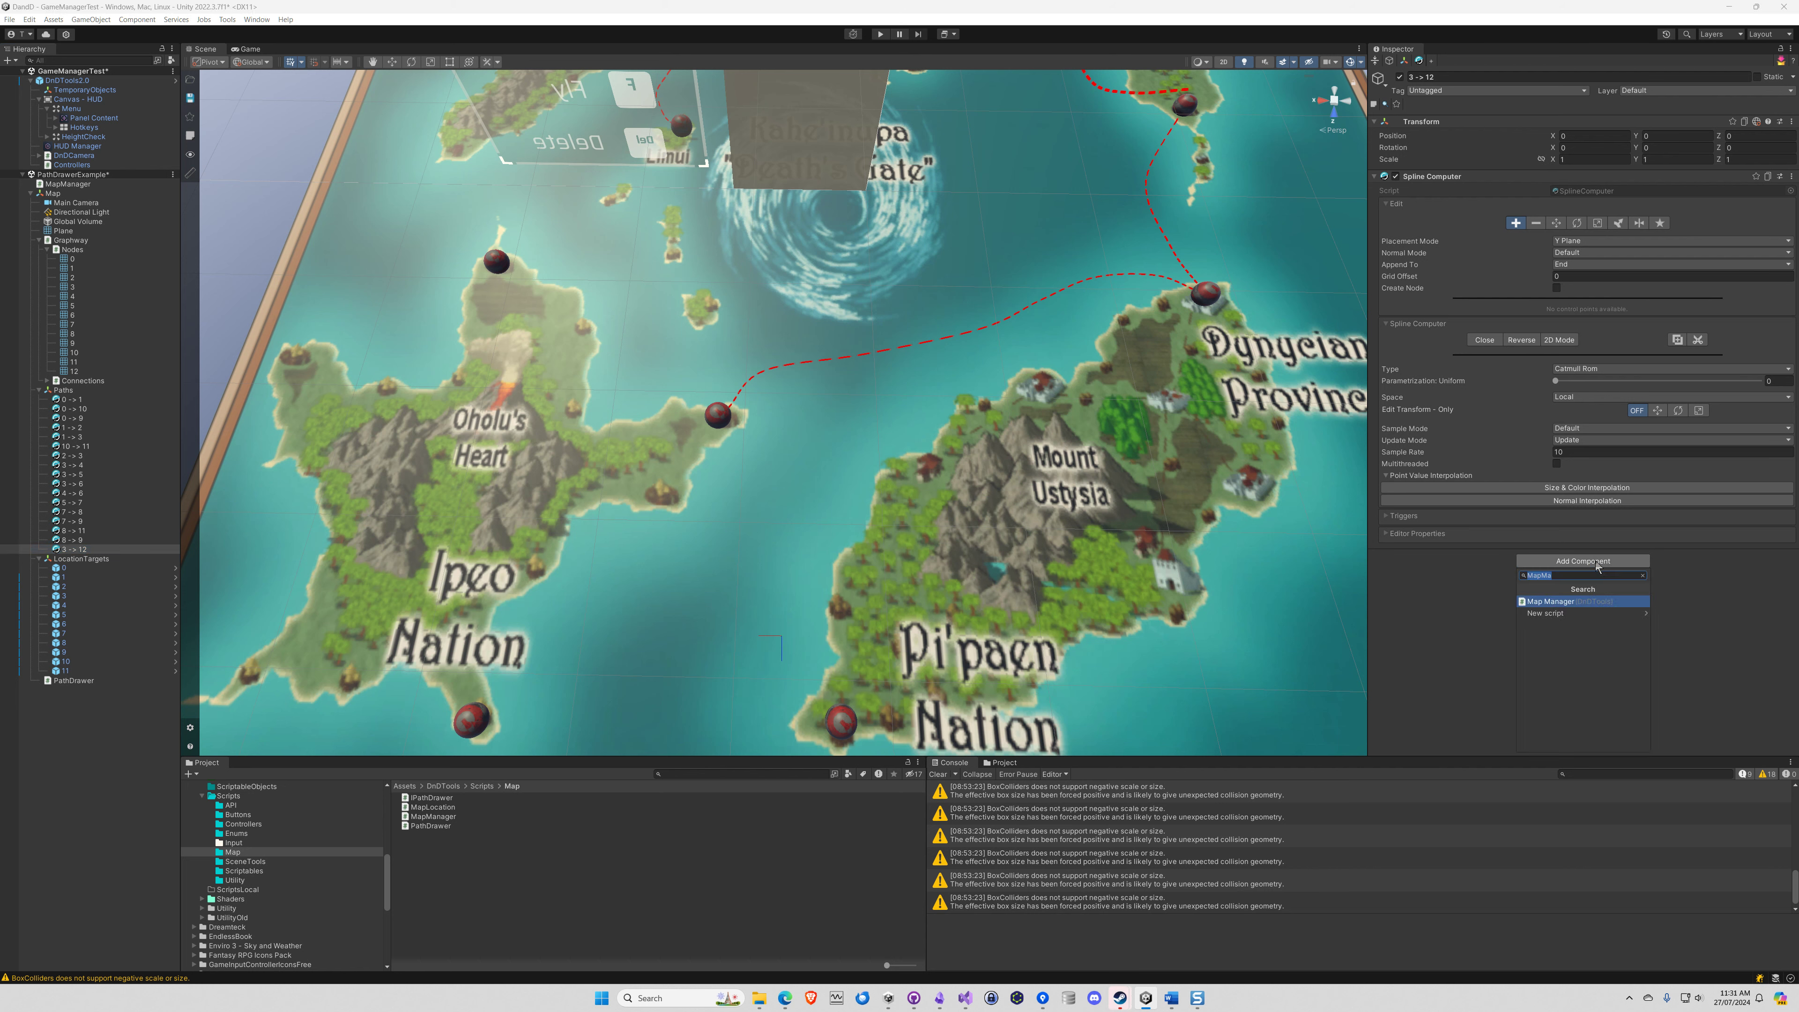
pyautogui.write('Spli')
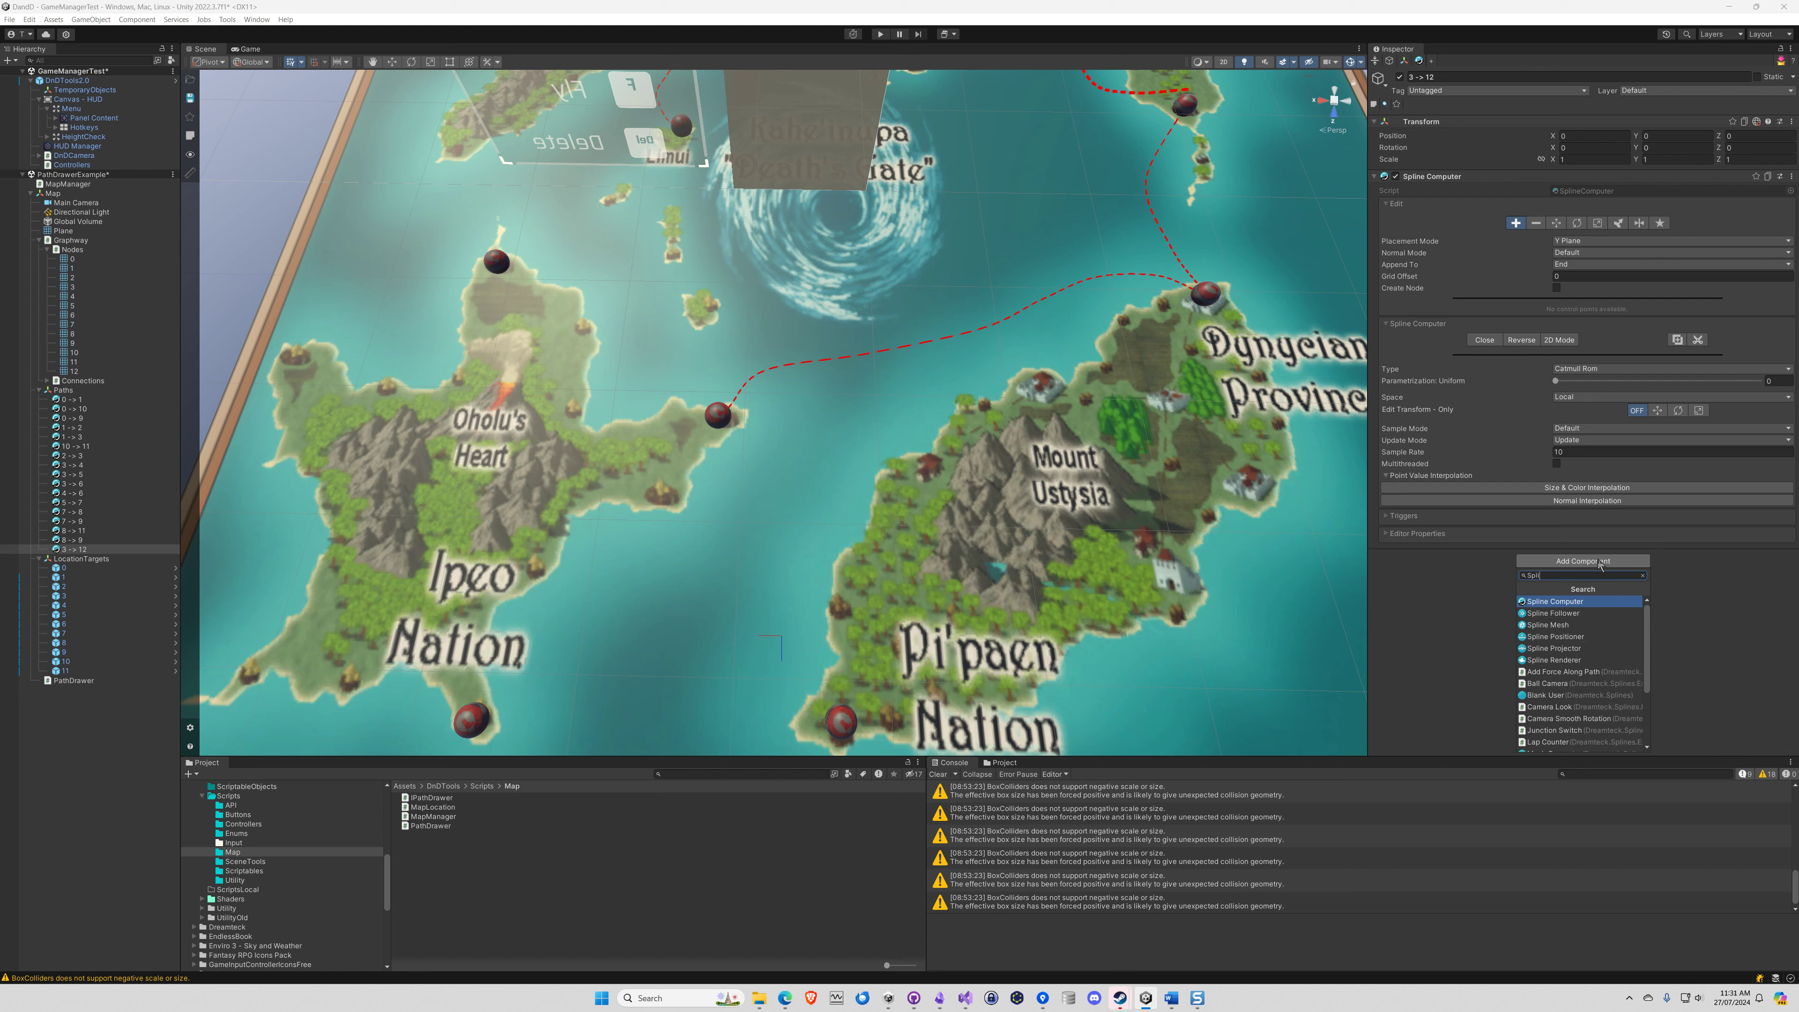
pyautogui.write('neRen')
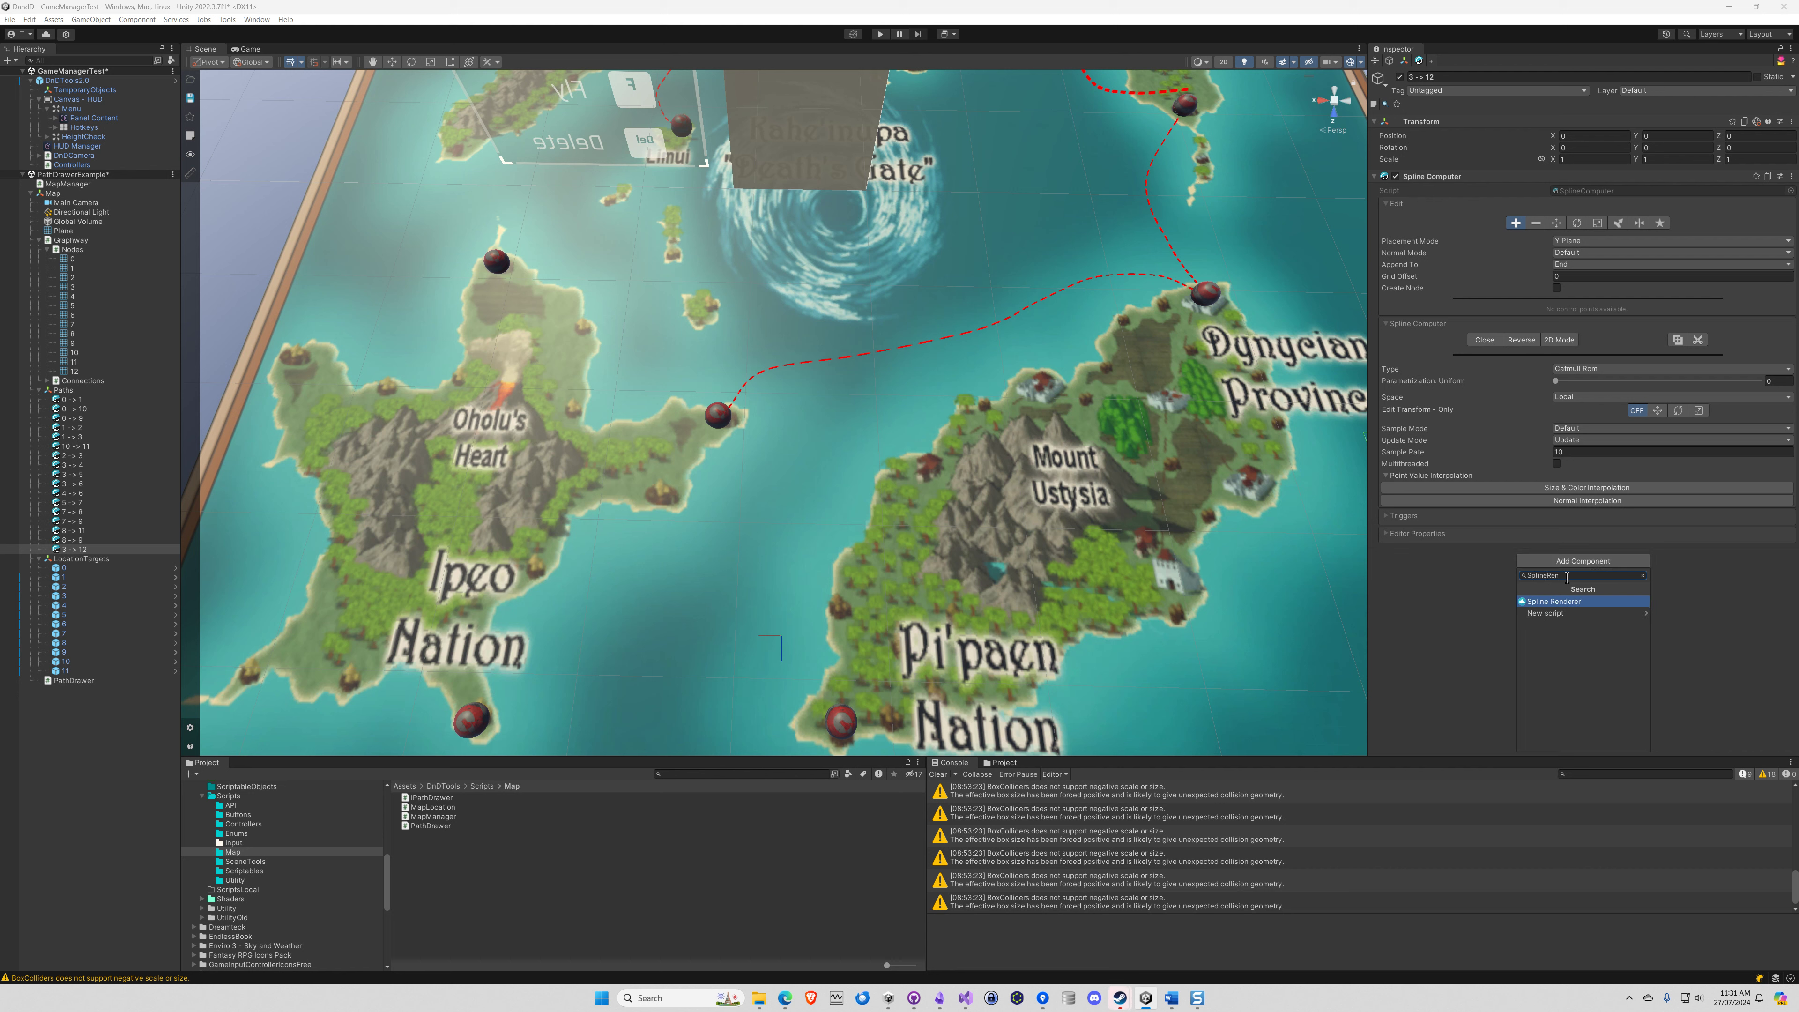
pyautogui.click(1565, 604)
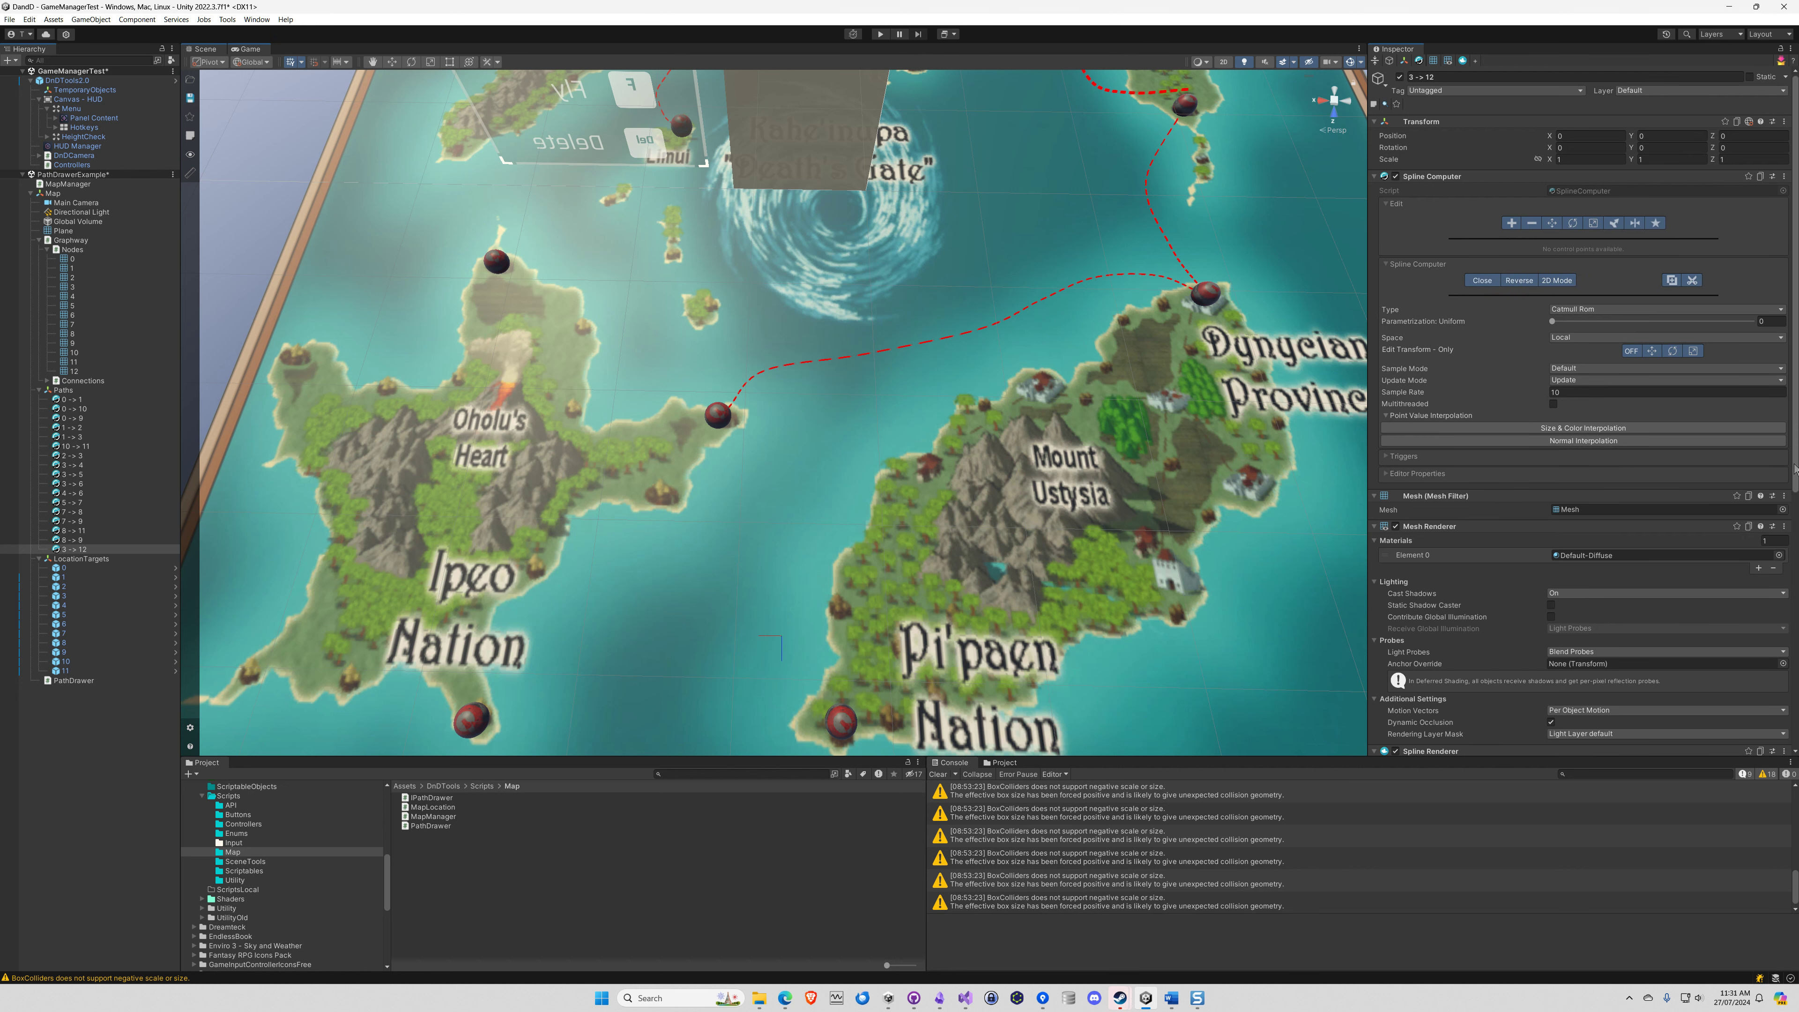
pyautogui.moveTo(1795, 467); pyautogui.dragTo(1794, 682)
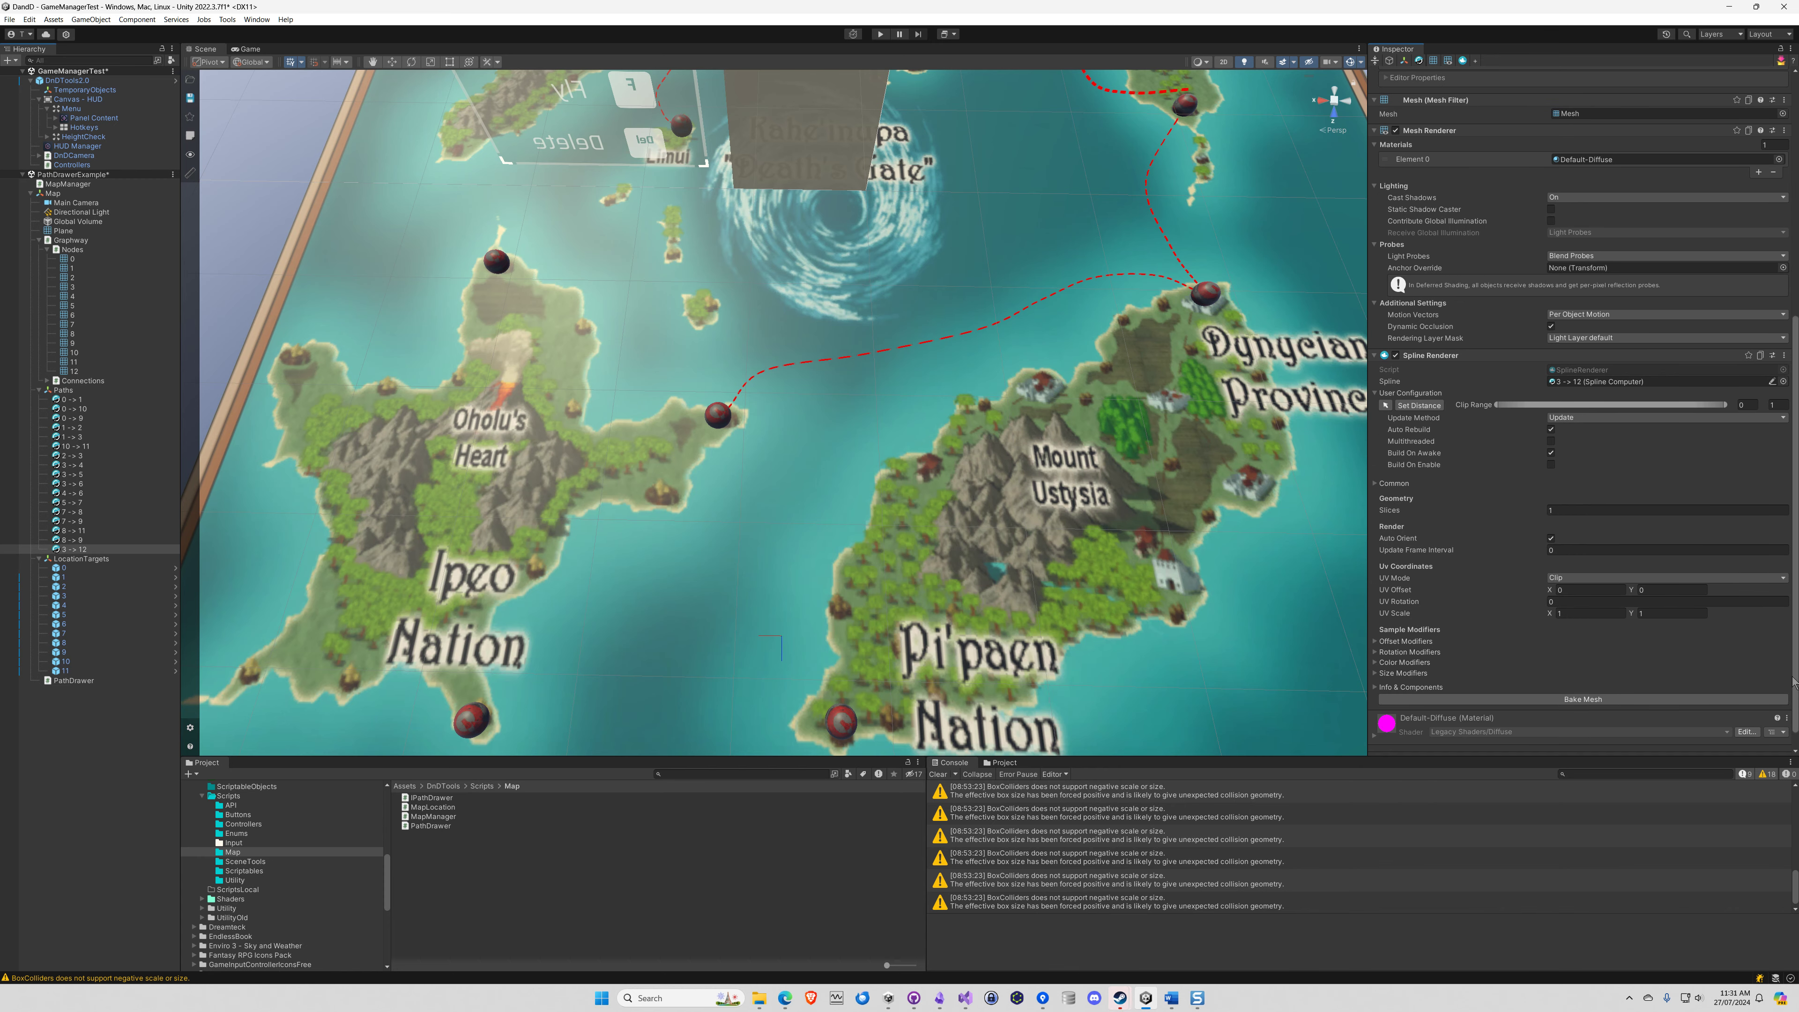
pyautogui.scroll(1, 1614, 227)
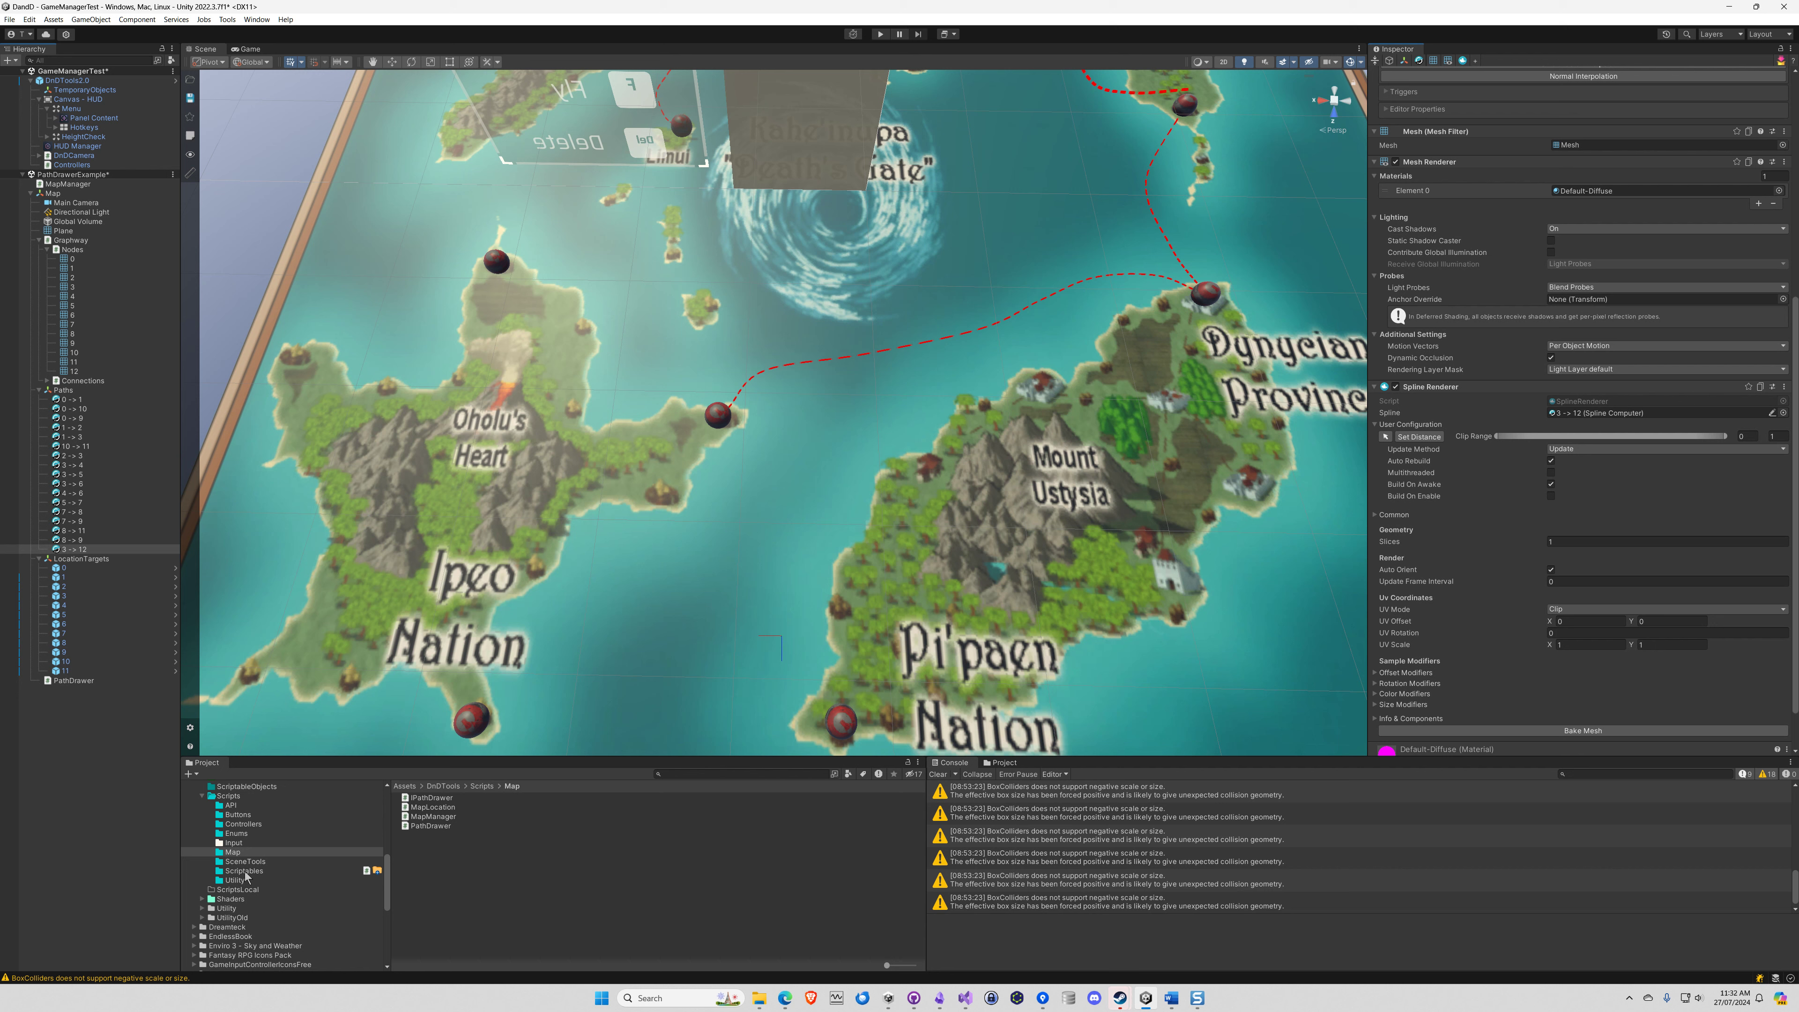
# Examine the PathingDash2 8 11 material in DnDStuff's Materials folder and the path shaders in DnDTools' Shaders folder
pyautogui.scroll(3, 258, 876)
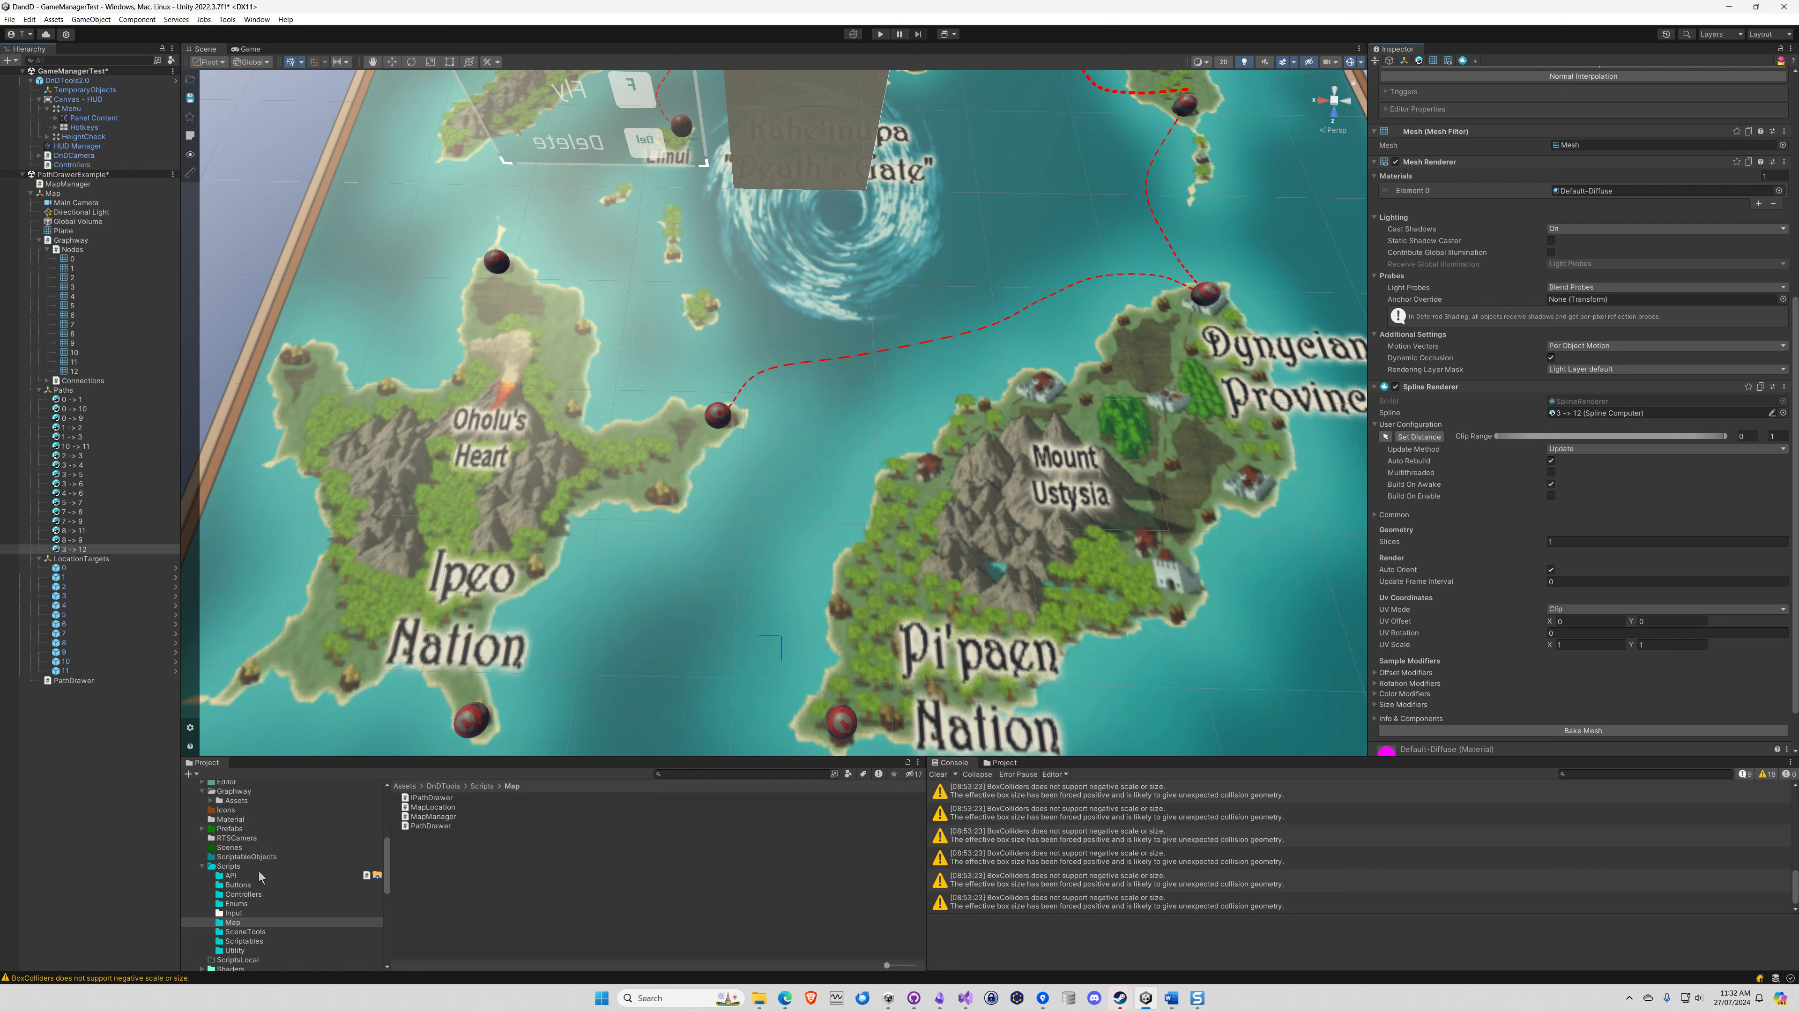
pyautogui.scroll(2, 259, 877)
pyautogui.scroll(3, 259, 876)
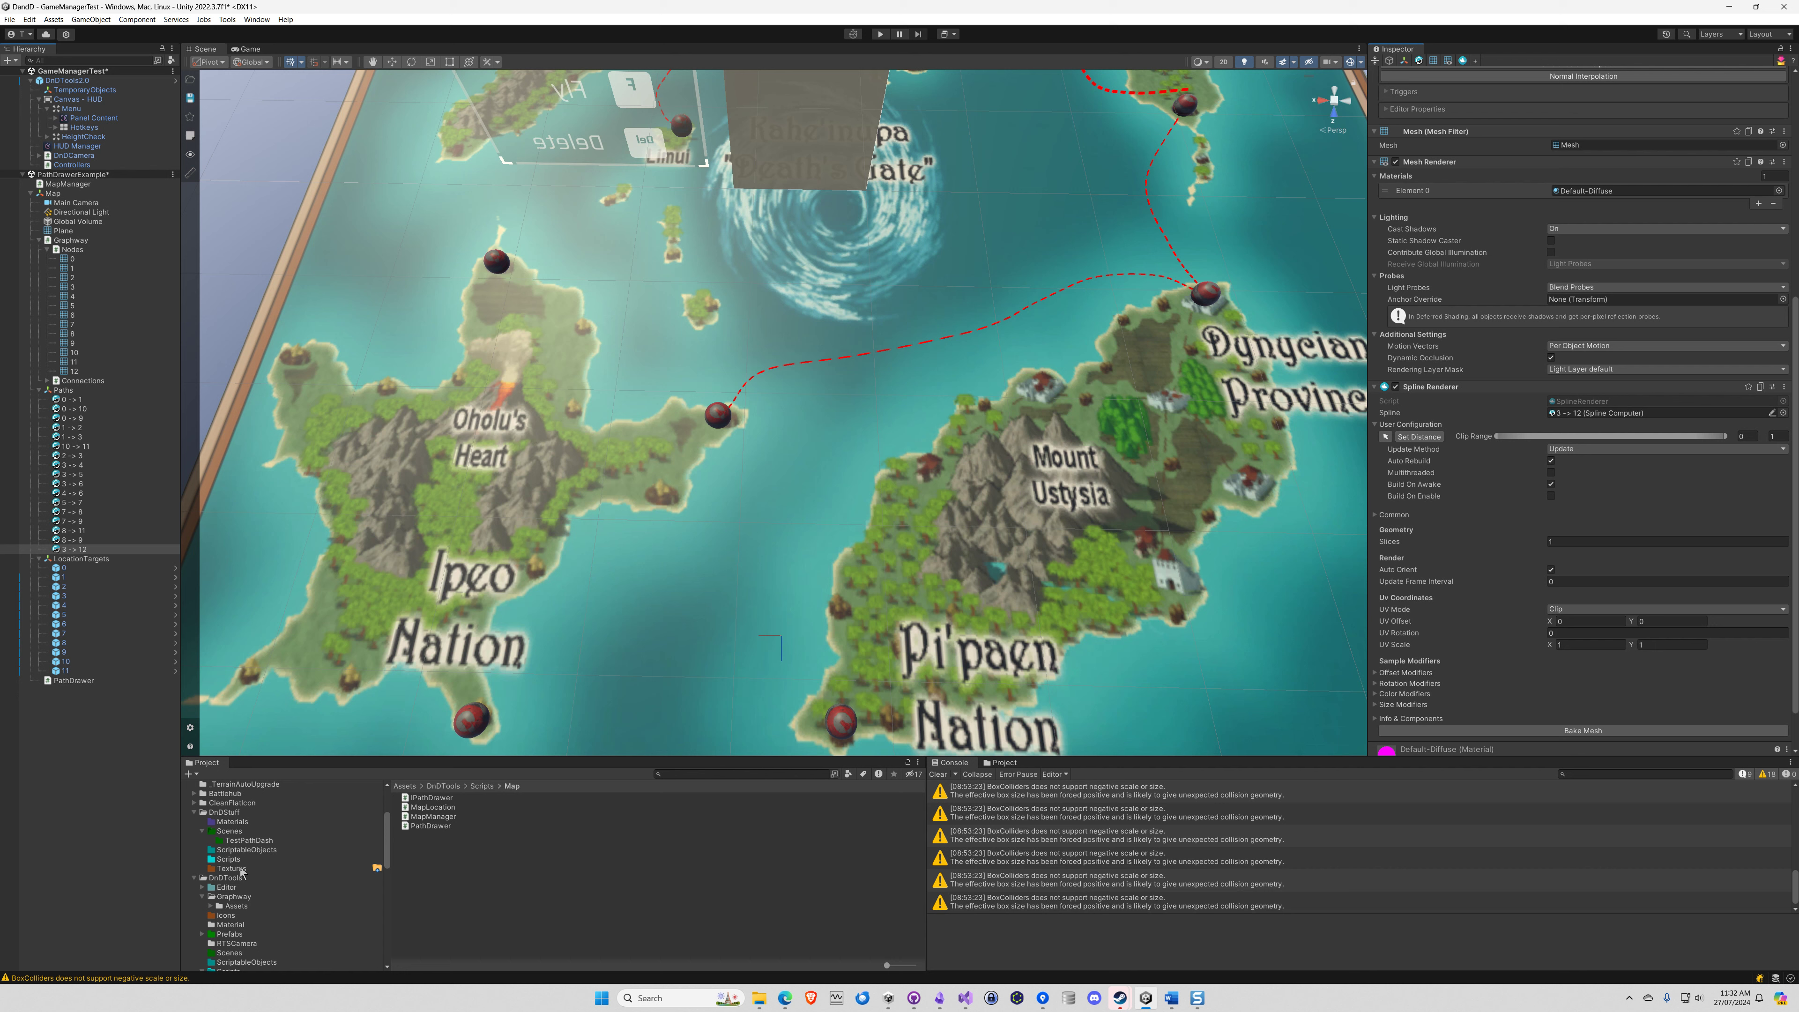
pyautogui.click(241, 823)
pyautogui.scroll(-2, 482, 893)
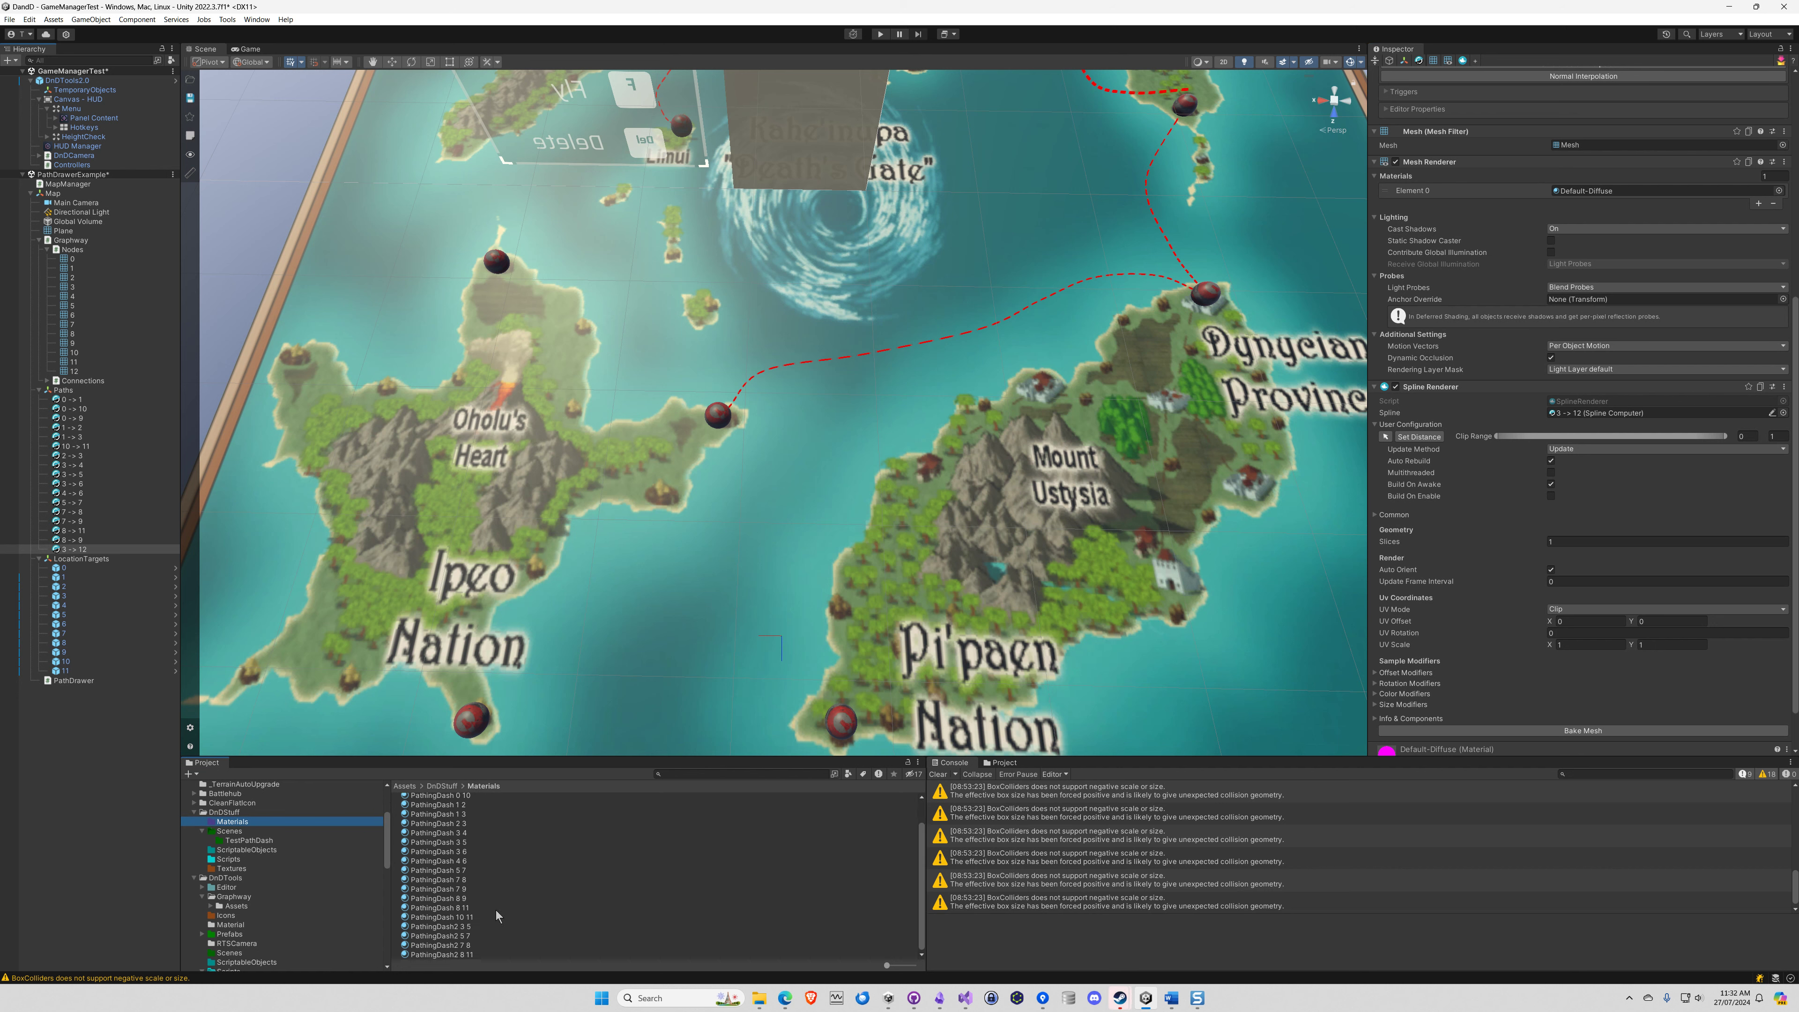
pyautogui.click(440, 956)
pyautogui.moveTo(417, 953); pyautogui.dragTo(233, 956)
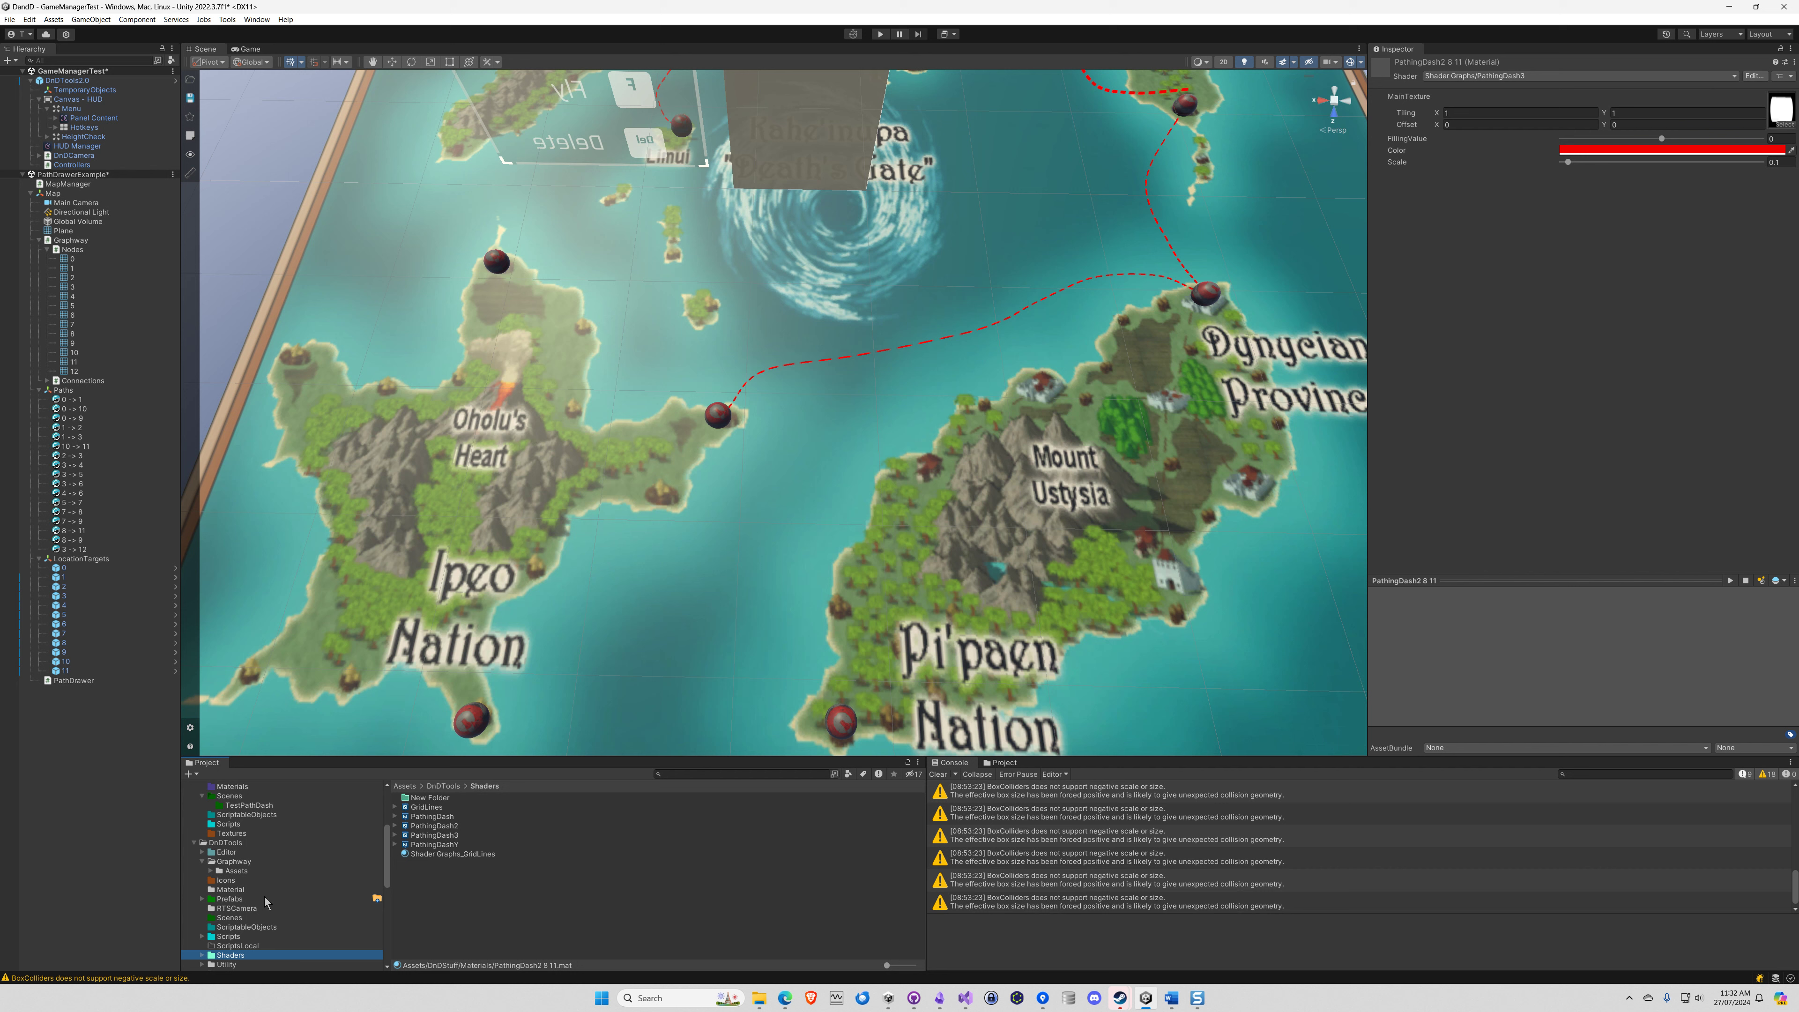
pyautogui.scroll(5, 246, 900)
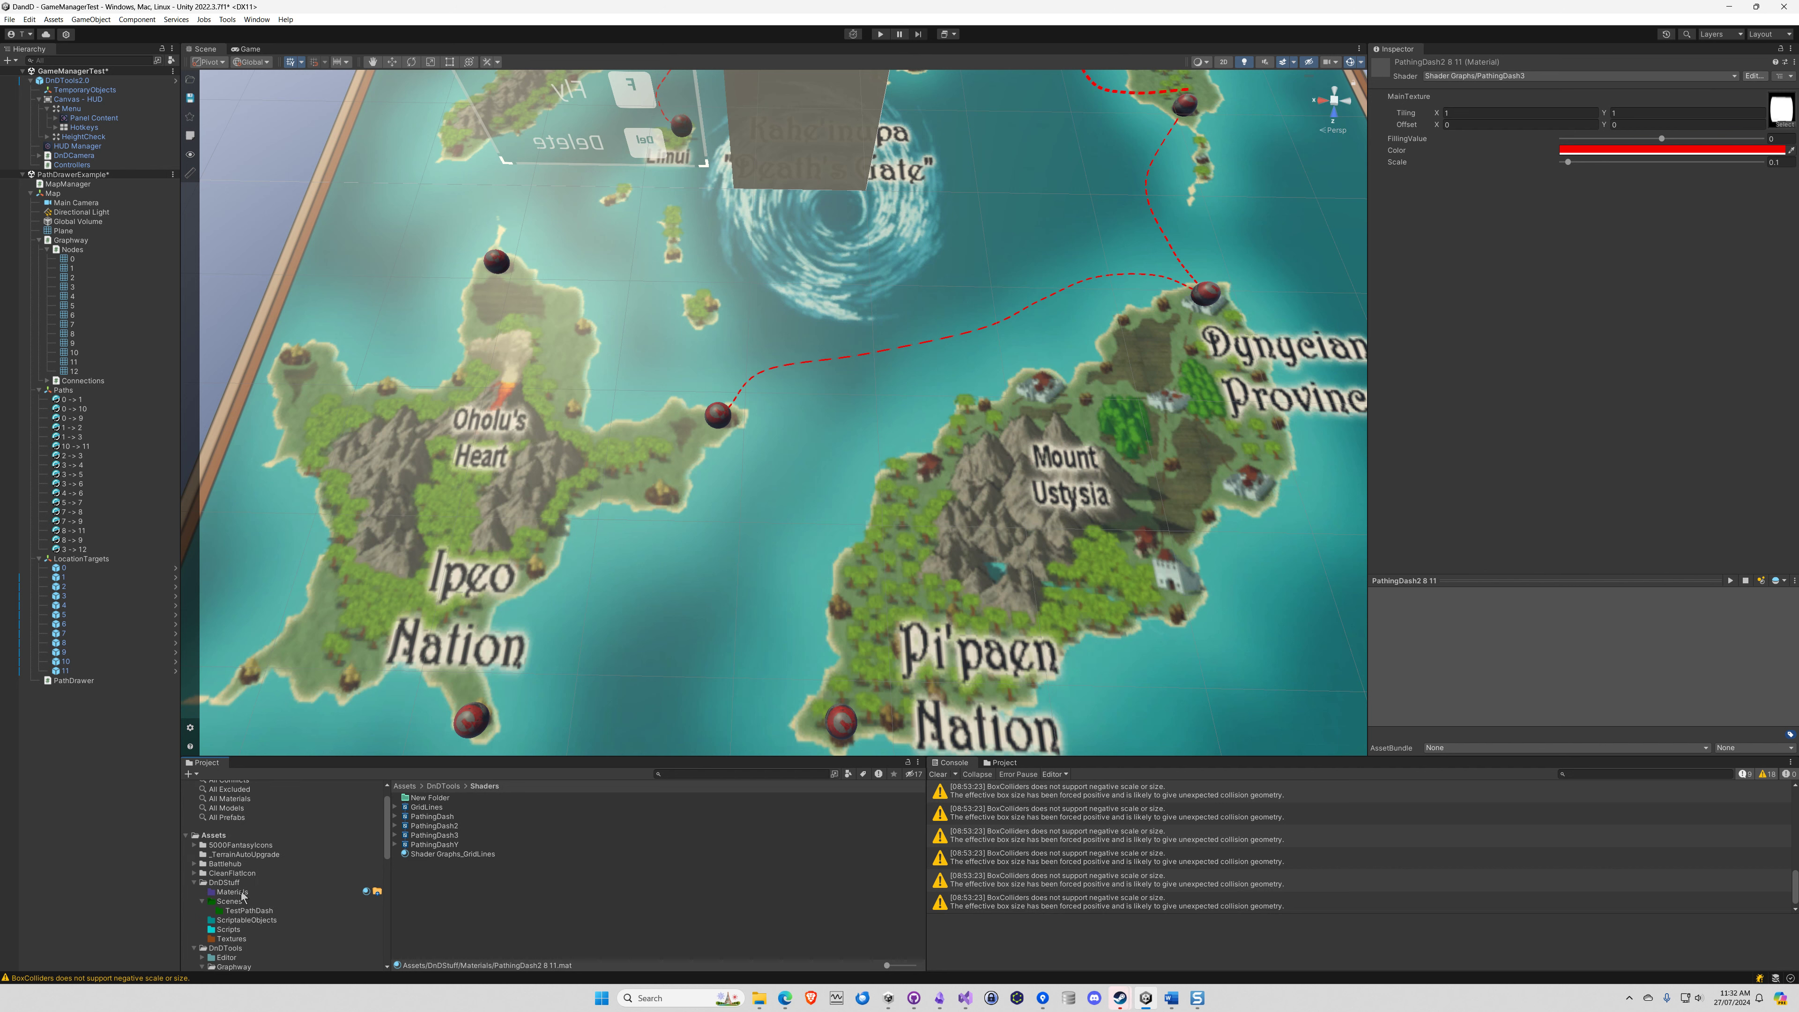
# Duplicate the PathingDash2 8 11 material in DnDStuff's Materials folder and rename the copy PathingDash2 3 12
pyautogui.click(233, 891)
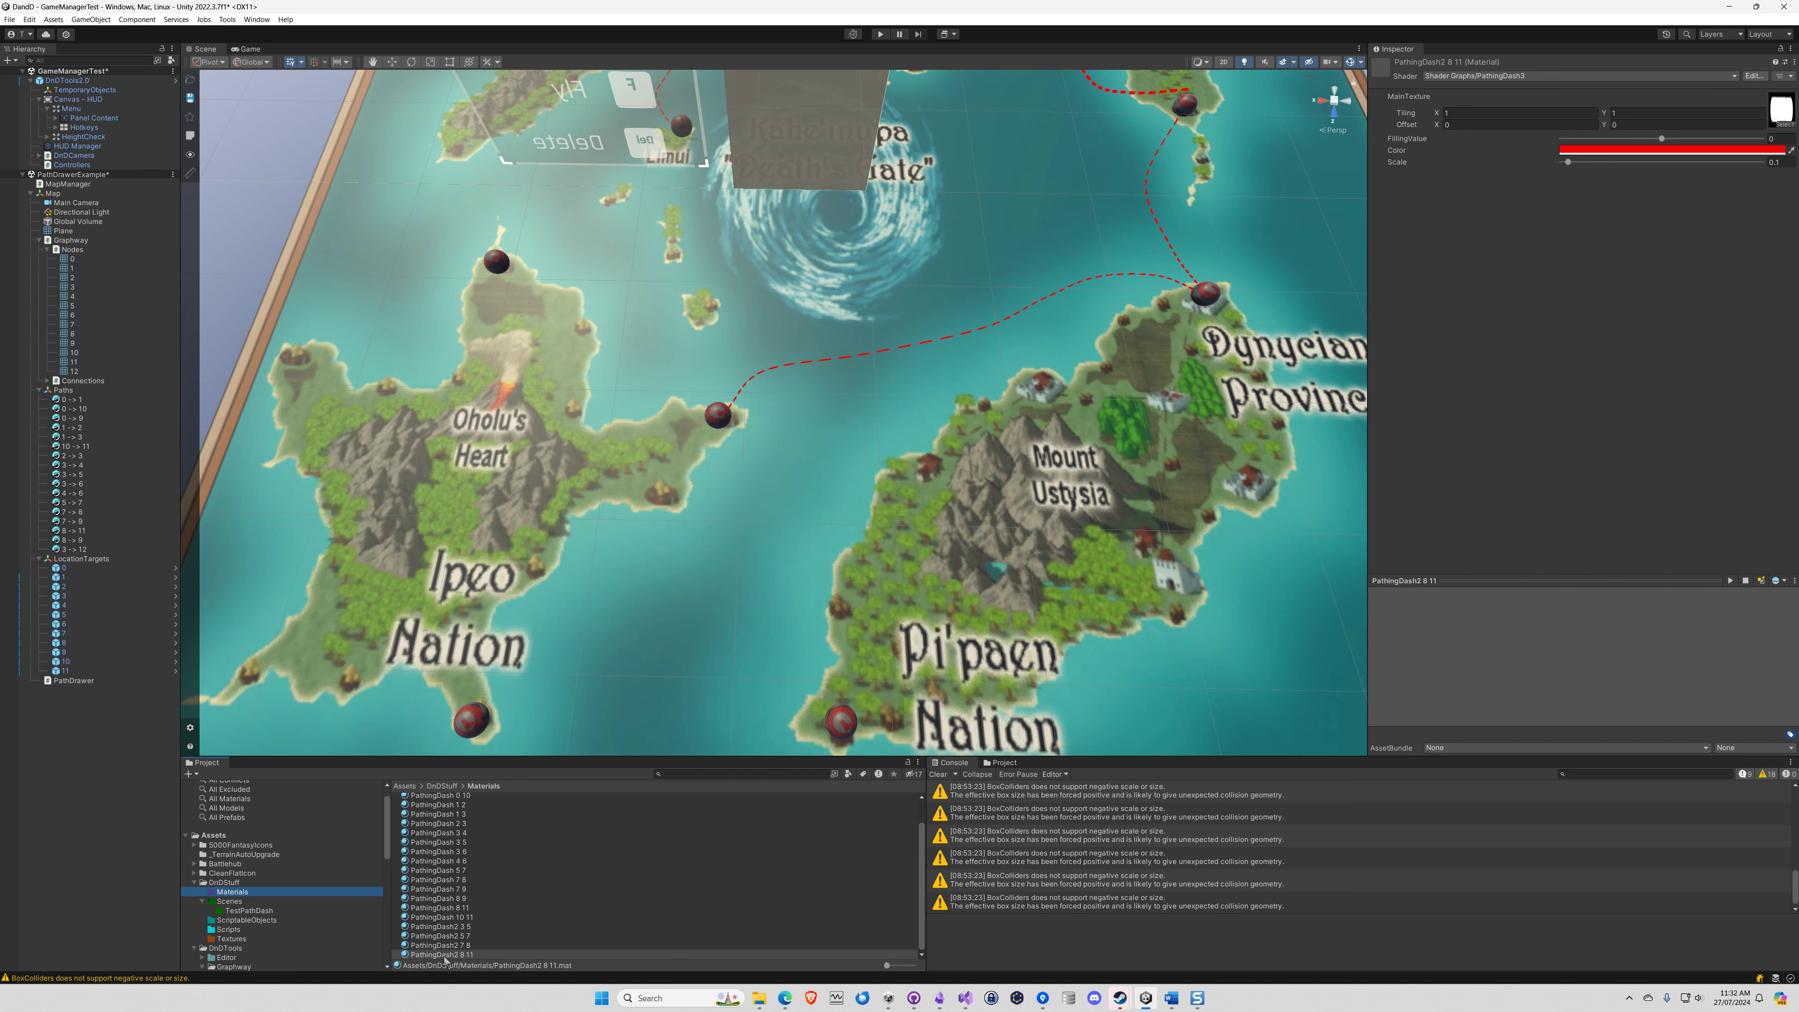
pyautogui.click(439, 956)
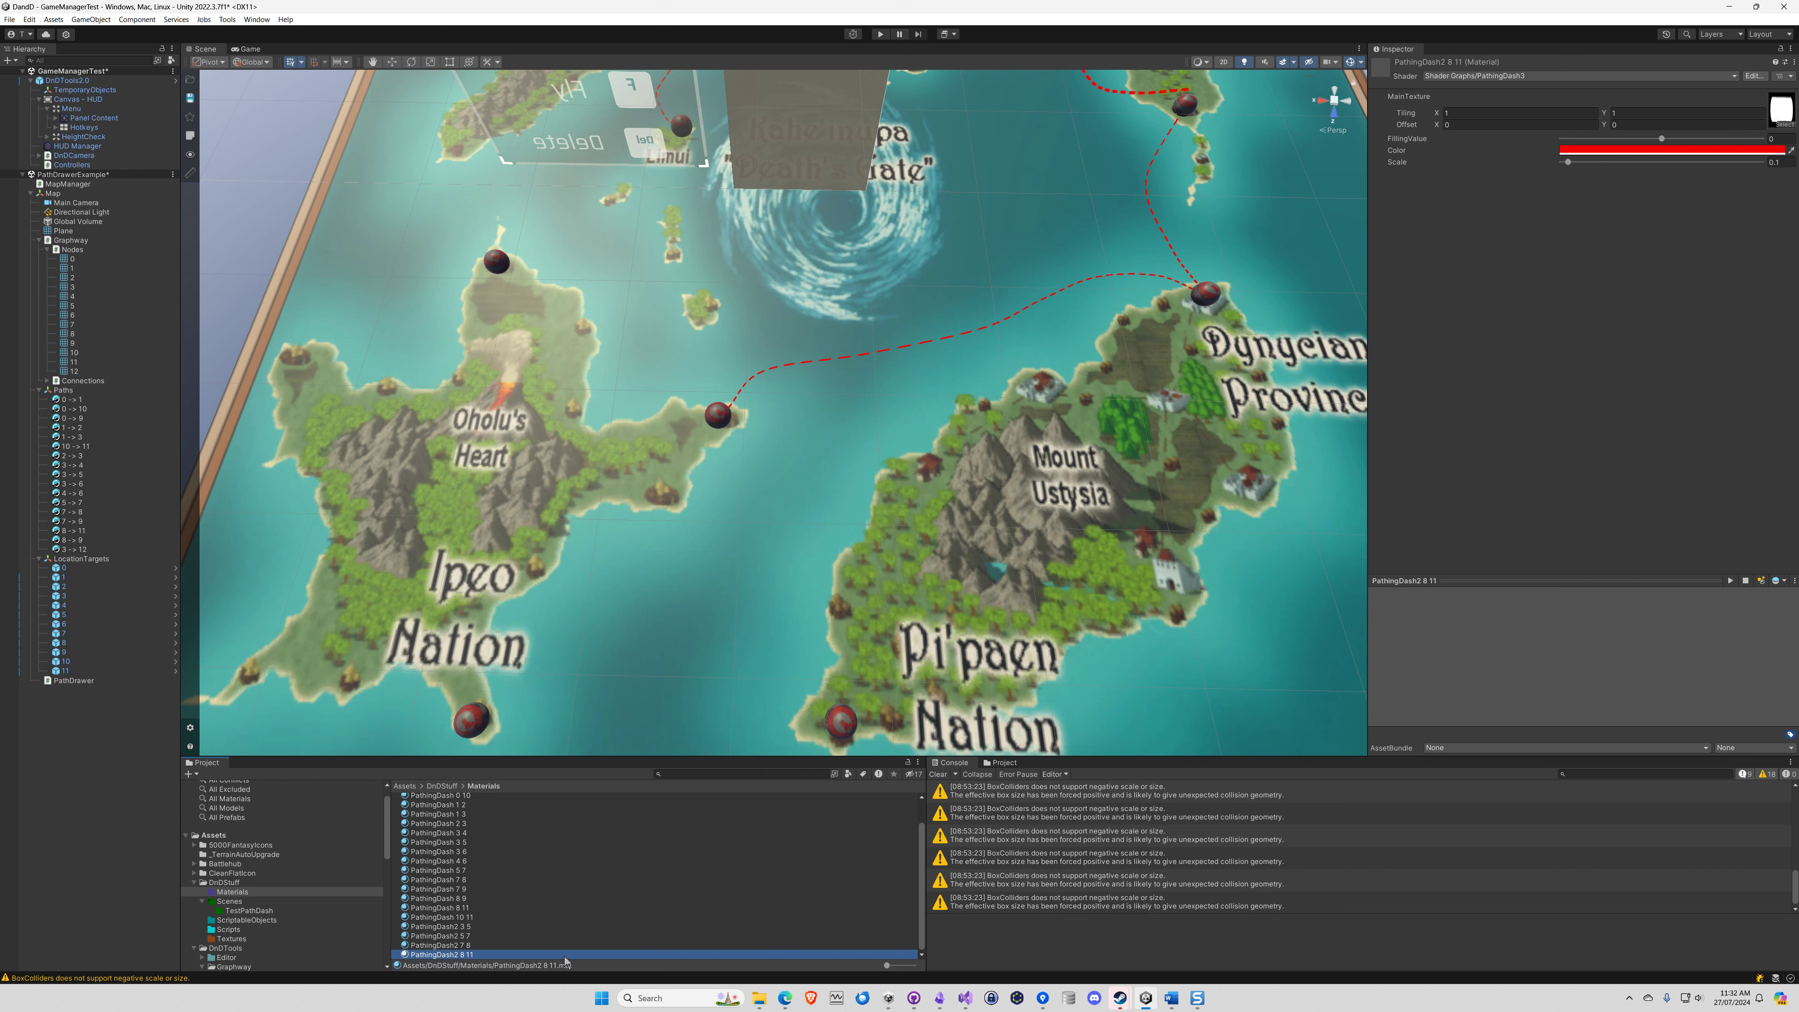
pyautogui.hotkey('ctrl', 'd')
pyautogui.click(482, 956)
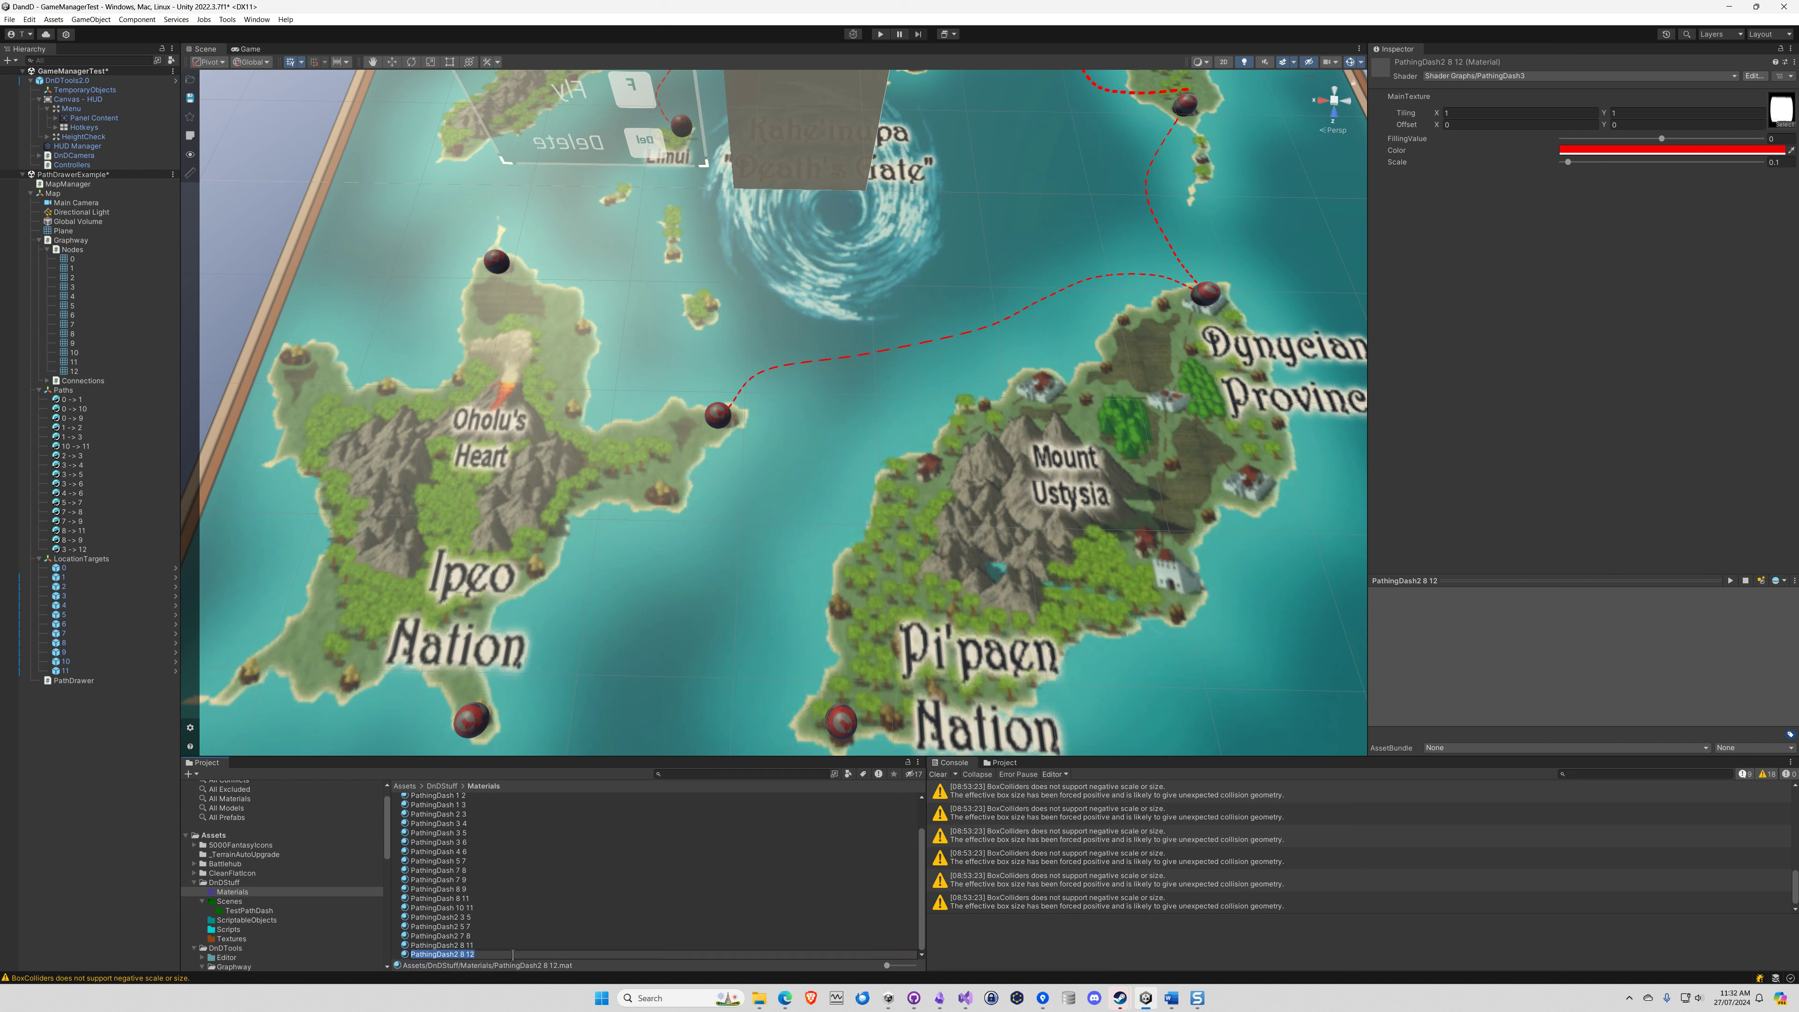
pyautogui.click(512, 955)
pyautogui.press('Return')
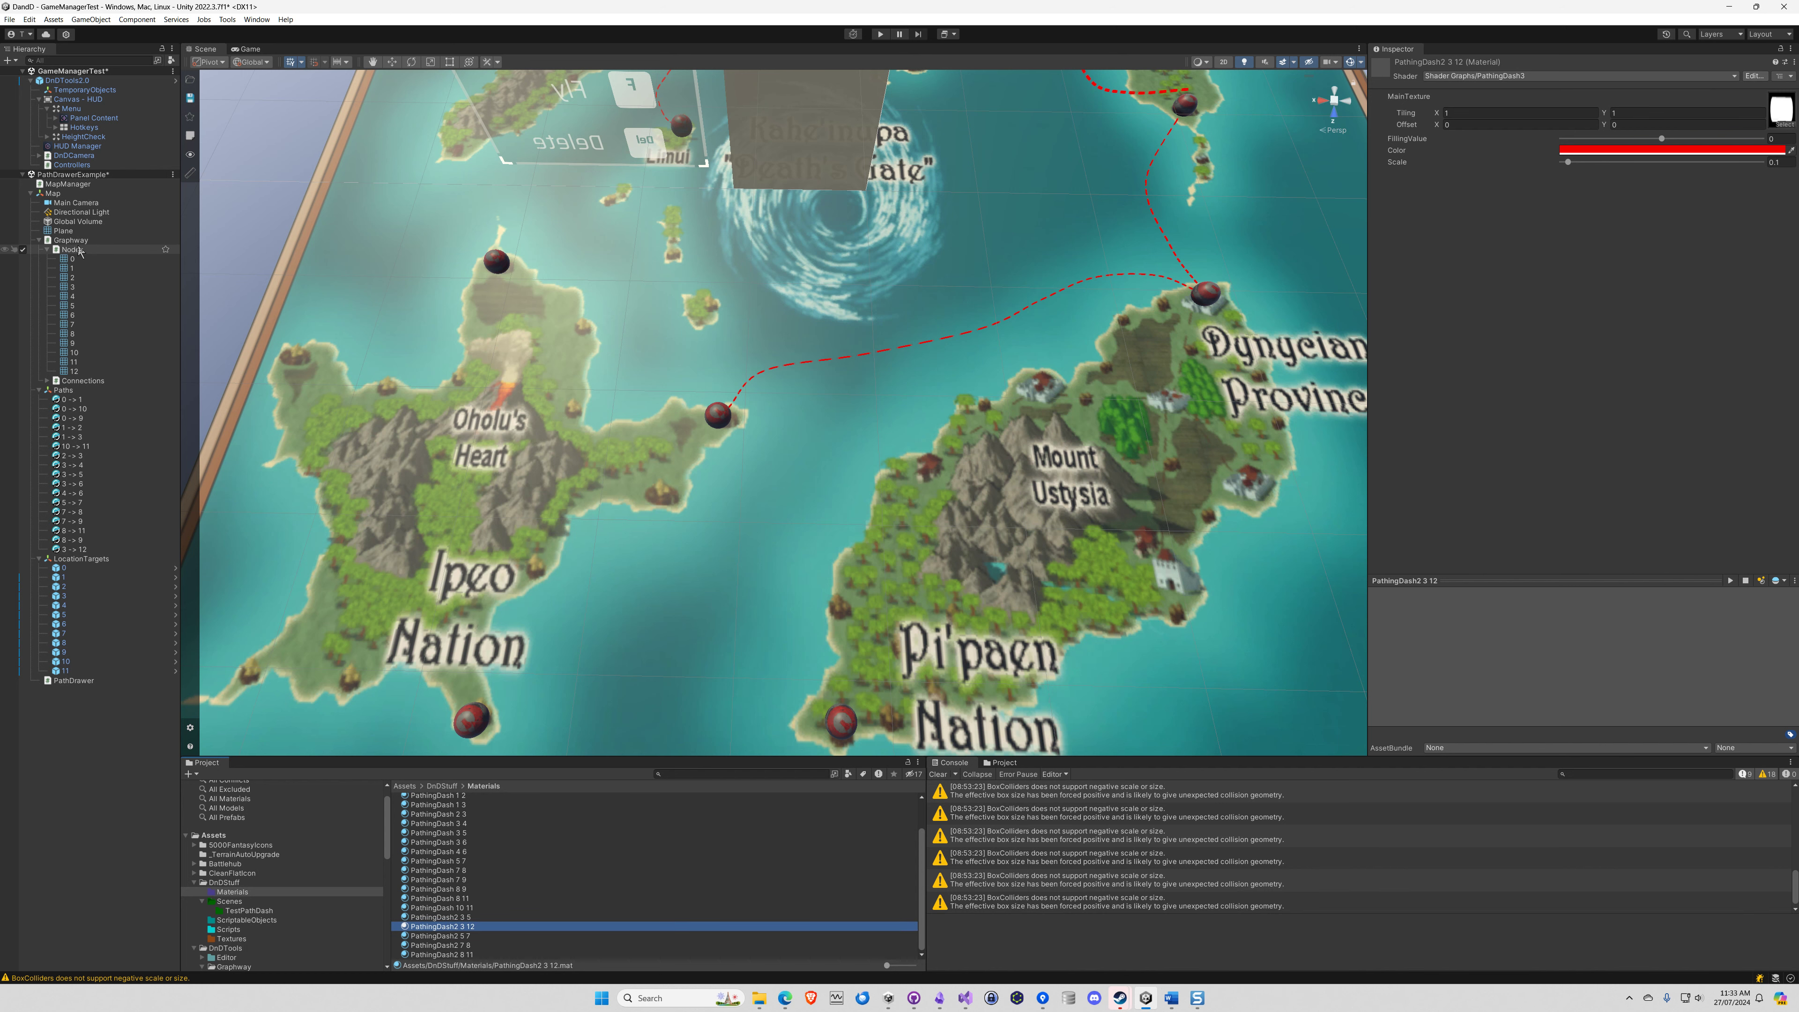
# Reveal the children of Graphway's Connections object, then duplicate the PathingDash2 3 12 material and rename the copy PathingDash2 5 12
pyautogui.click(48, 381)
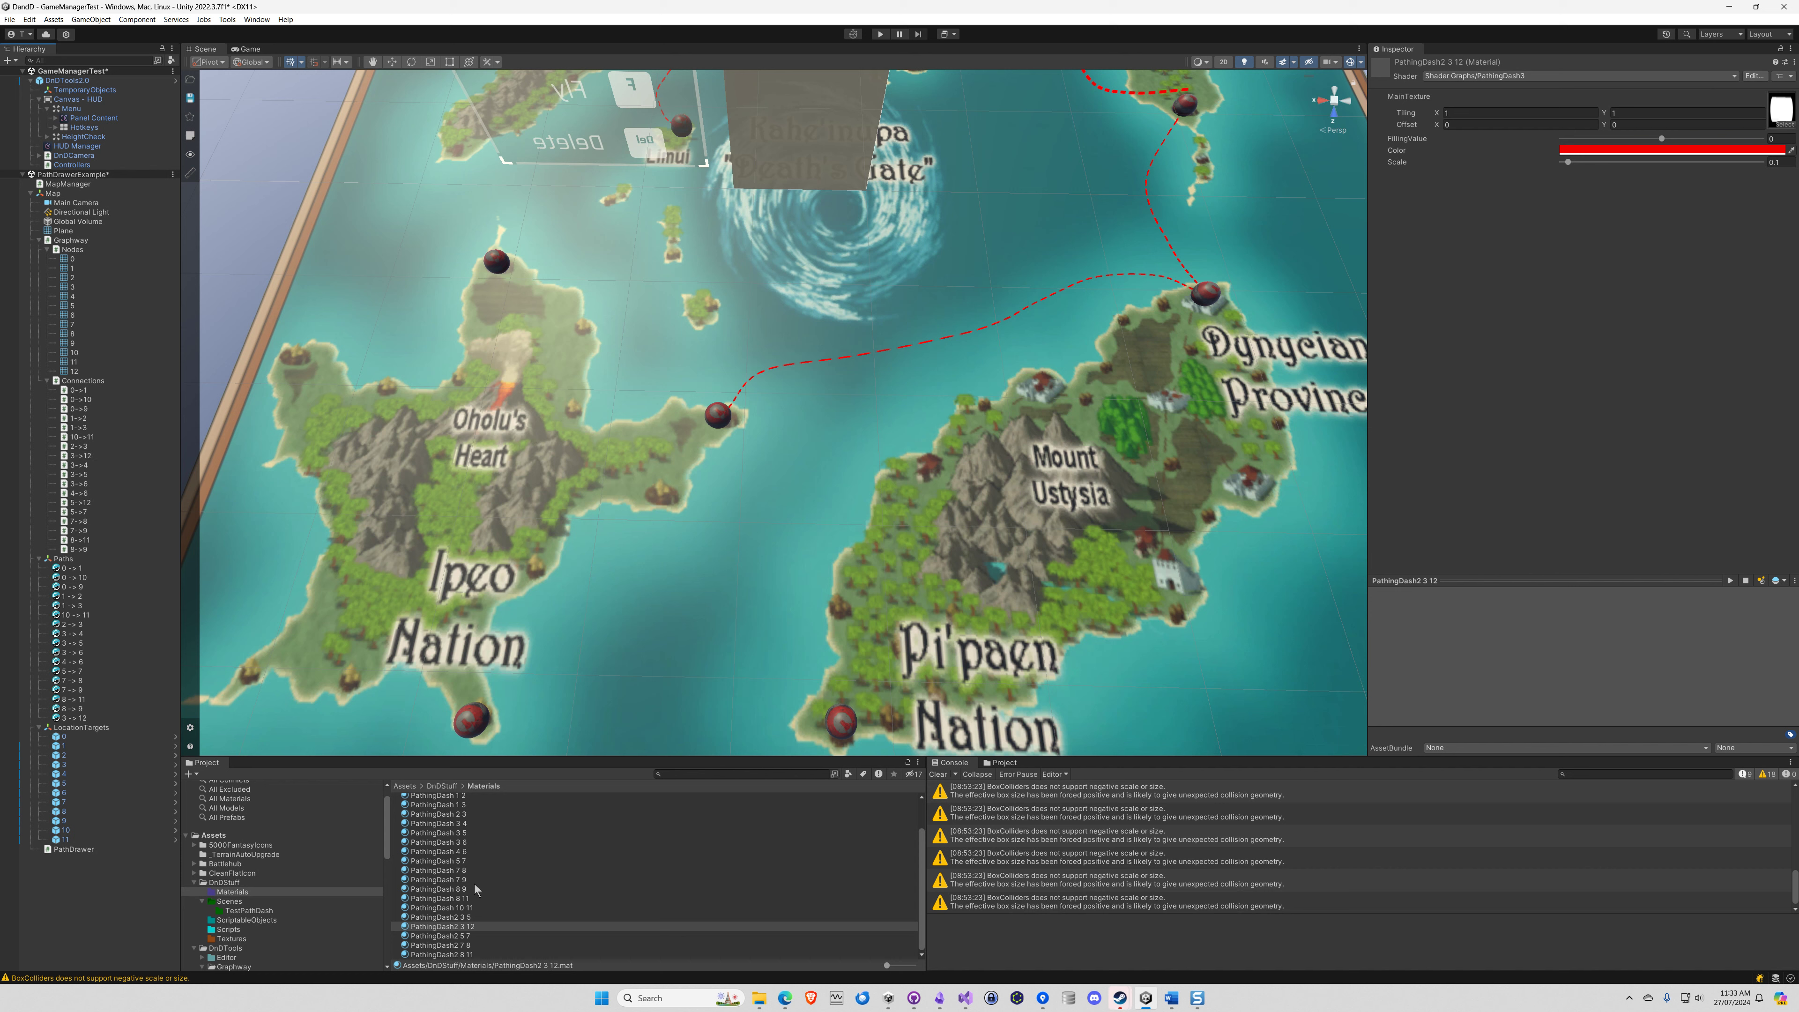
pyautogui.click(425, 927)
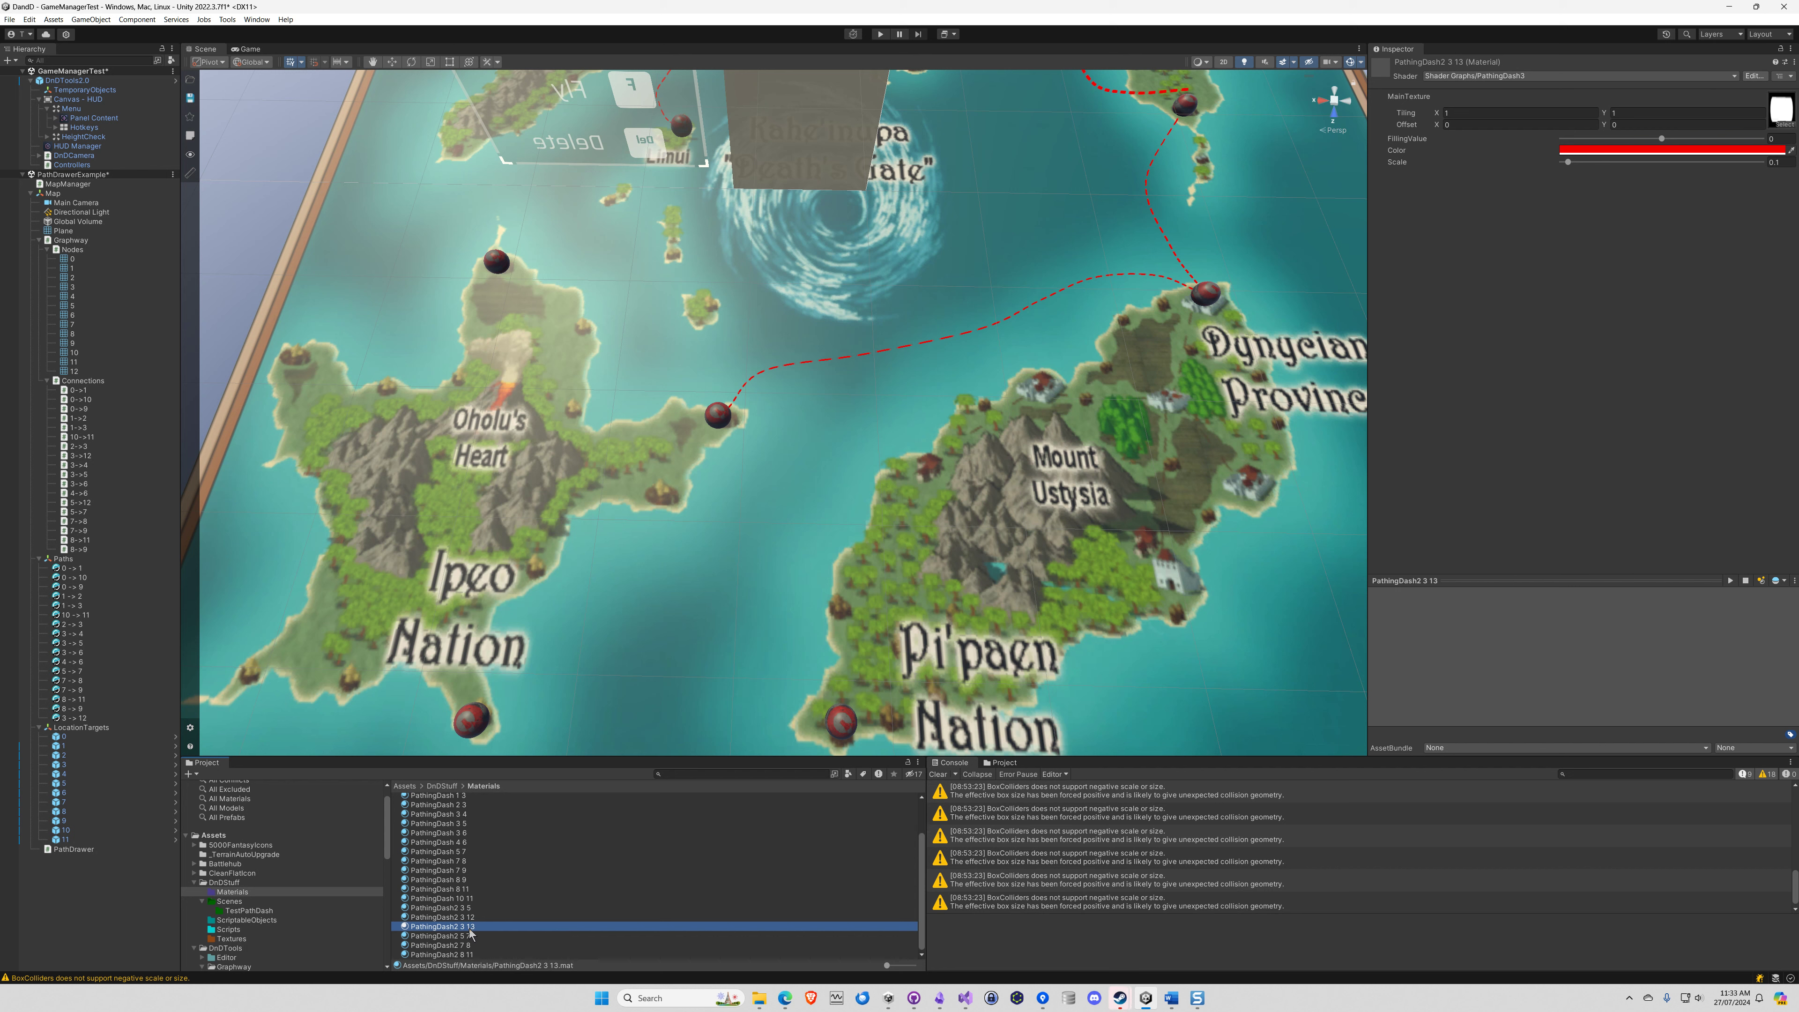
pyautogui.click(463, 928)
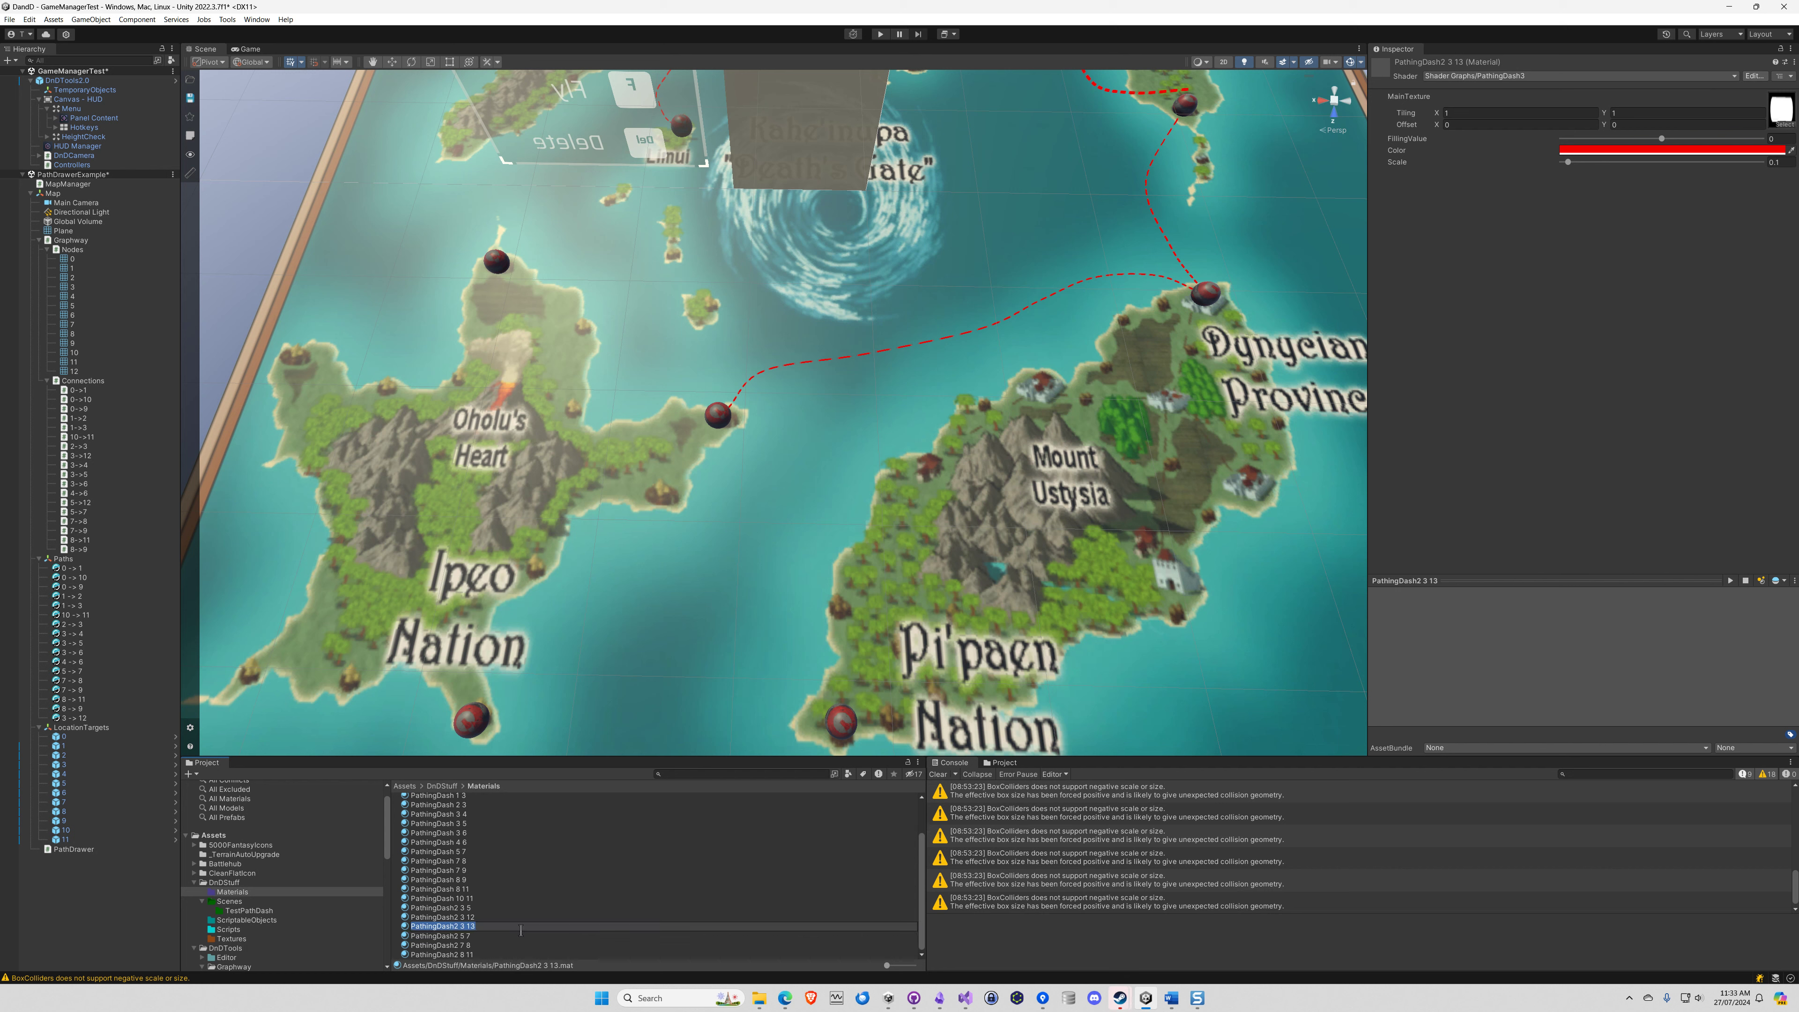
pyautogui.moveTo(461, 926); pyautogui.dragTo(495, 934)
pyautogui.write('5 12')
pyautogui.press('Return')
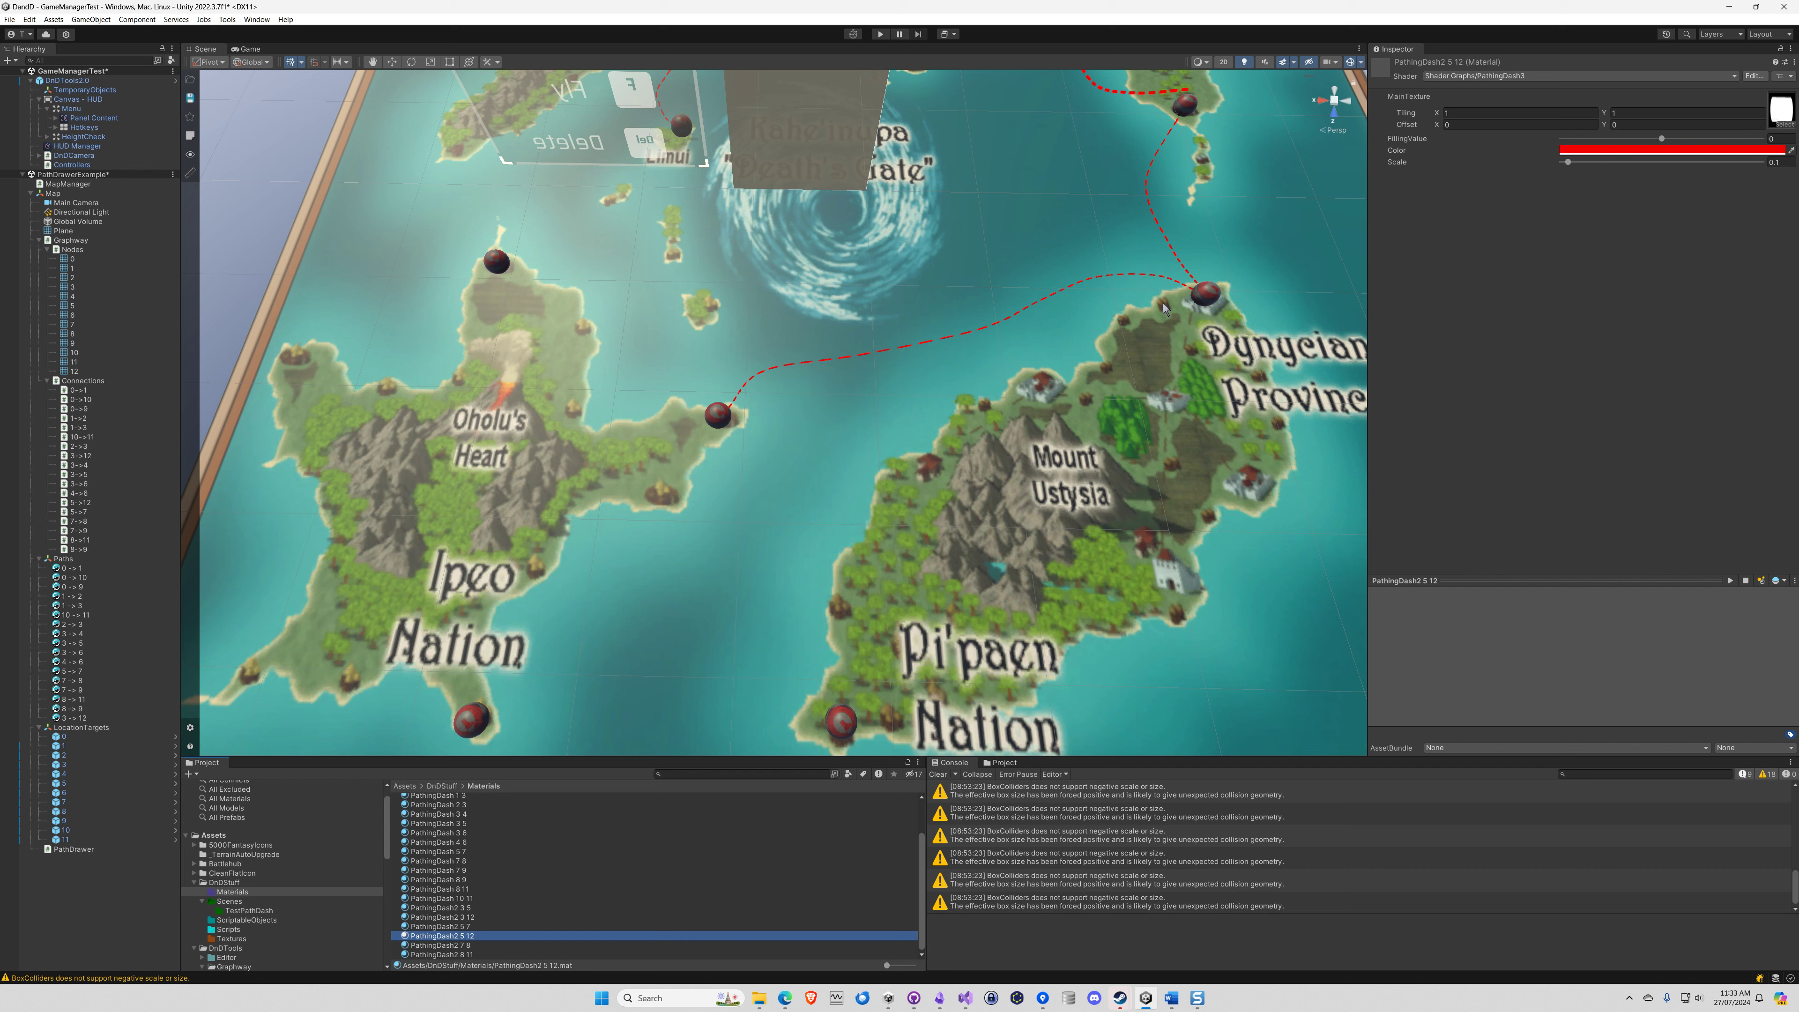
# Assign the PathingDash2 3 12 material to Element 0 of the 3 -> 12 spline's Mesh Renderer
pyautogui.click(470, 918)
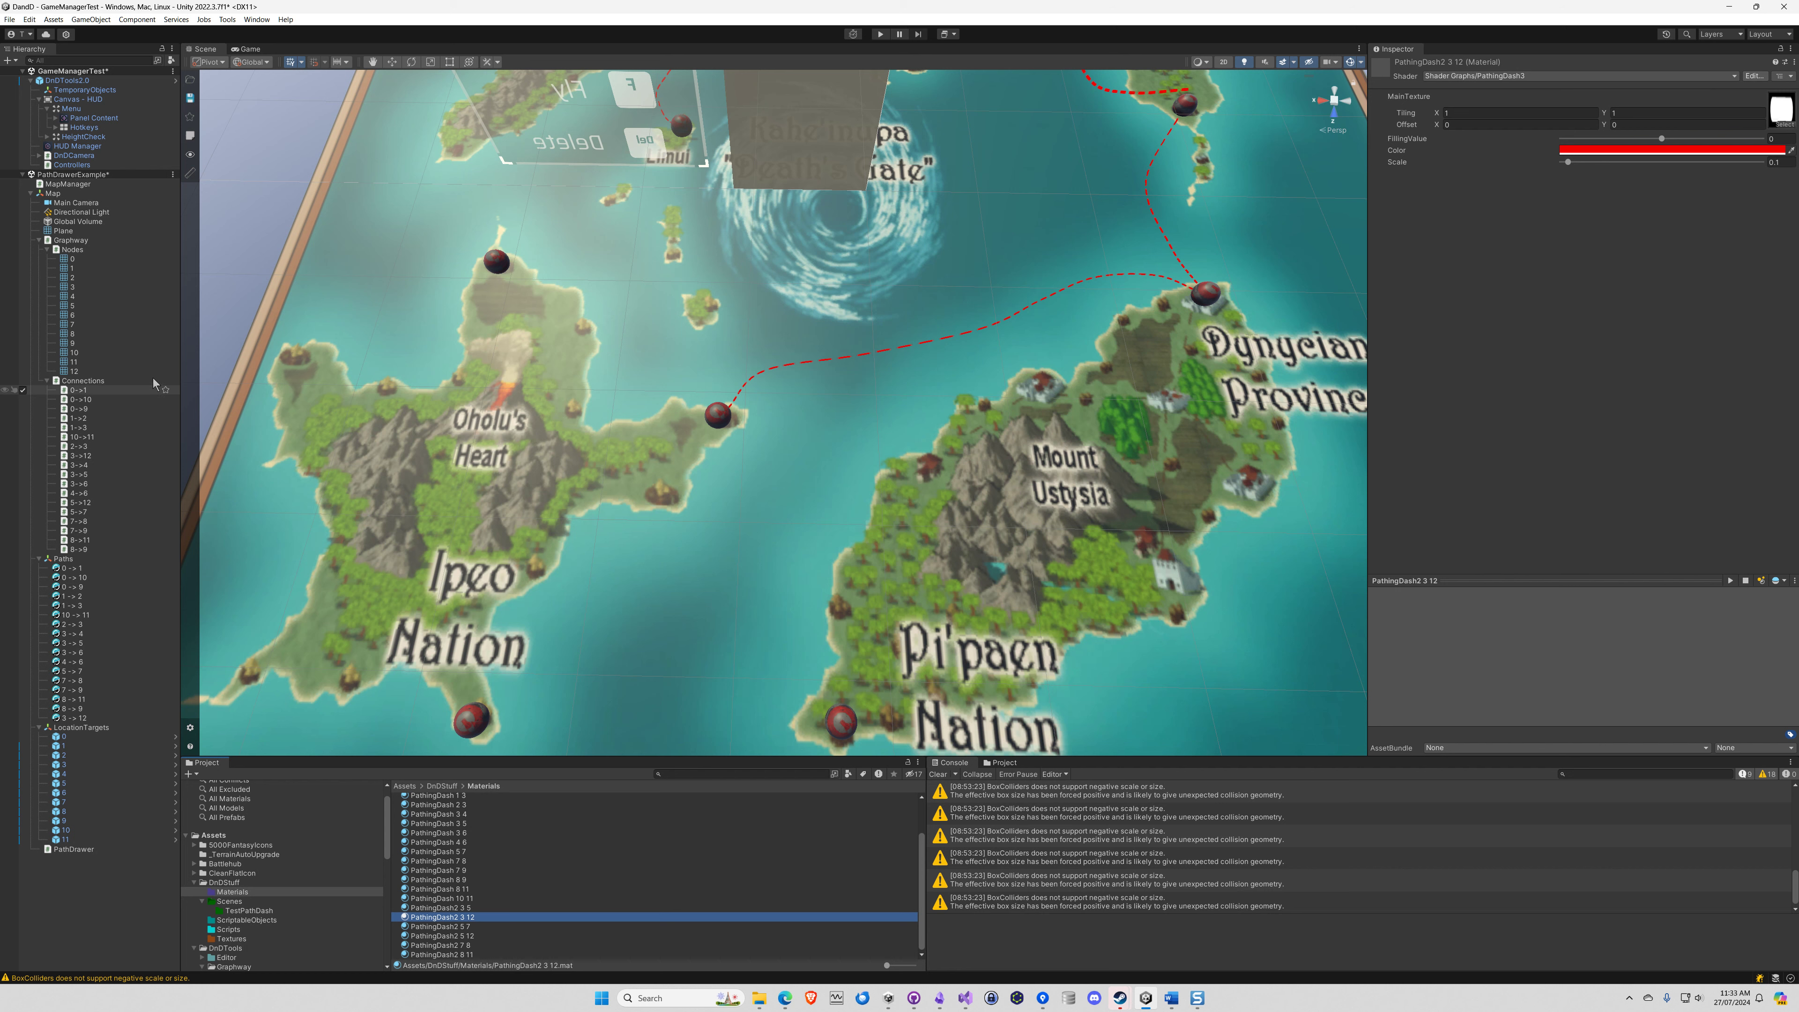
pyautogui.click(74, 718)
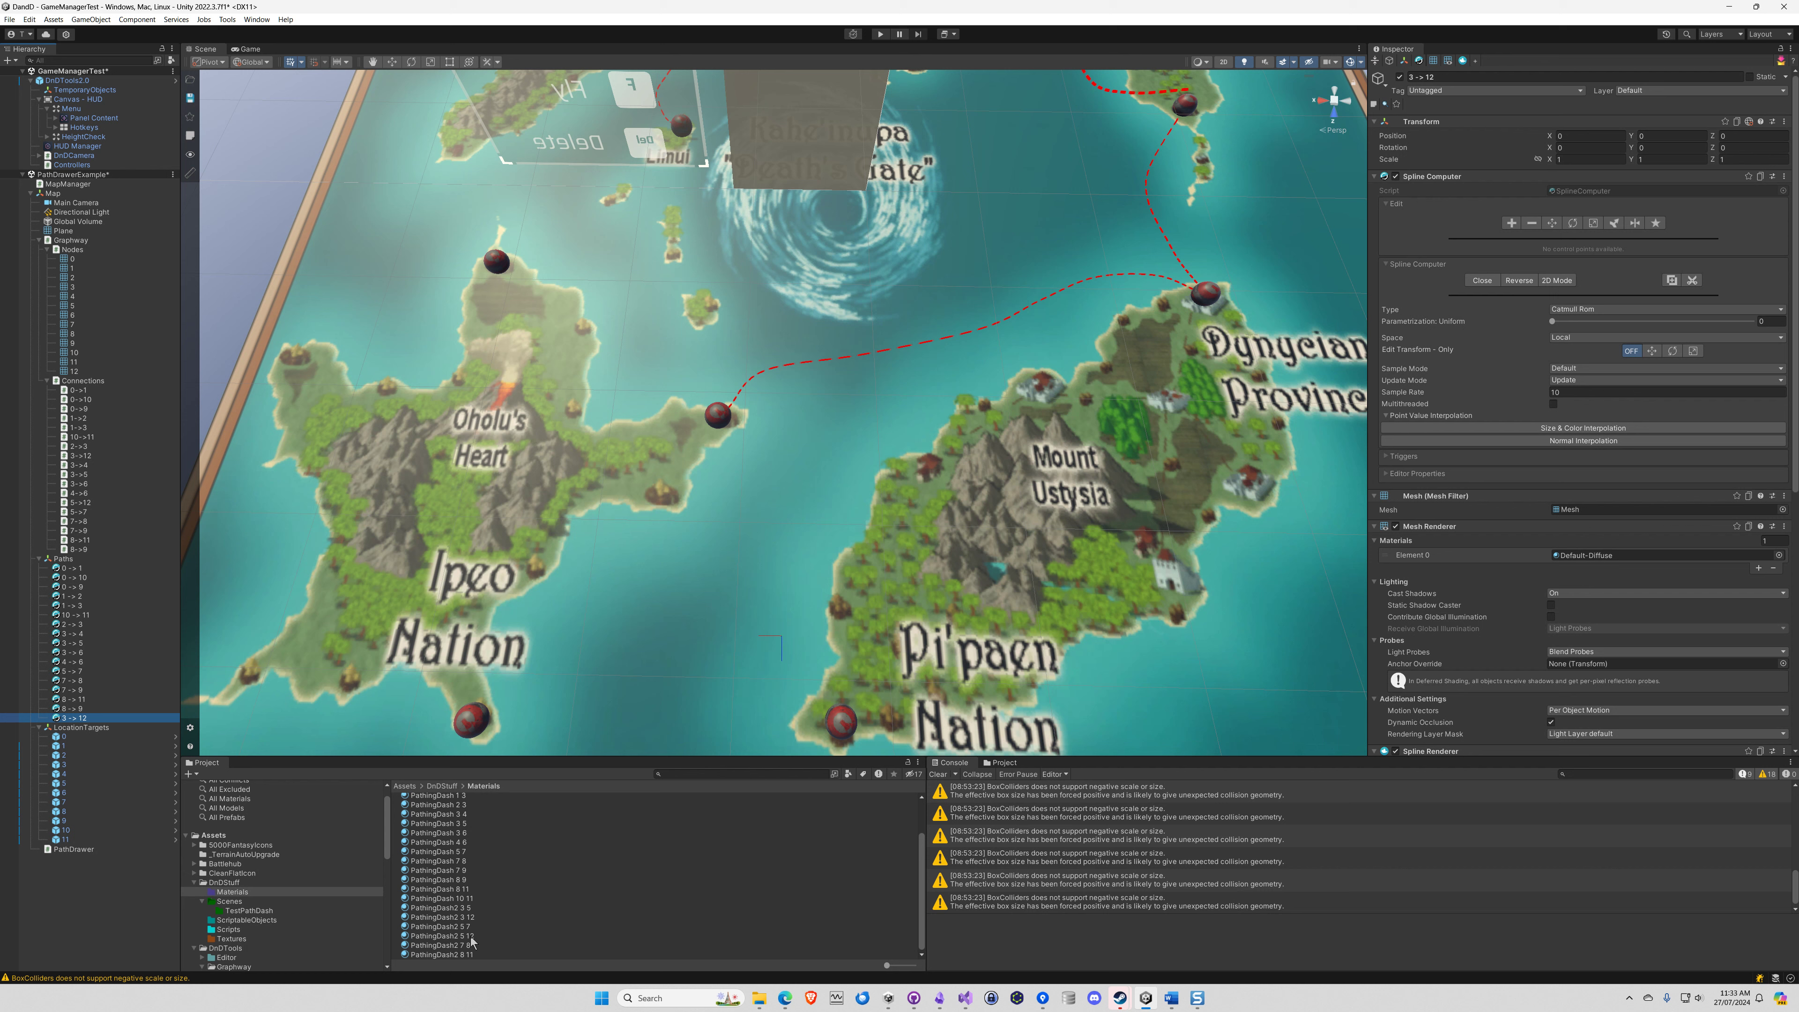
pyautogui.moveTo(463, 917); pyautogui.dragTo(1629, 558)
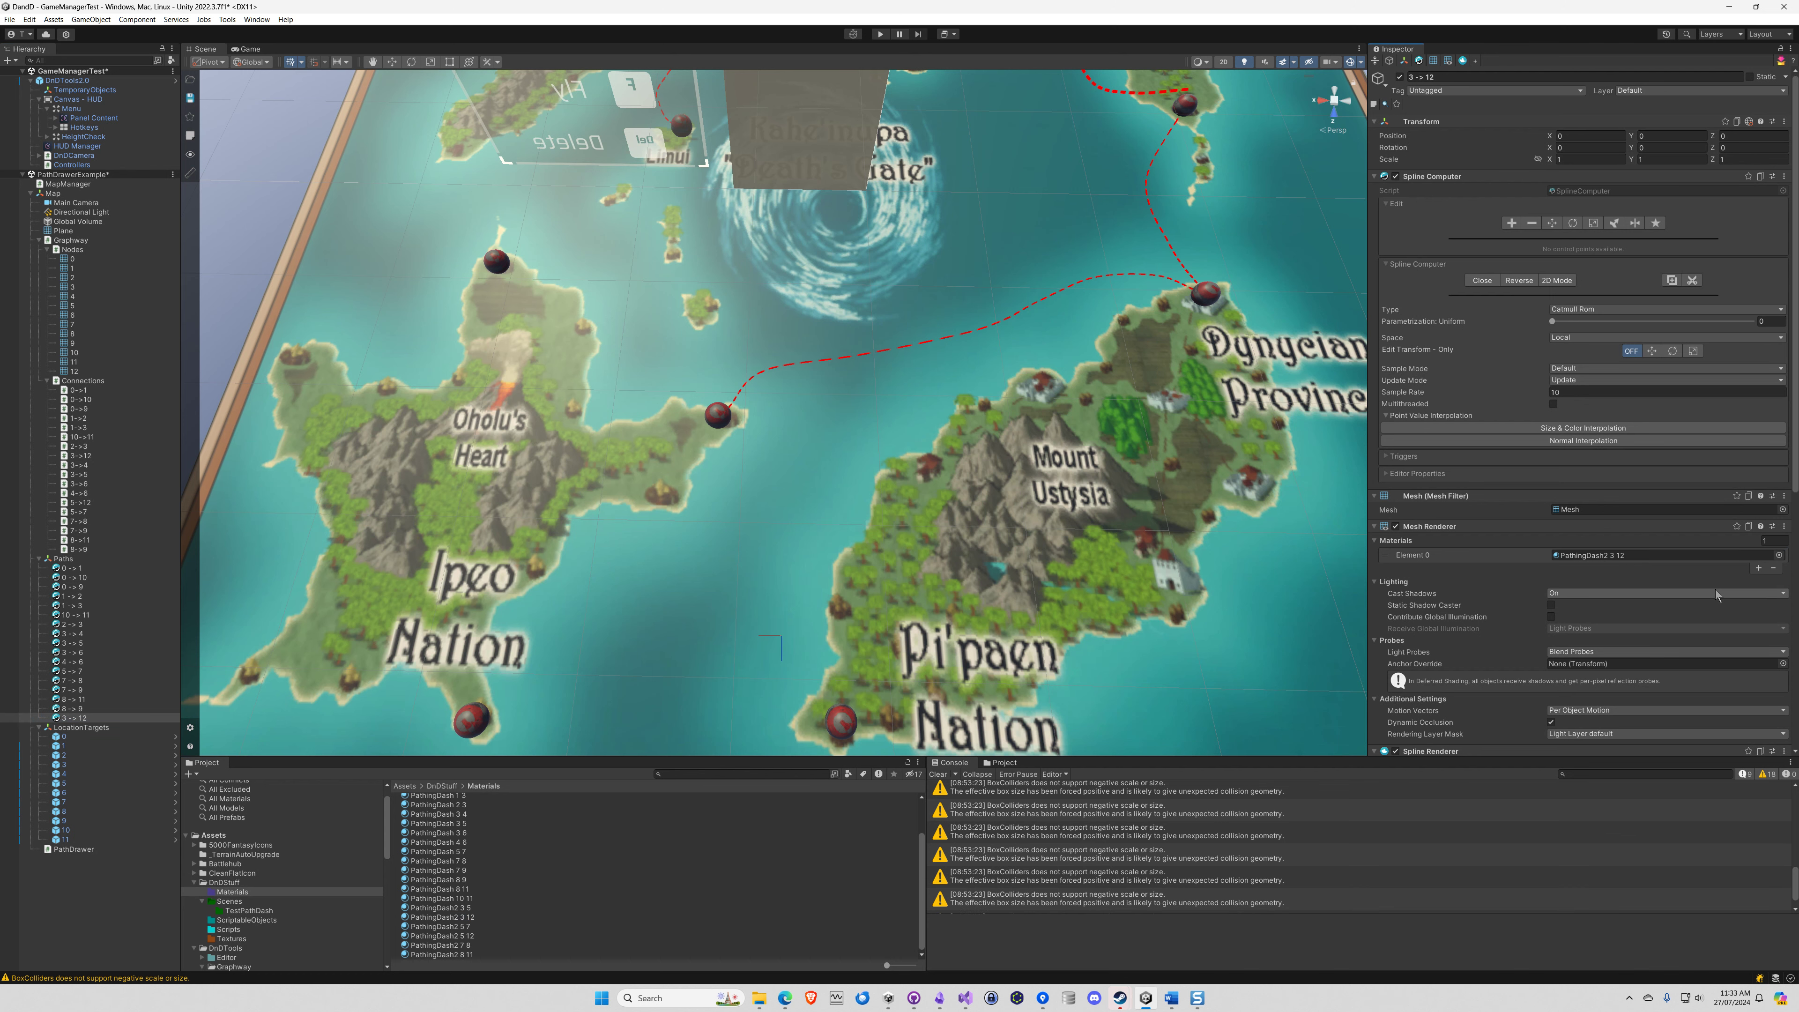
# Expand the PathingDash2 3 12 material on the 3 -> 12 spline to examine its shader properties
pyautogui.moveTo(1797, 480); pyautogui.dragTo(1793, 767)
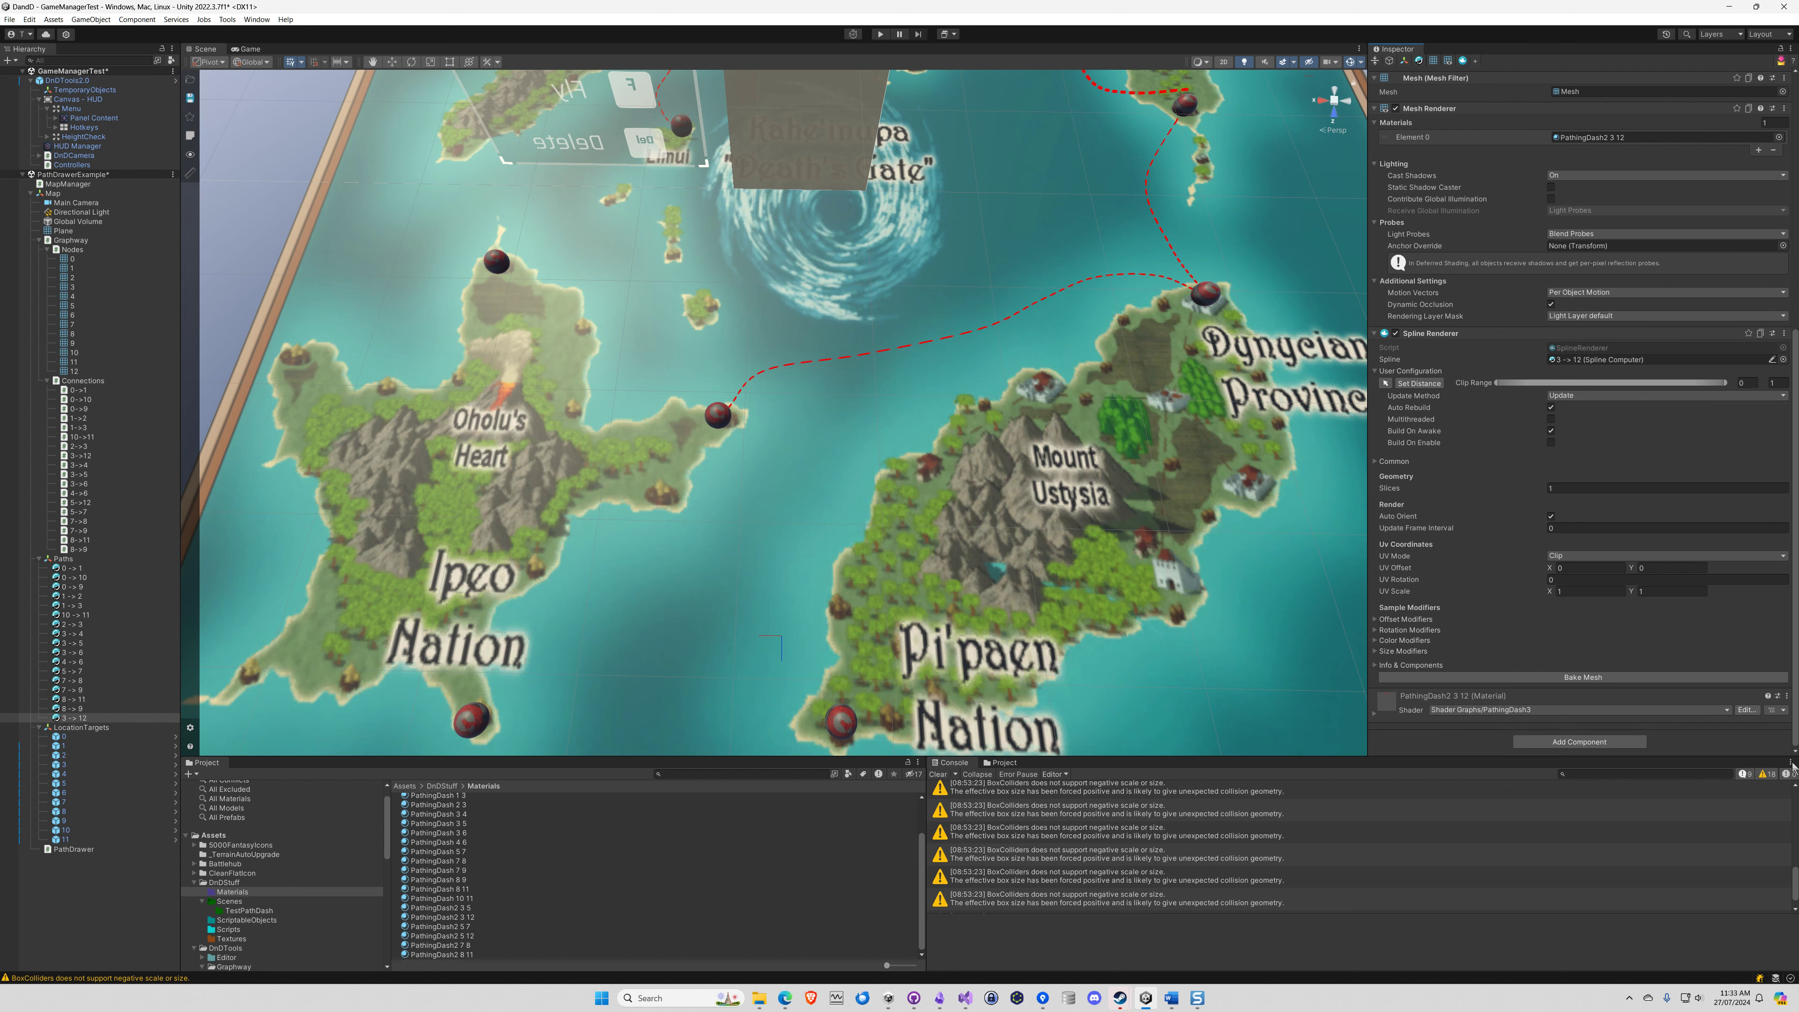
pyautogui.click(1375, 714)
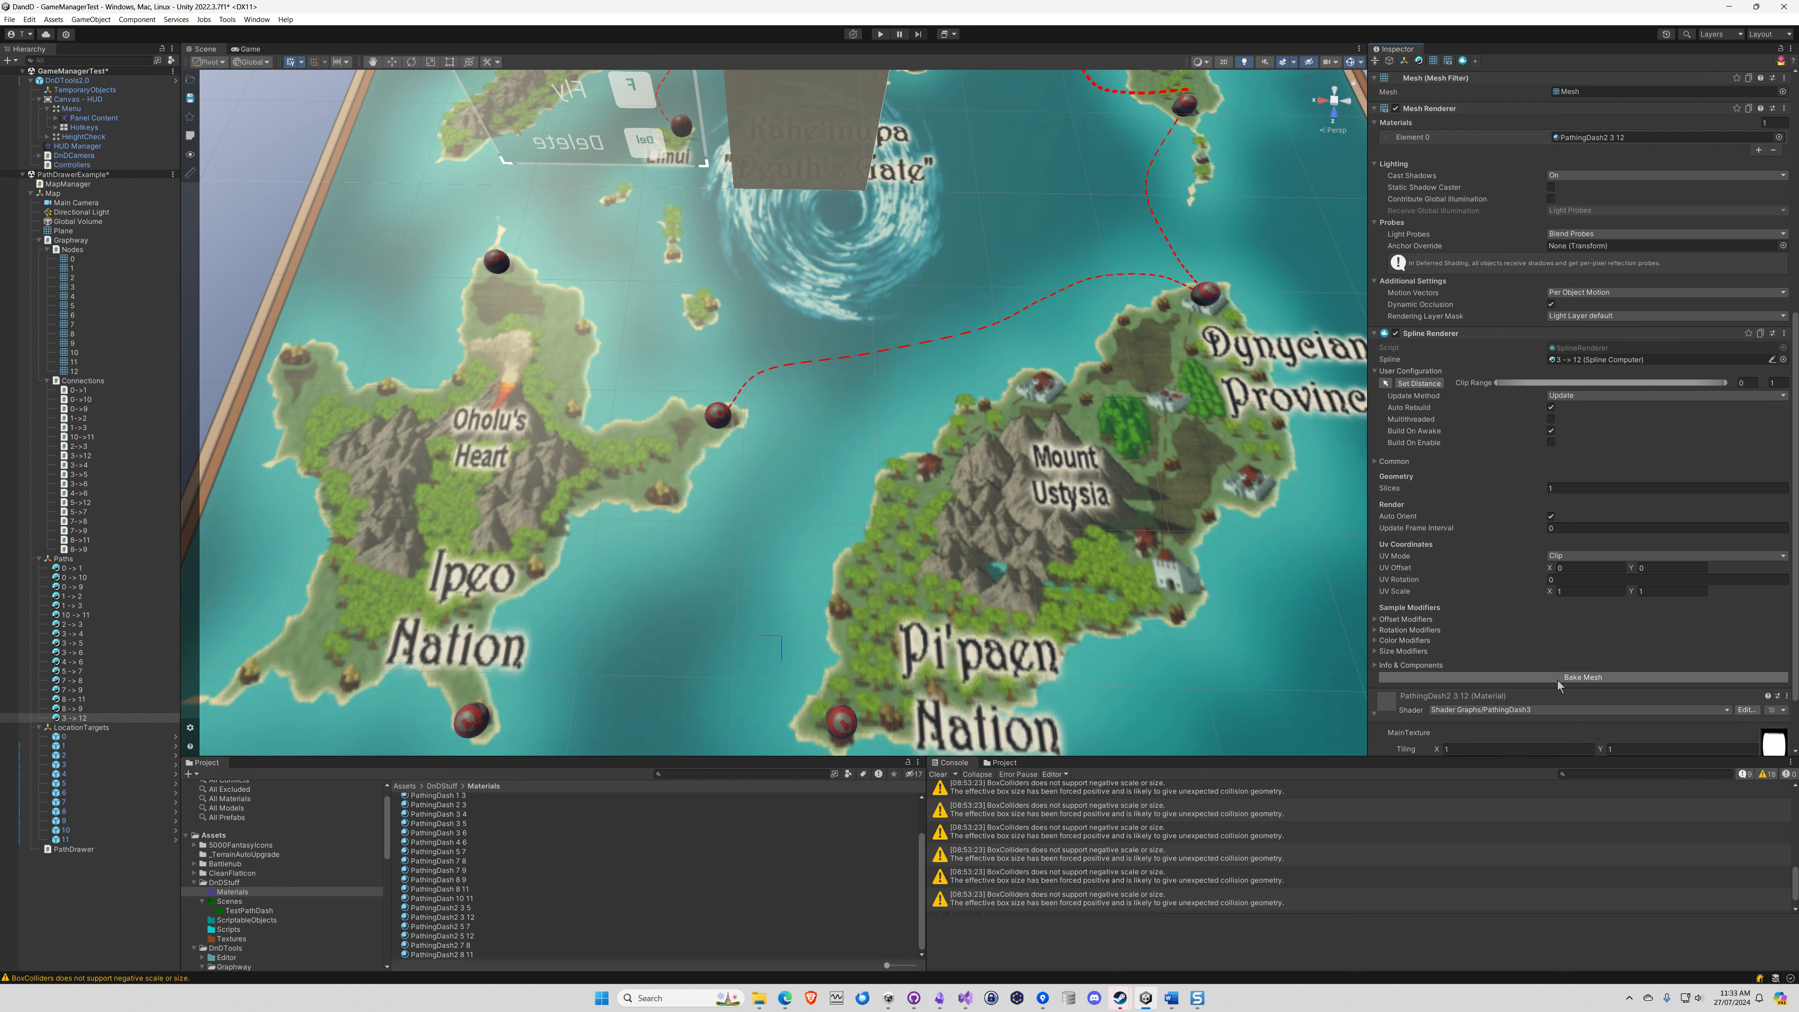
pyautogui.scroll(-3, 1672, 682)
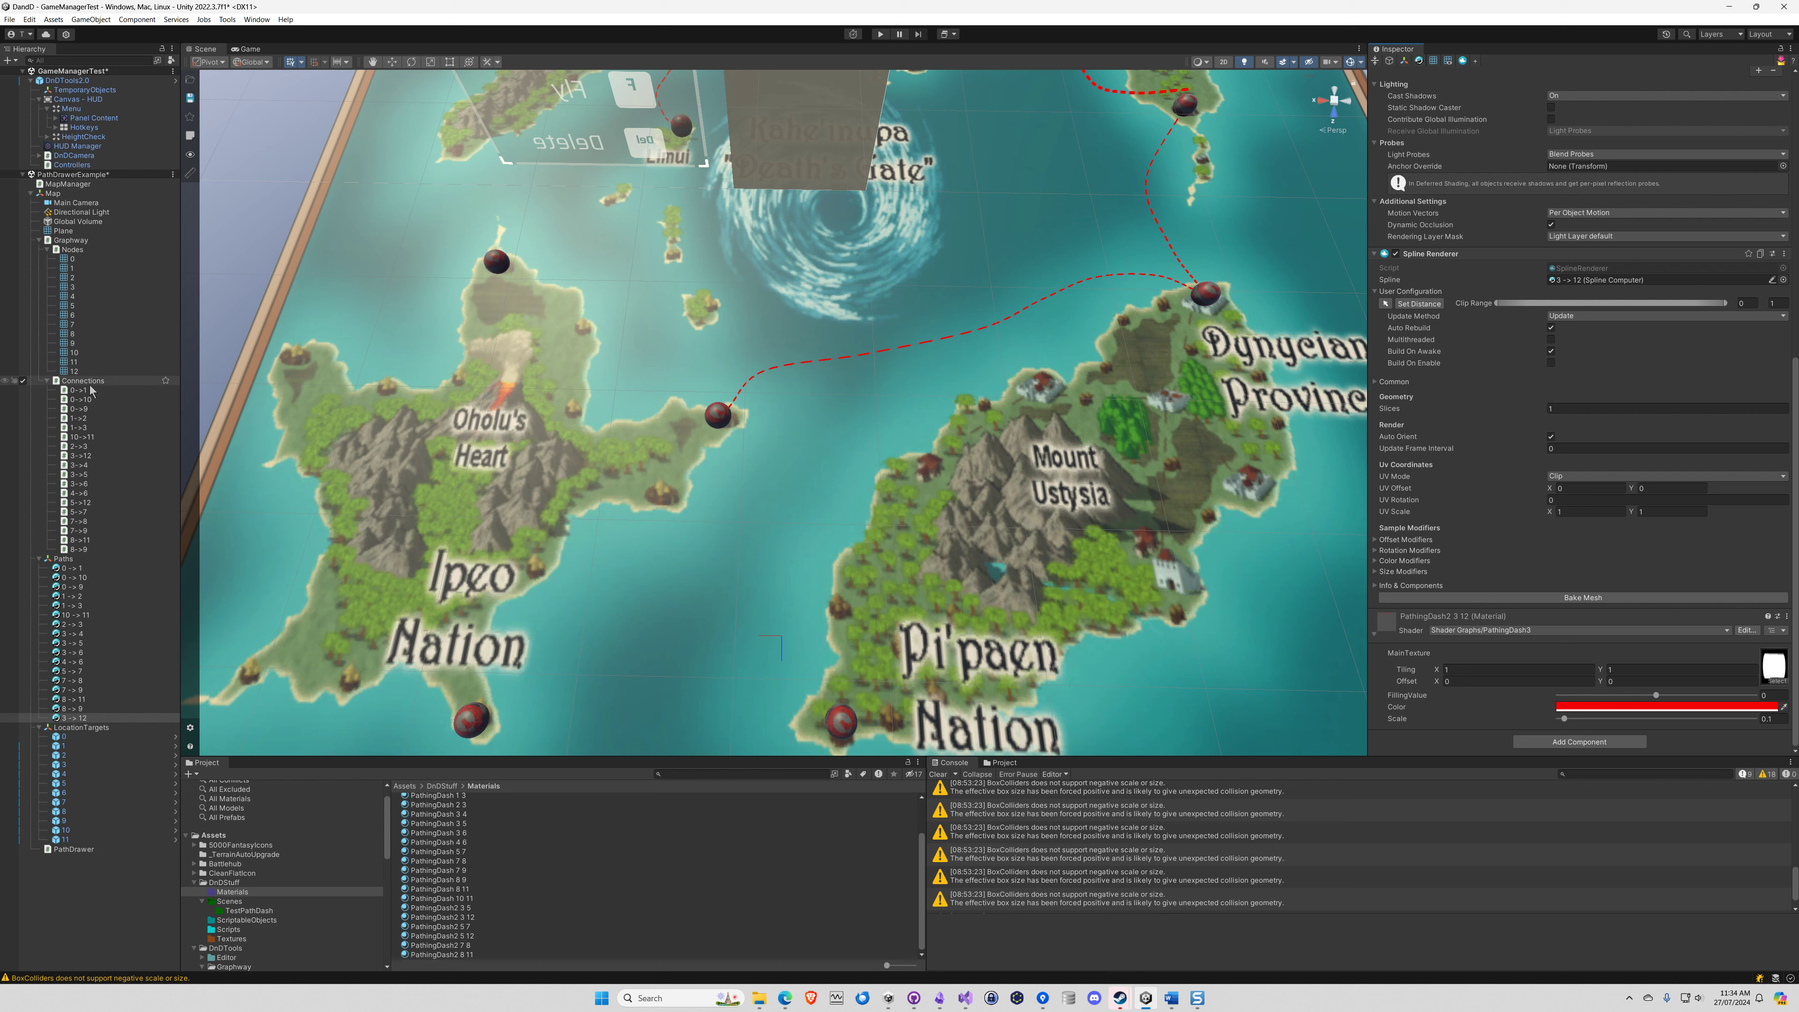
# Create a new spline as a child of the Paths object and name it 5 -> 12
pyautogui.rightClick(64, 560)
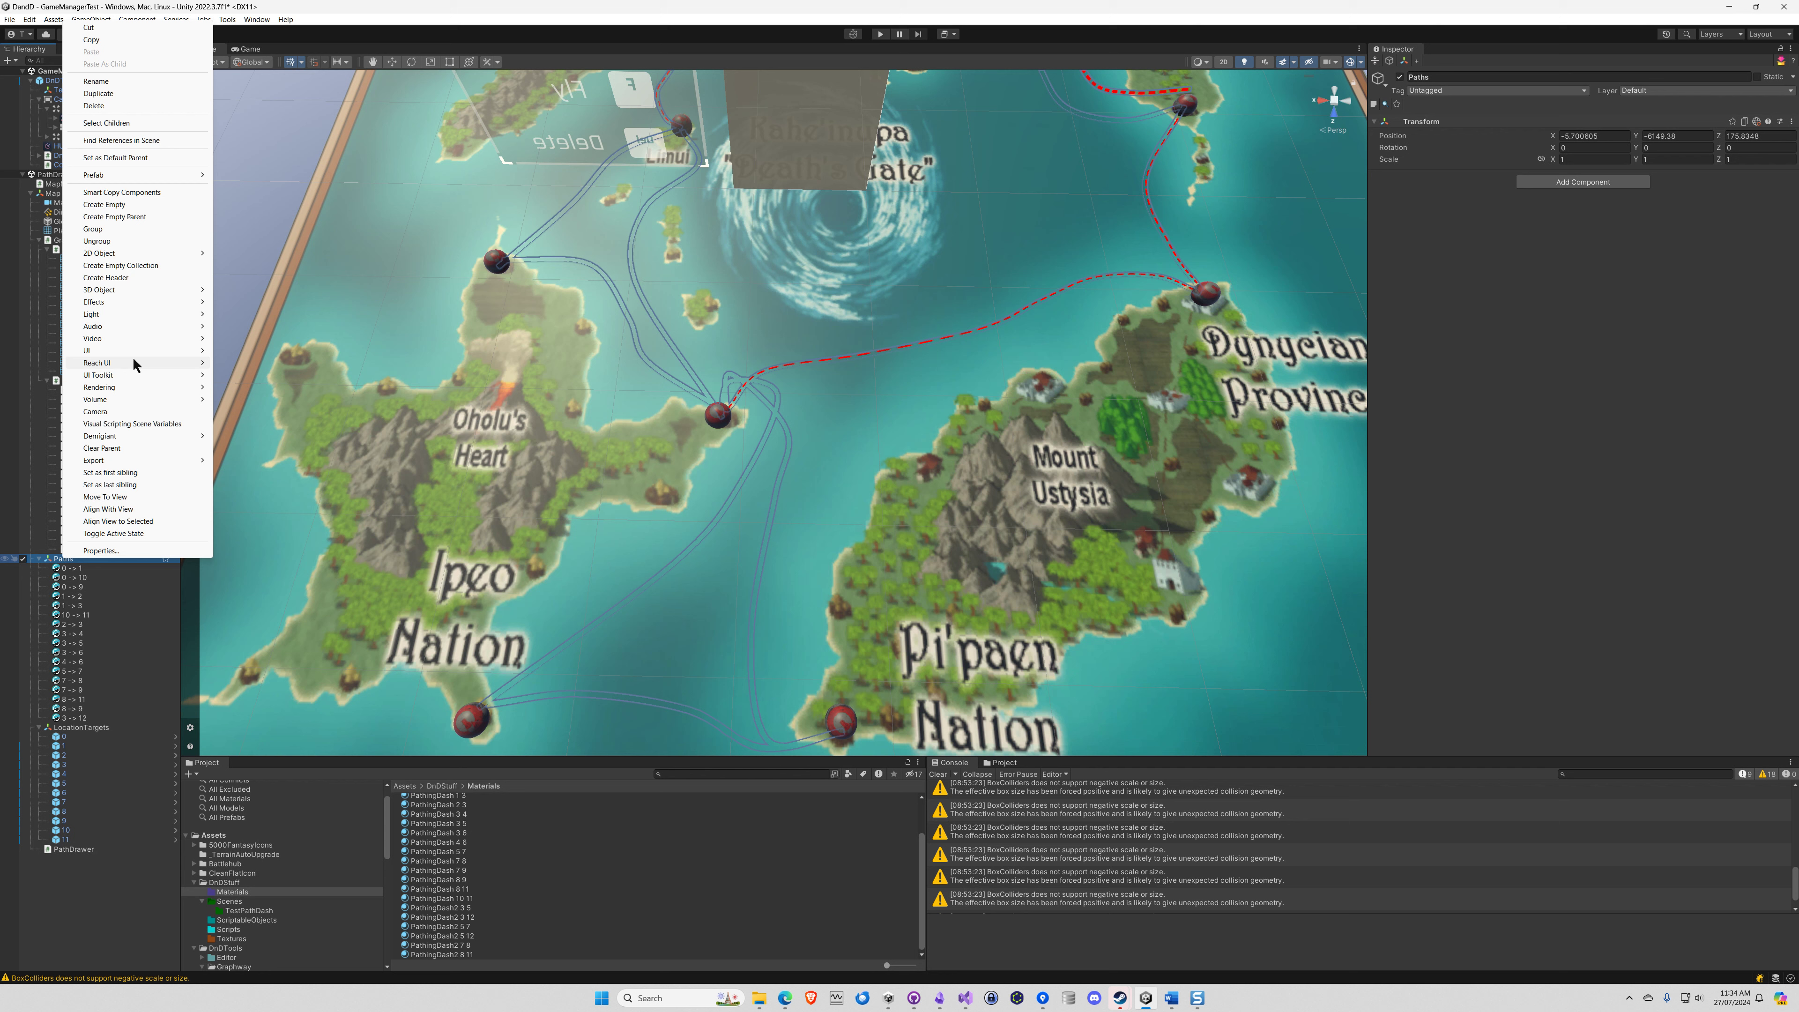
pyautogui.moveTo(131, 364)
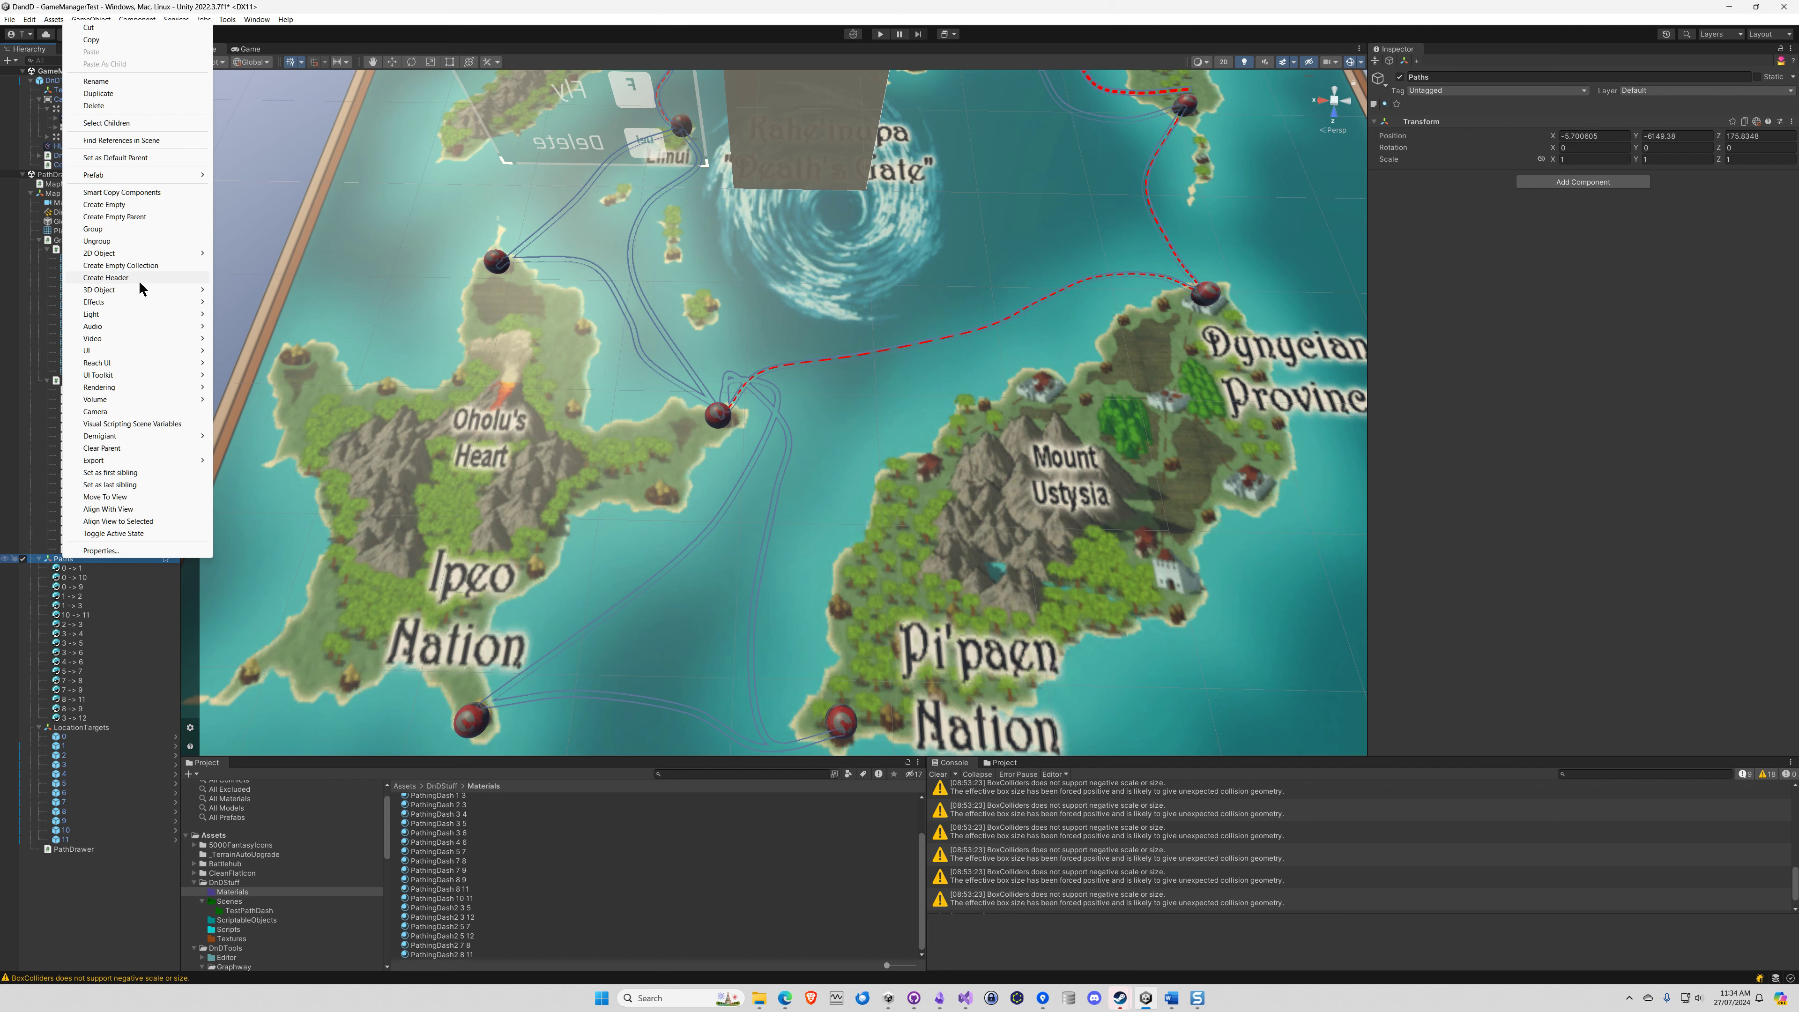
pyautogui.moveTo(141, 294)
pyautogui.click(274, 395)
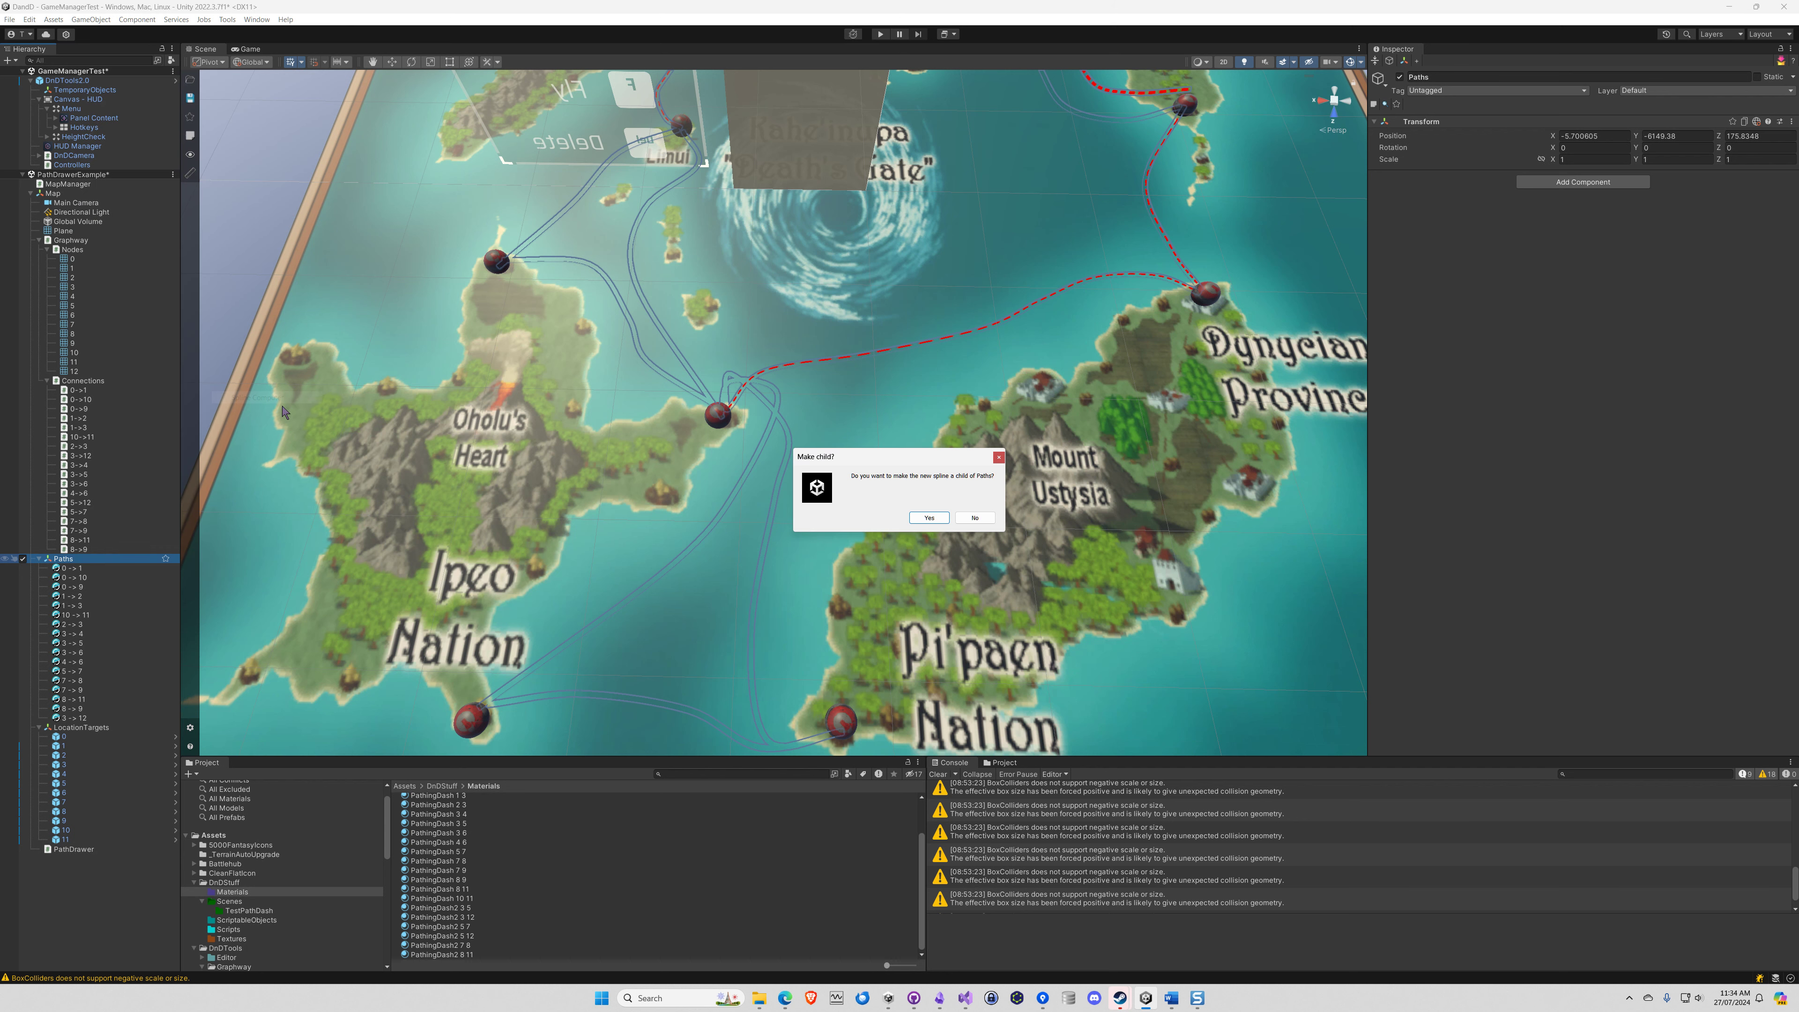
pyautogui.click(929, 518)
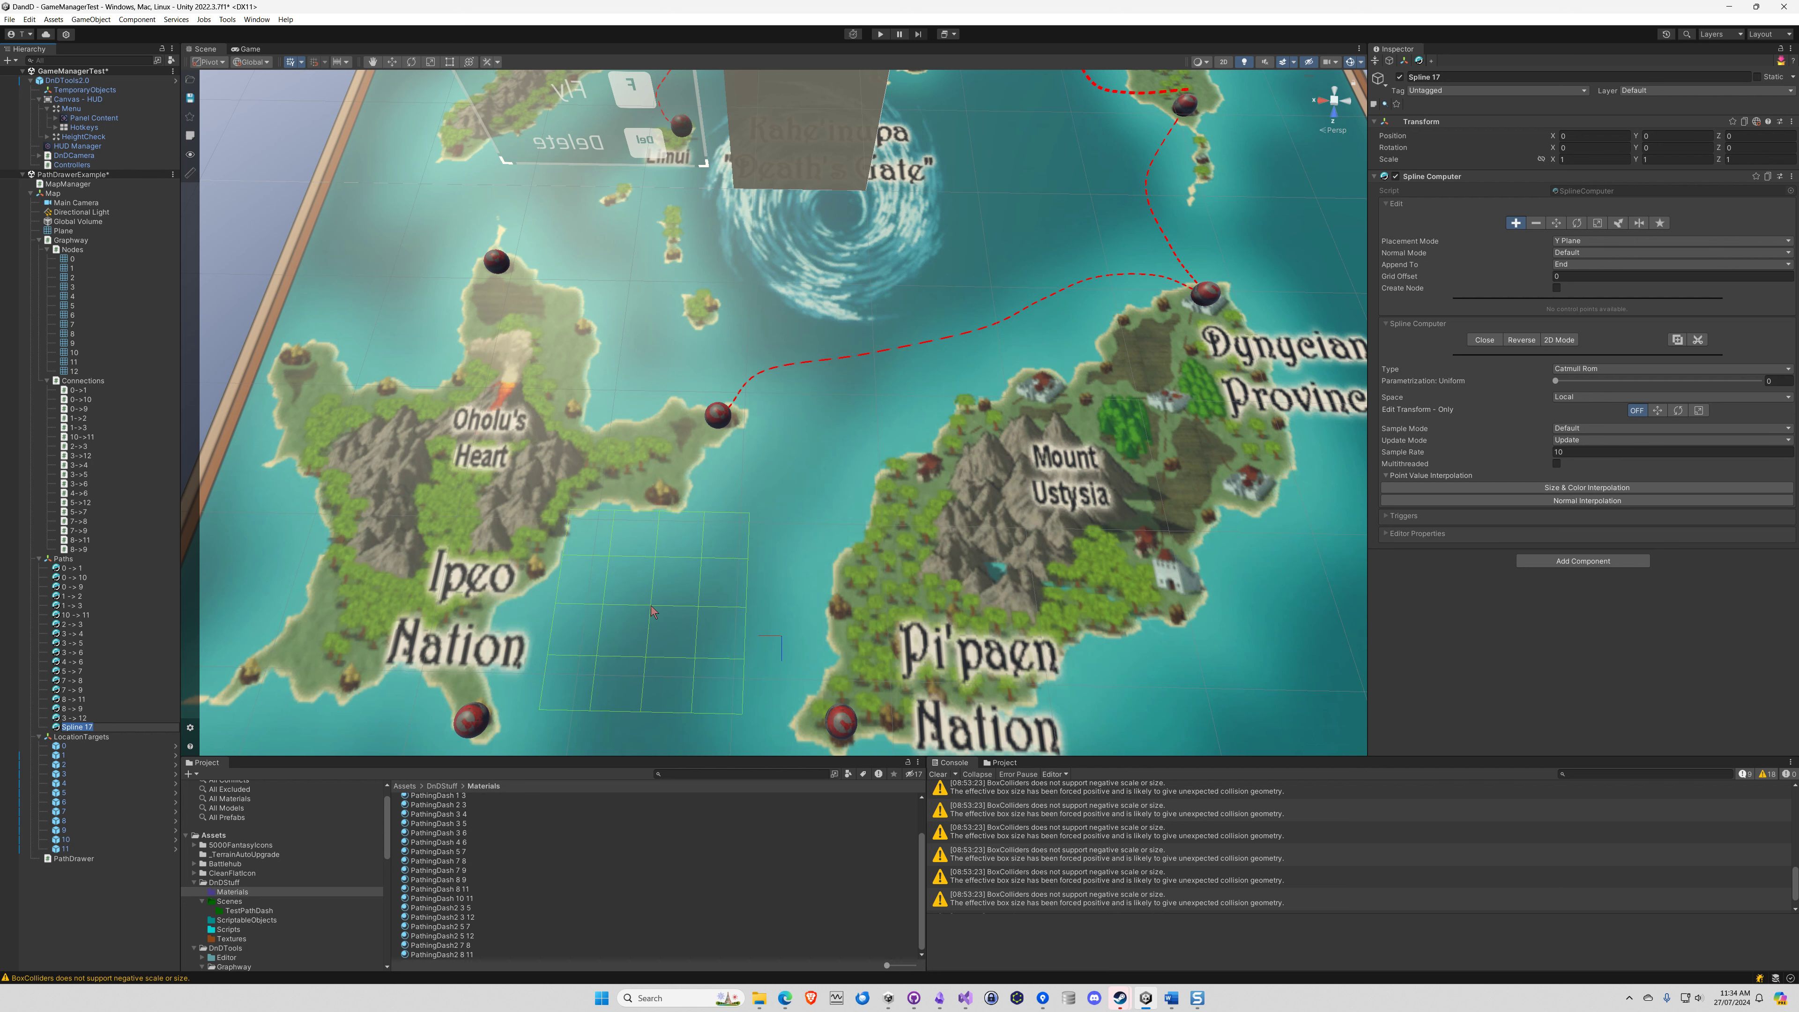
pyautogui.write('5 -> 12')
pyautogui.press('Return')
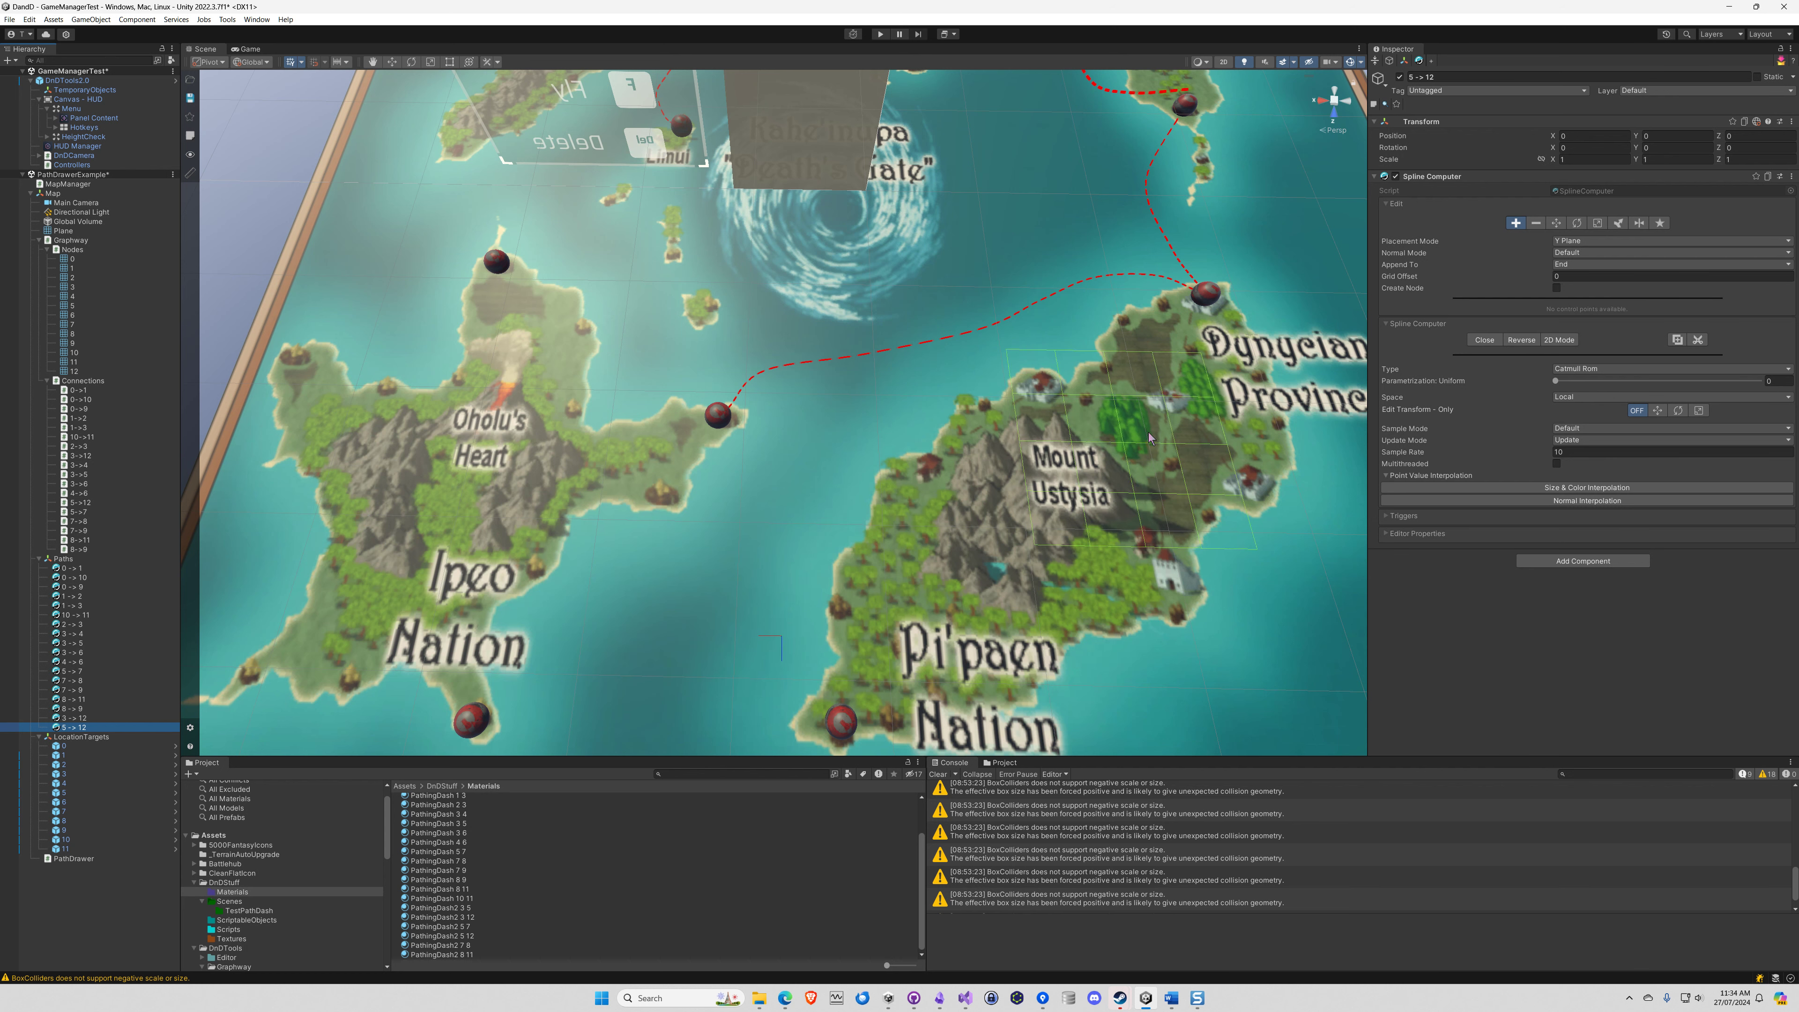
# Place four points for the 5 -> 12 spline, curving from node 5 to the town north of Mount Ustysia, and finish adding points
pyautogui.click(1203, 297)
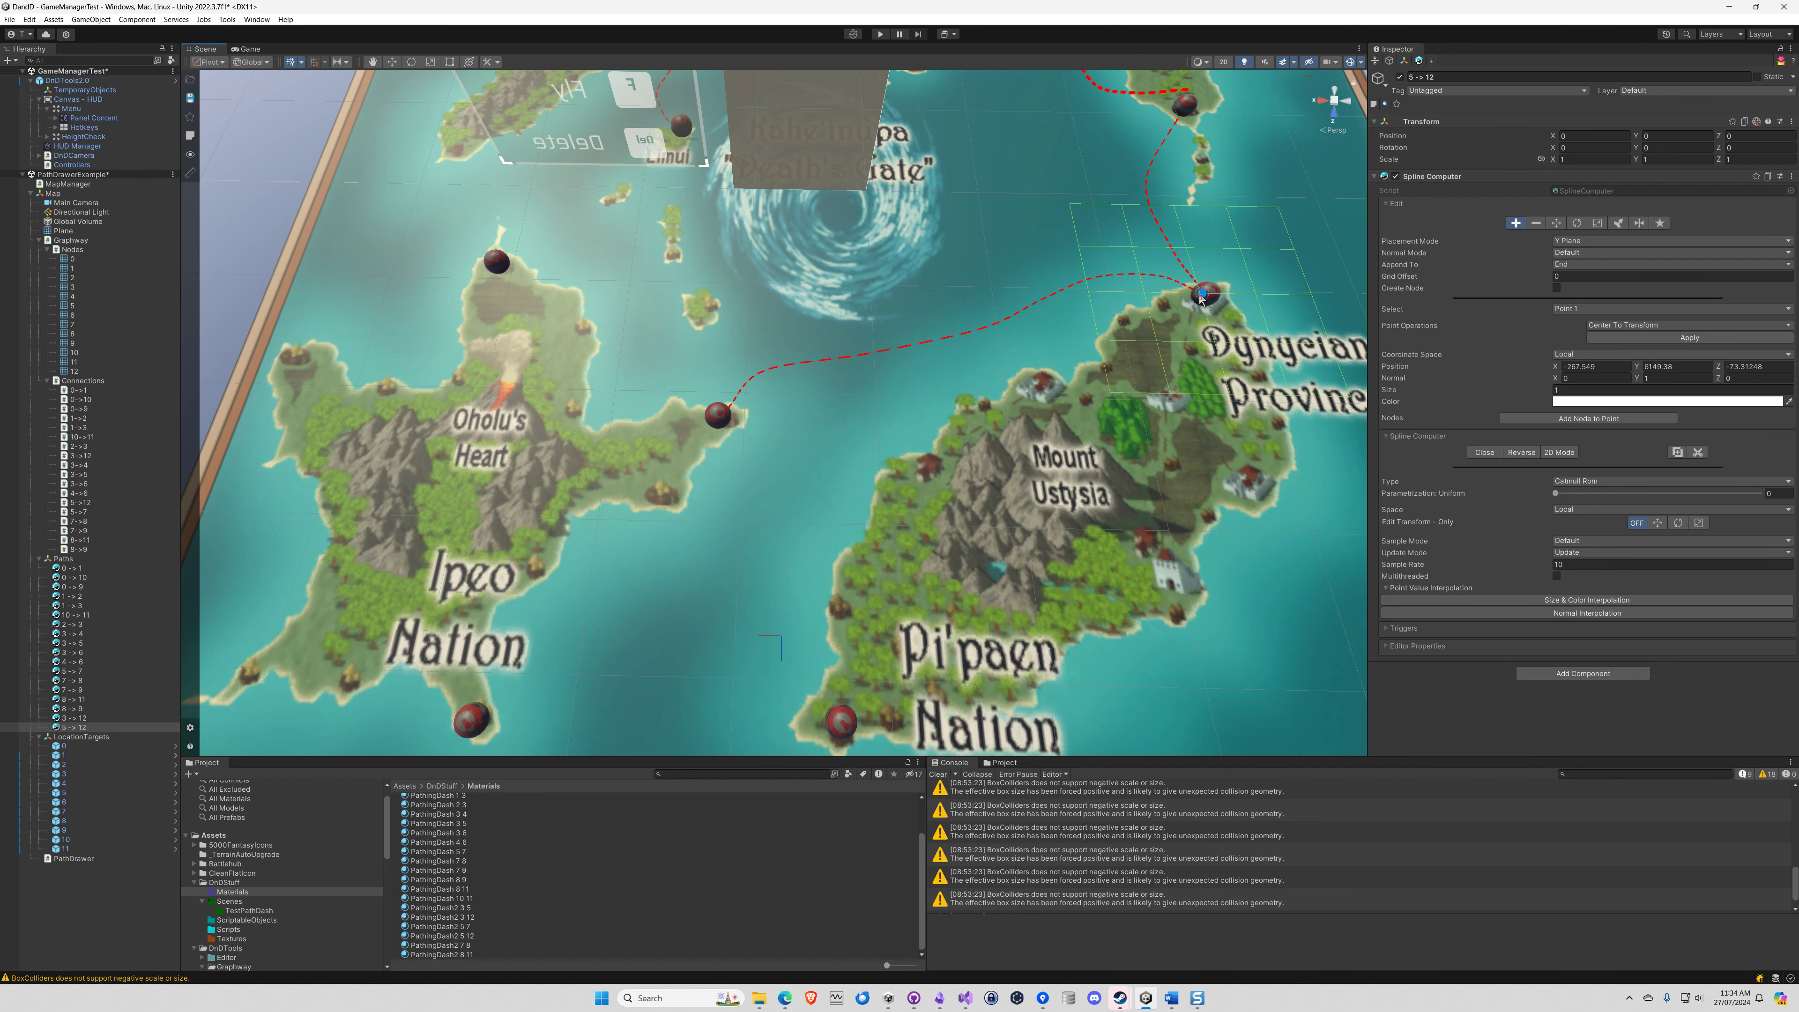
pyautogui.click(1106, 288)
pyautogui.click(1036, 319)
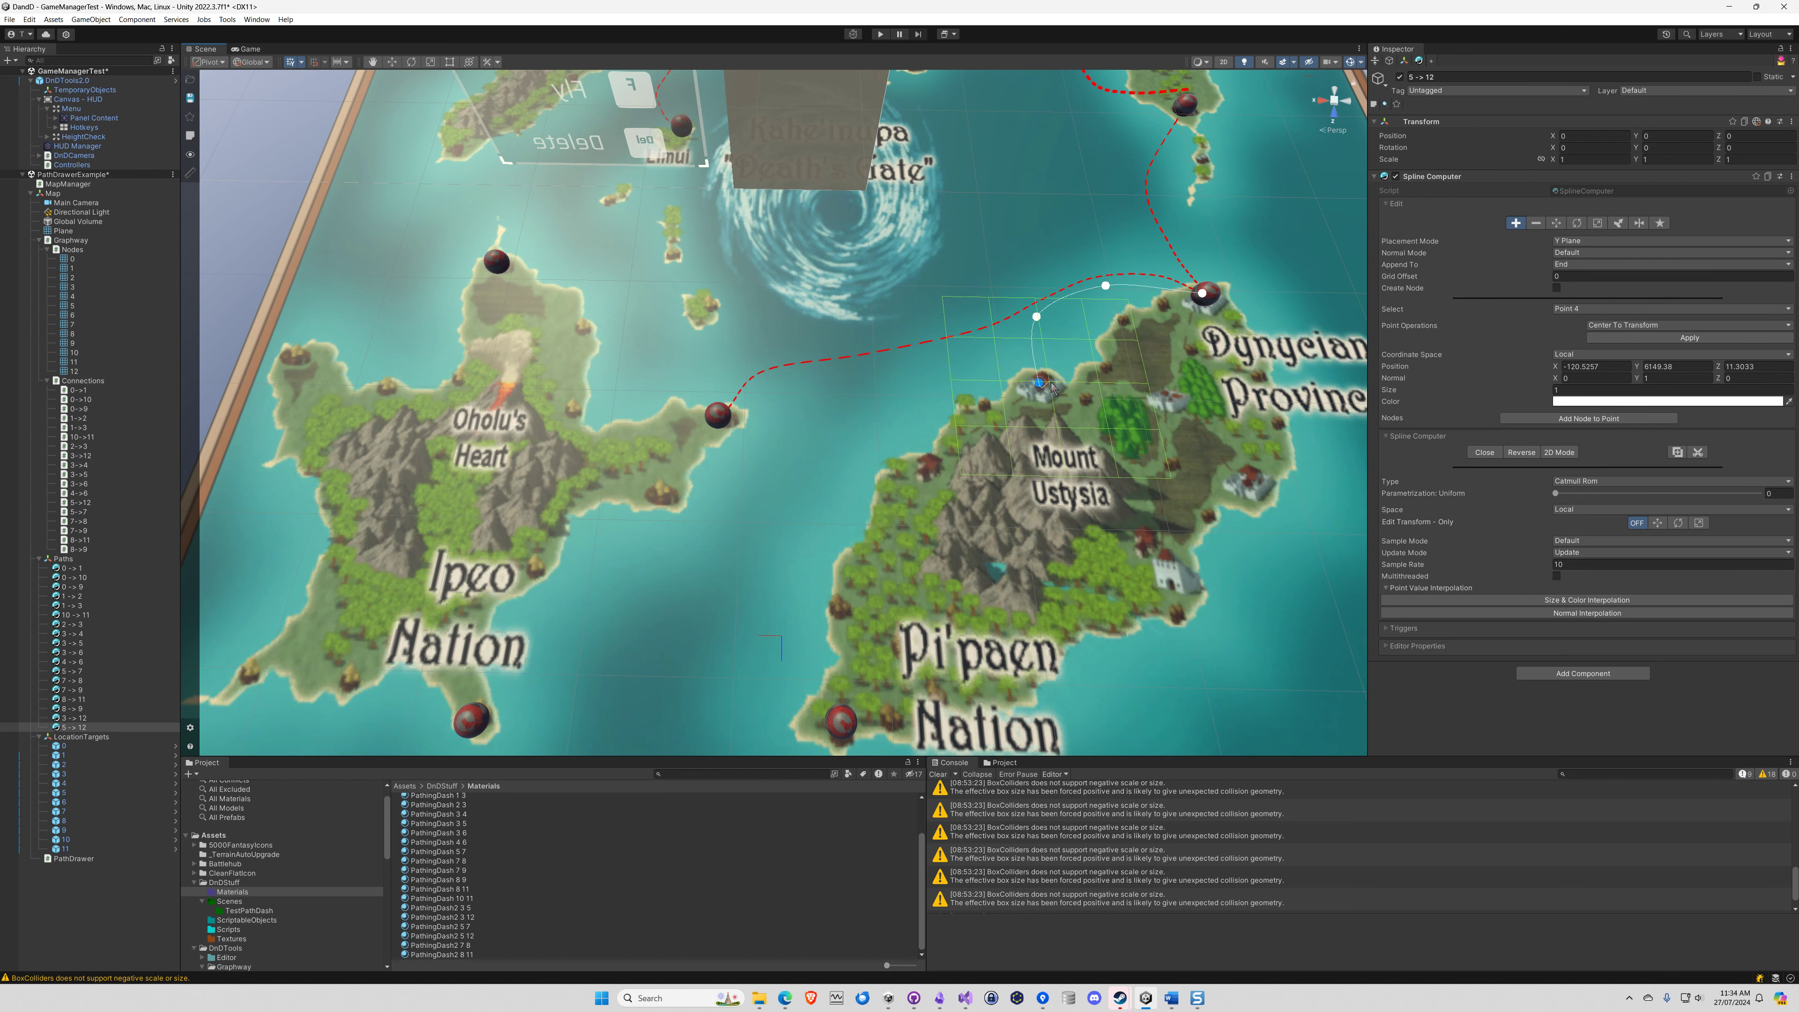
pyautogui.click(1516, 224)
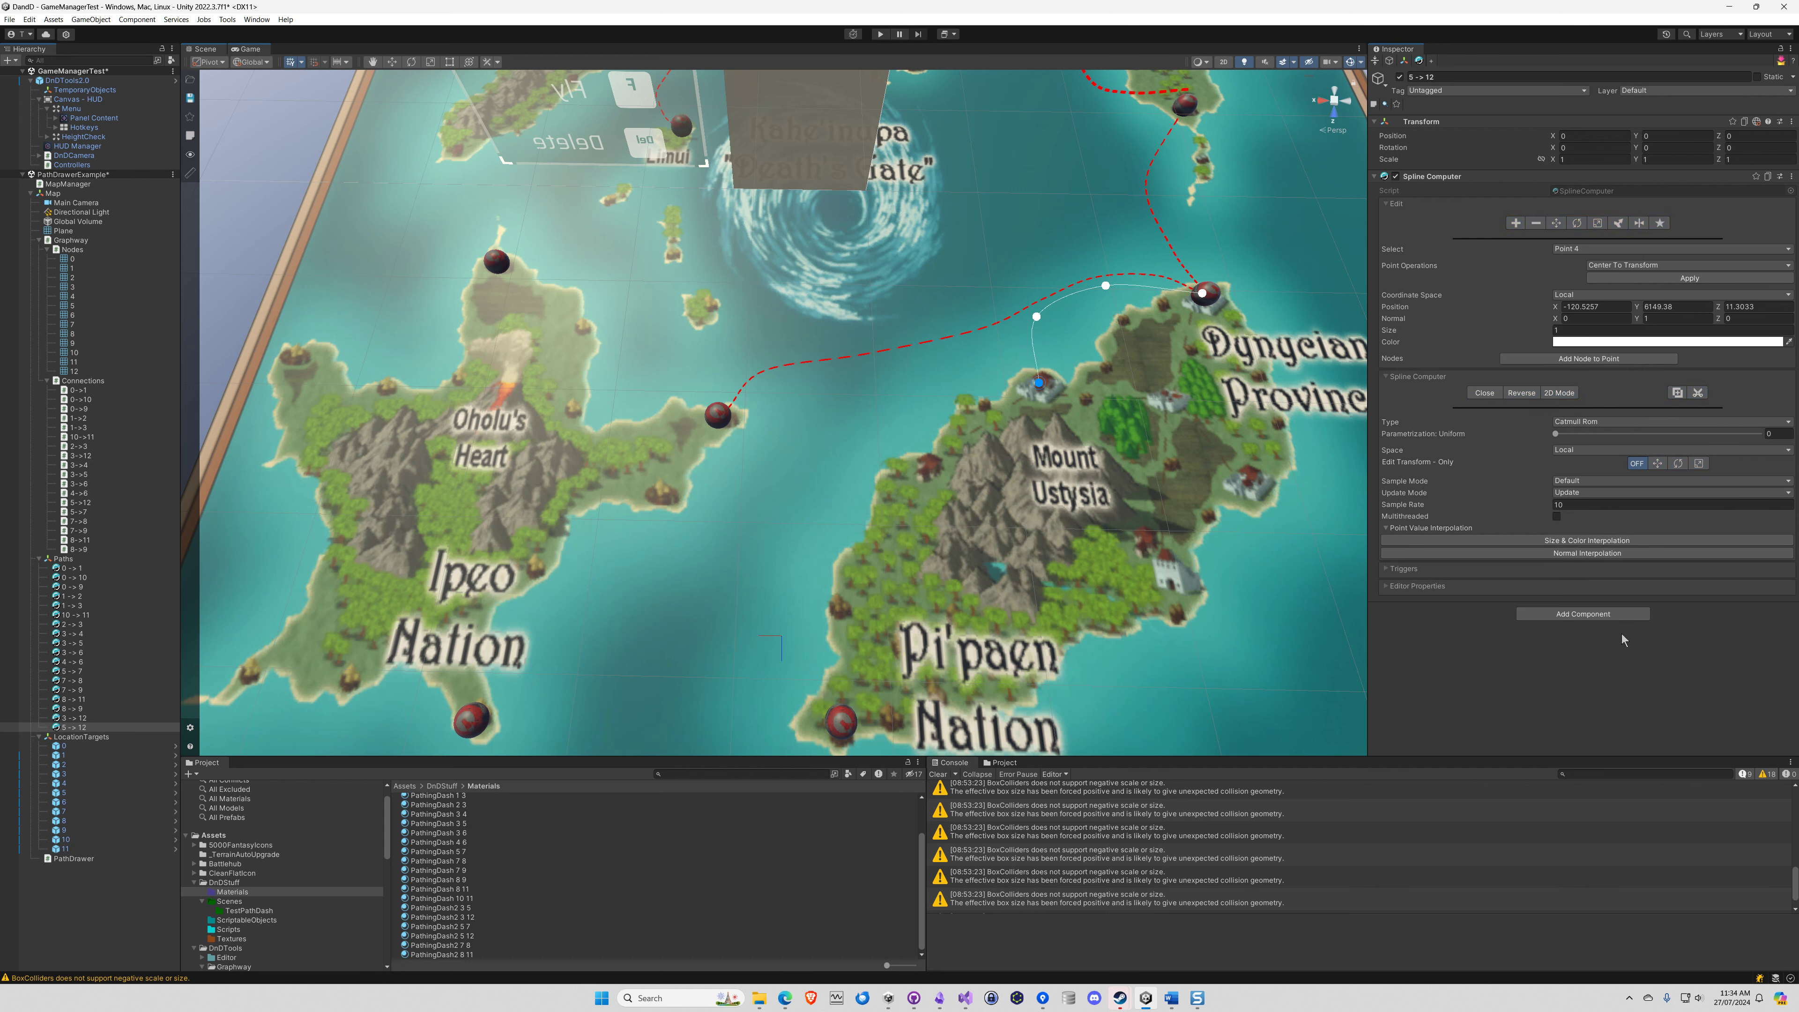
# Add a Spline Renderer to the 5 -> 12 spline and assign the PathingDash2 5 12 material to Element 0 of its Mesh Renderer
pyautogui.click(1578, 616)
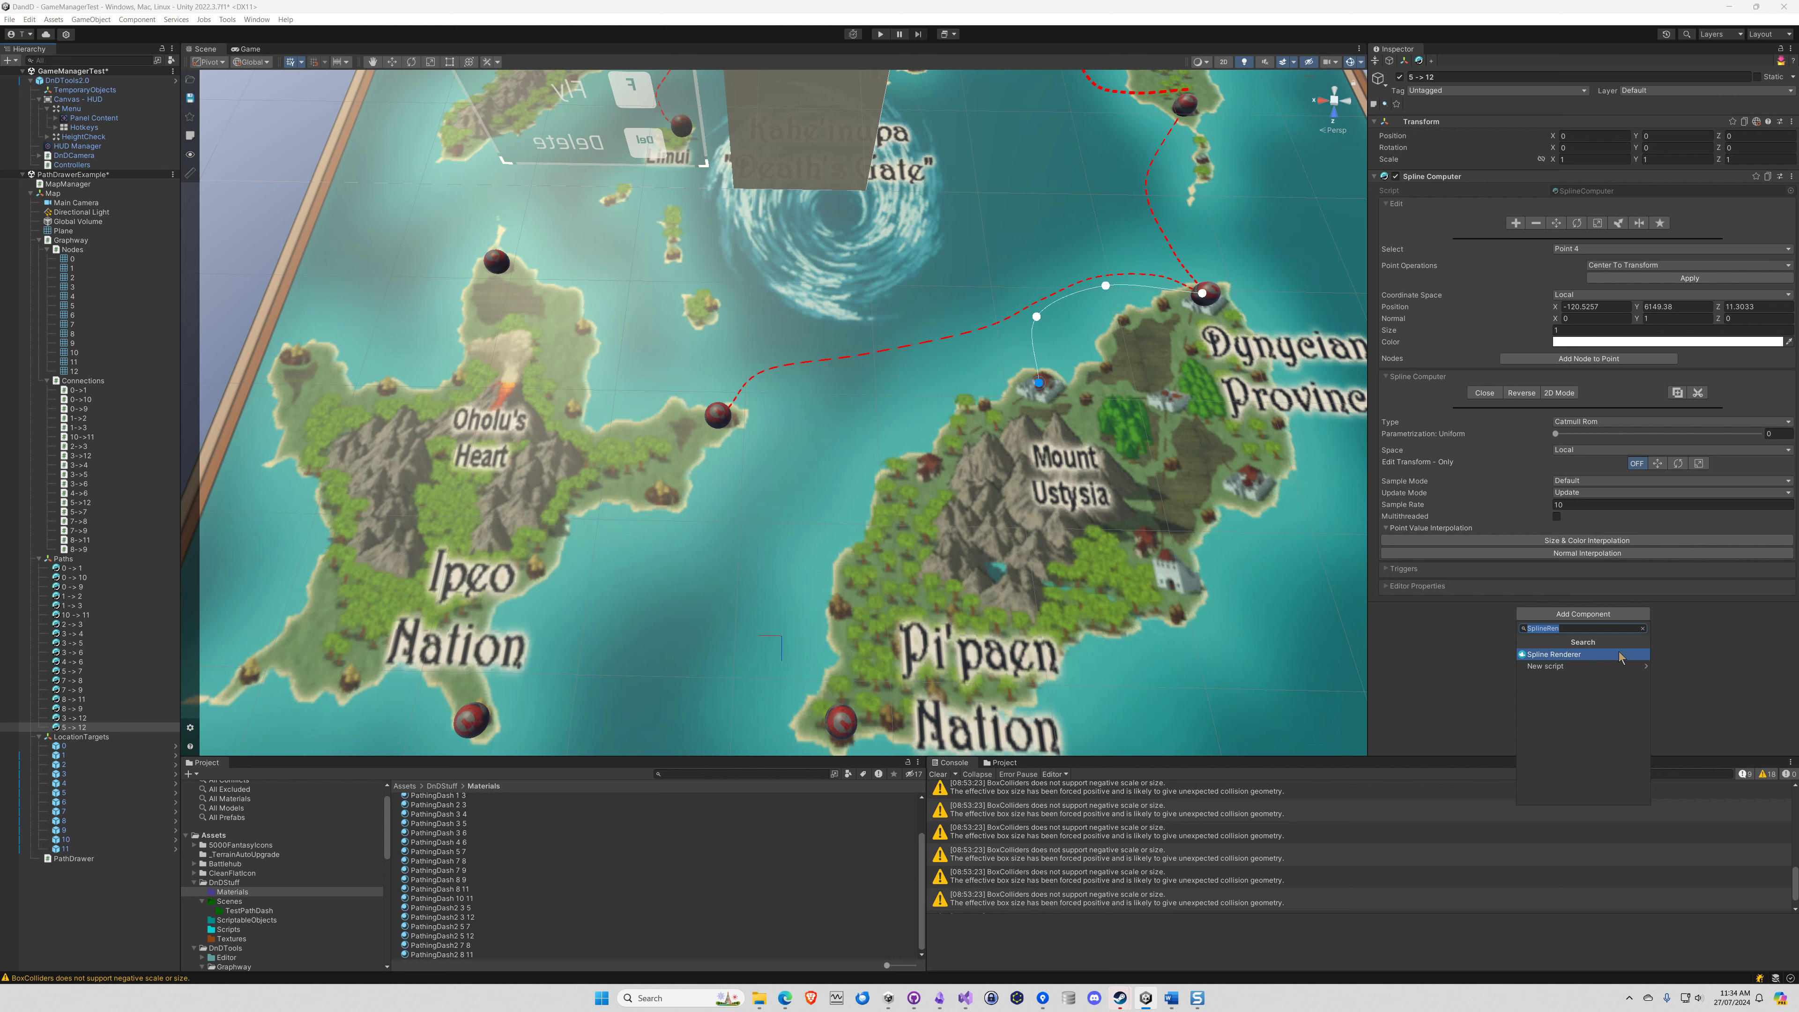
pyautogui.click(1587, 655)
pyautogui.scroll(-5, 1796, 460)
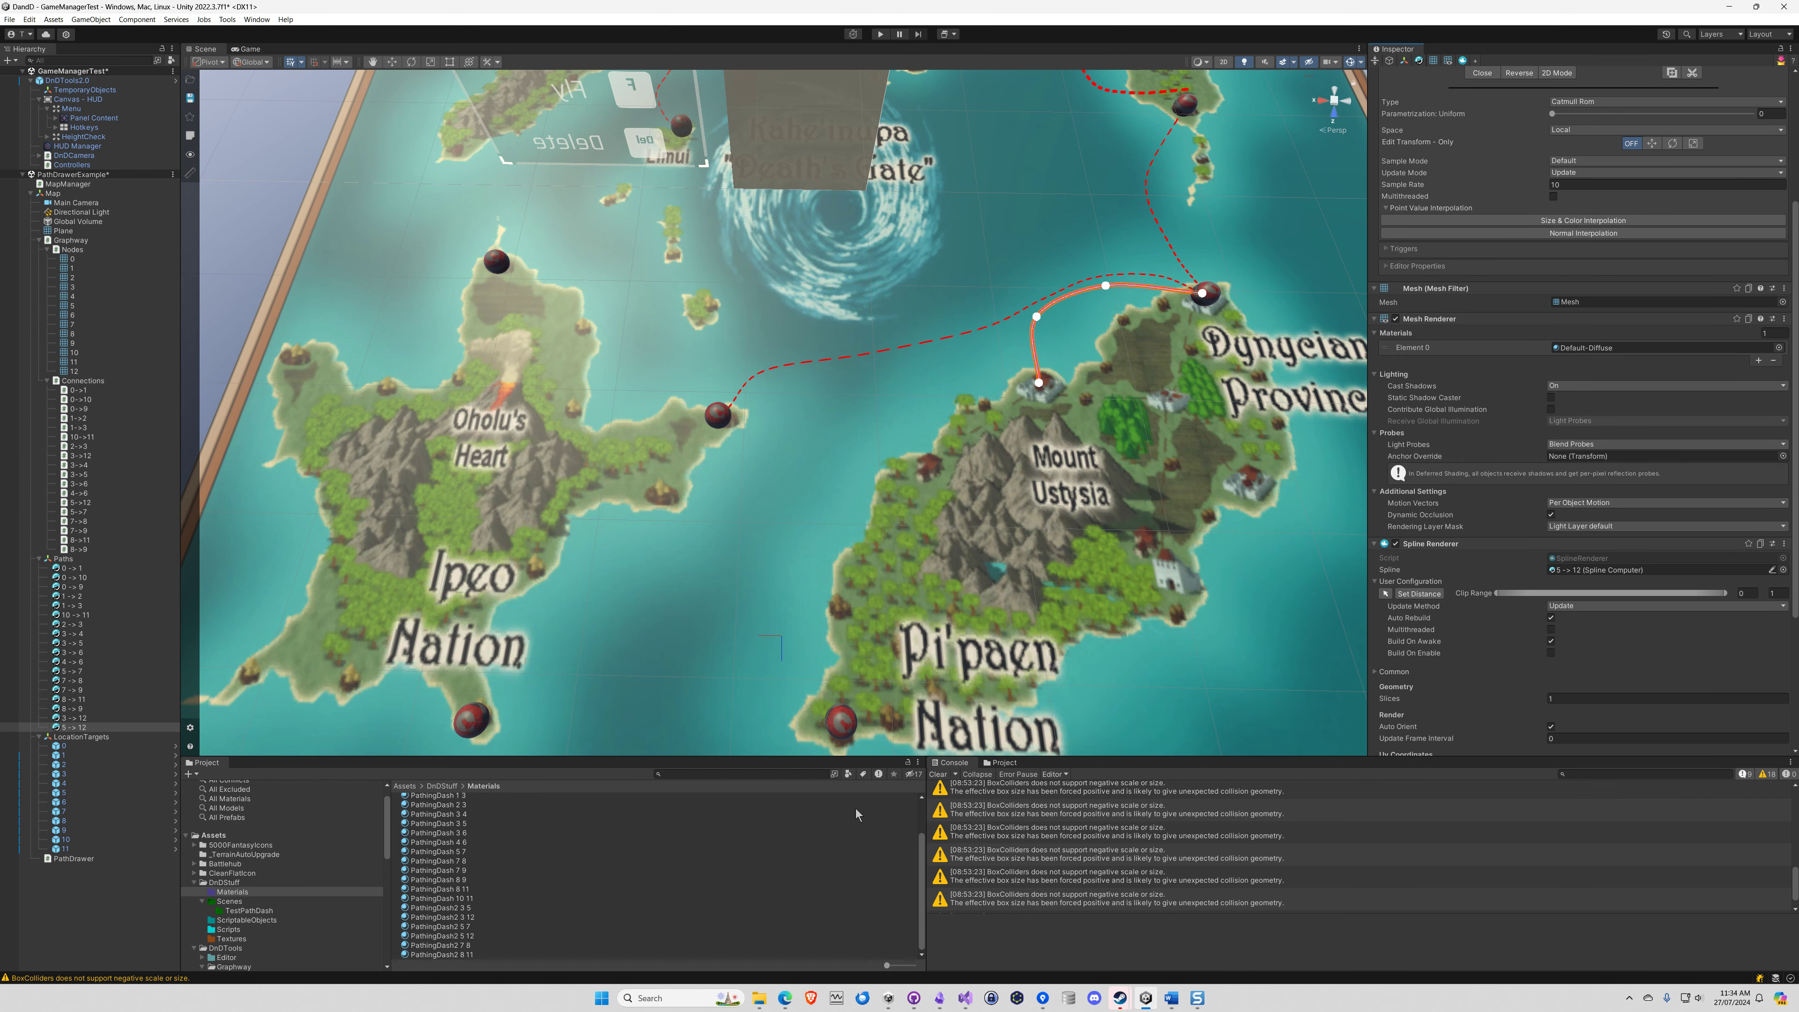
pyautogui.moveTo(457, 939); pyautogui.dragTo(1594, 347)
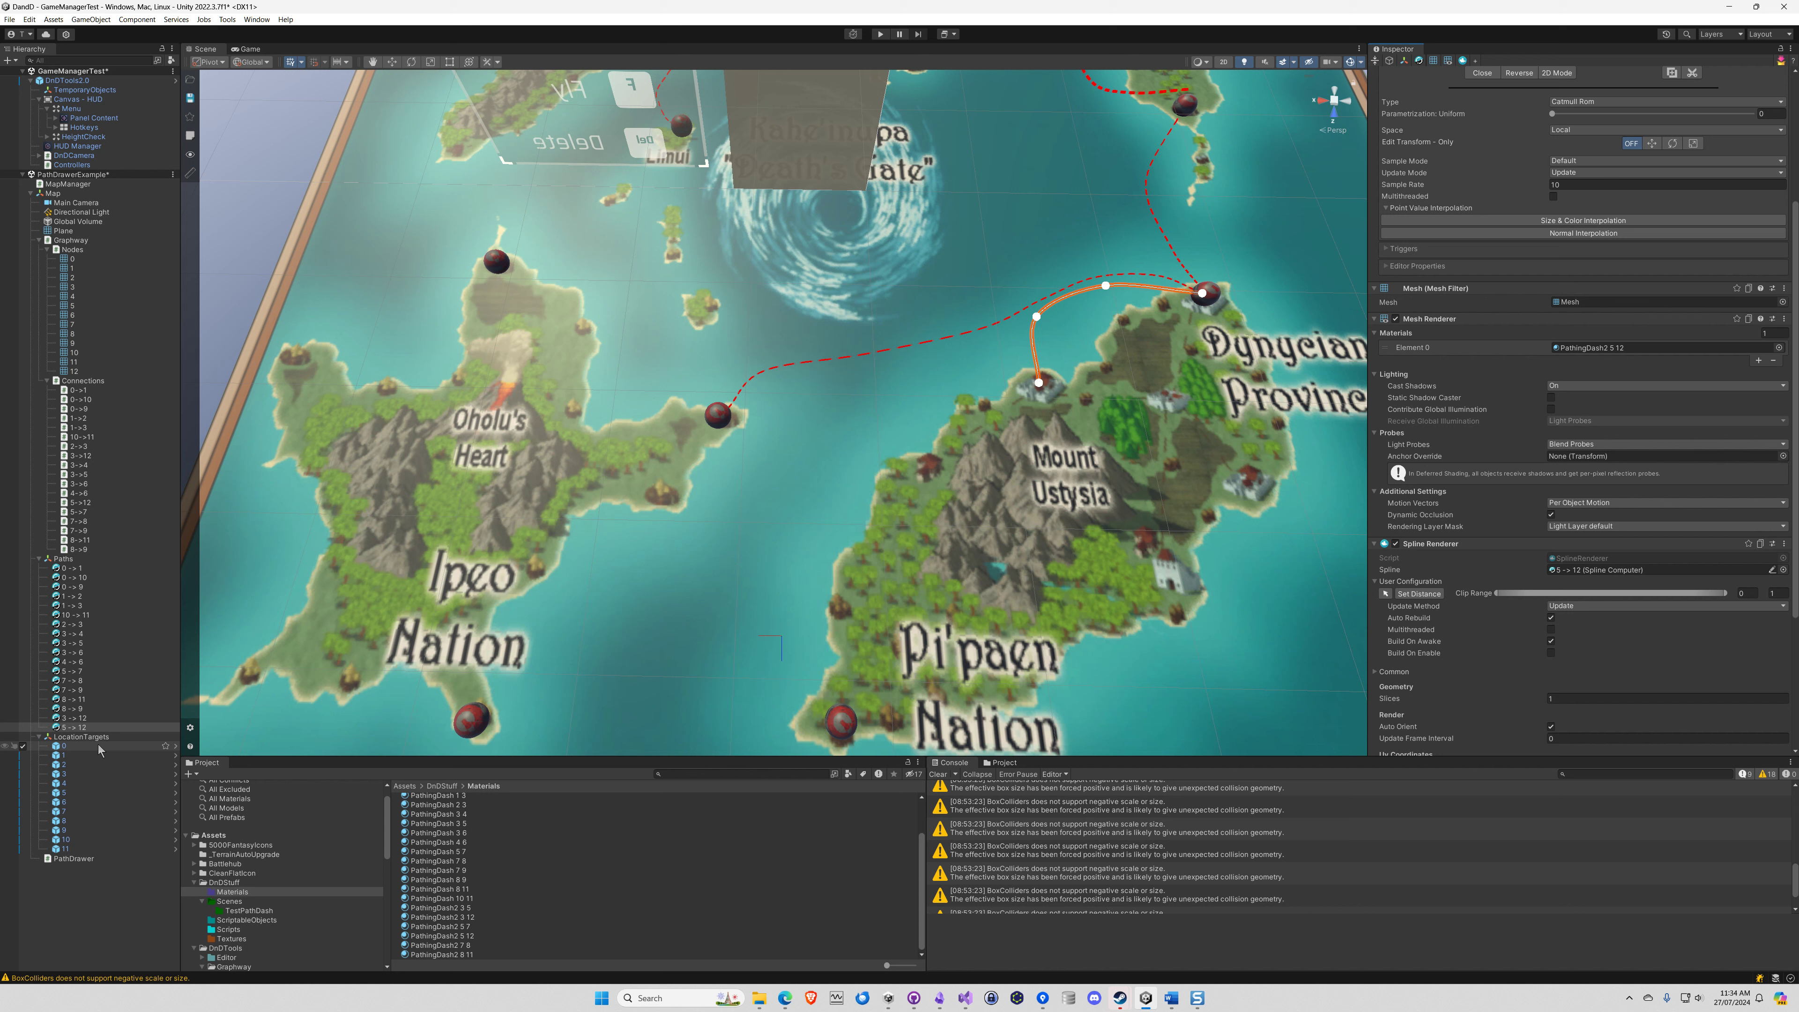
# Duplicate location target 5 under LocationTargets and rename the copy 12
pyautogui.click(83, 738)
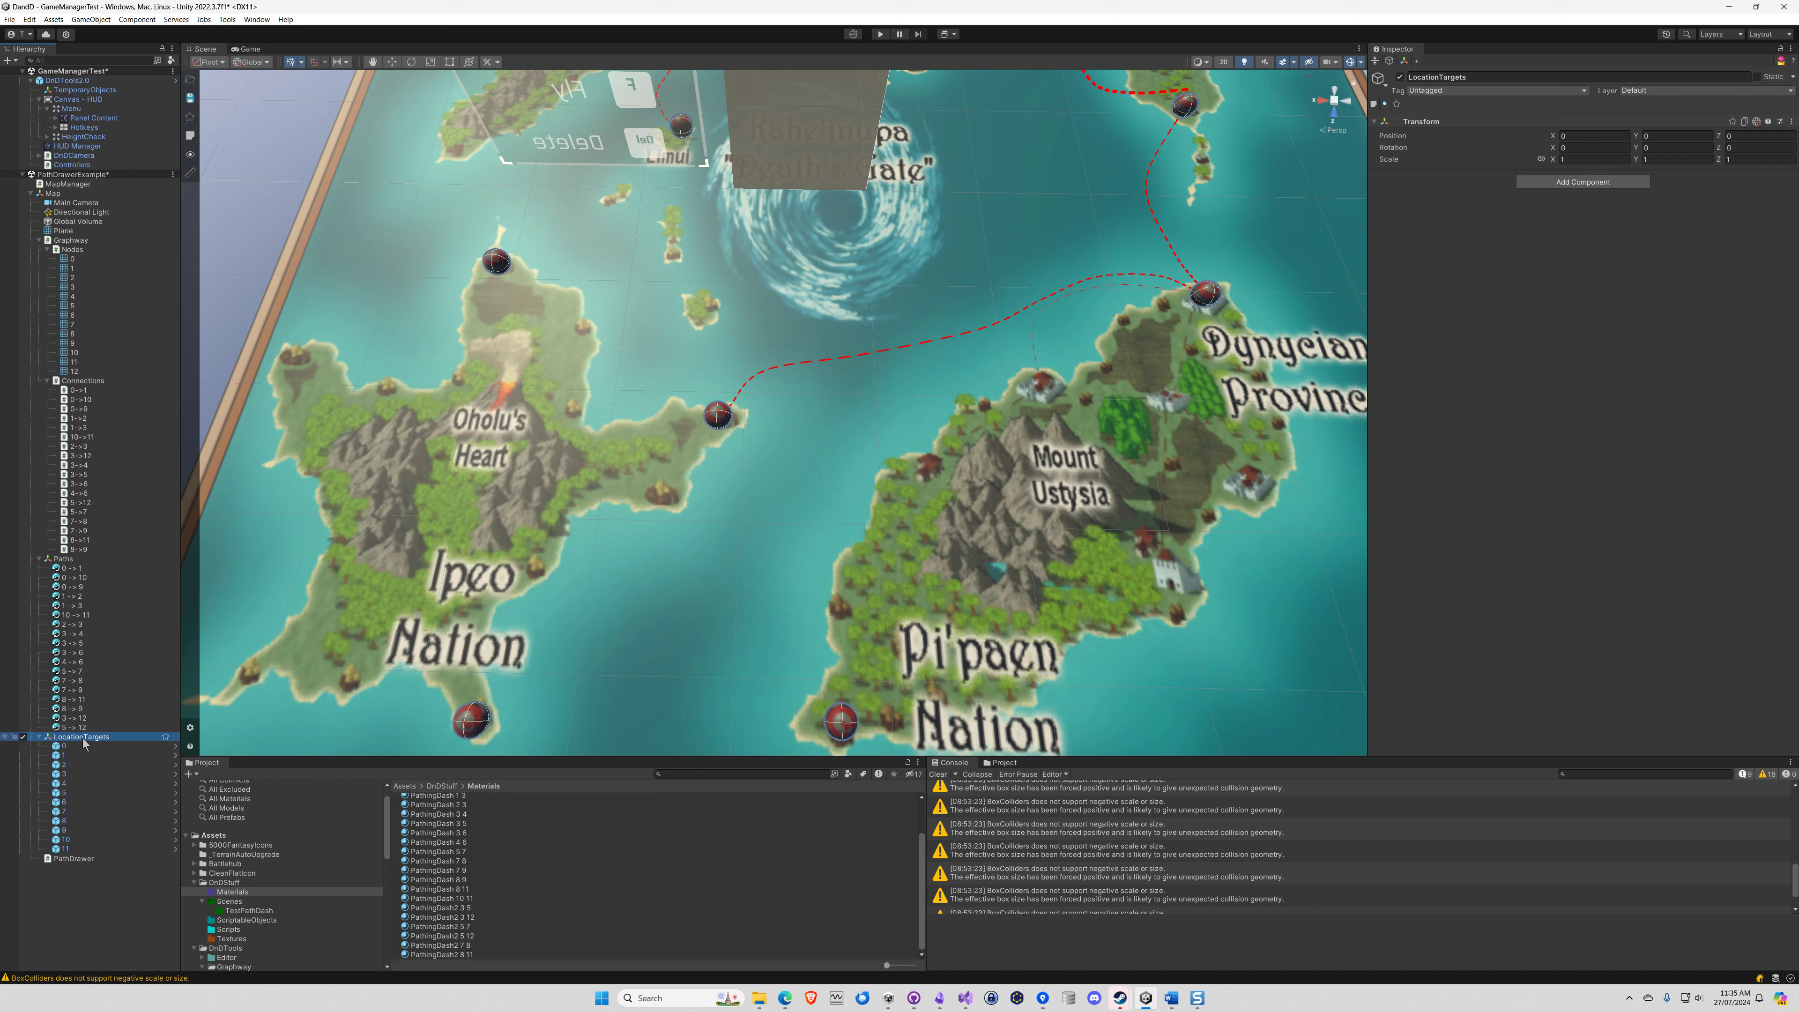
pyautogui.click(65, 745)
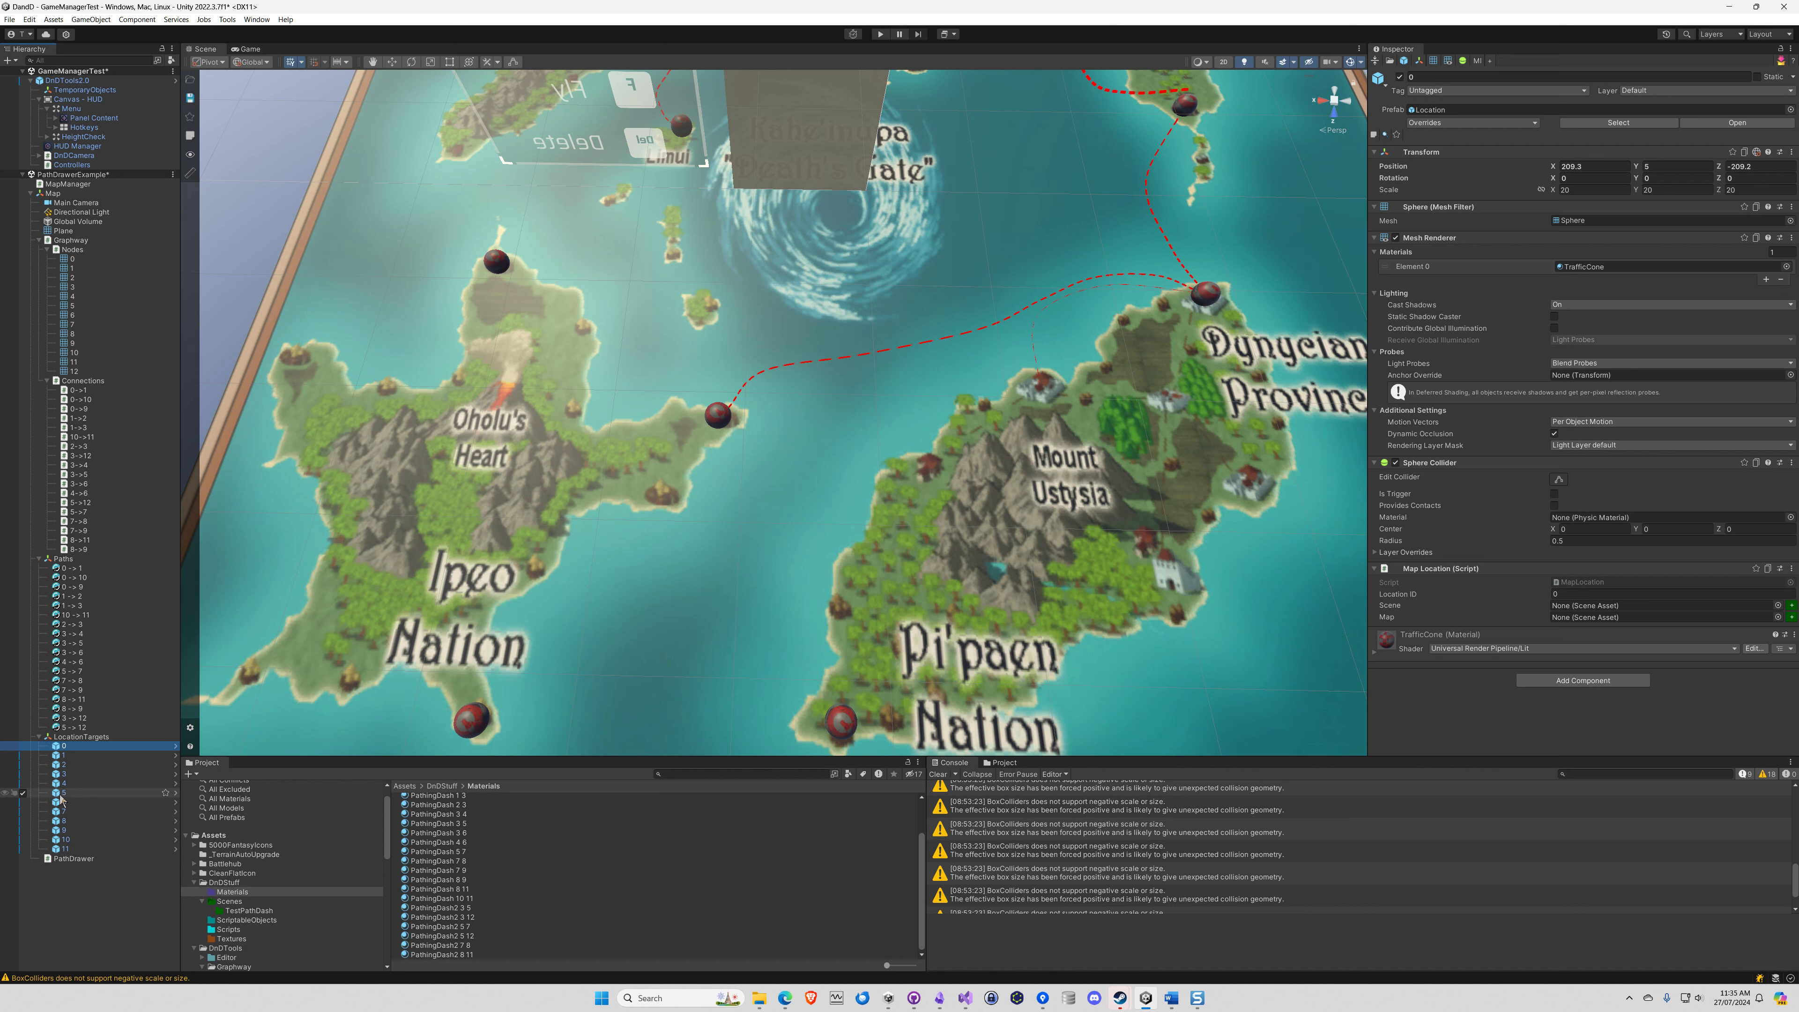
pyautogui.click(67, 792)
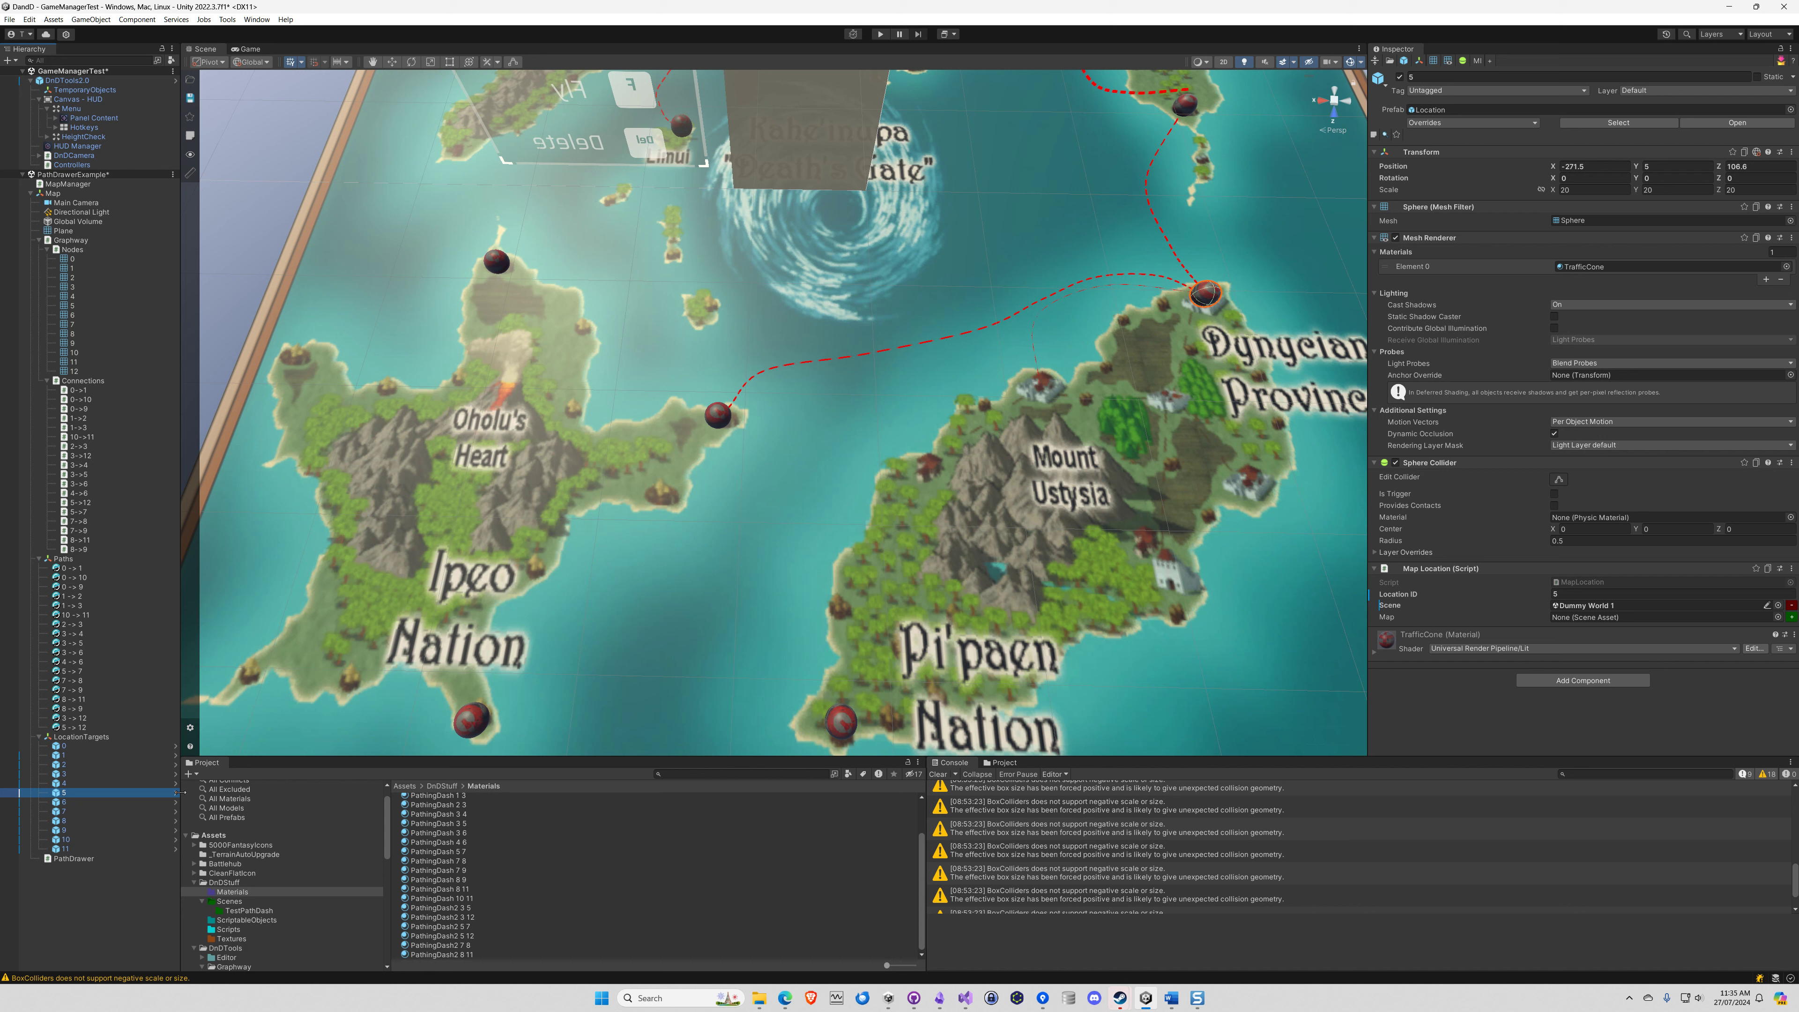
pyautogui.hotkey('ctrl', 'd')
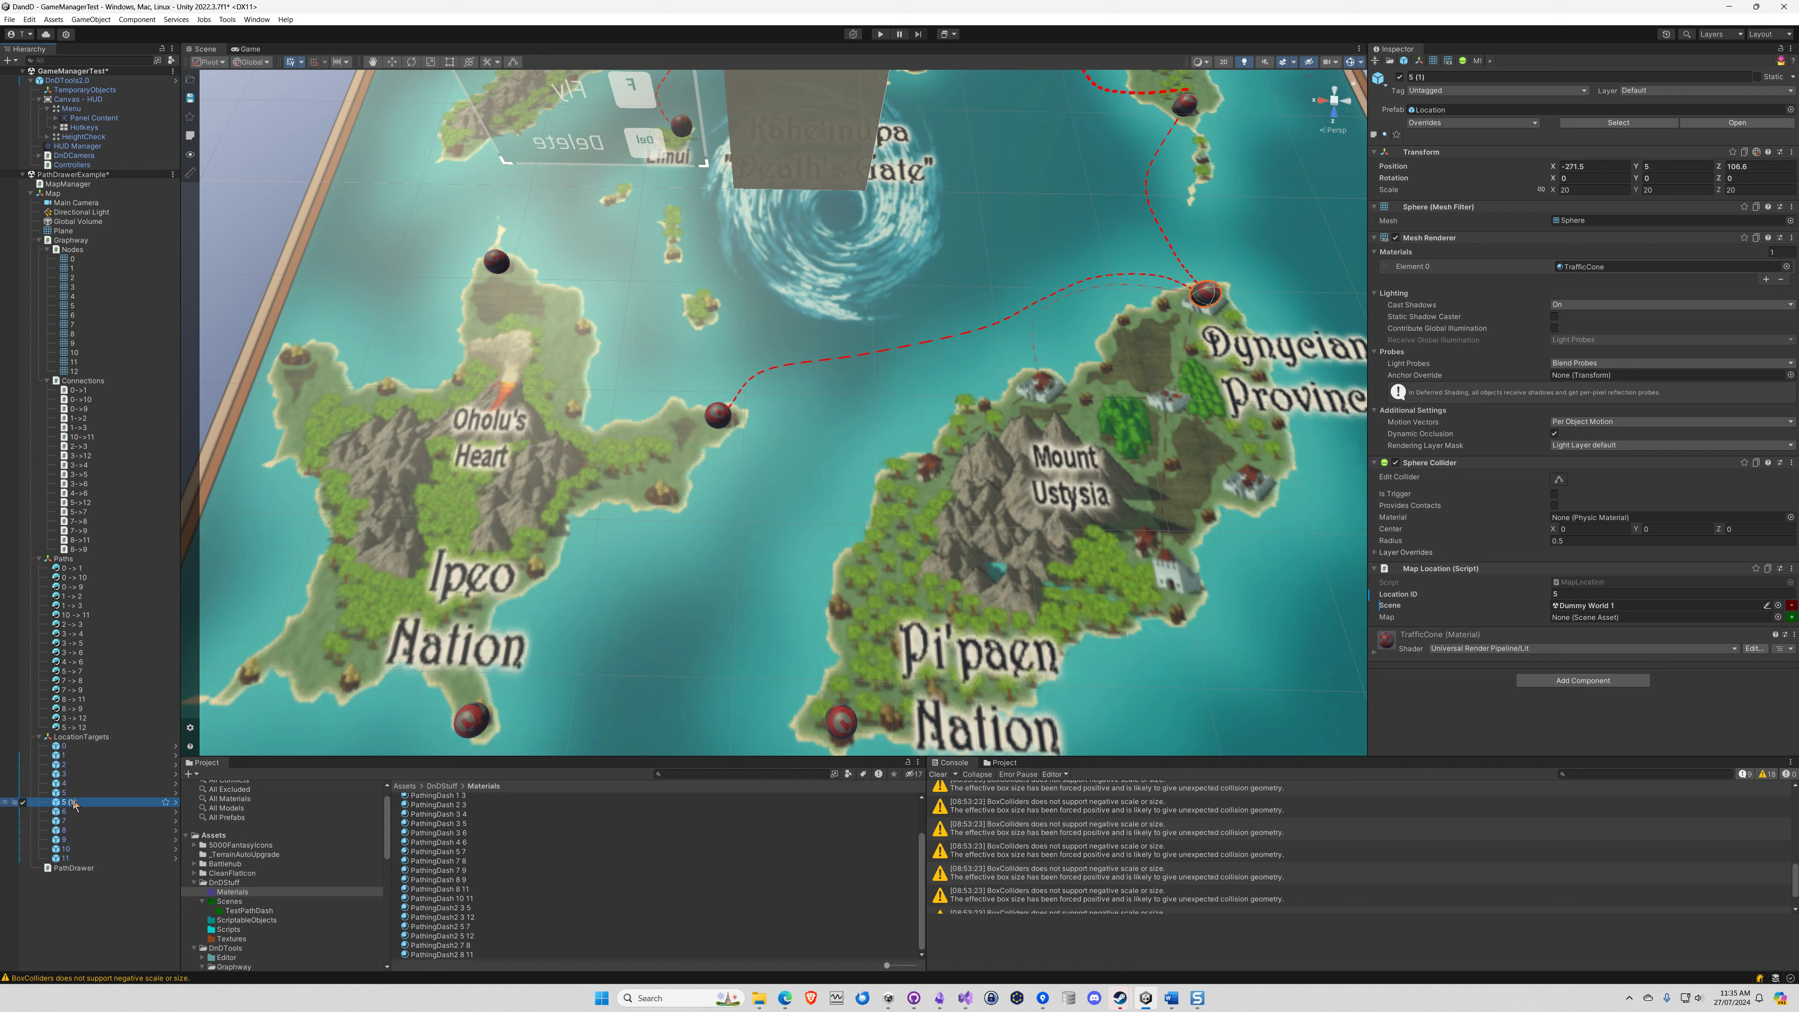
pyautogui.write('12')
pyautogui.press('Return')
# Move location target 12 onto the town north of Mount Ustysia, at the end of the 5 -> 12 spline
pyautogui.click(391, 62)
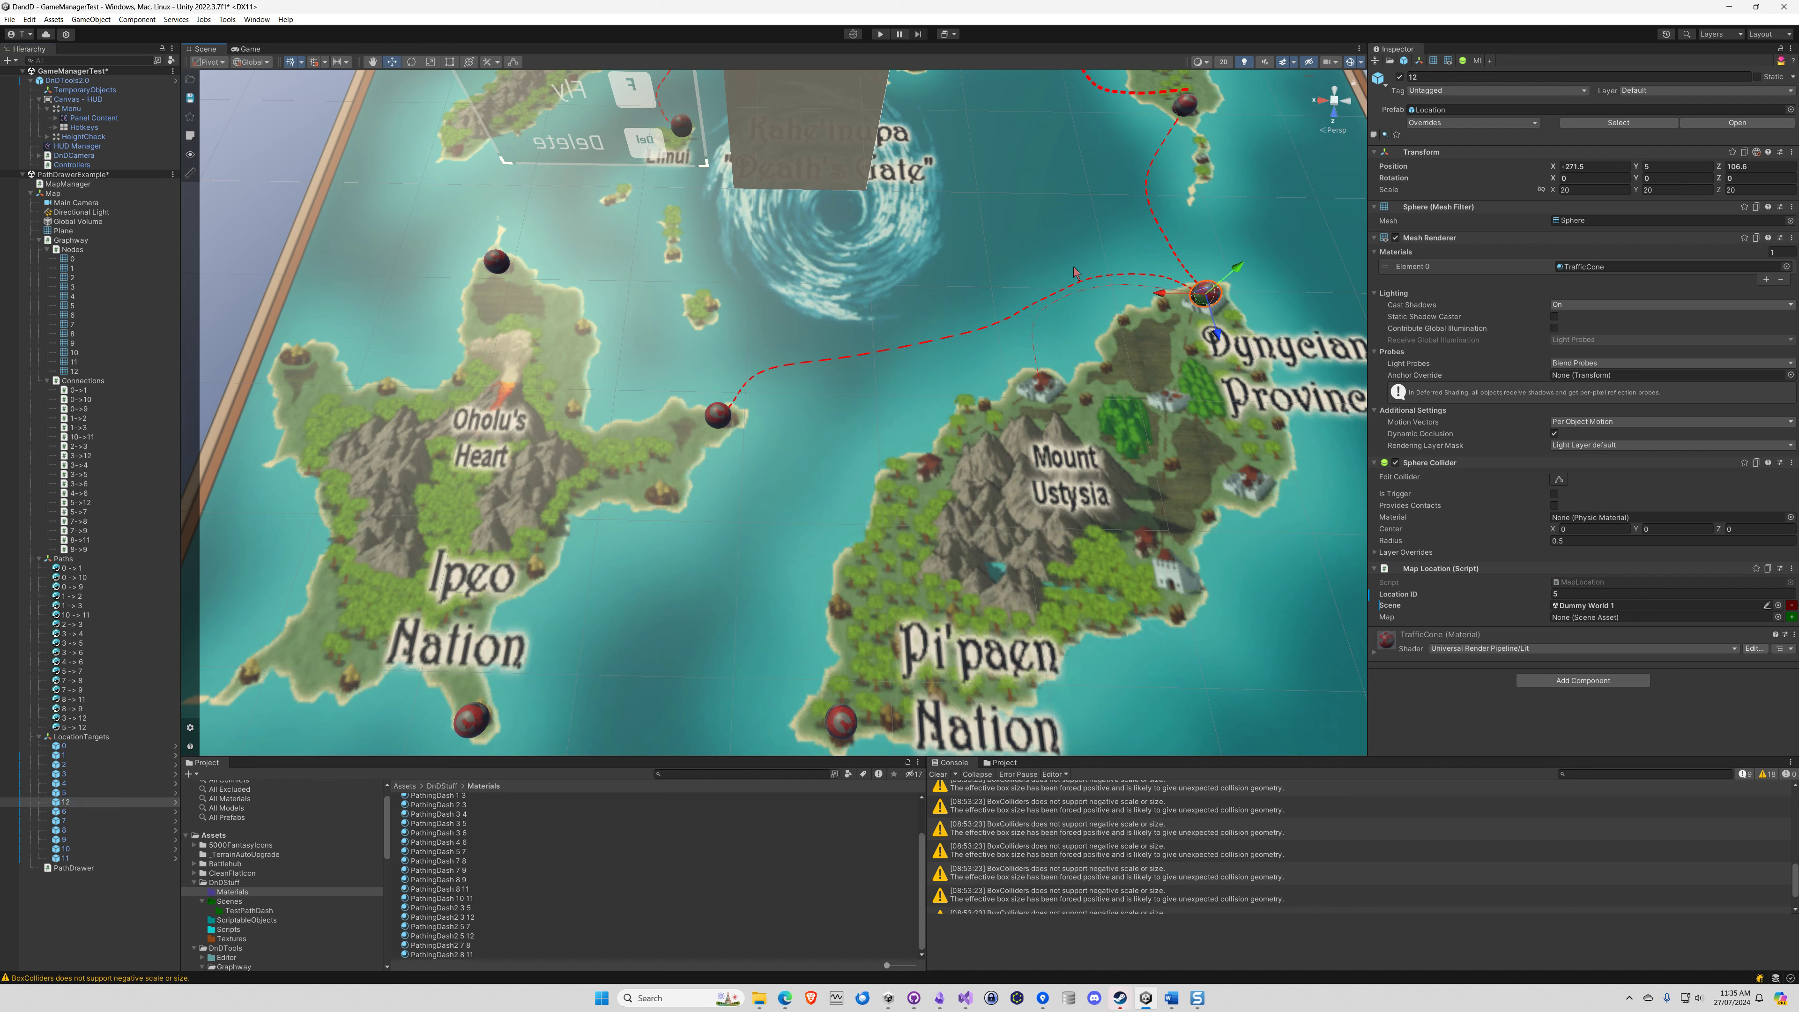
pyautogui.moveTo(1160, 293); pyautogui.dragTo(1050, 424)
# Set the target's Location ID to 12 and reorder it below target 11 under LocationTargets
pyautogui.click(1604, 595)
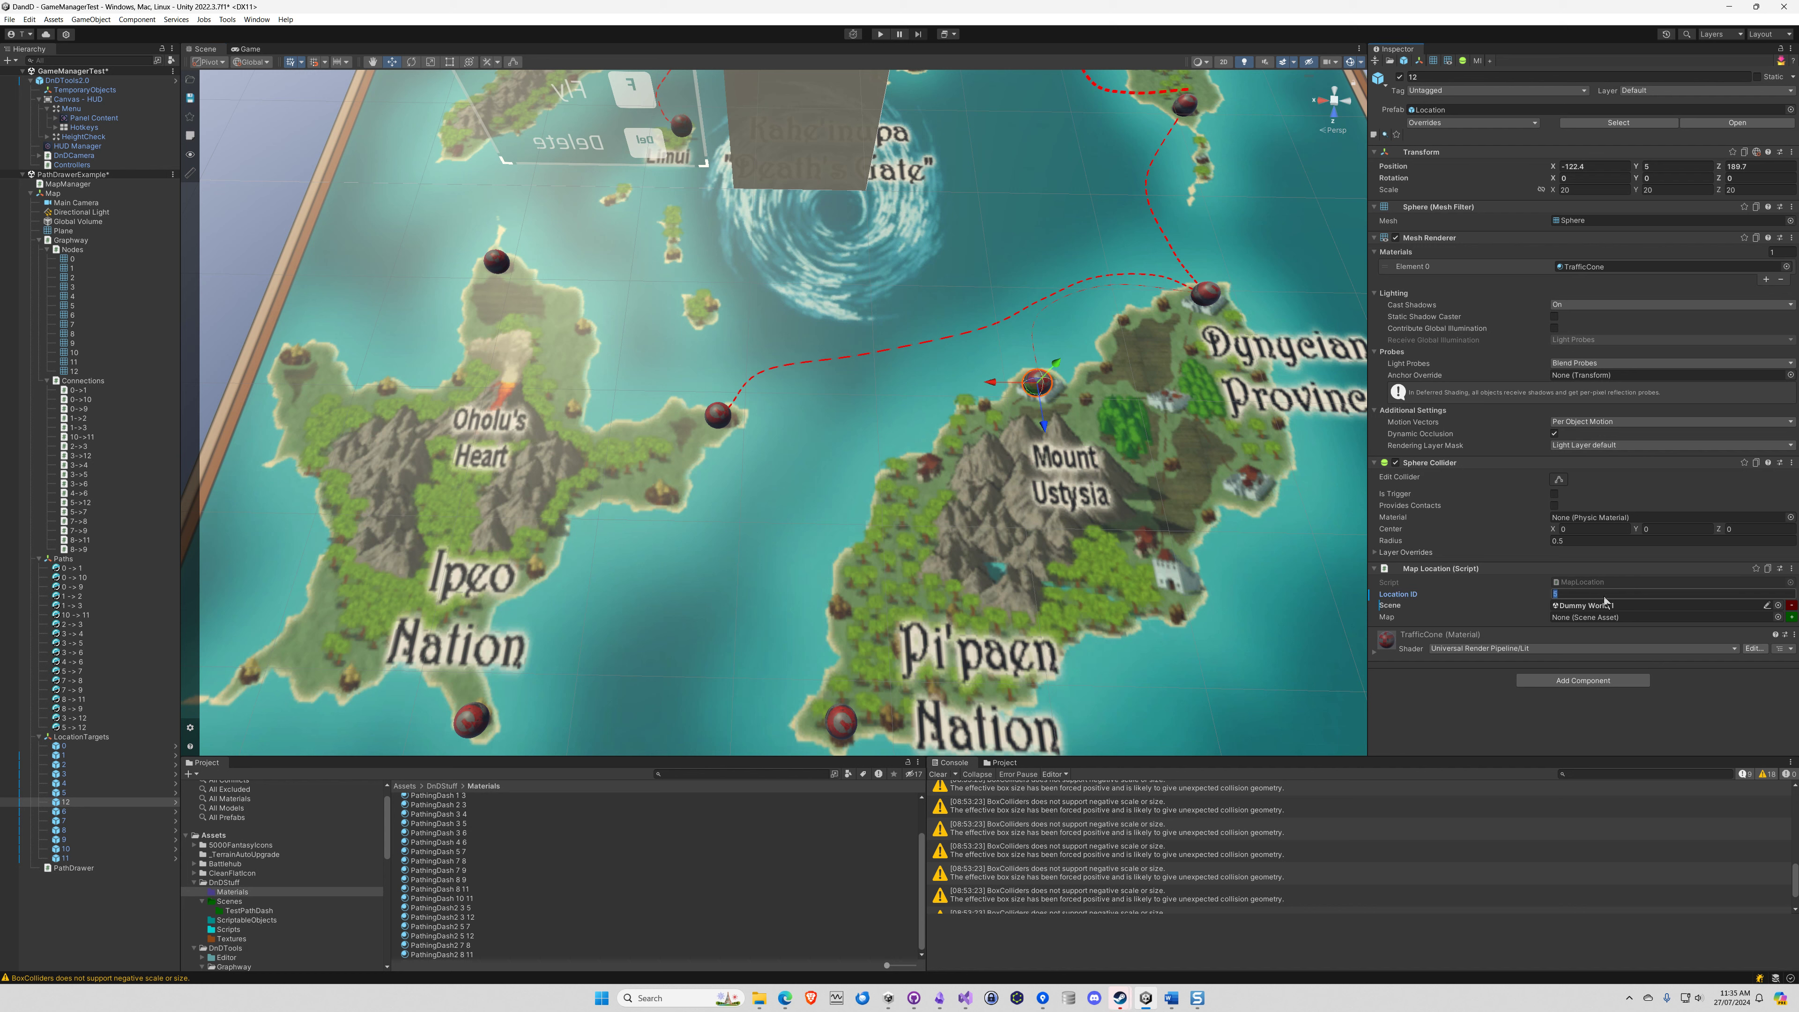
pyautogui.click(1674, 604)
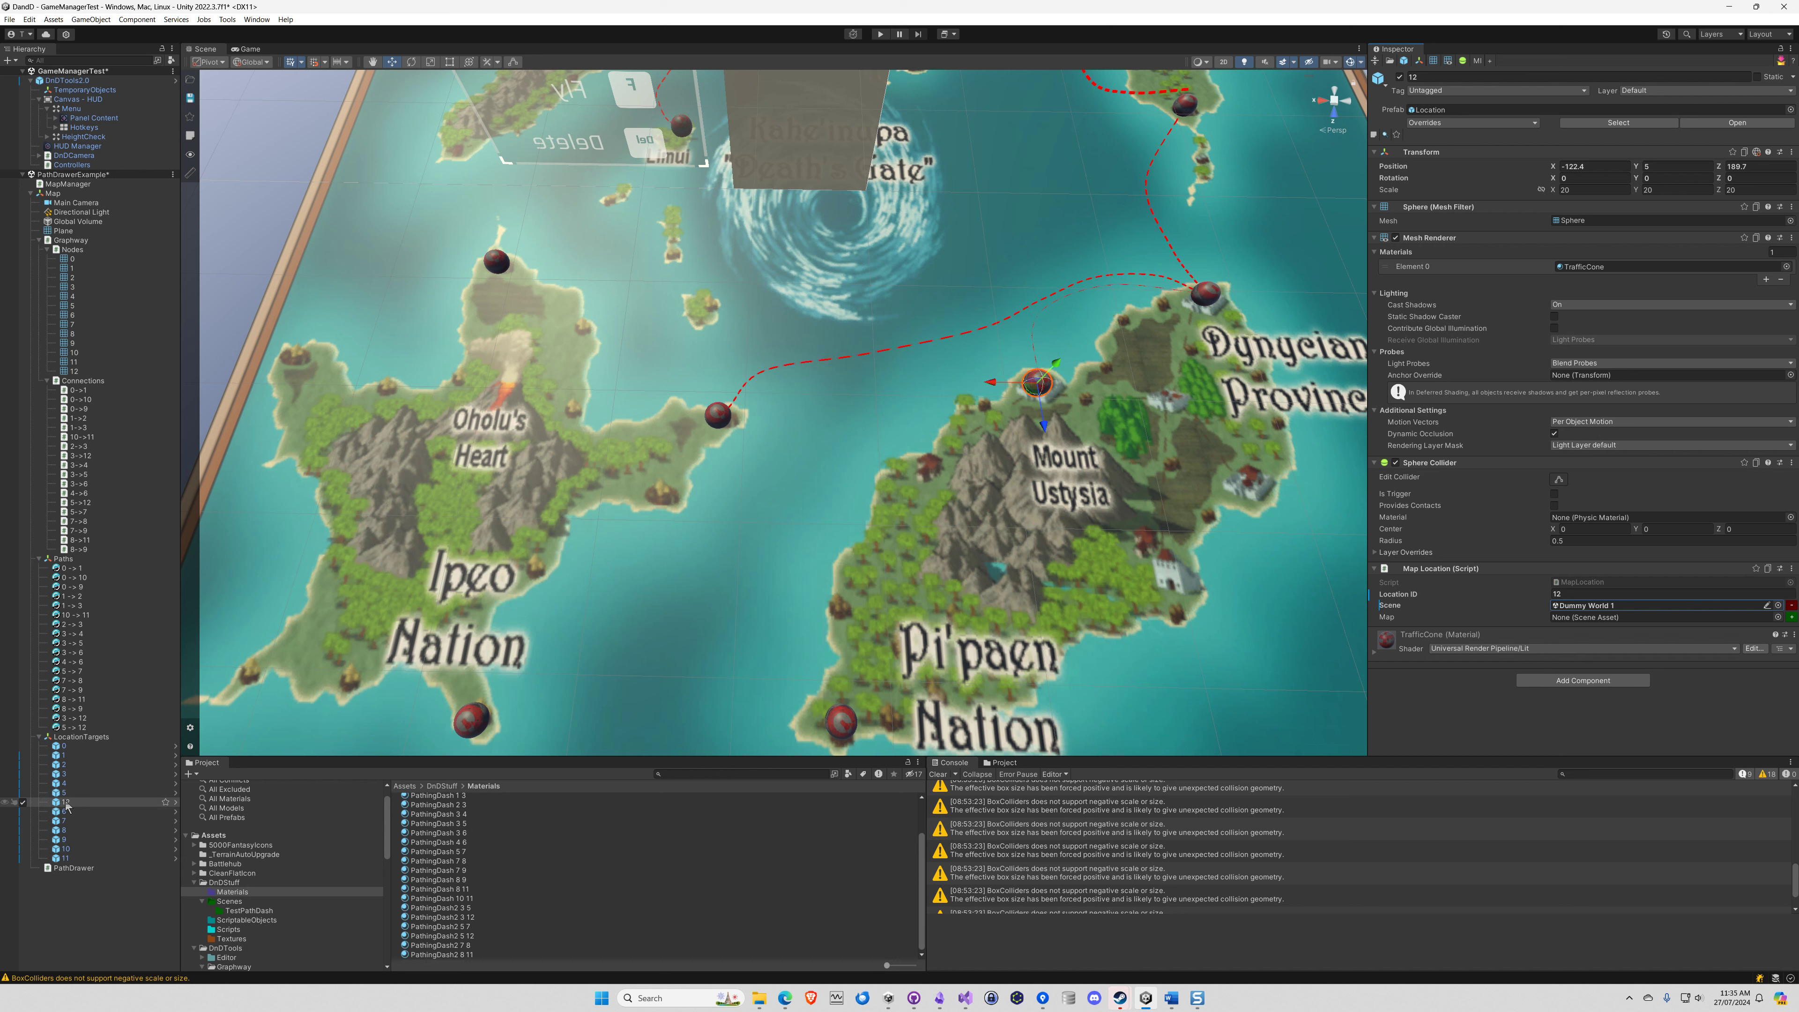
pyautogui.moveTo(58, 808); pyautogui.dragTo(54, 861)
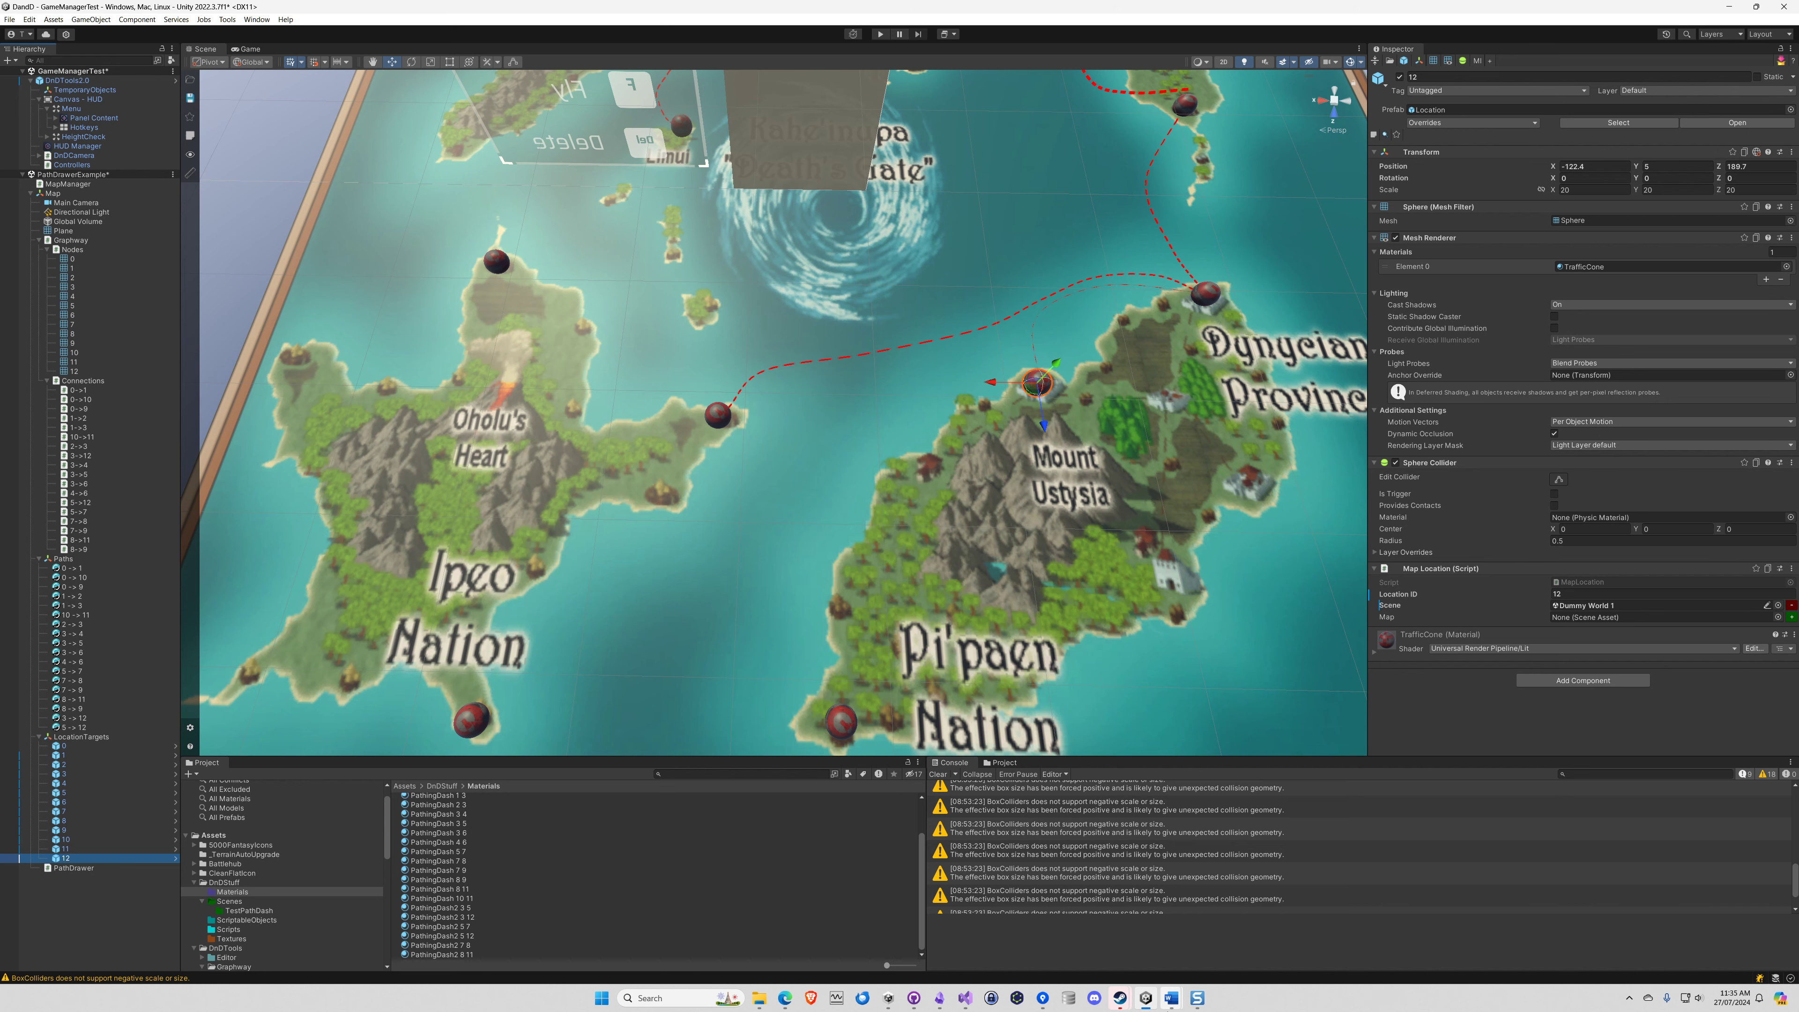
# Switch to Snagit Editor, undo the red circle around Spline Path and circle Path Drawer in red, then return to Unity
pyautogui.click(1197, 998)
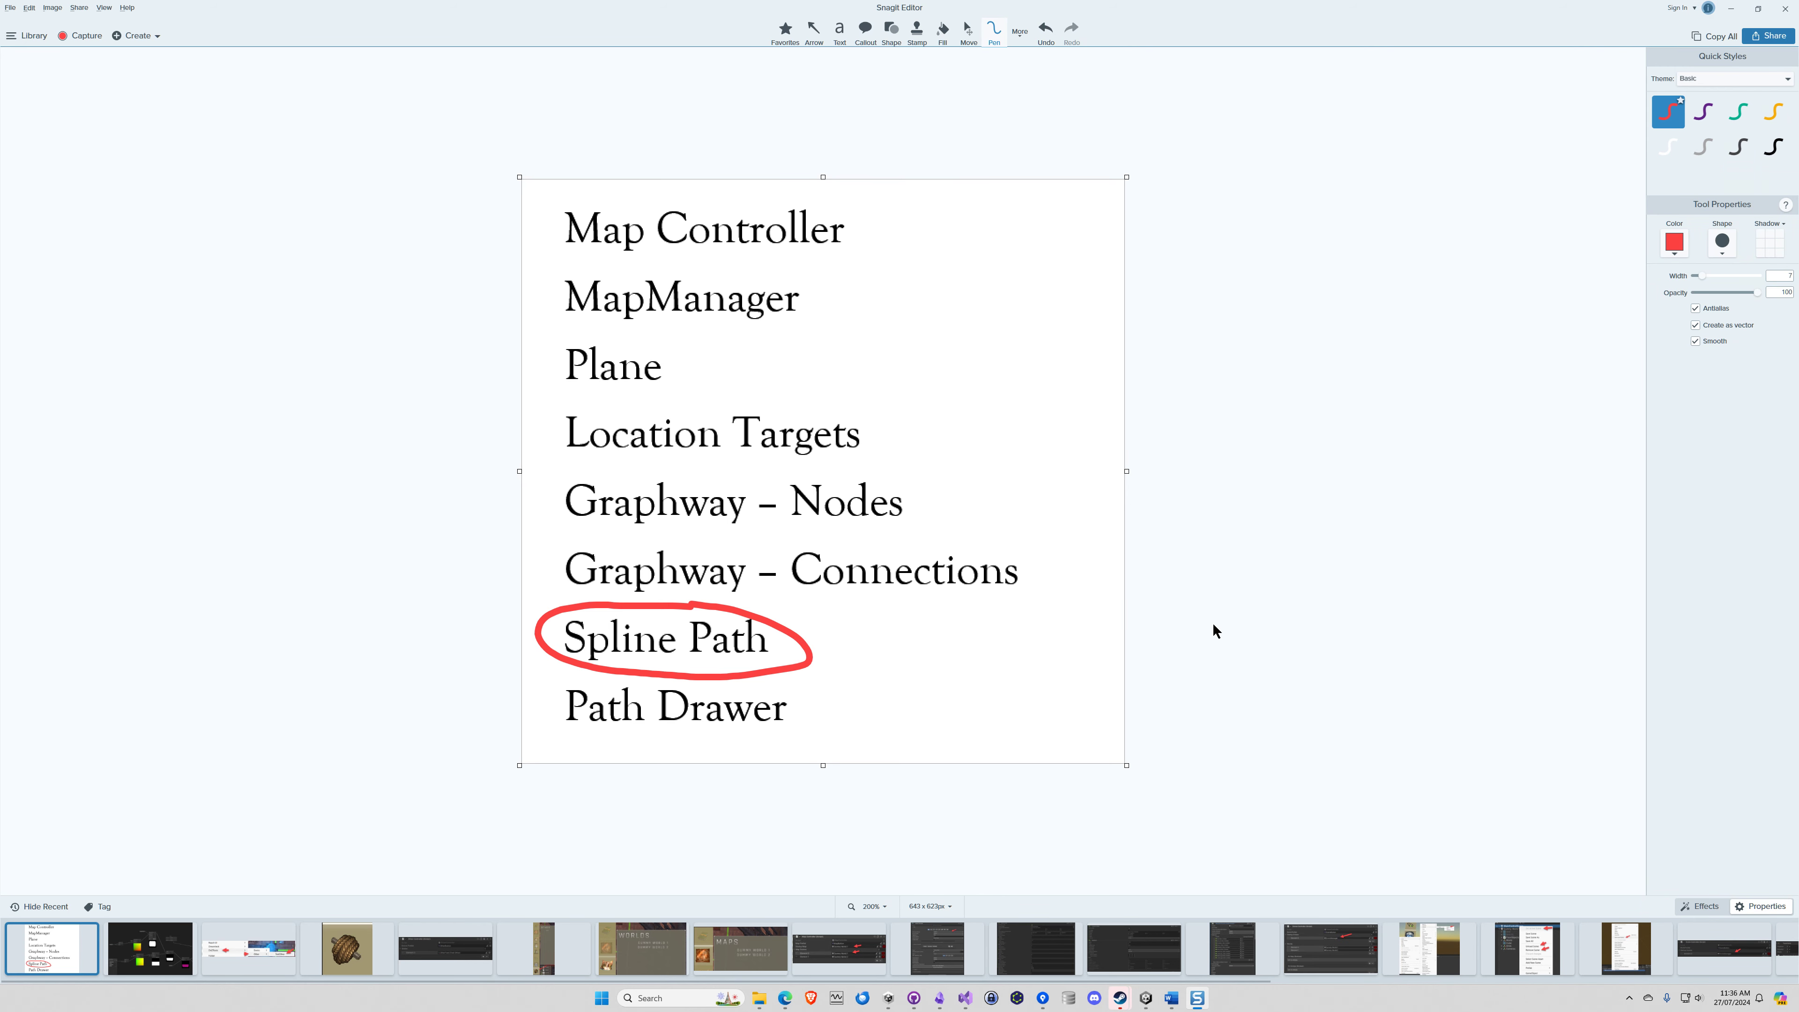
pyautogui.hotkey('ctrl', 'z')
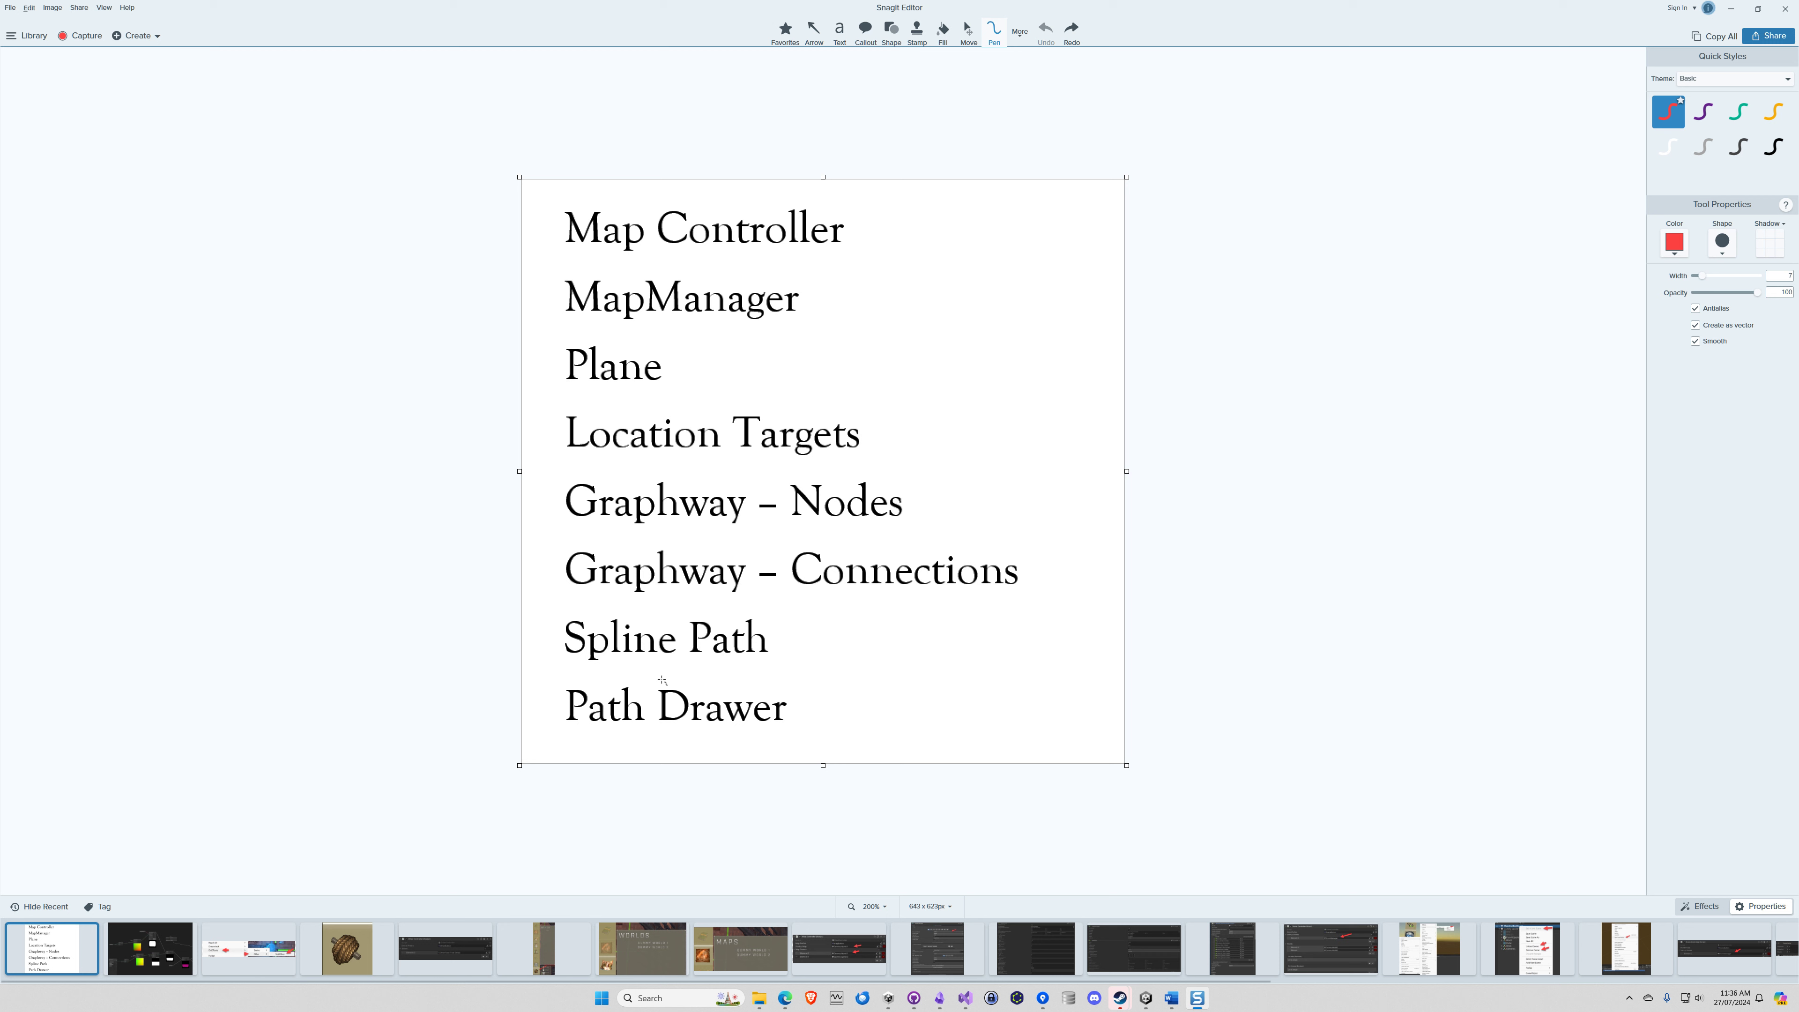
pyautogui.moveTo(662, 681)
pyautogui.mouseDown()
pyautogui.moveTo(619, 671)
pyautogui.moveTo(538, 721)
pyautogui.moveTo(825, 742)
pyautogui.moveTo(738, 686)
pyautogui.moveTo(655, 677)
pyautogui.mouseUp()
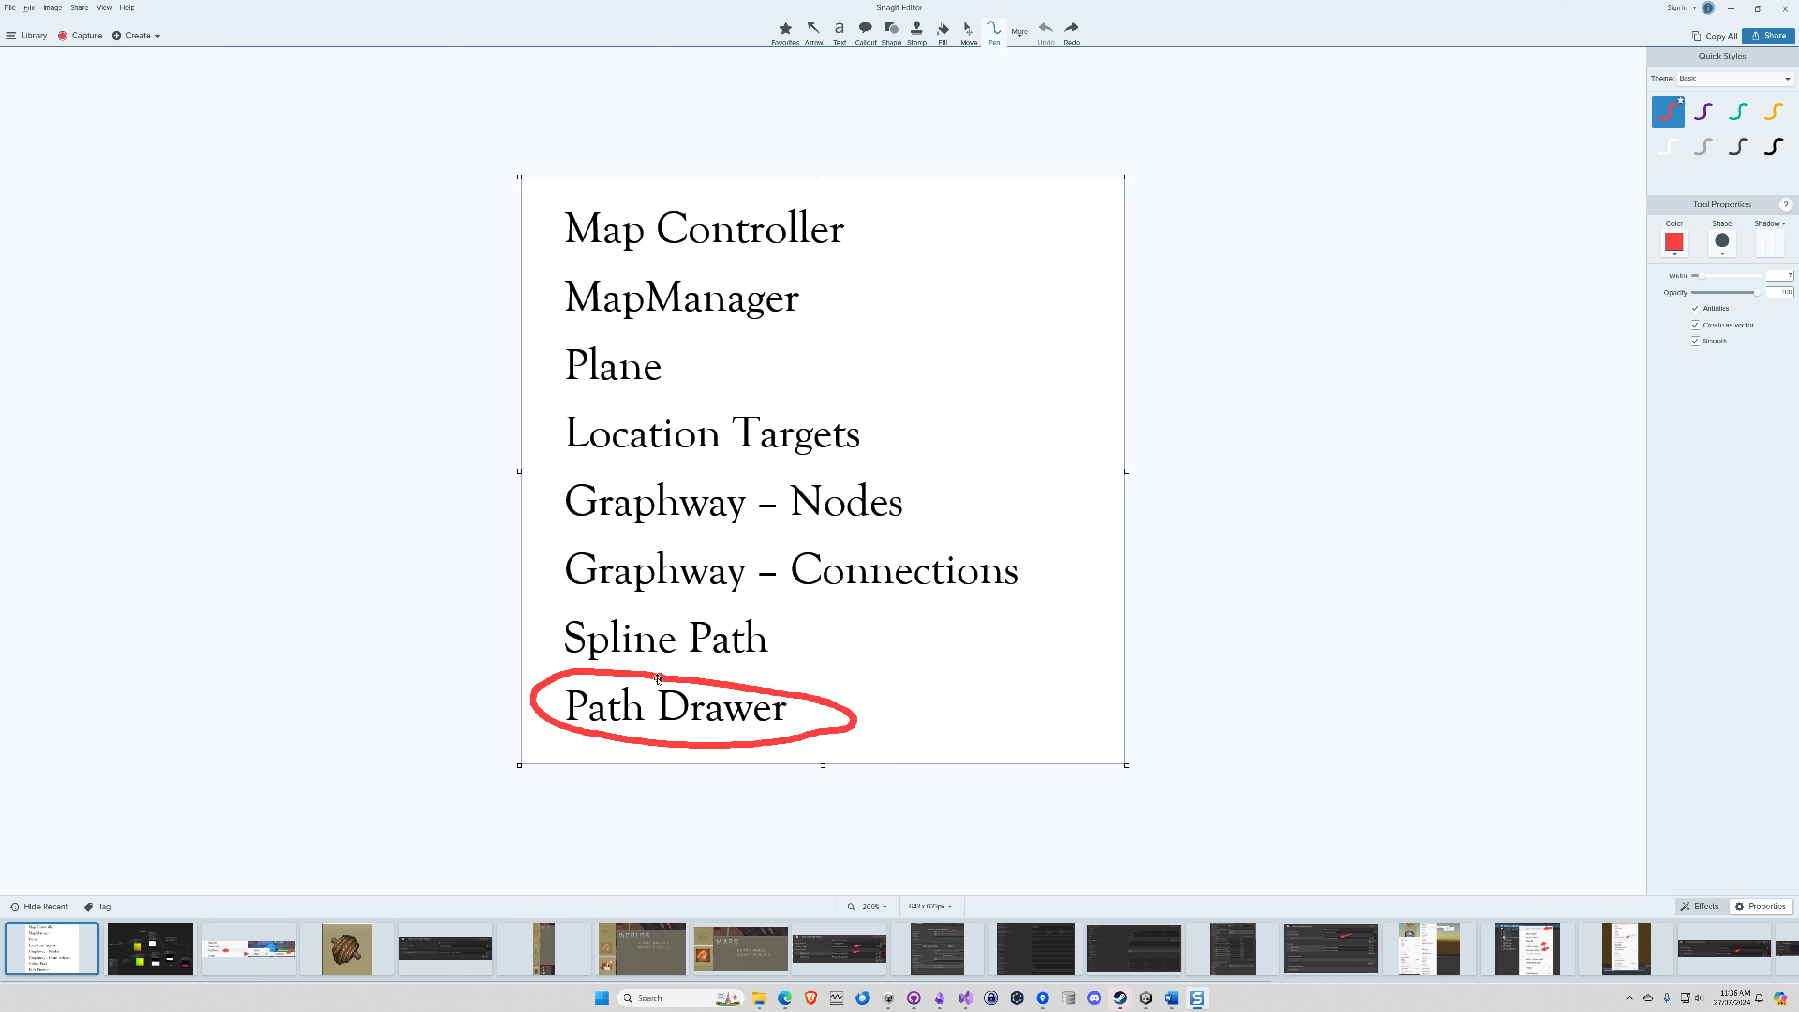
pyautogui.click(1729, 10)
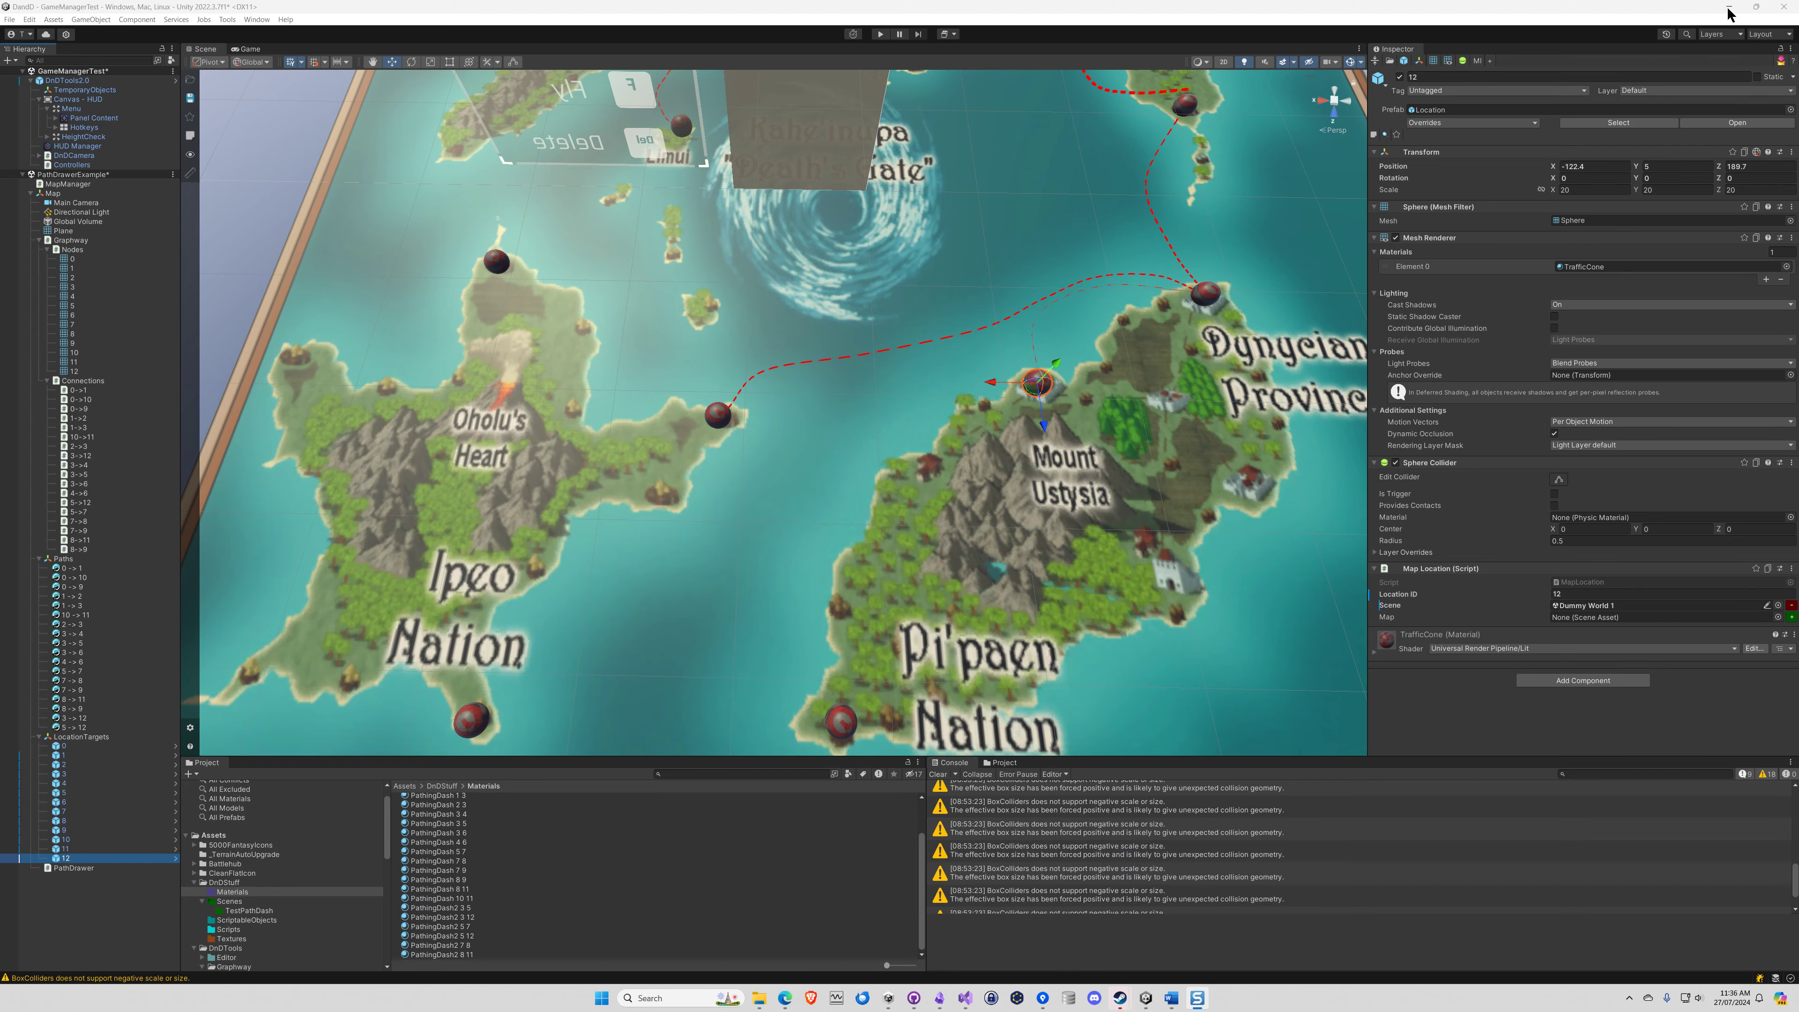
# Examine the Graphway connection and Mesh Renderer referenced by Element 15 in PathDrawer's Connections list
pyautogui.click(73, 868)
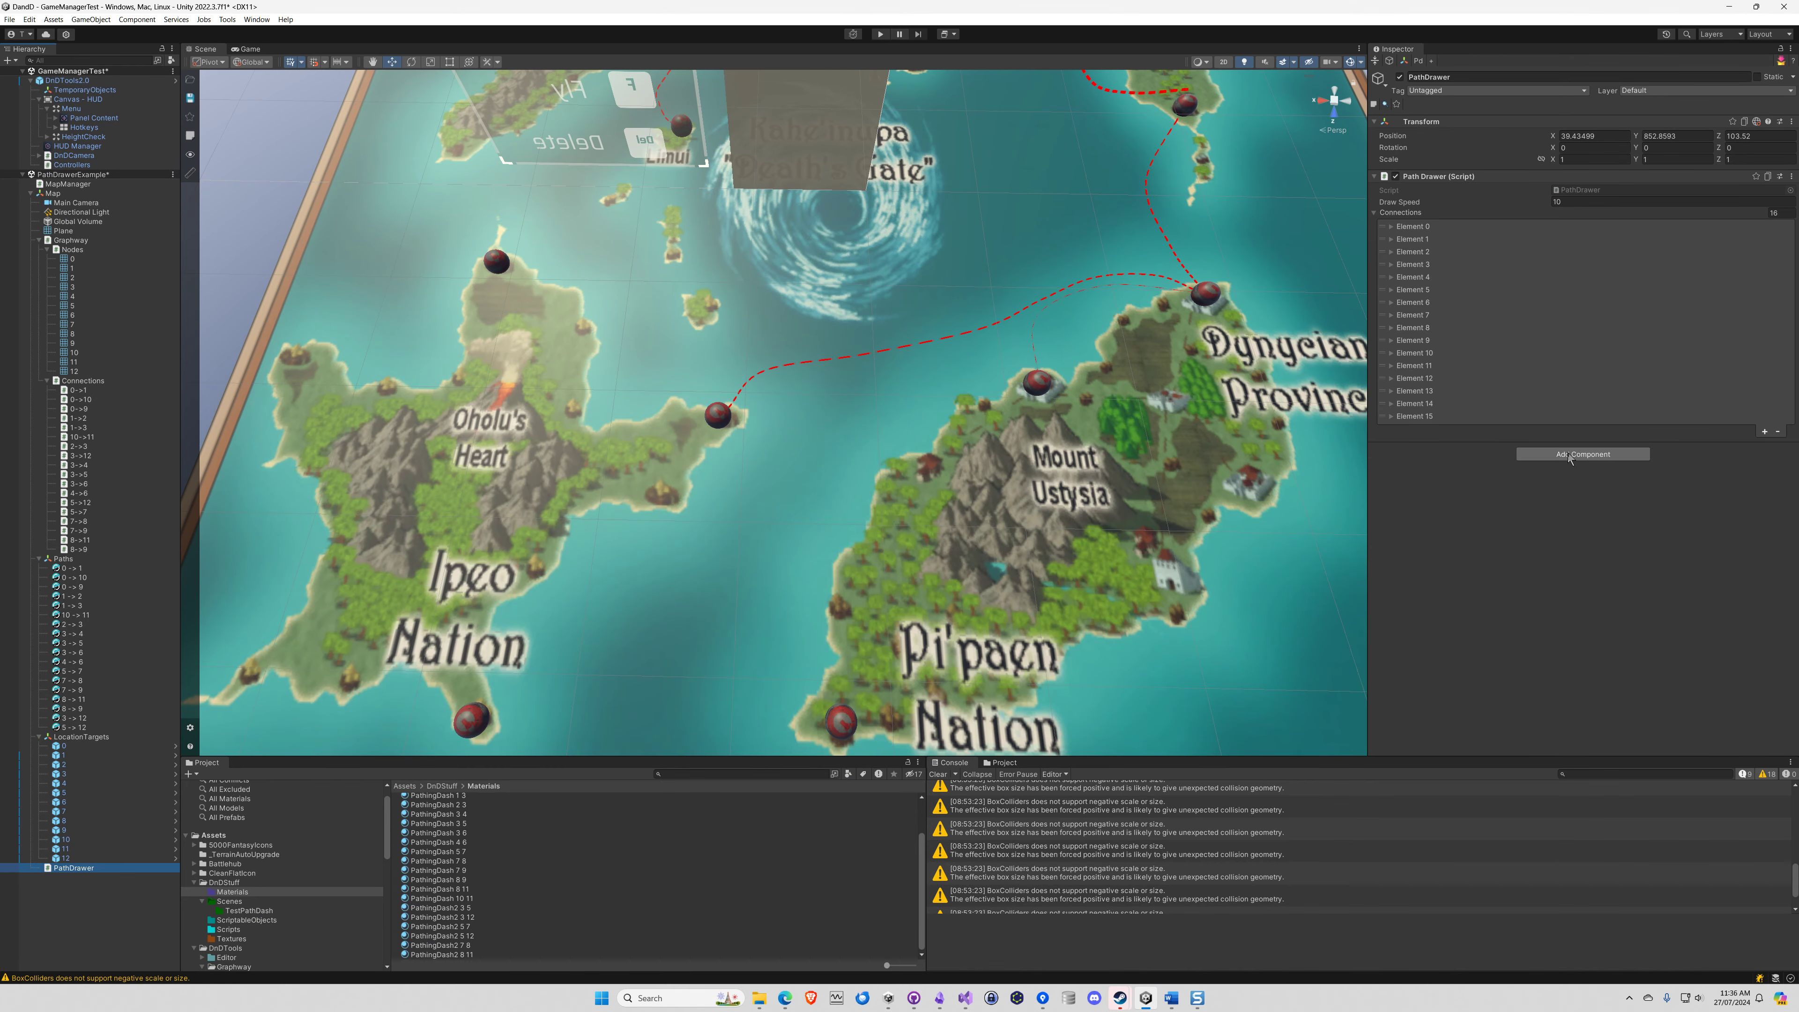
pyautogui.click(1391, 416)
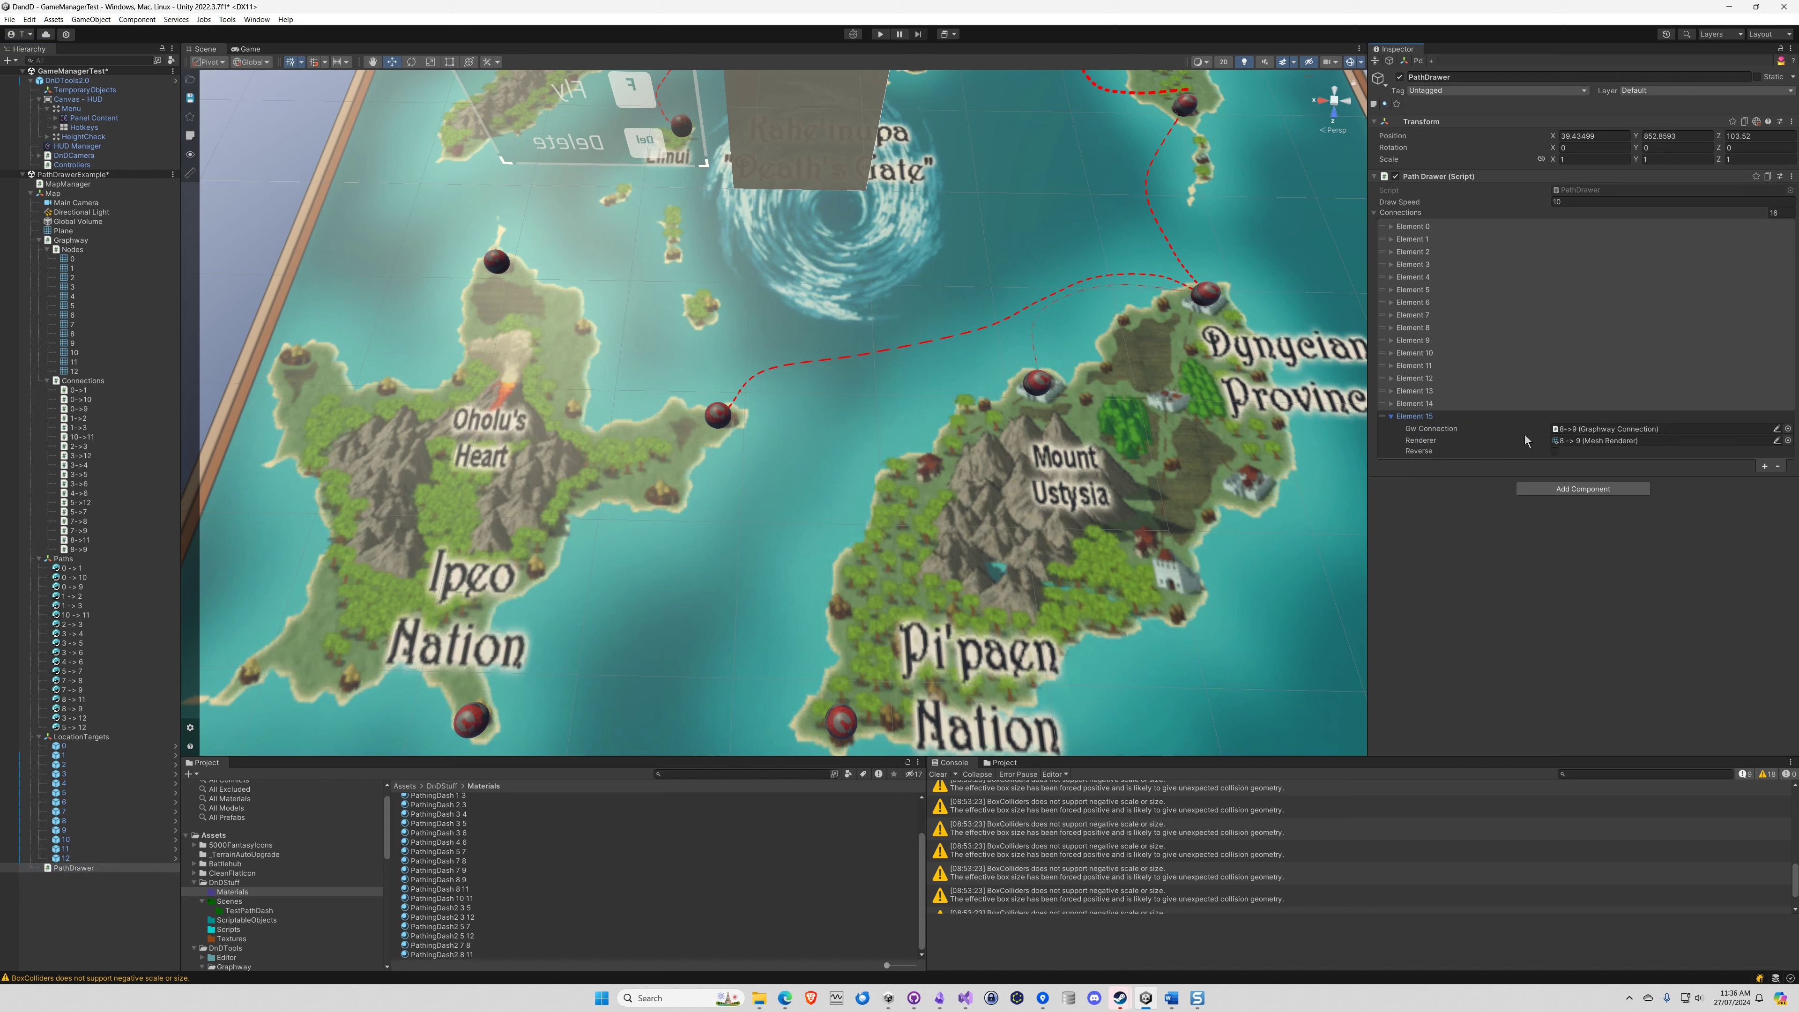
pyautogui.click(1588, 429)
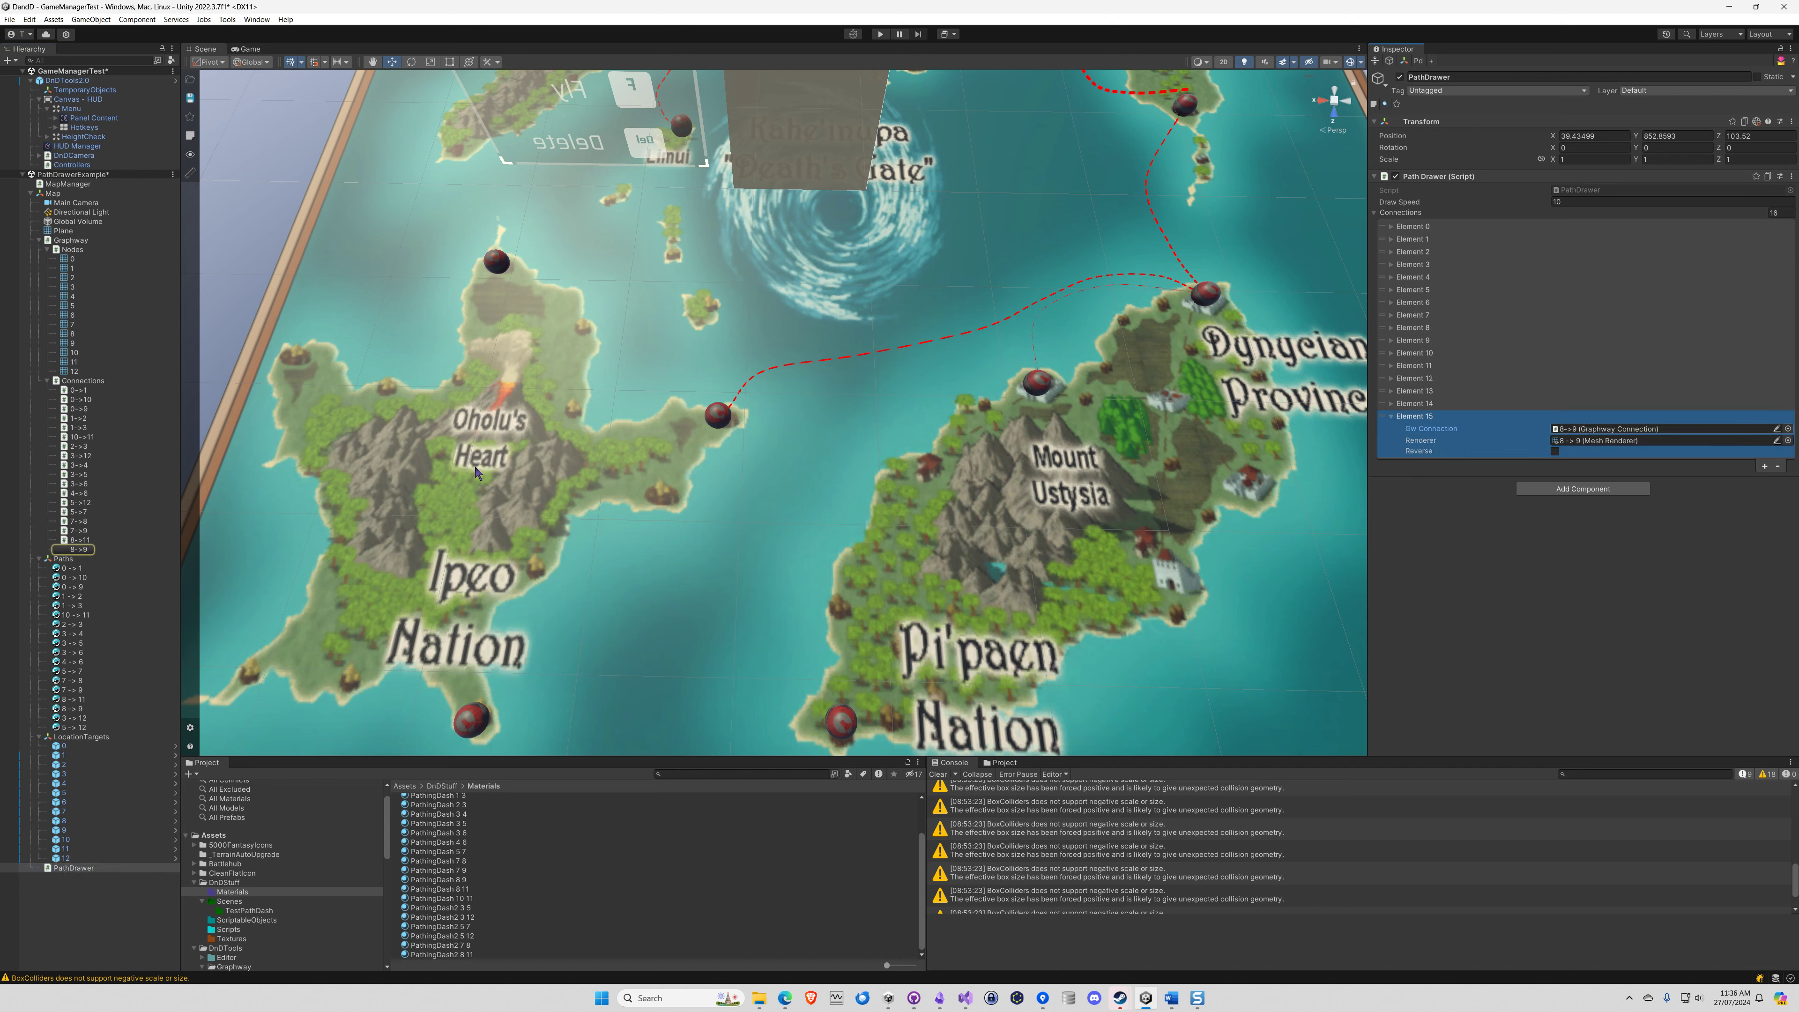
pyautogui.click(1596, 440)
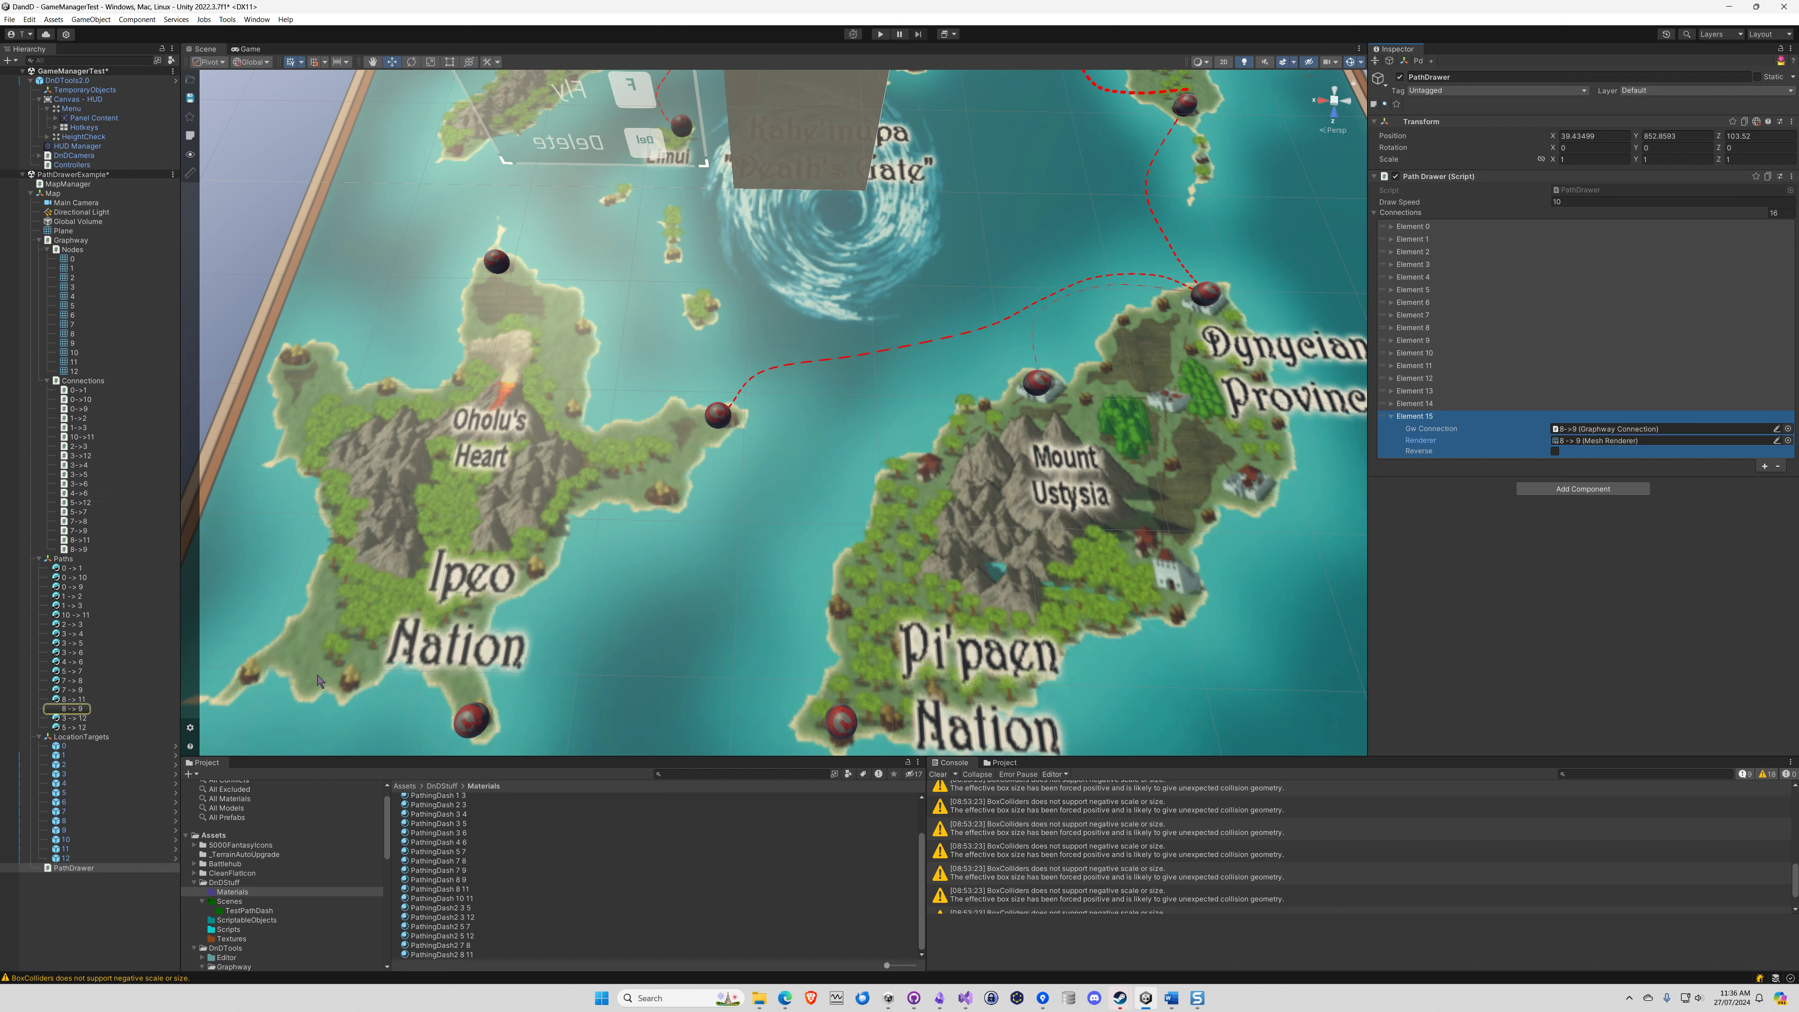
# Add Element 16 to PathDrawer's Connections, assigning the 3->12 Graphway connection and the 3 -> 12 spline as its Renderer
pyautogui.click(1765, 466)
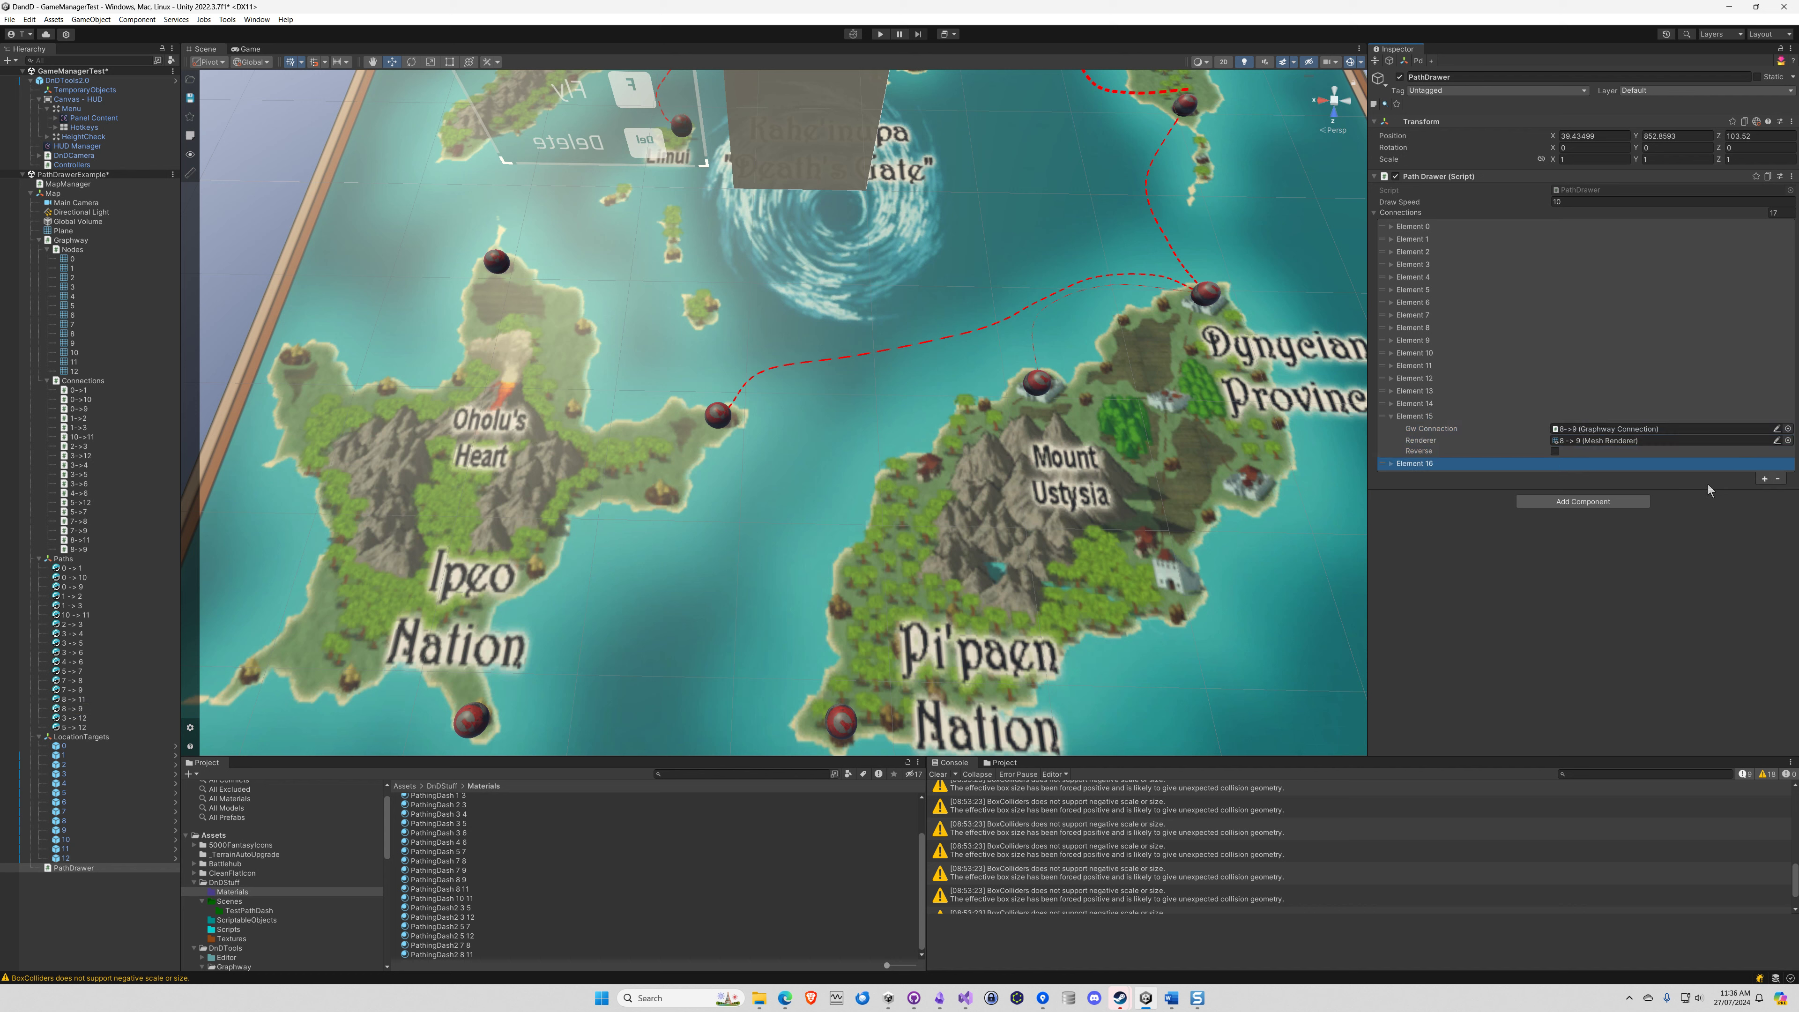
pyautogui.click(1391, 465)
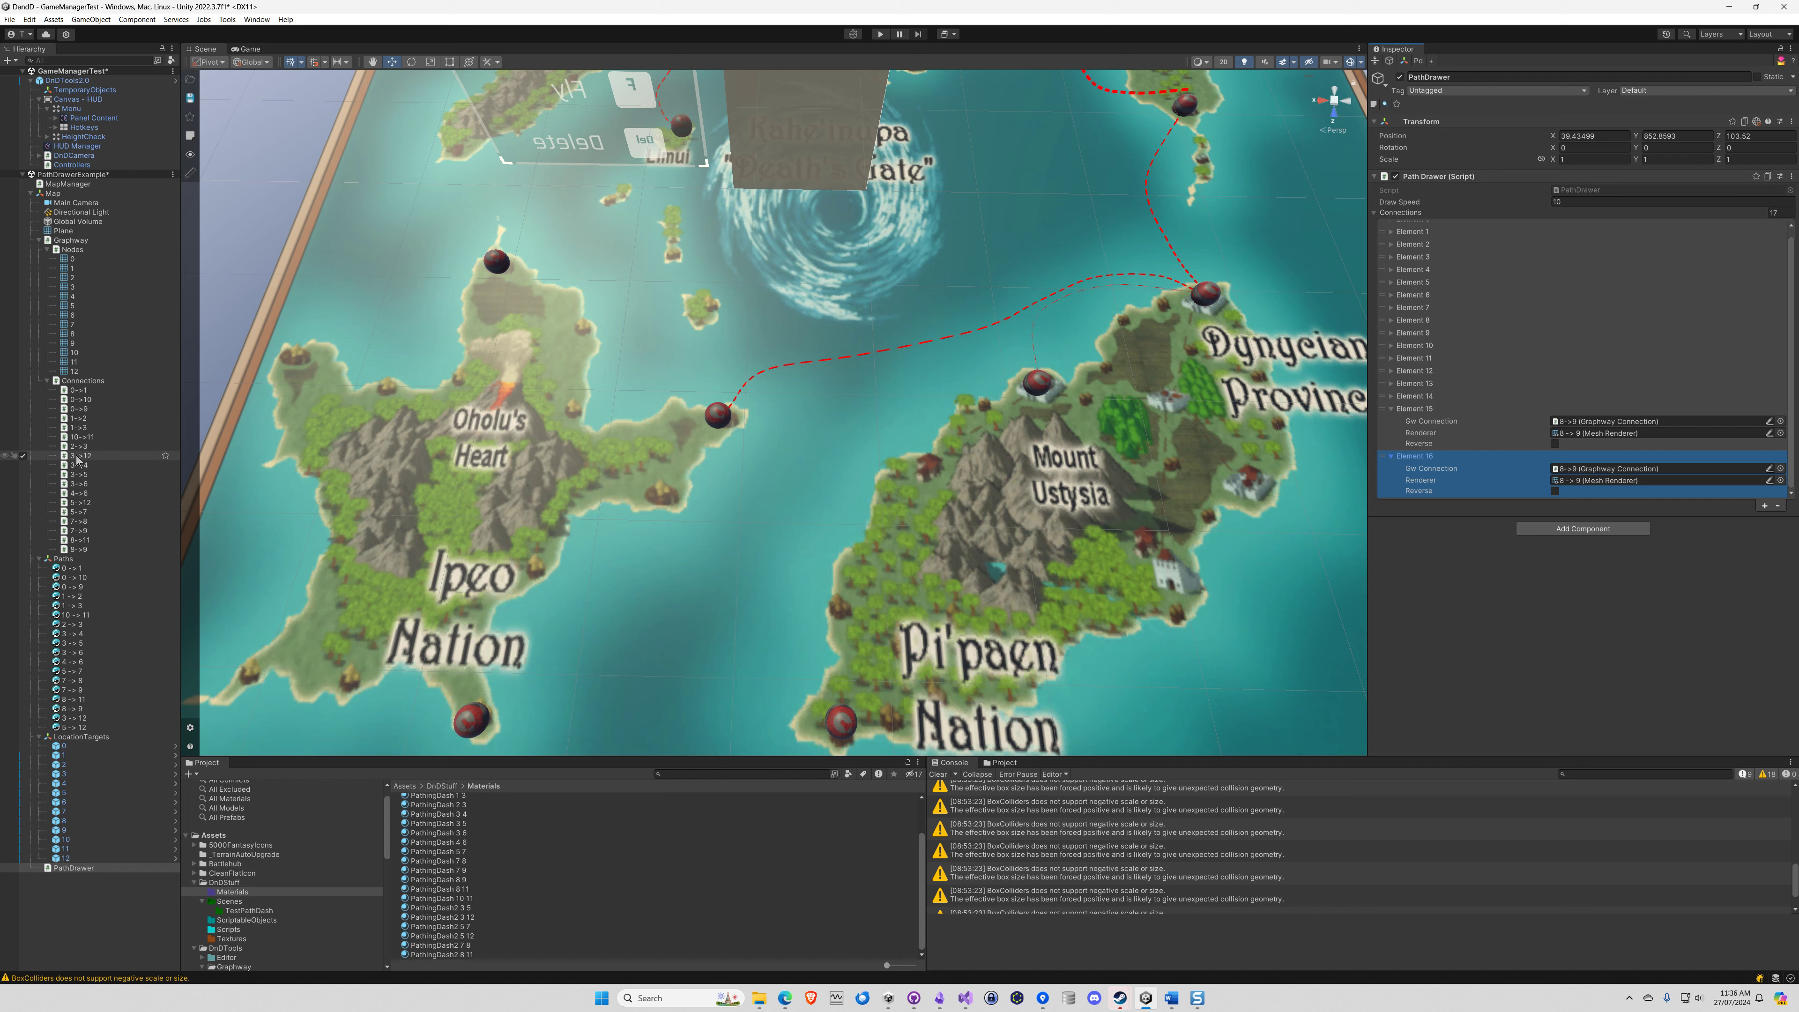
pyautogui.moveTo(77, 461); pyautogui.dragTo(1590, 470)
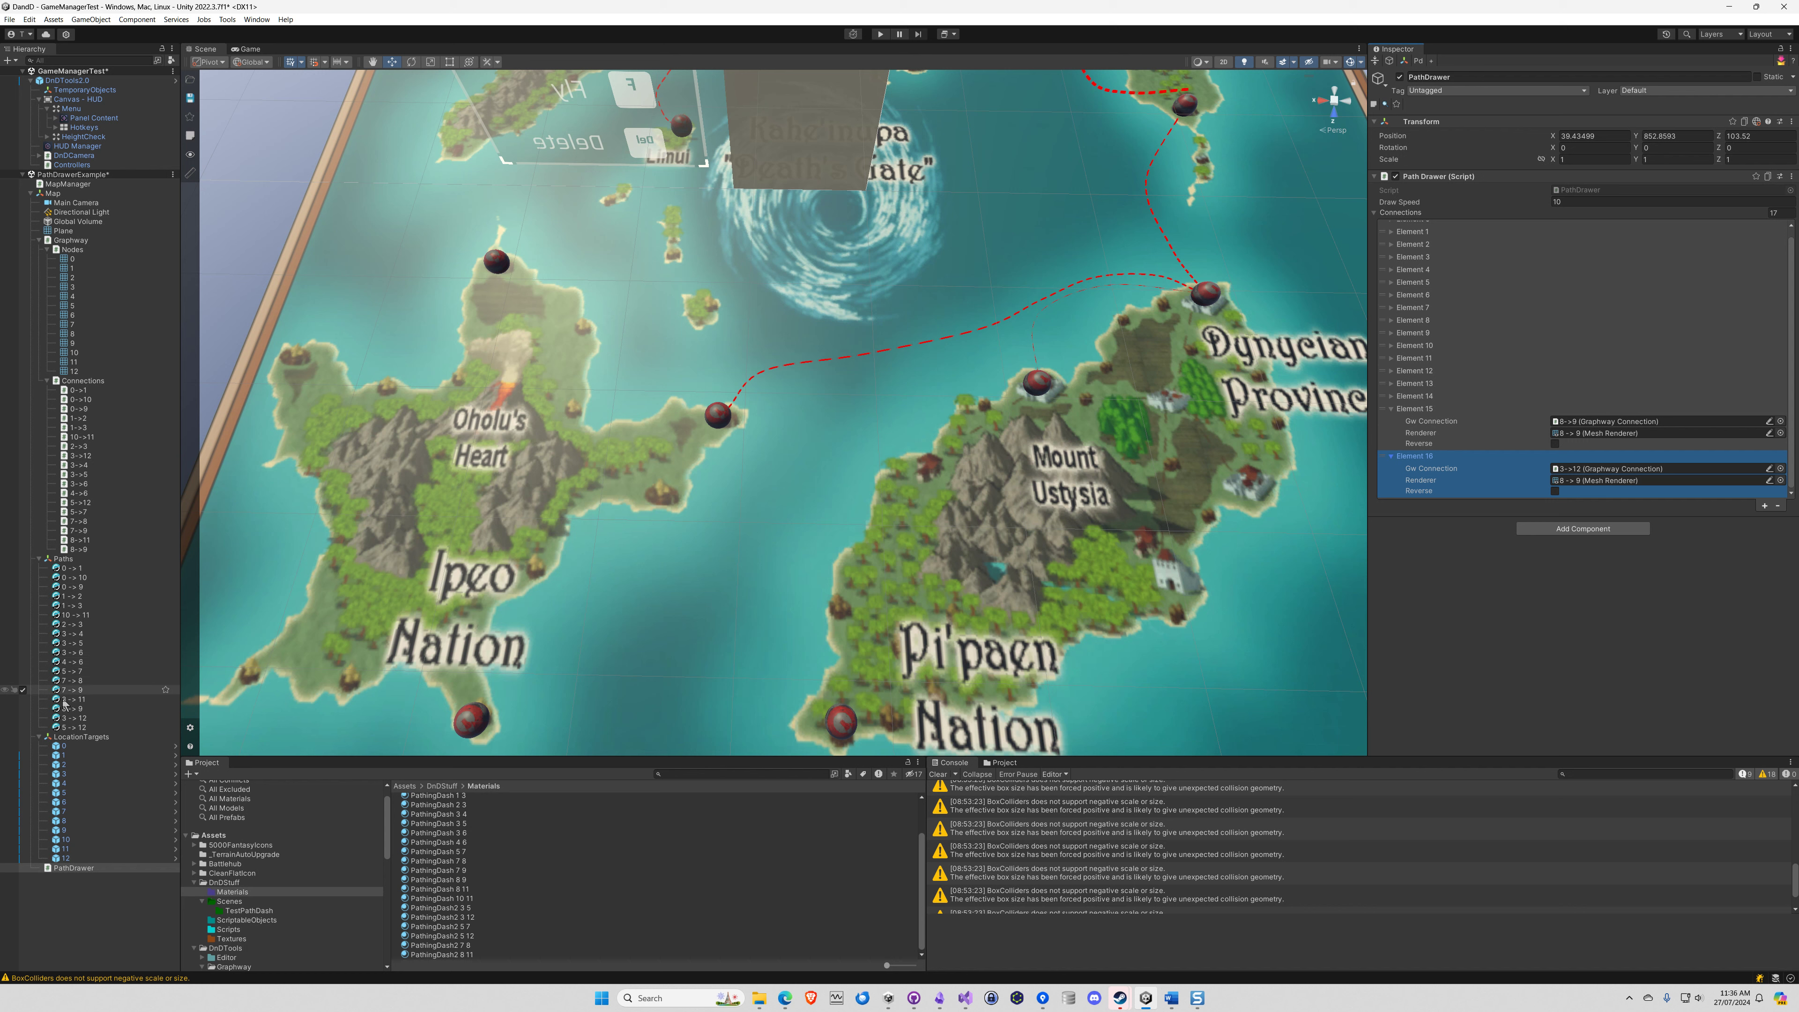
pyautogui.moveTo(68, 719); pyautogui.dragTo(1600, 486)
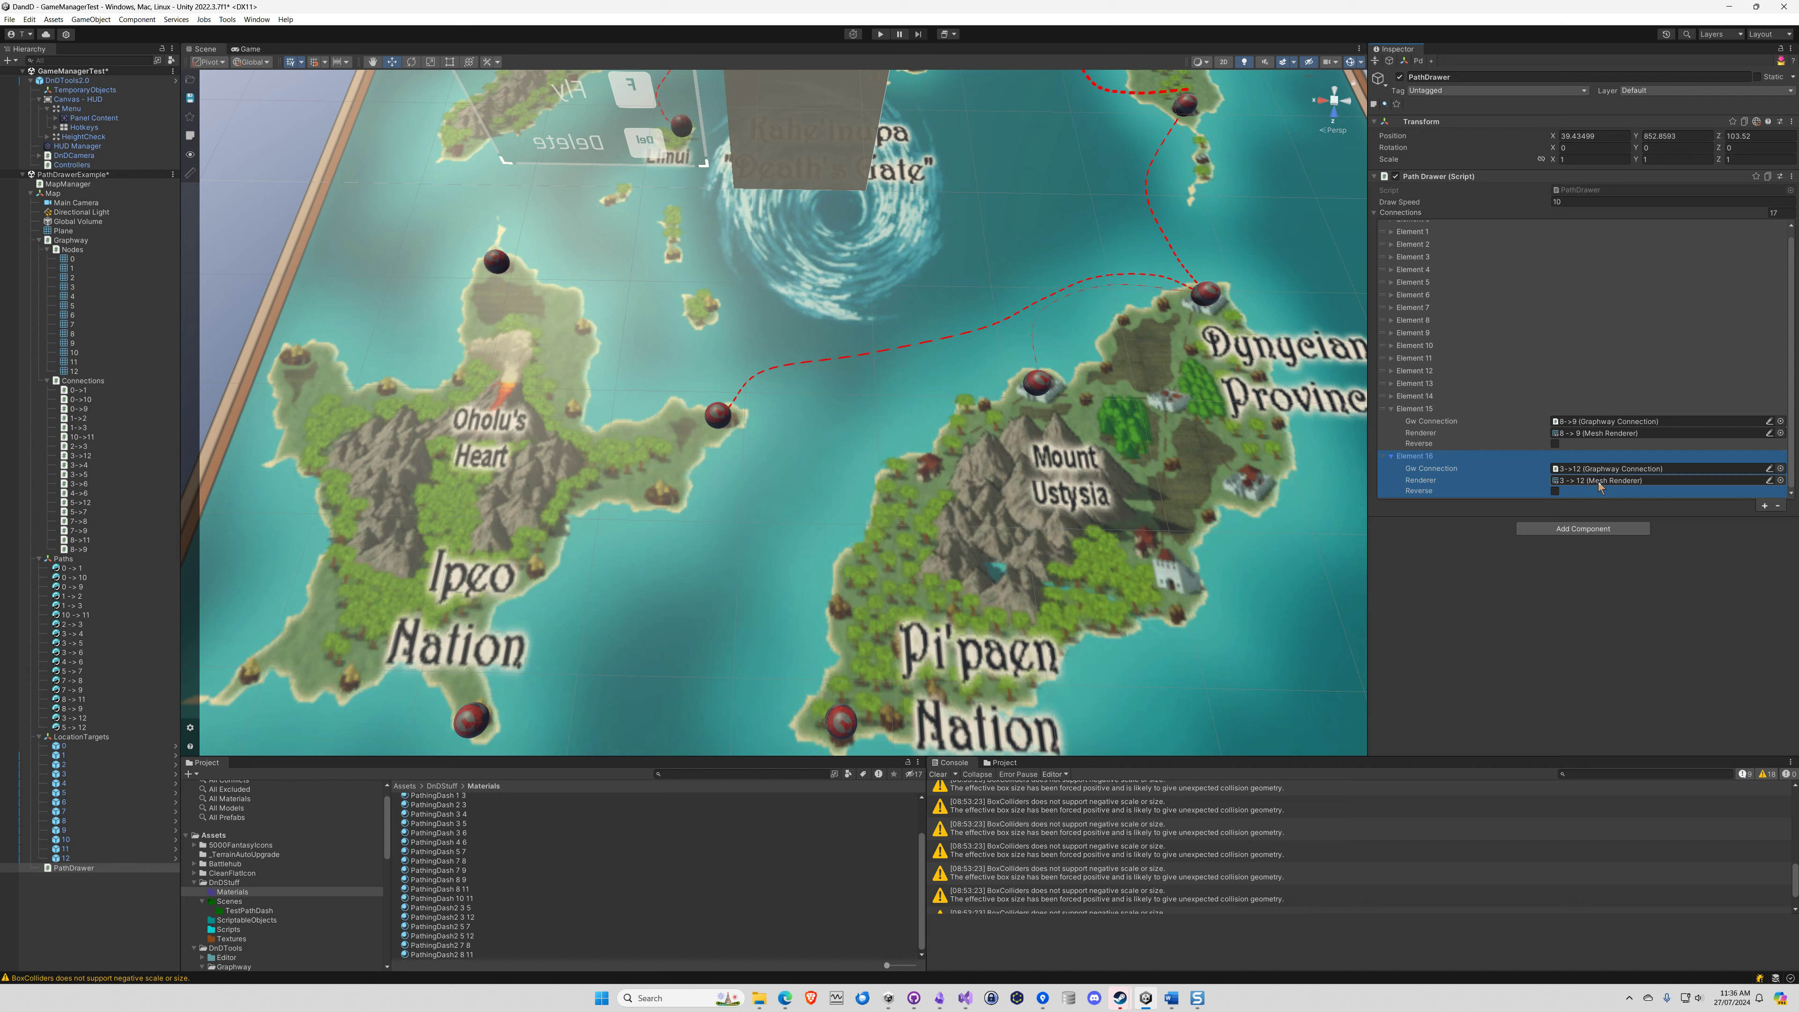
# Add Element 17 to PathDrawer's Connections, assigning the 5->12 Graphway connection and the 5 -> 12 spline as its Renderer
pyautogui.click(1764, 506)
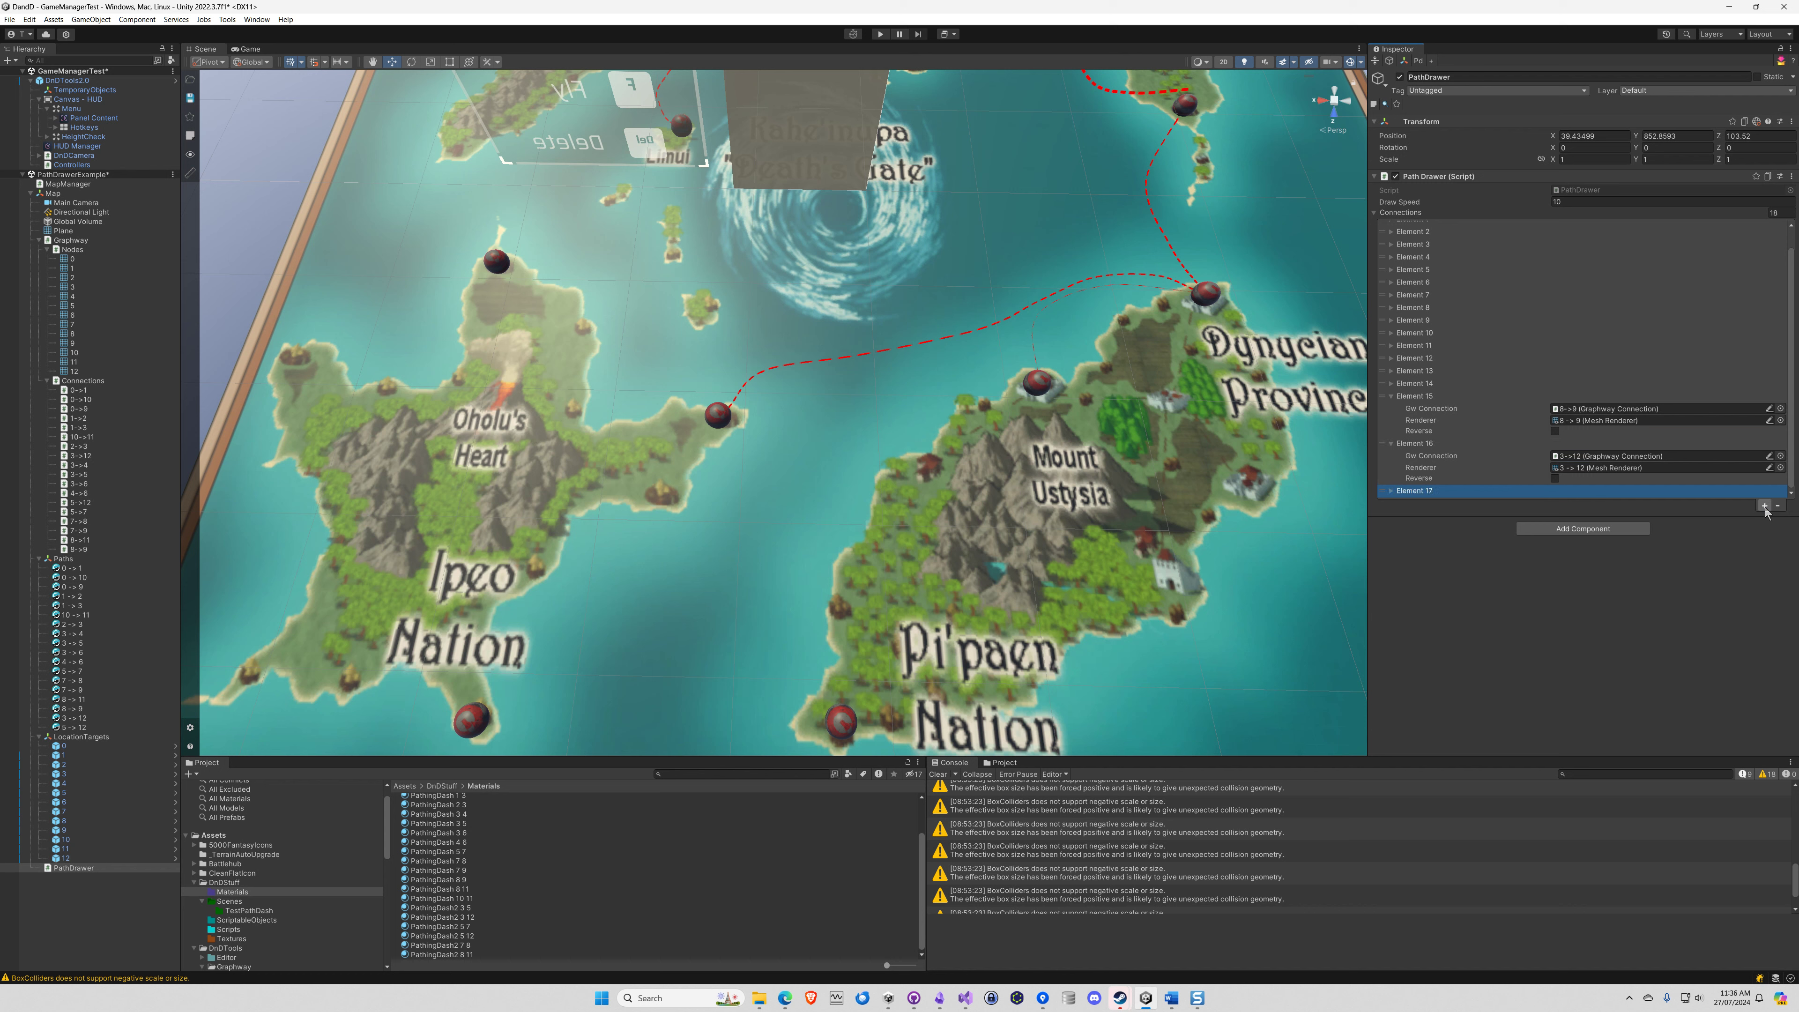
pyautogui.click(1391, 491)
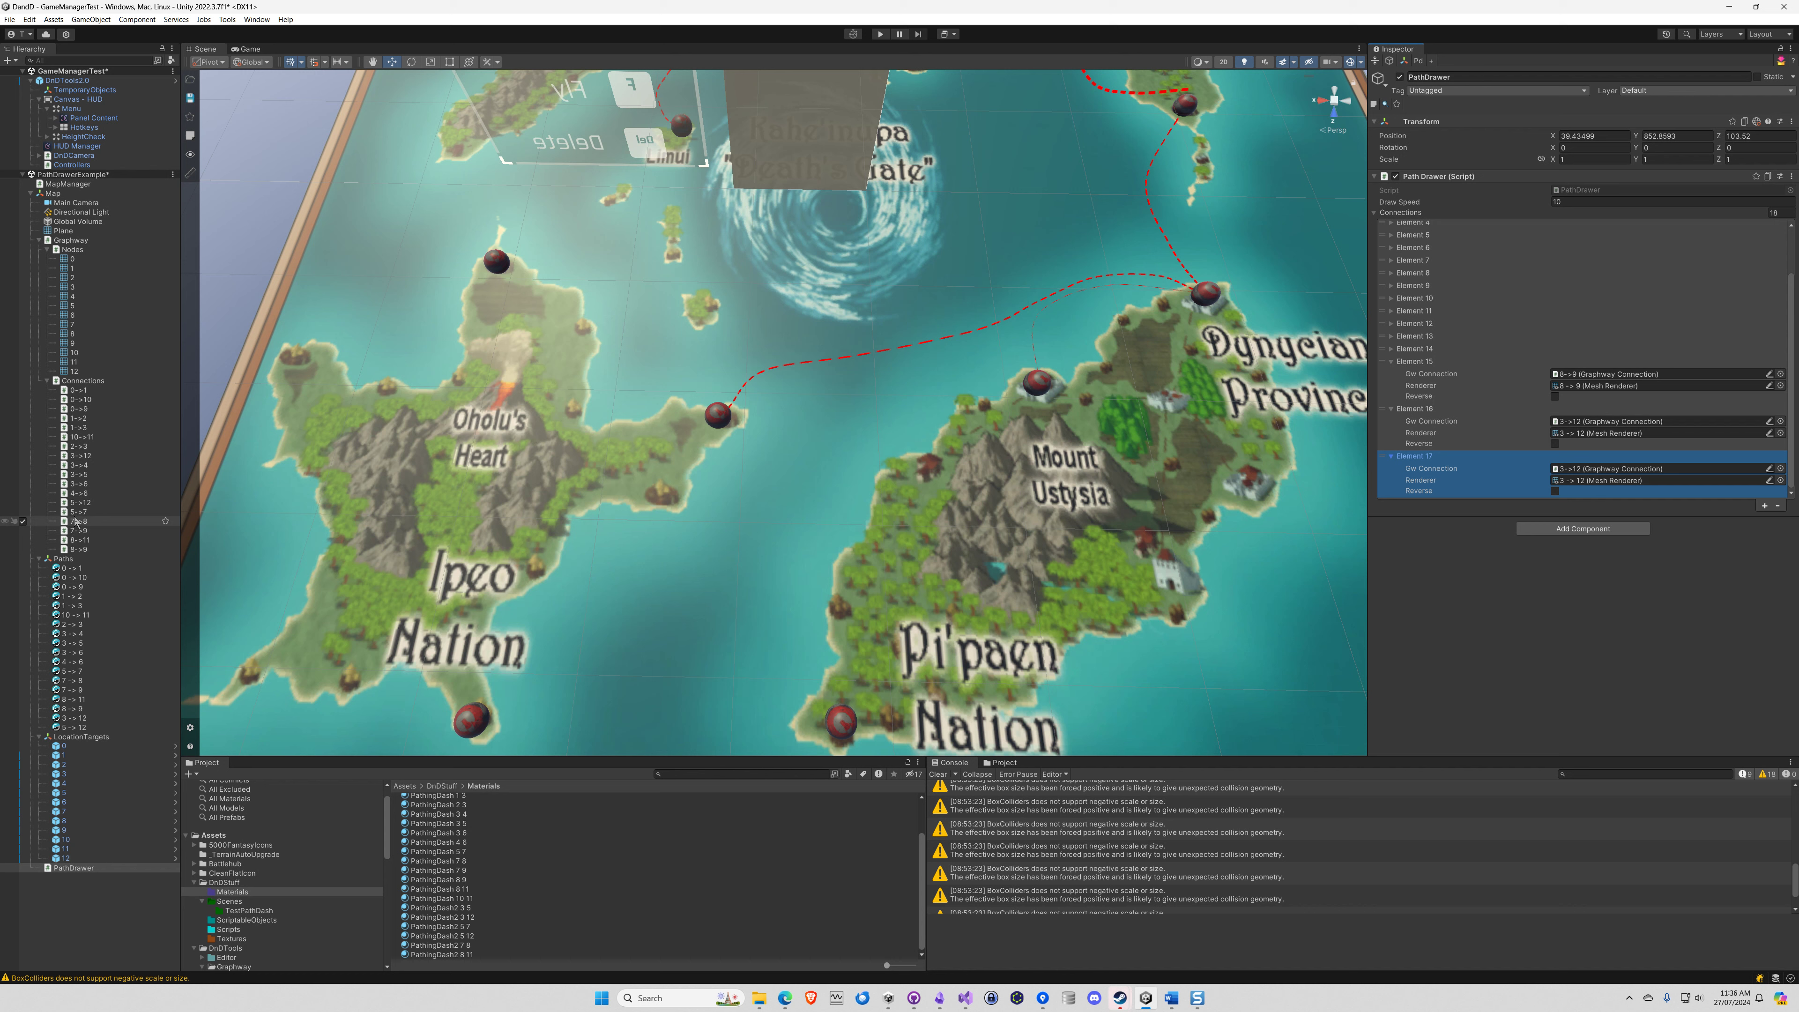
pyautogui.moveTo(80, 508); pyautogui.dragTo(1598, 474)
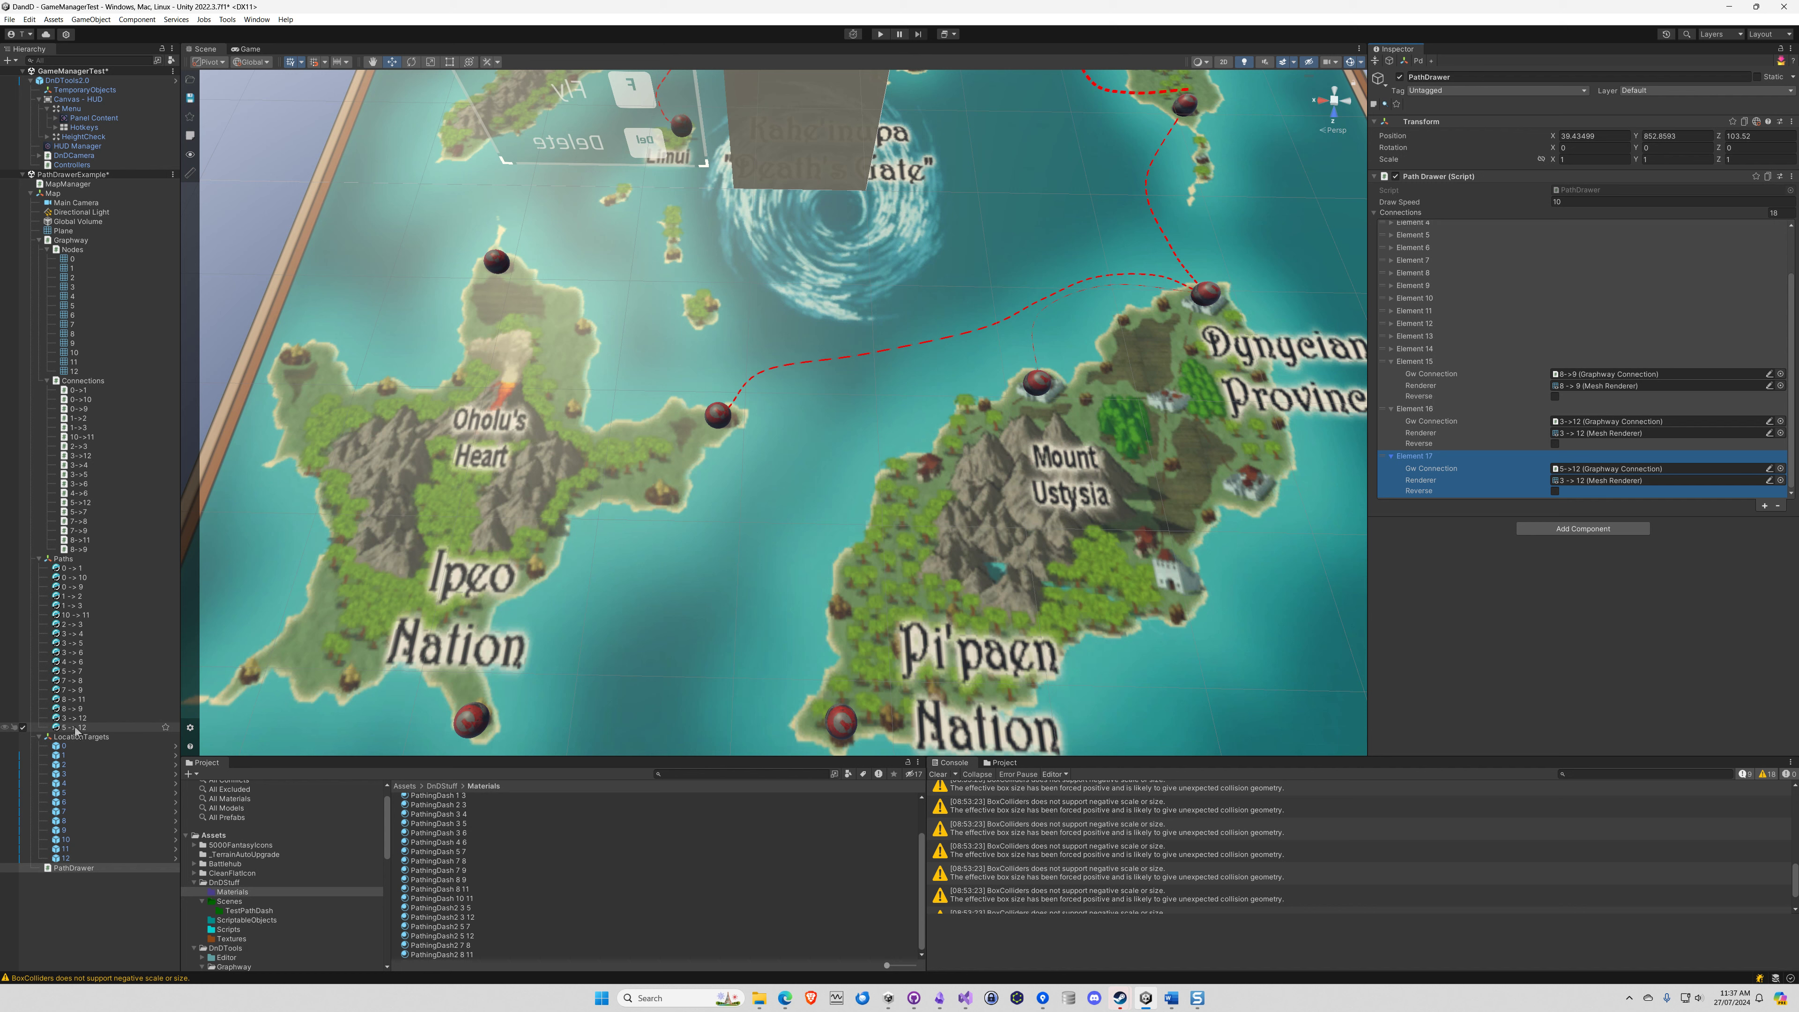
pyautogui.moveTo(76, 730); pyautogui.dragTo(1578, 484)
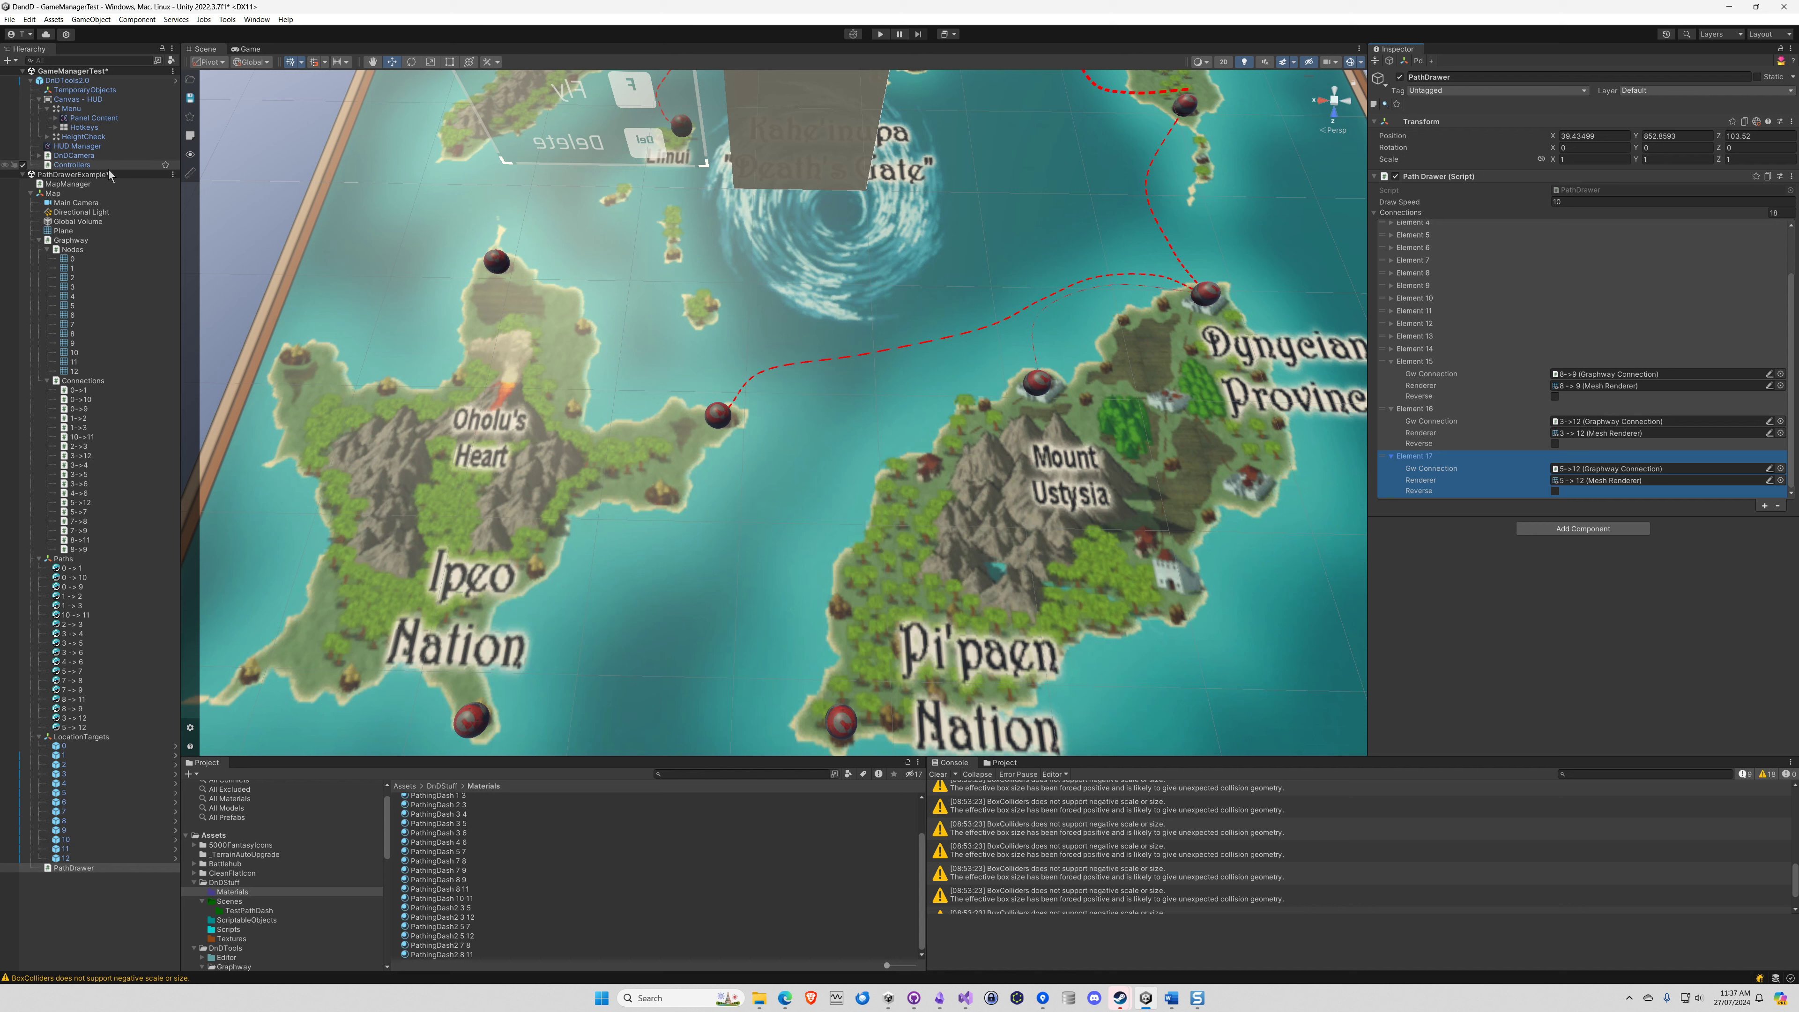
# Save the PathDrawerExample scene and unload it from the hierarchy
pyautogui.rightClick(90, 175)
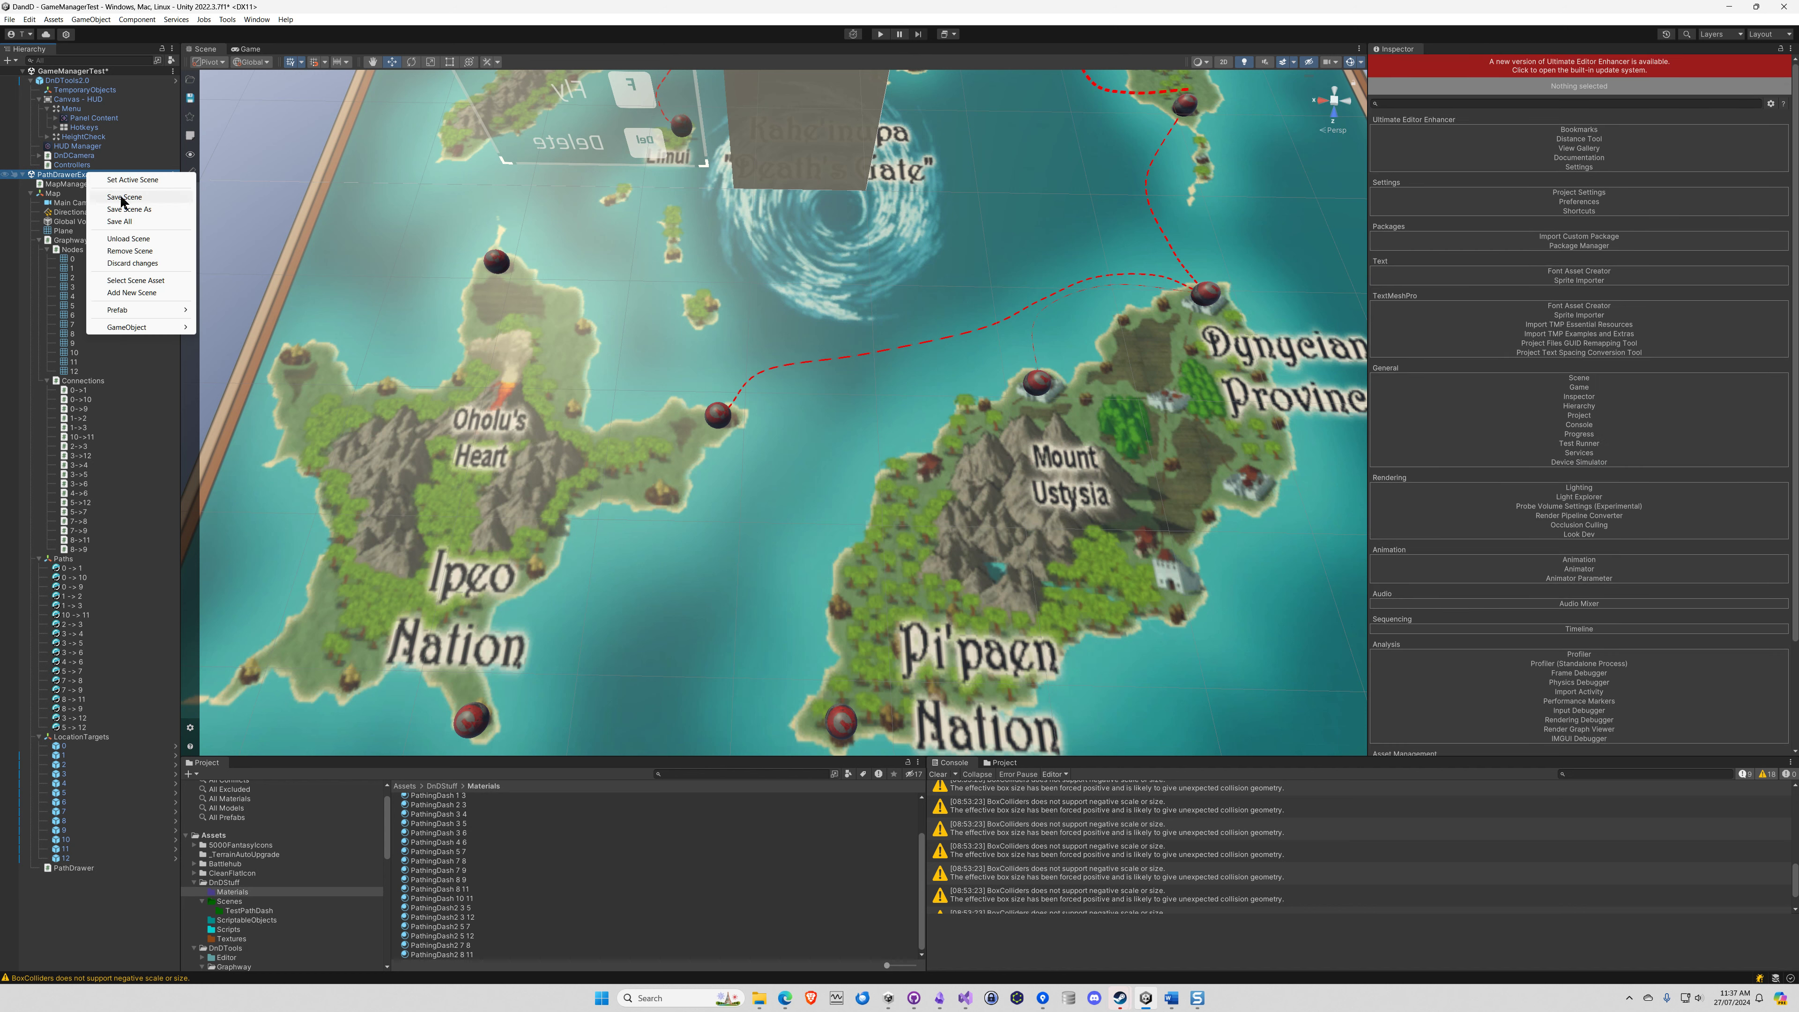
pyautogui.click(122, 199)
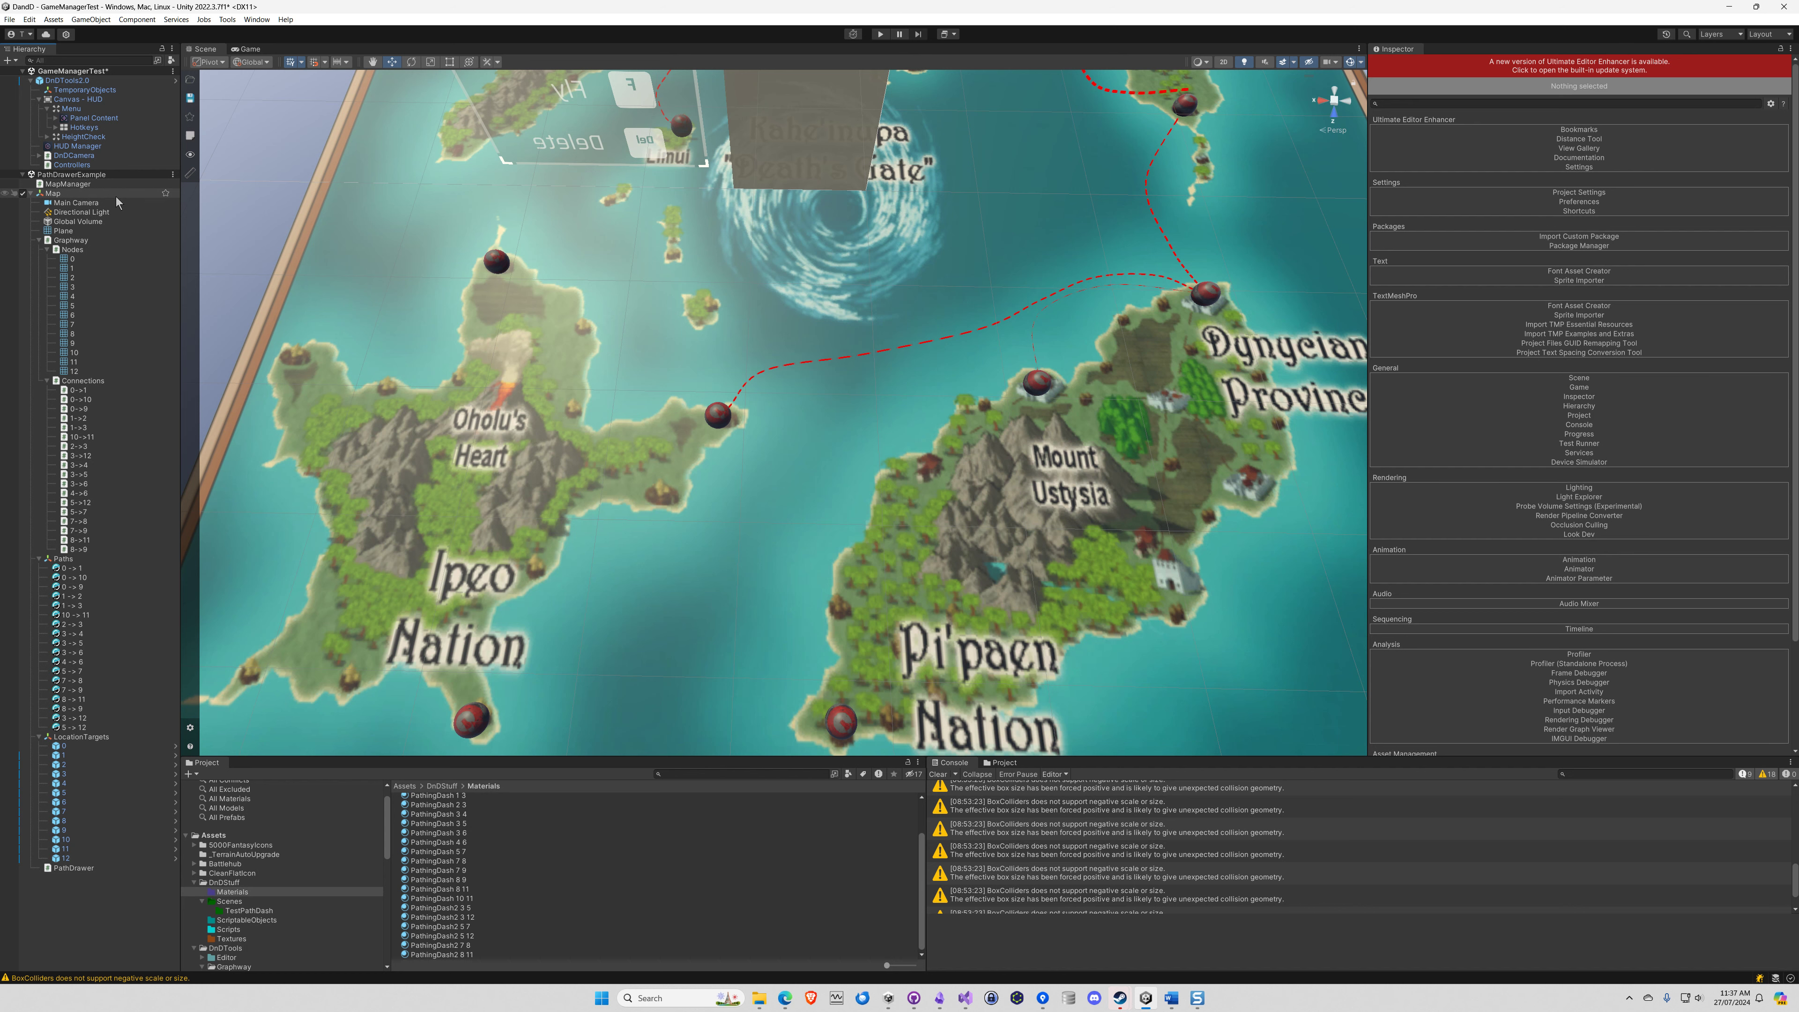
pyautogui.rightClick(94, 177)
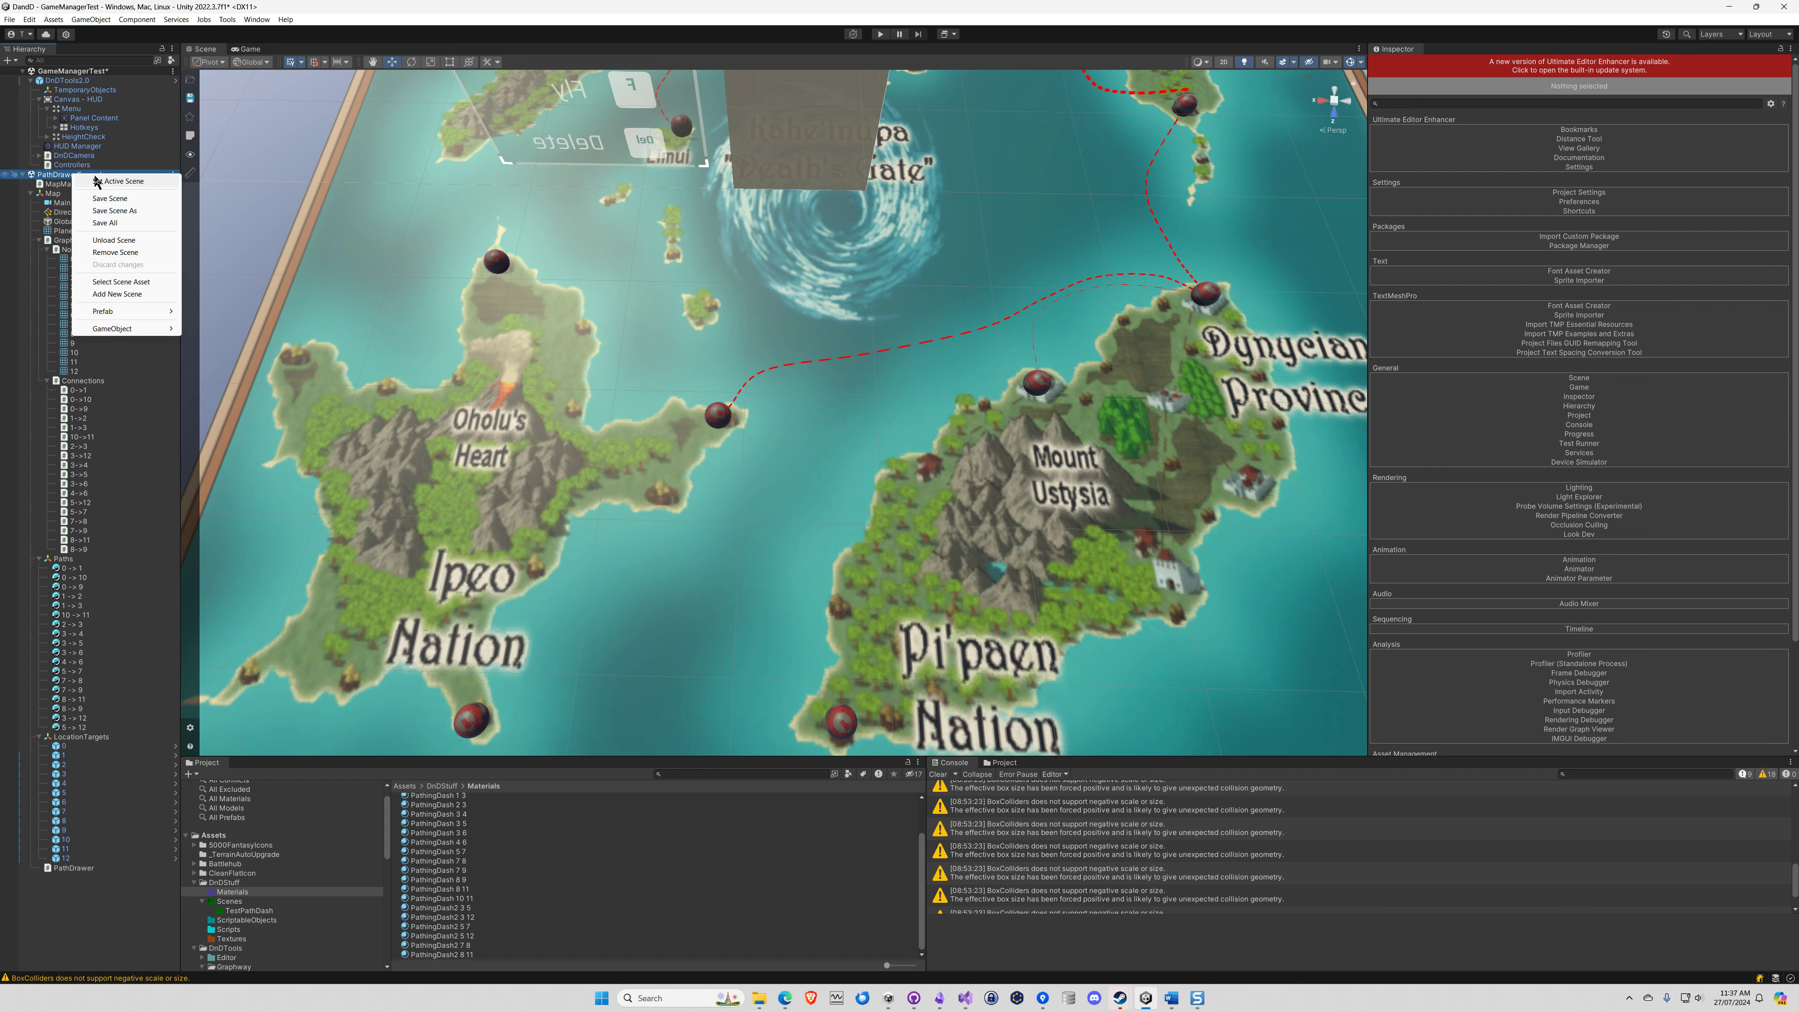
pyautogui.click(113, 241)
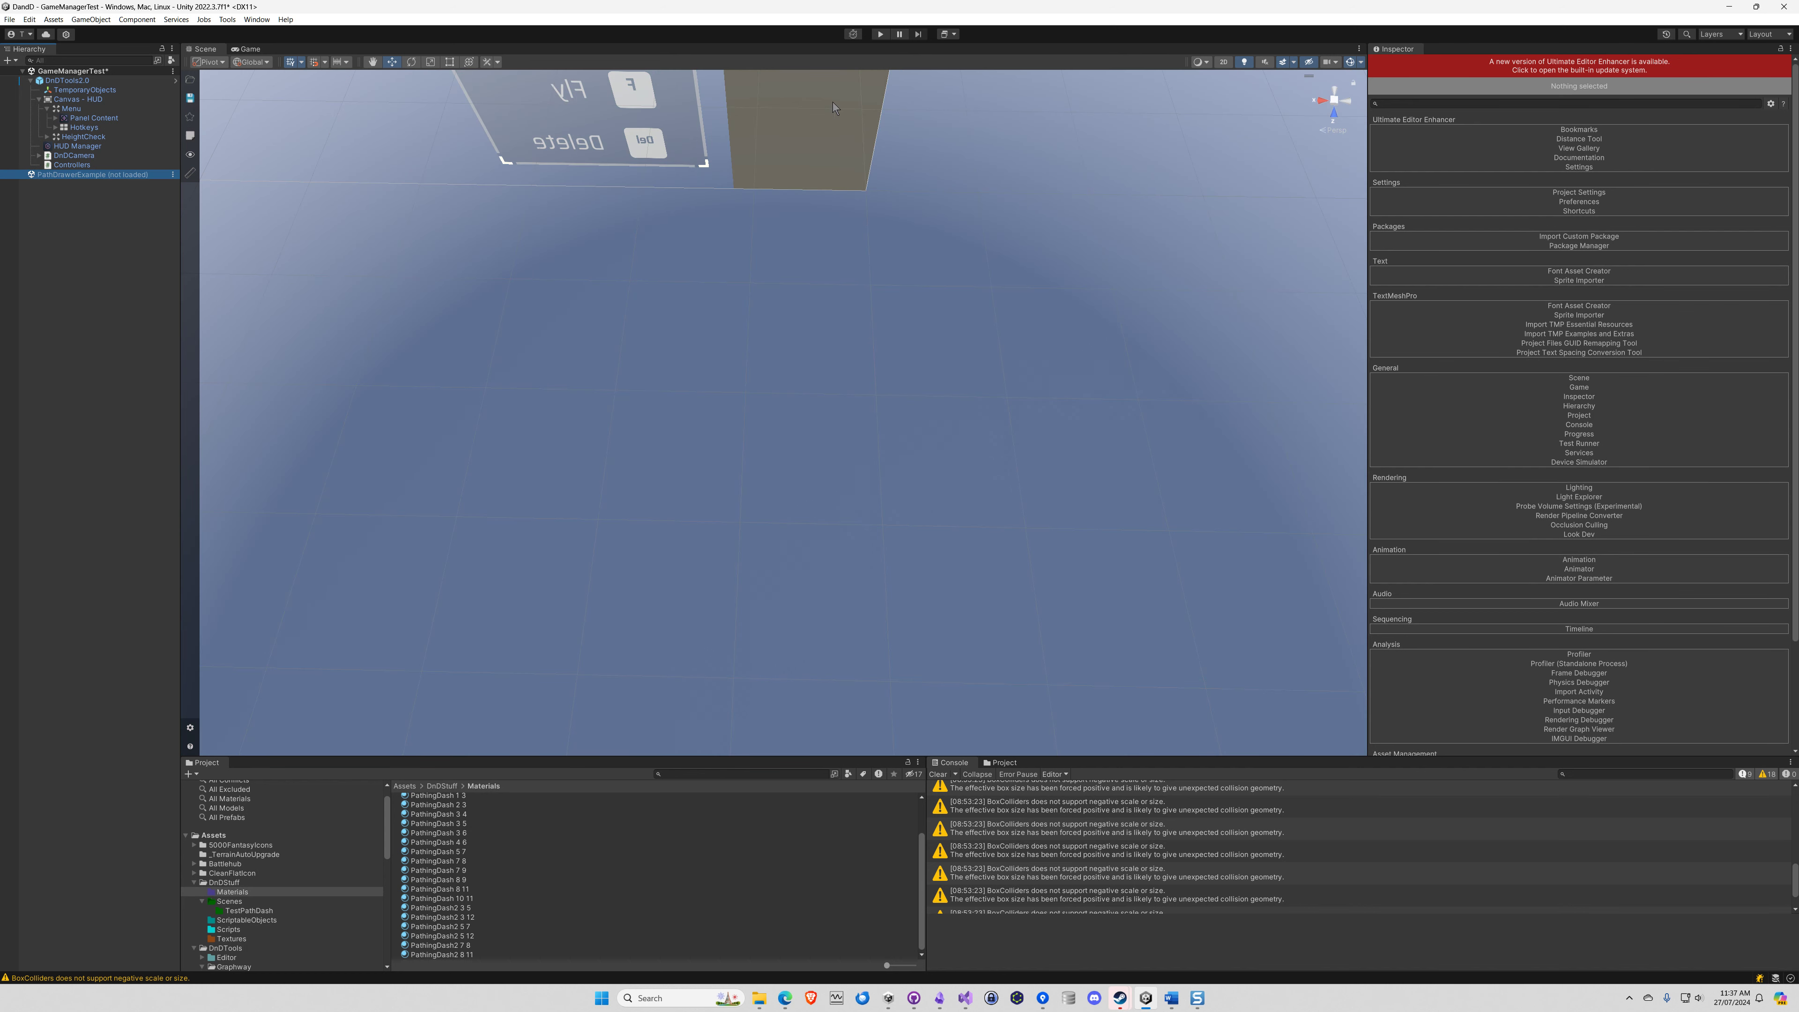
# Run the game, pick the northern Ipeo Nation node, and test the map route from the Dynycian Province node to node 12
pyautogui.click(881, 36)
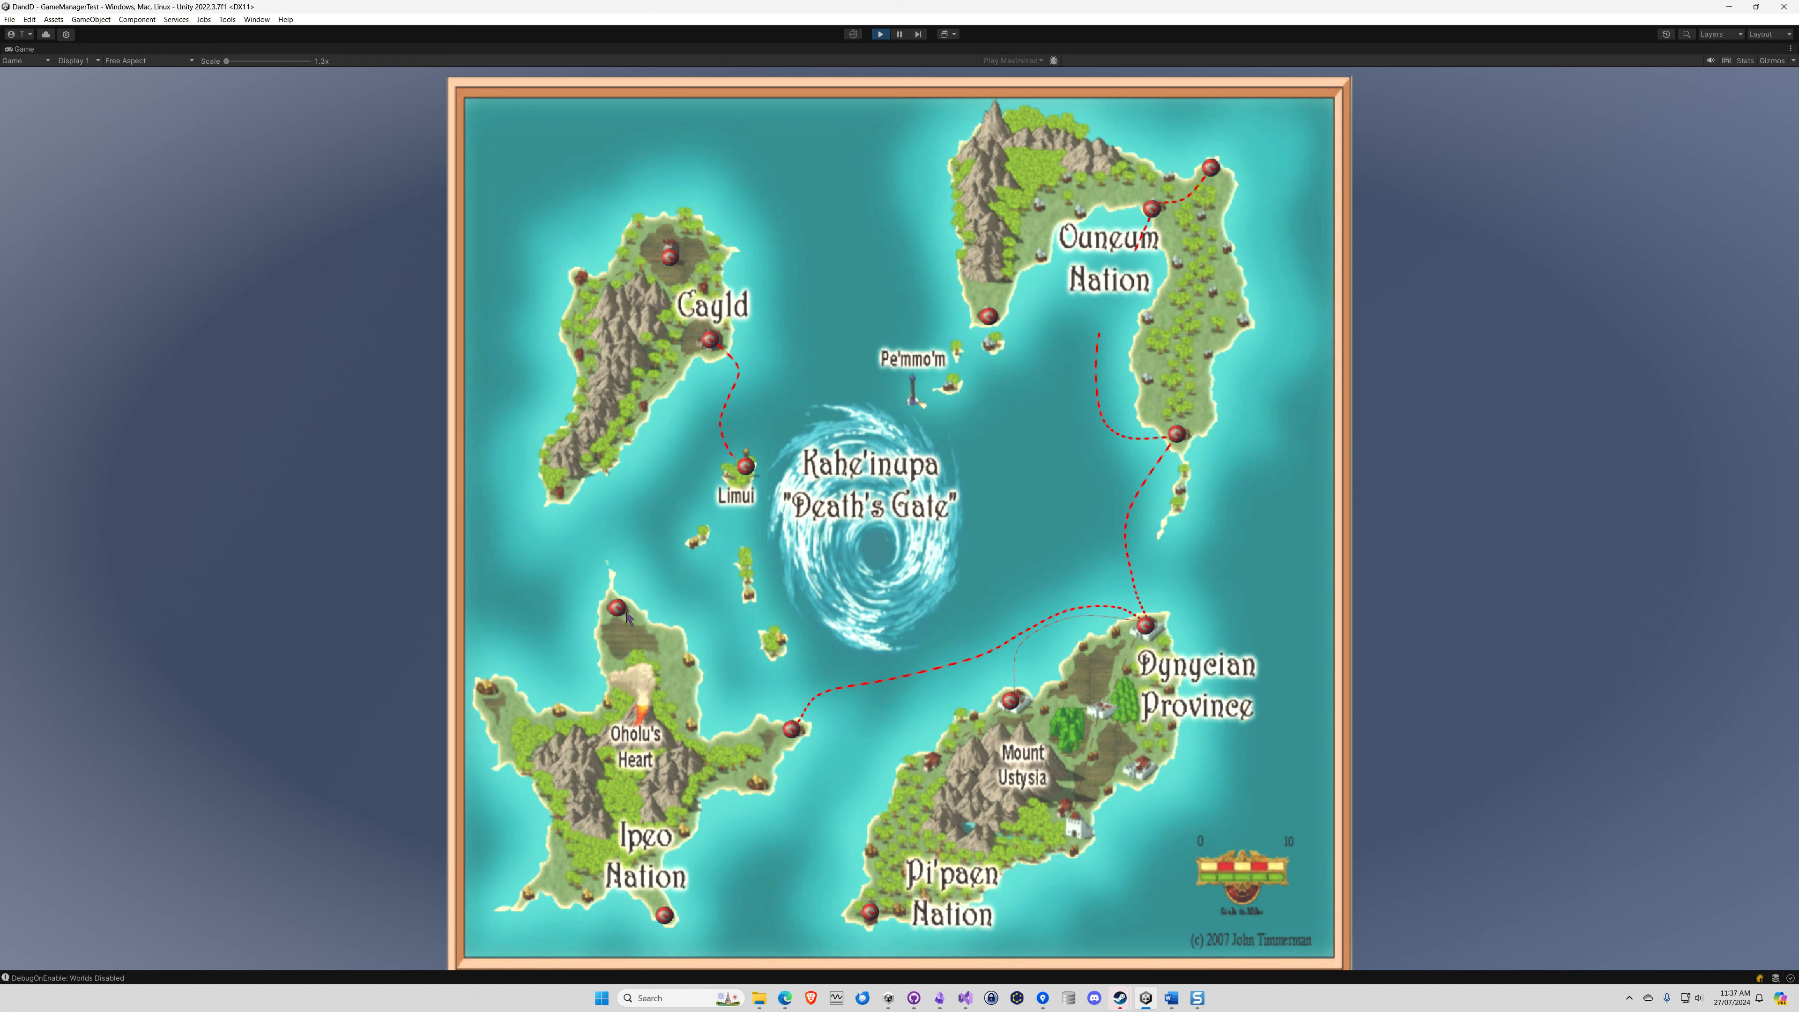
pyautogui.click(618, 611)
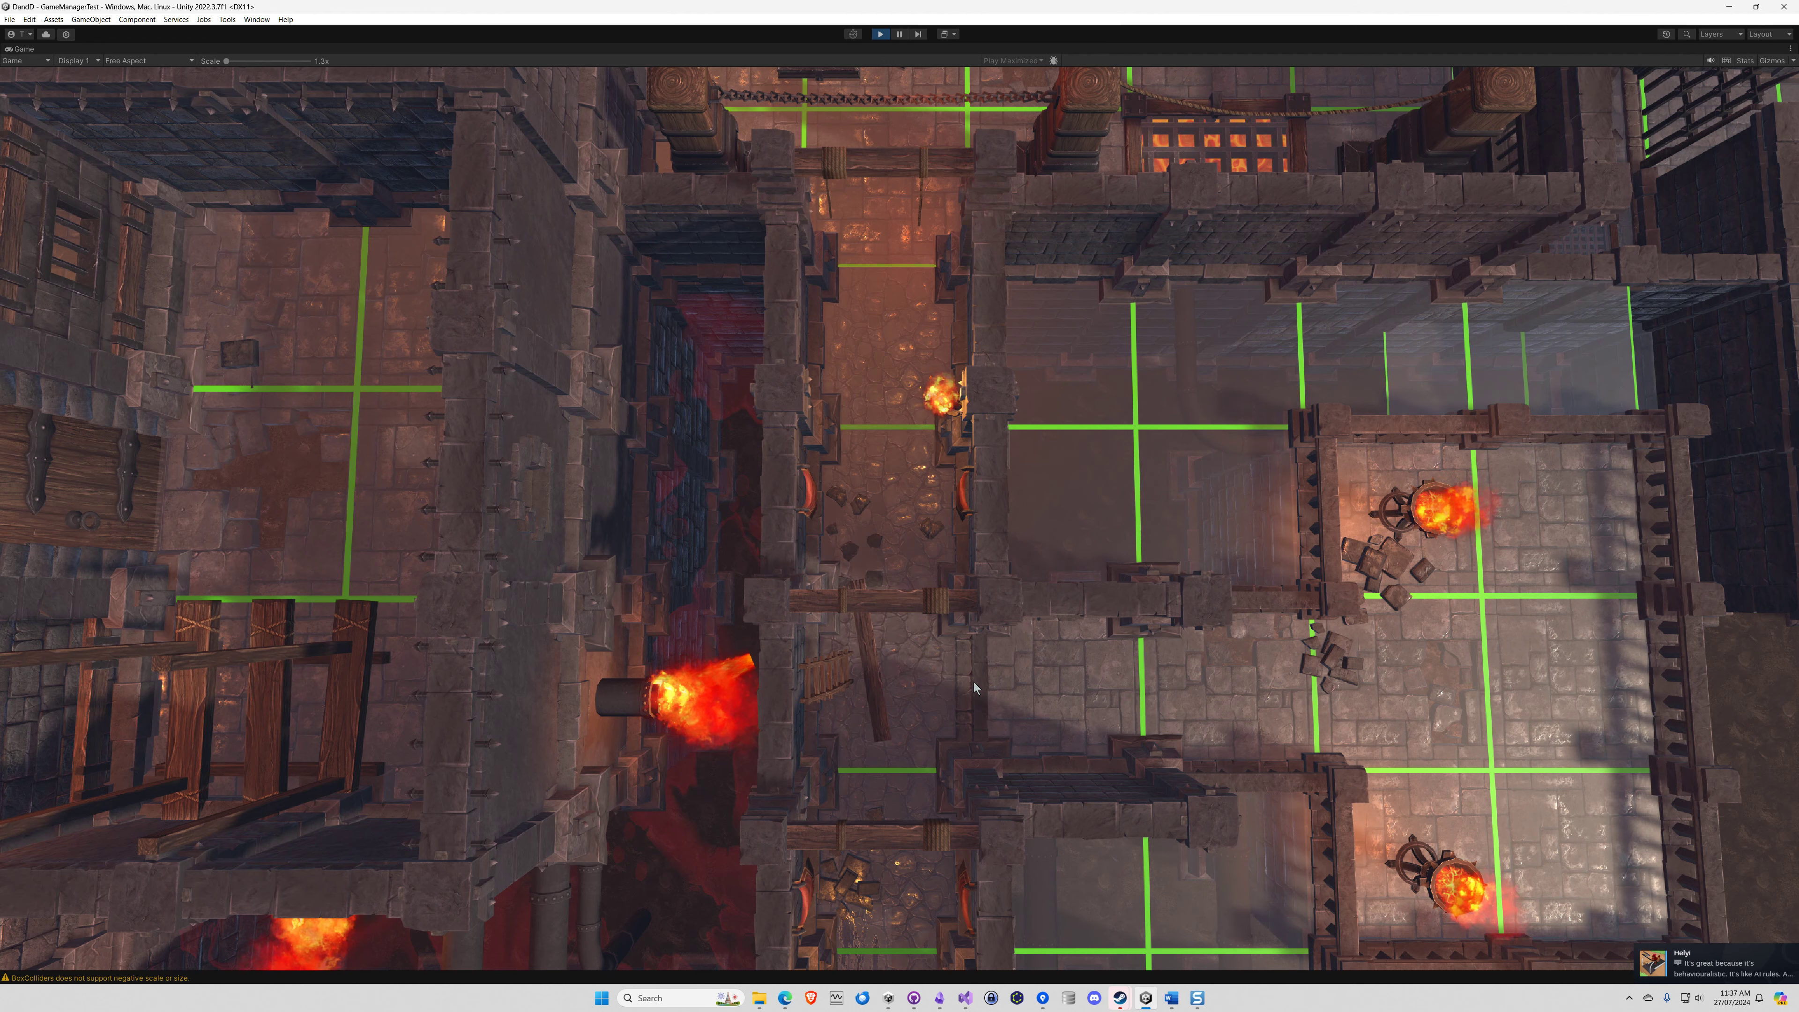
pyautogui.press('Escape')
pyautogui.click(1142, 629)
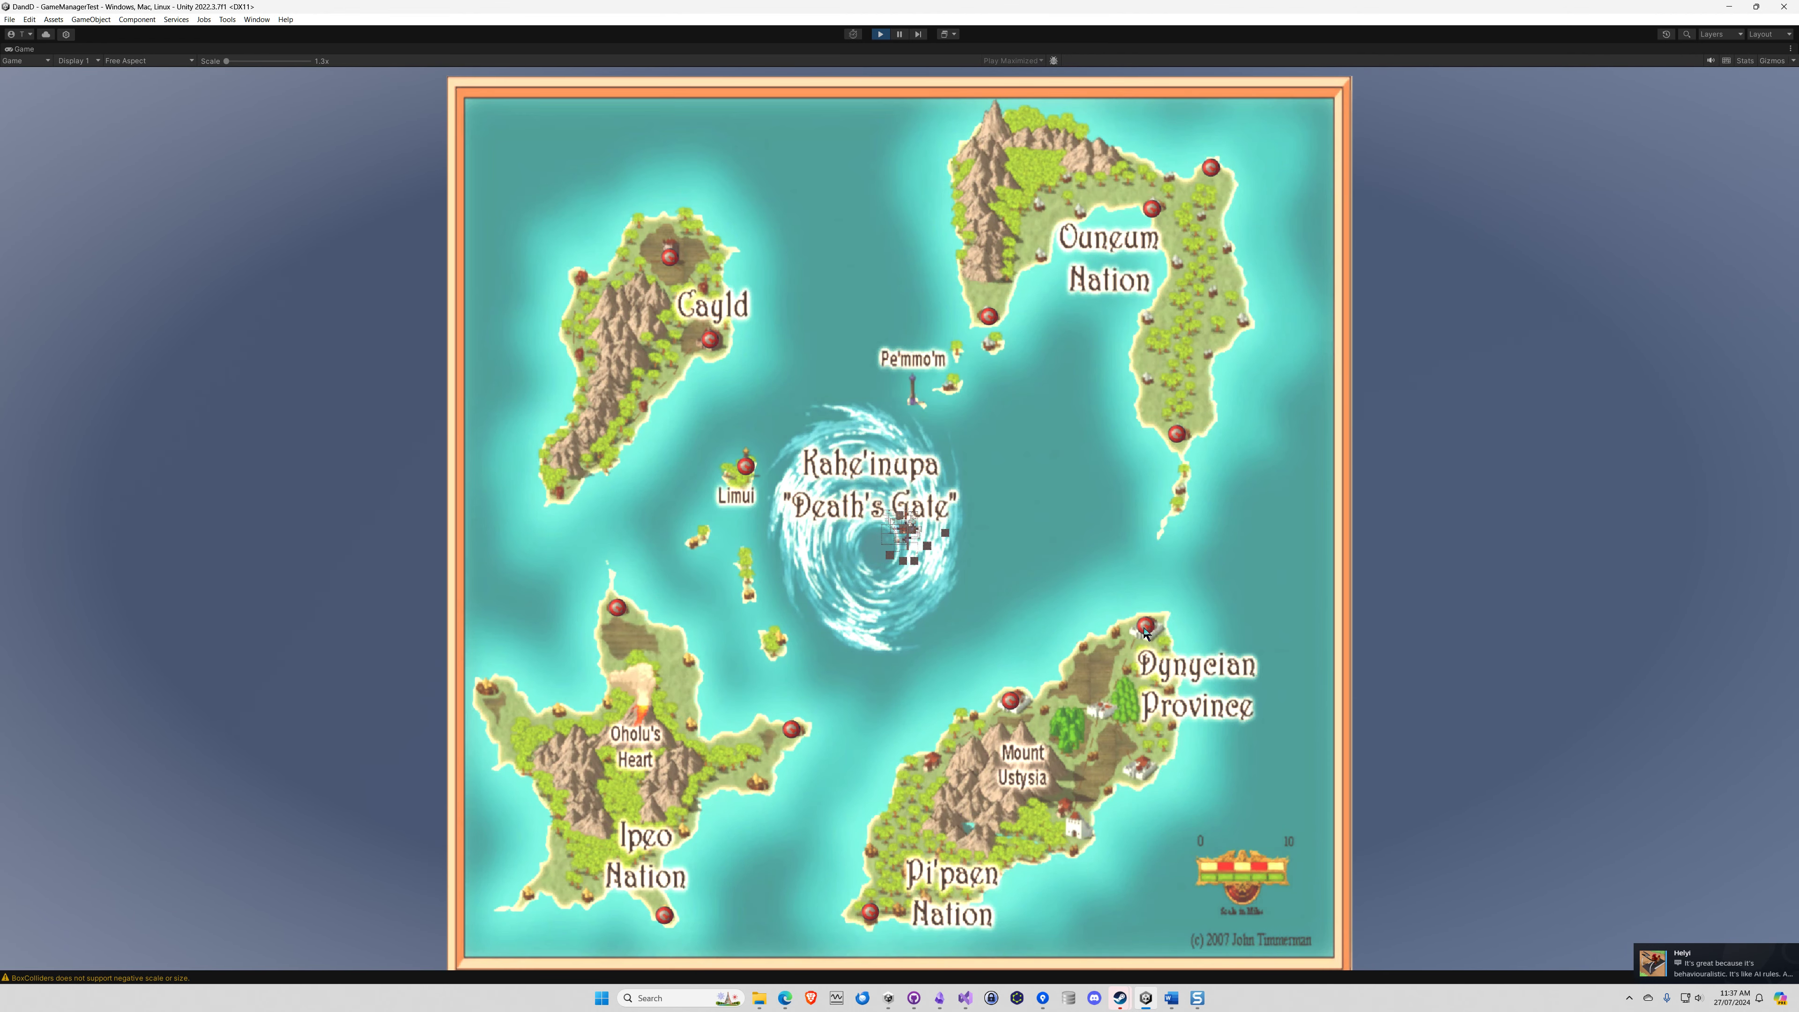
pyautogui.click(1012, 701)
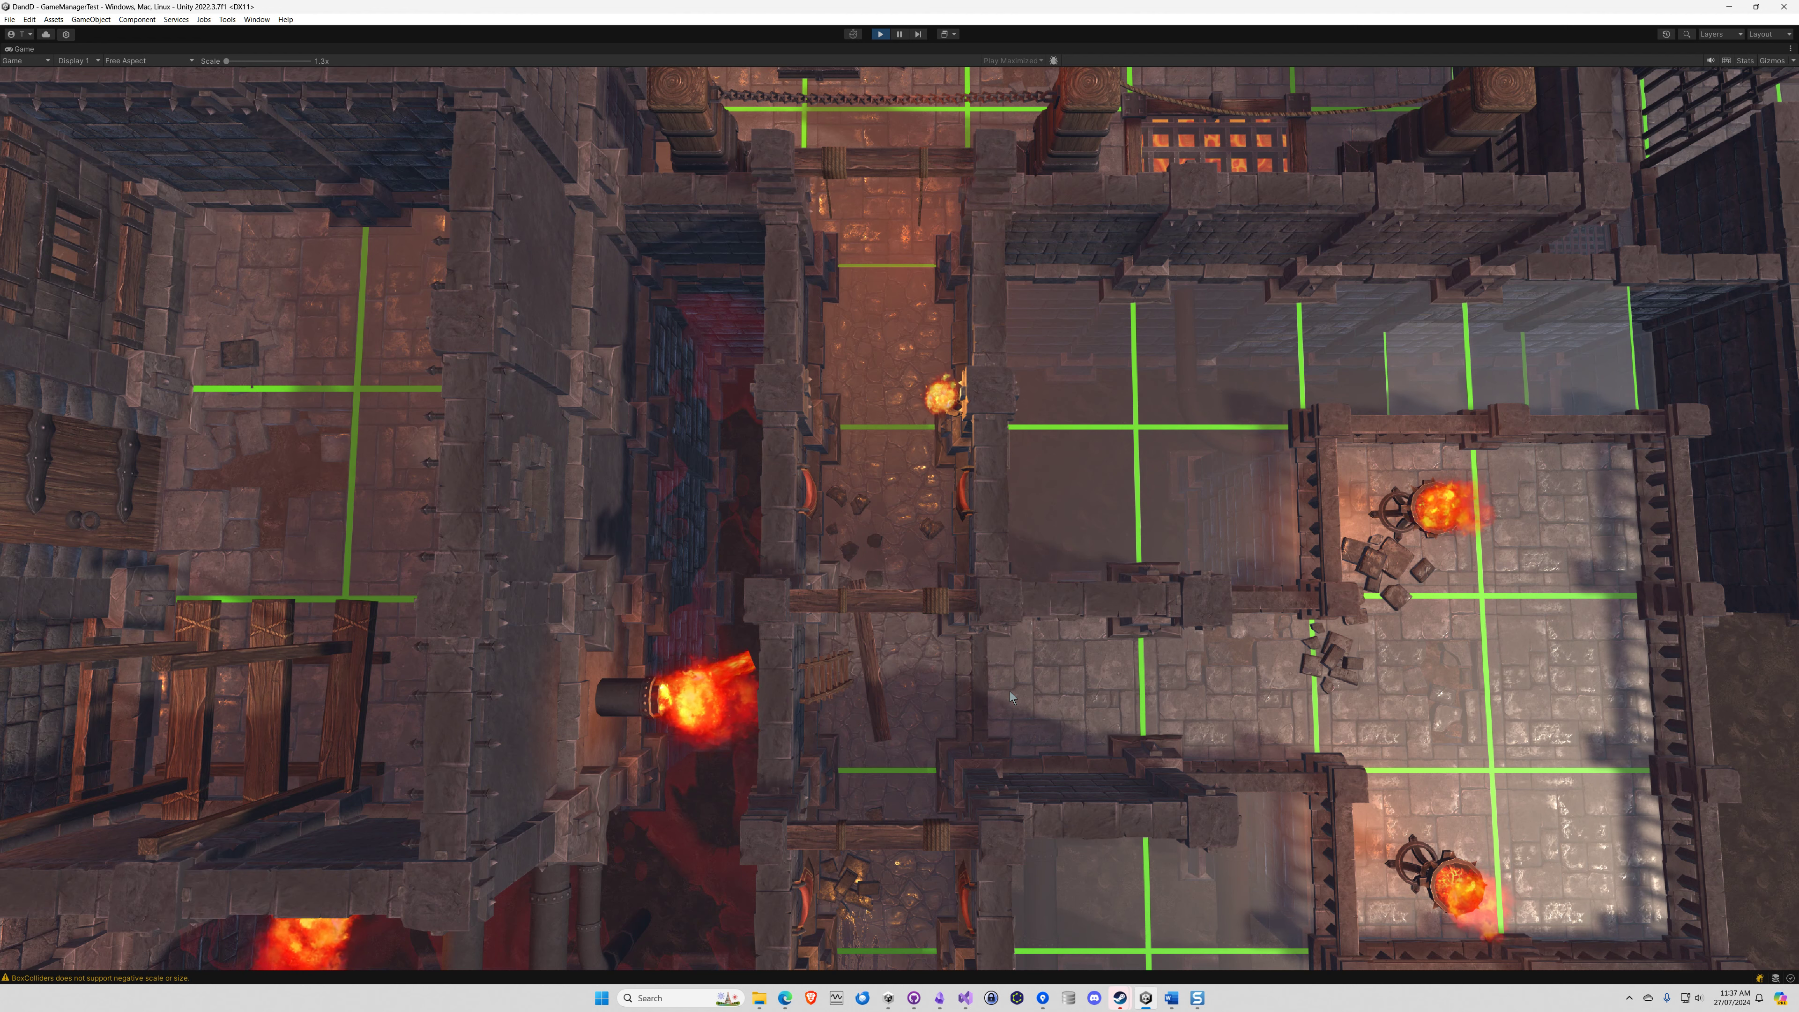
# Reopen the map and test routes to node 12 from the southwestern Ouneum Nation node and from Limui
pyautogui.press('m')
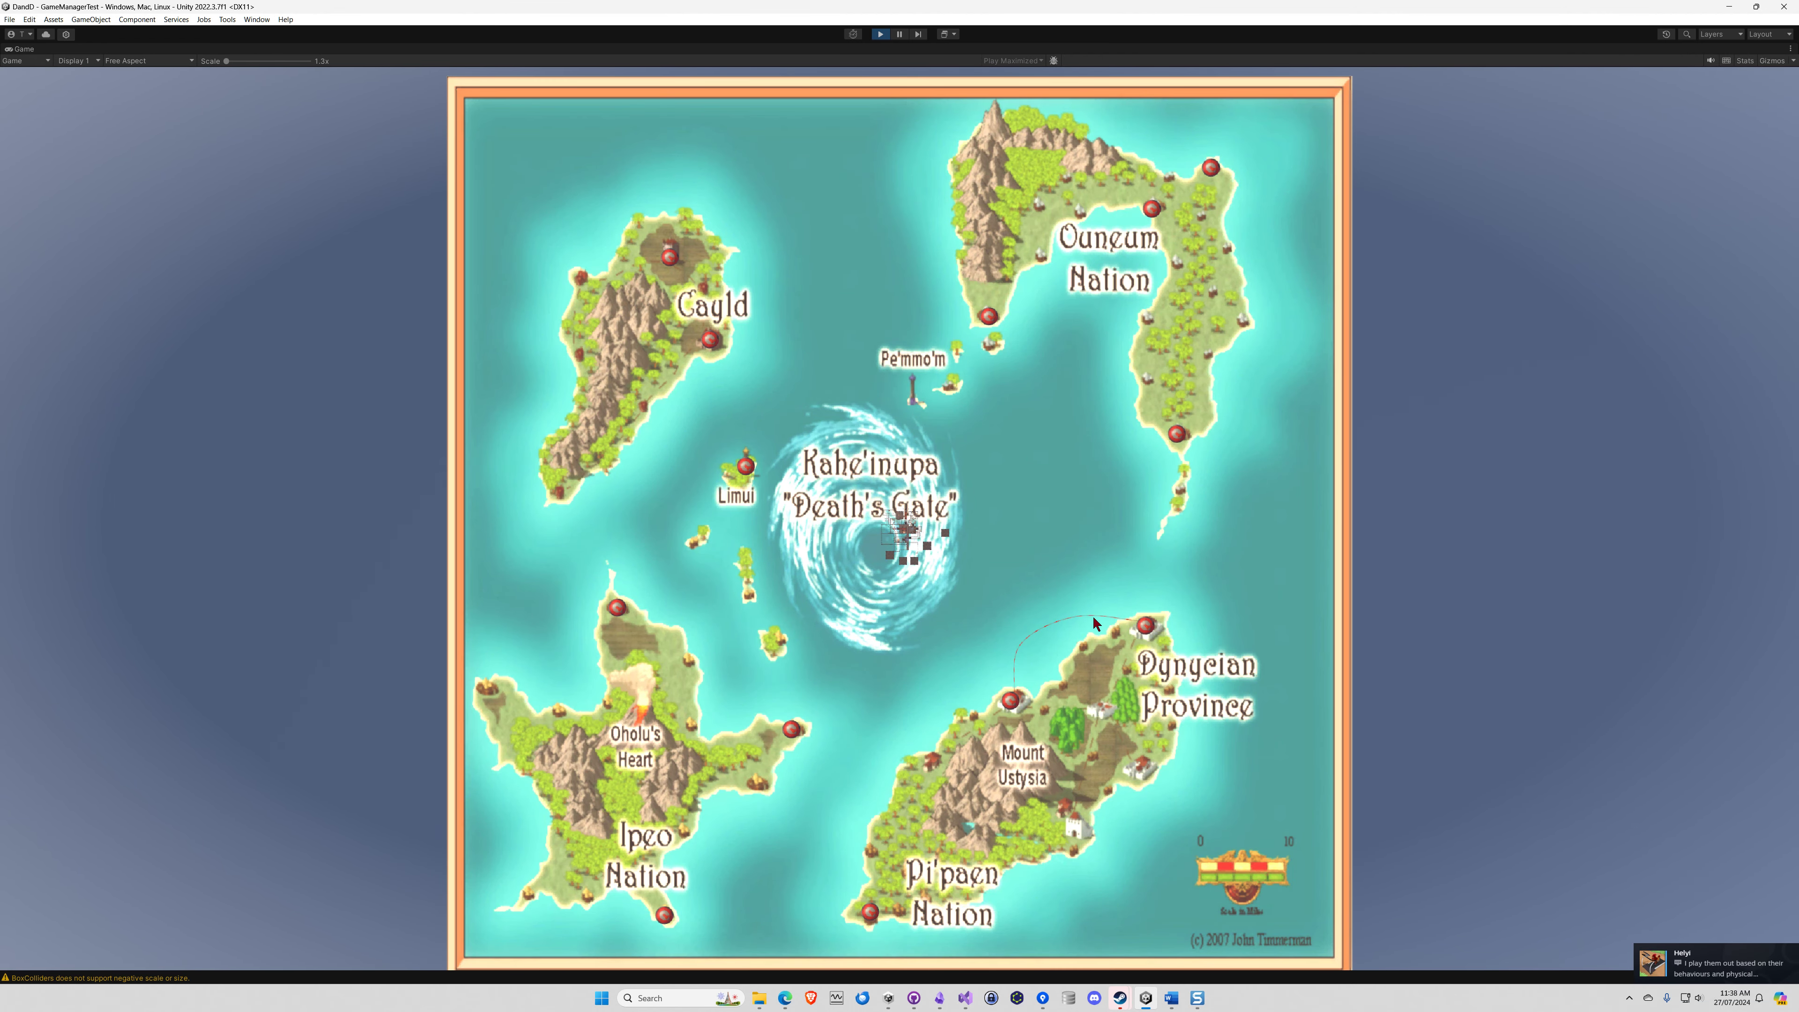
pyautogui.click(992, 321)
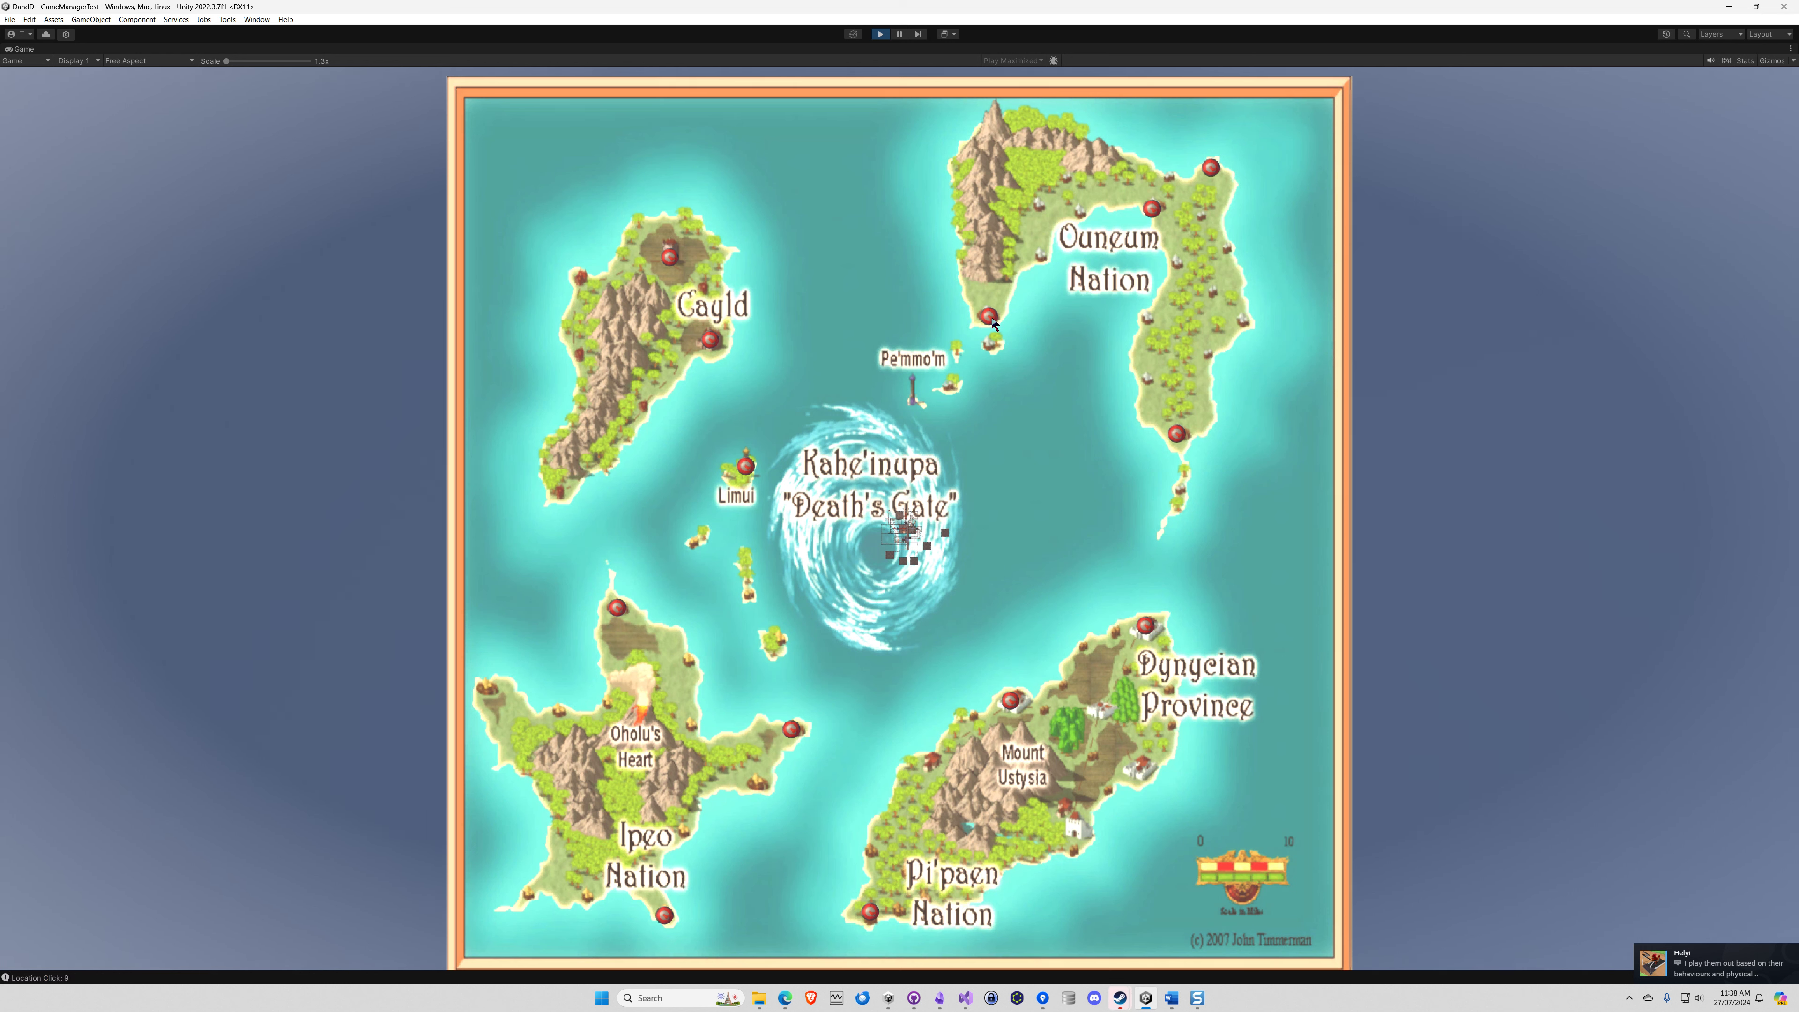
pyautogui.click(1009, 701)
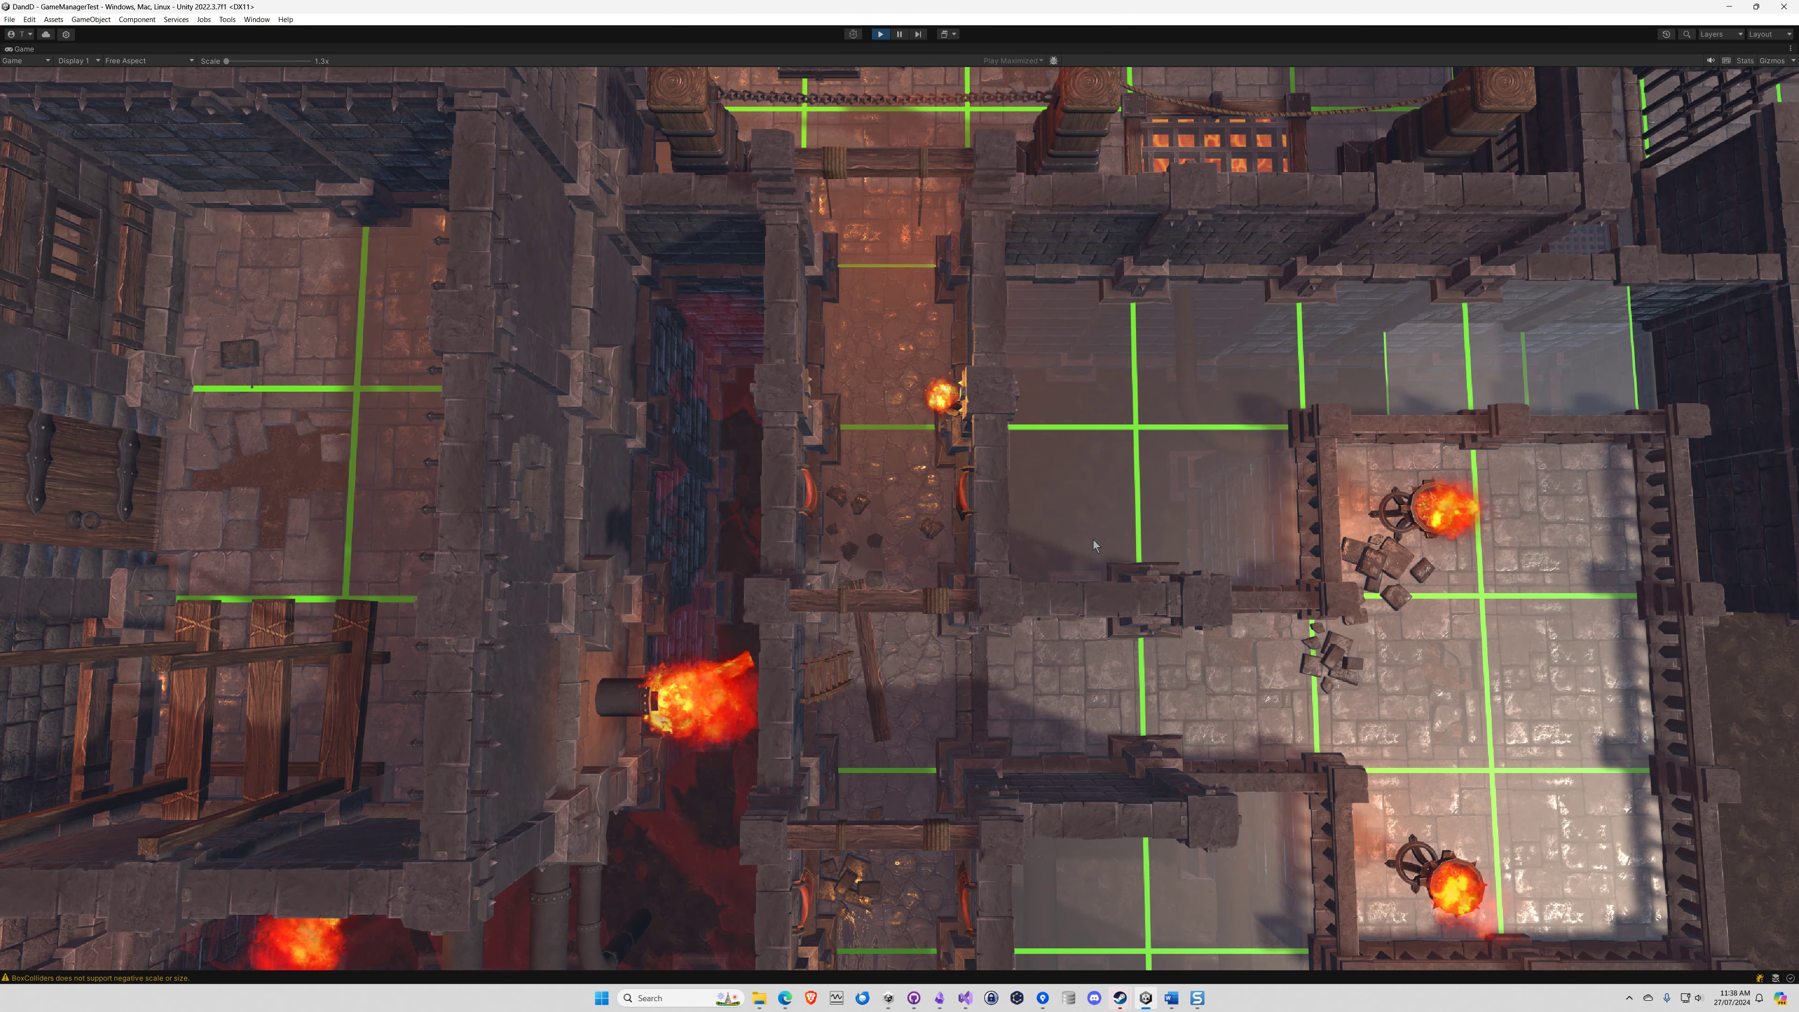
pyautogui.press('m')
pyautogui.click(758, 466)
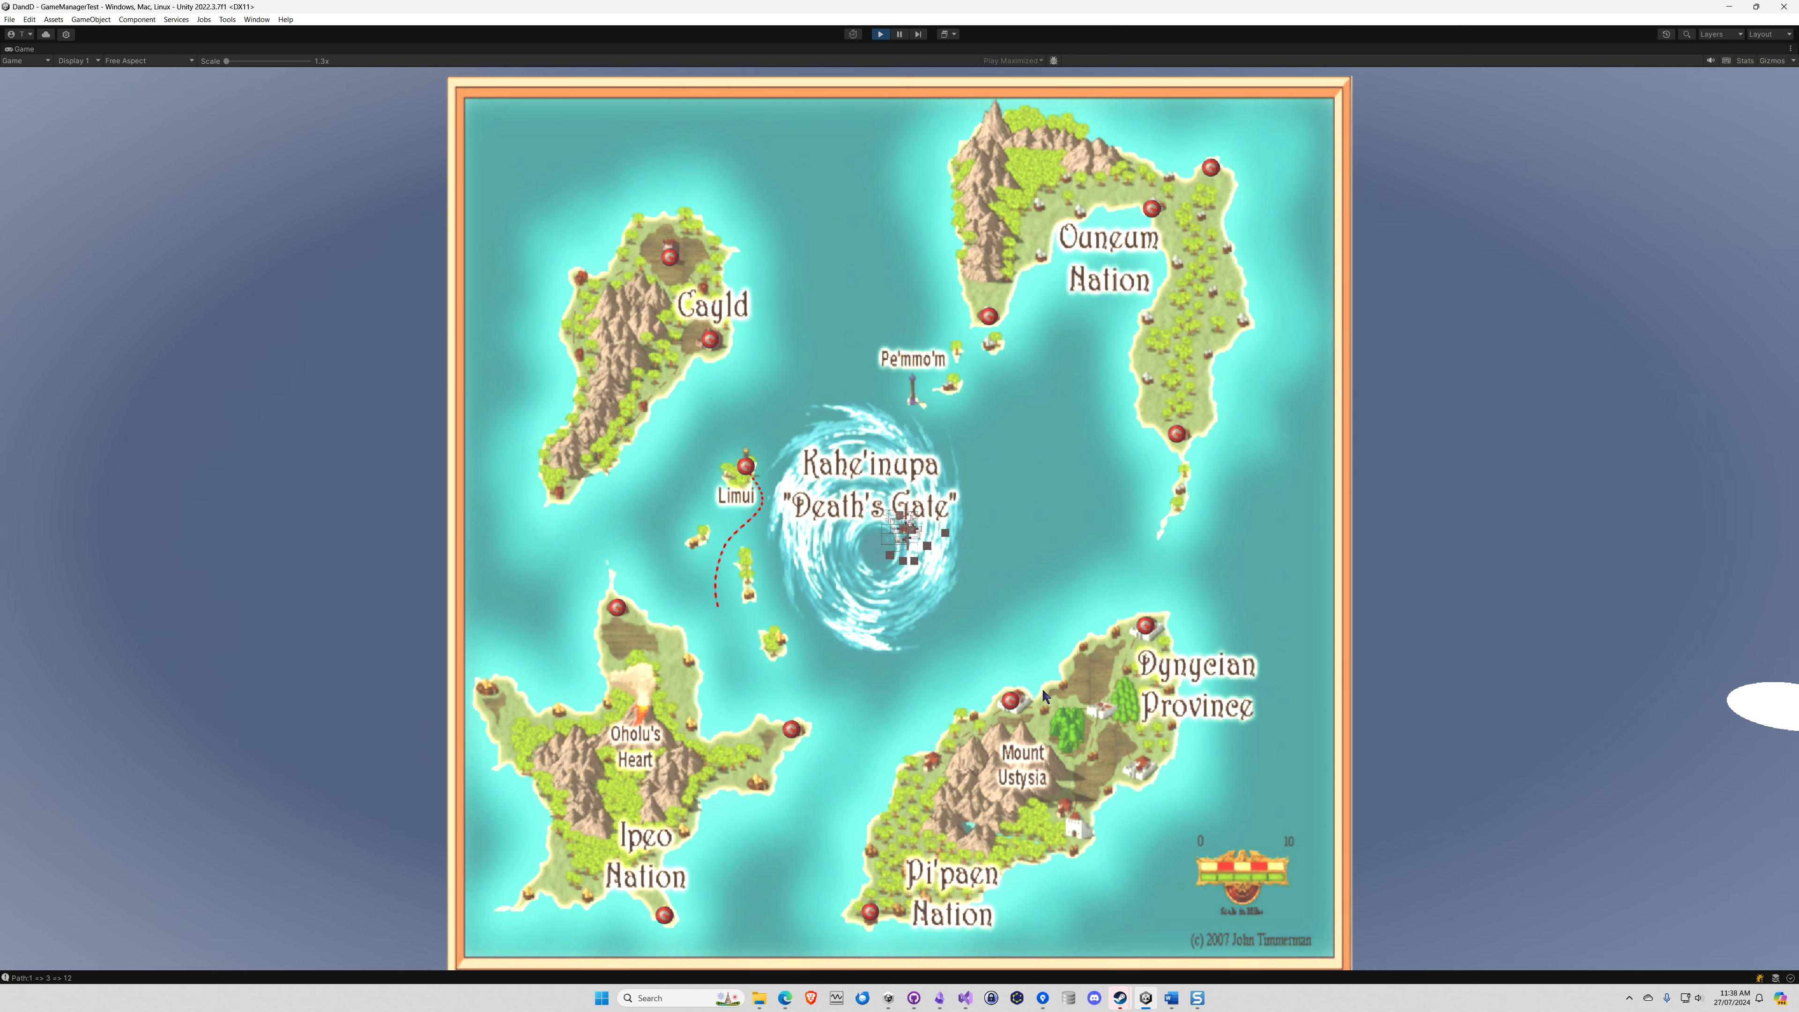
# Close the map and stop the game, then minimize the Unity editor window and restore it
pyautogui.press('m')
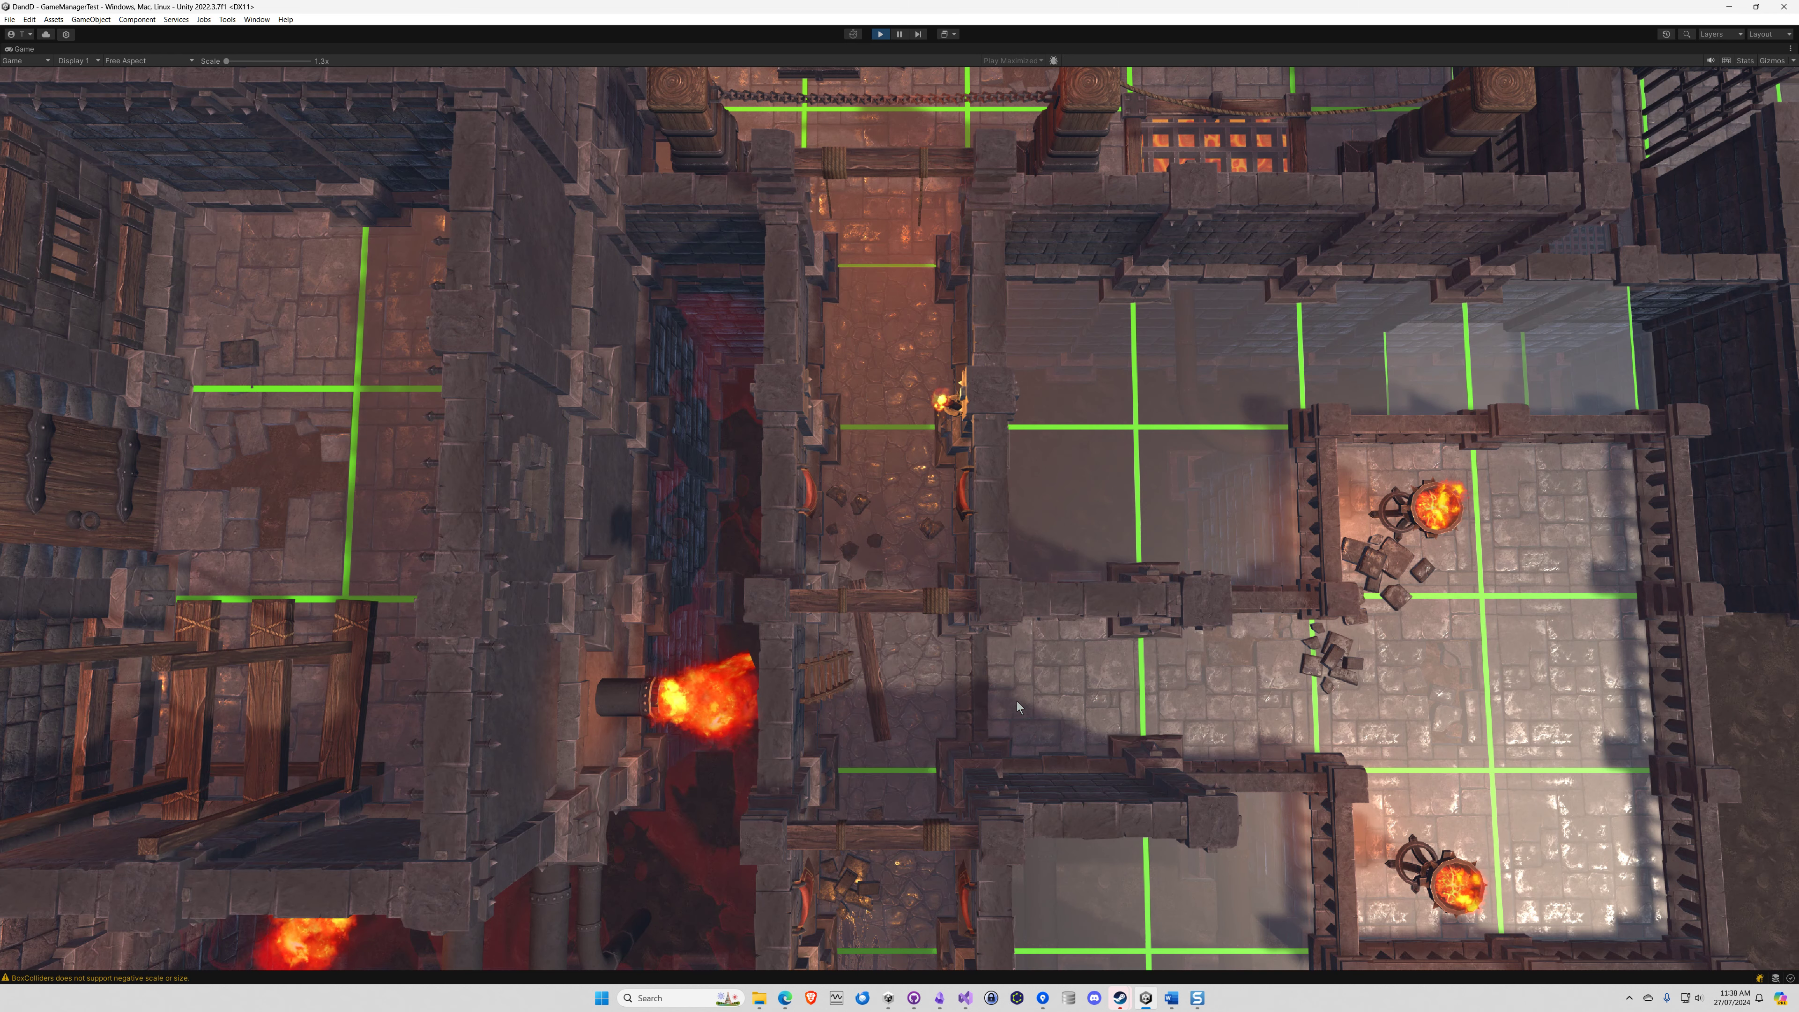
pyautogui.click(882, 35)
pyautogui.click(1731, 11)
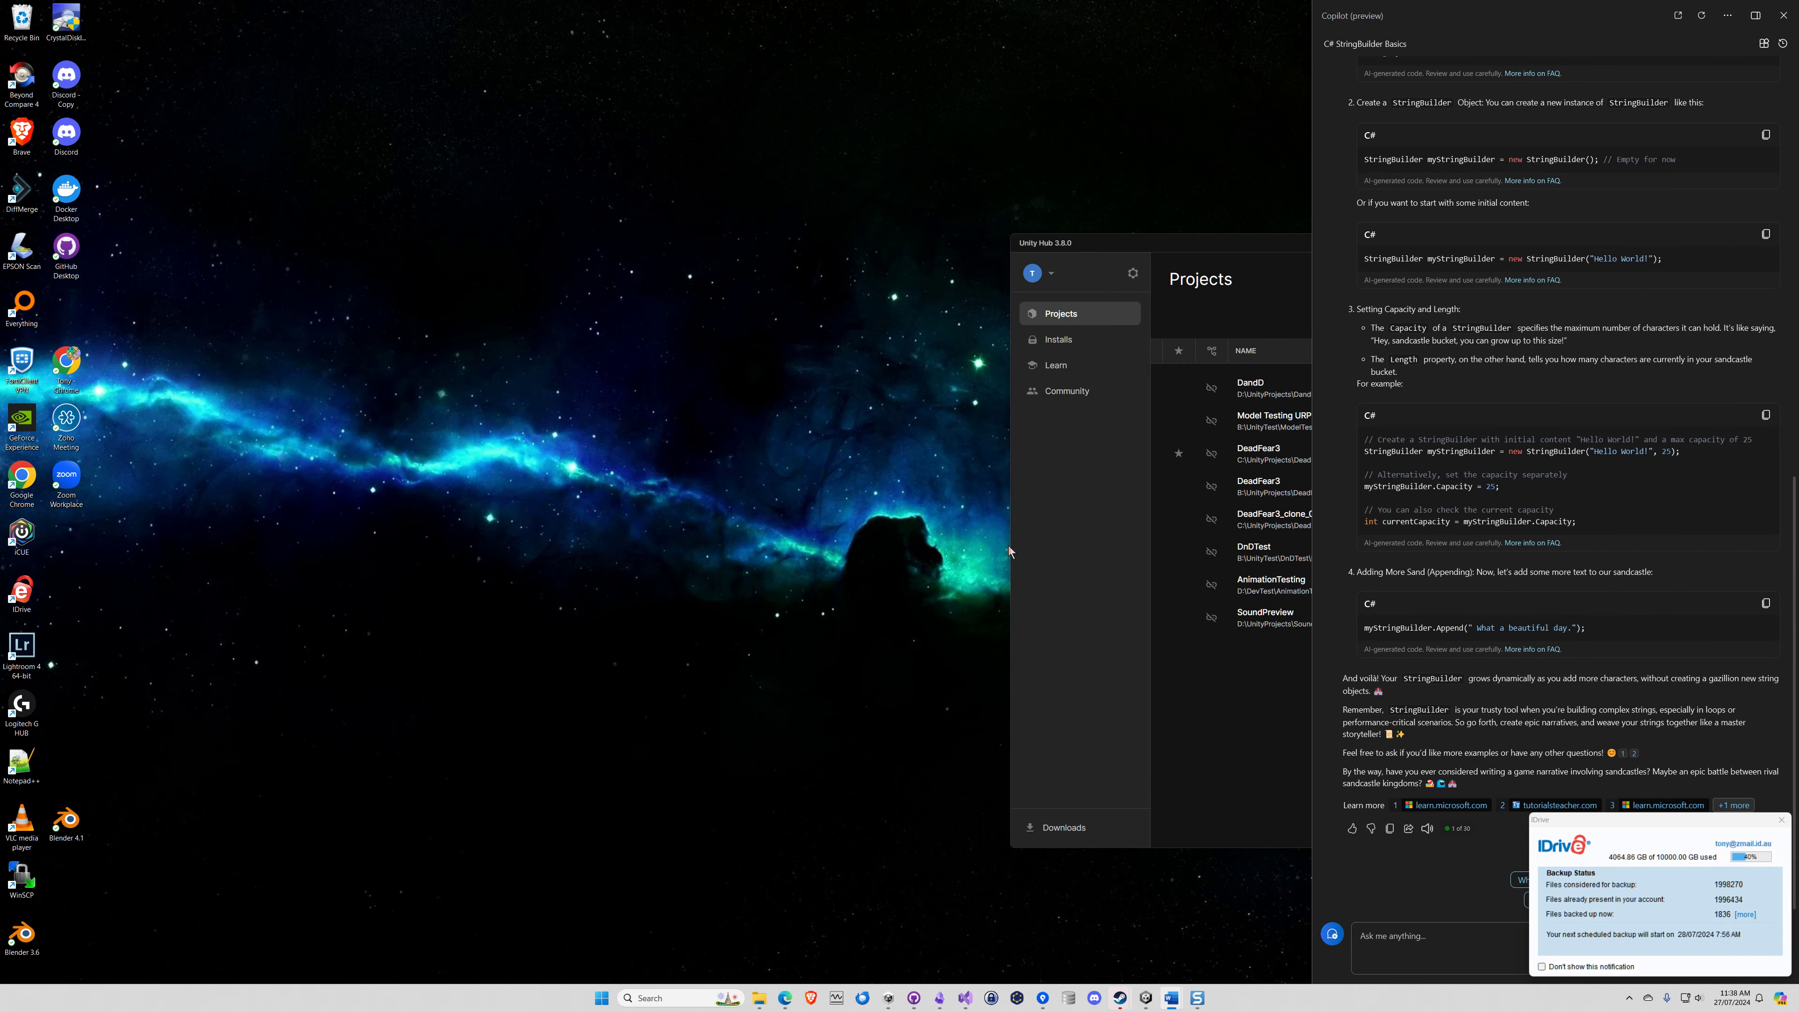
pyautogui.click(1145, 998)
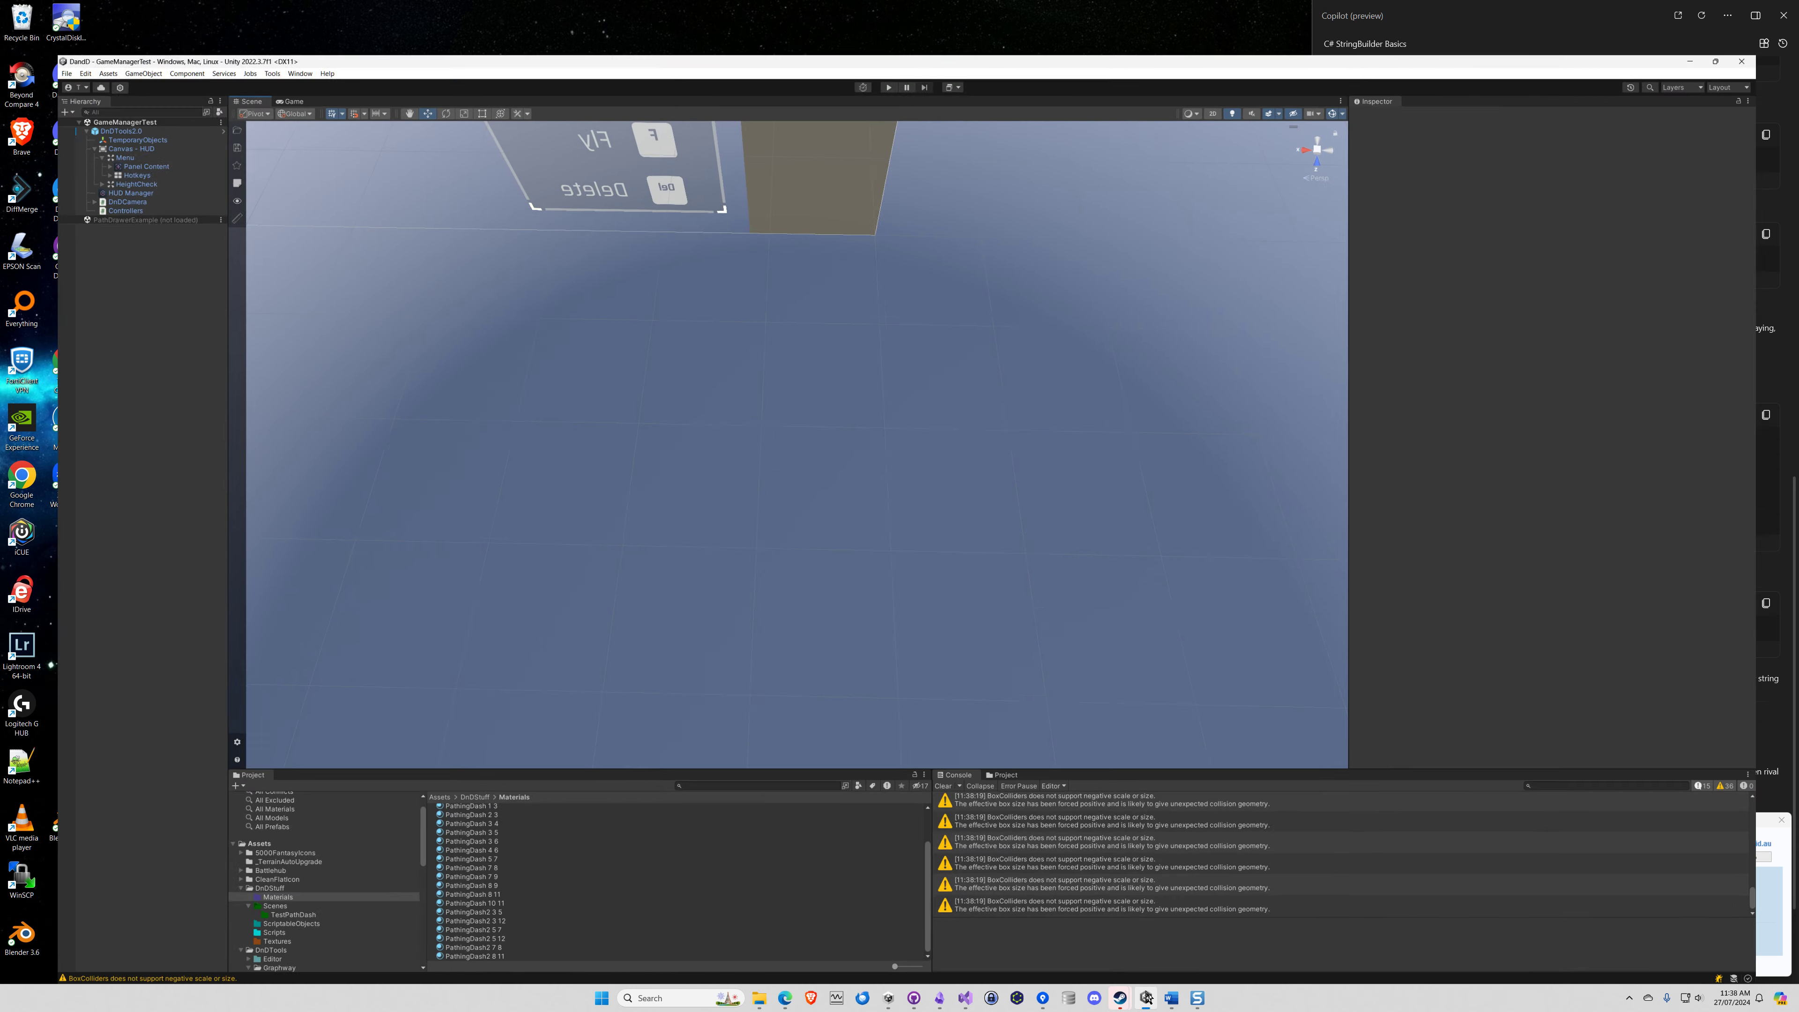